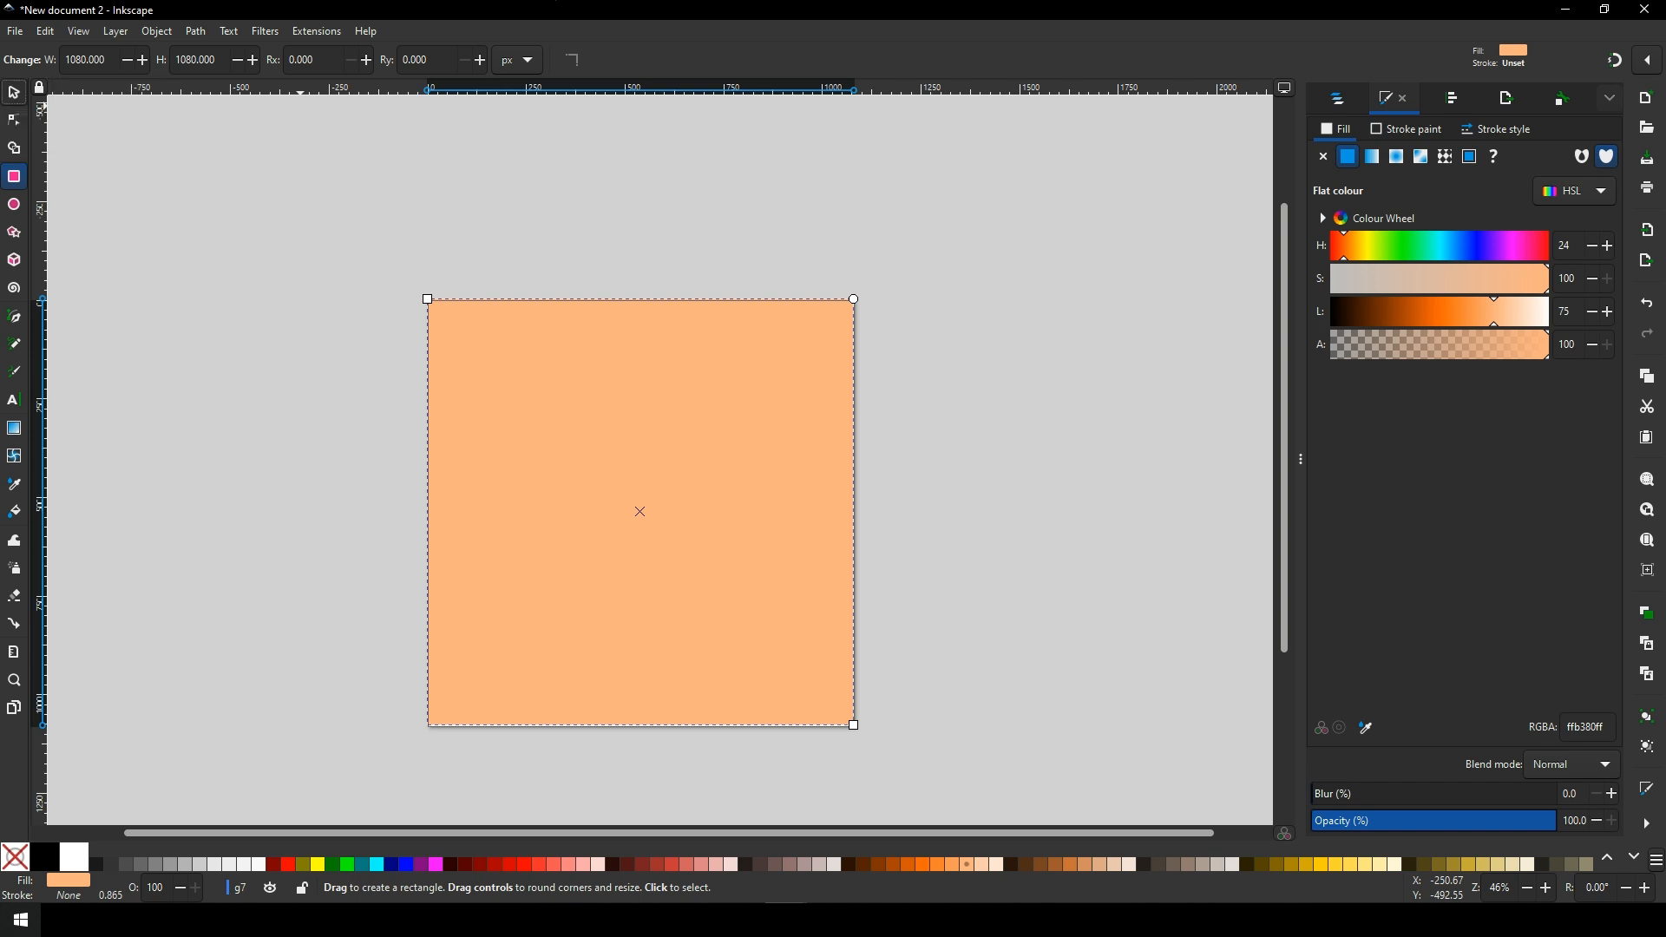
Position the orange square at X 0 and Y 0
click(14, 92)
drag(477, 60, 442, 60)
text(0)
key(Tab)
text(0)
key(Return)
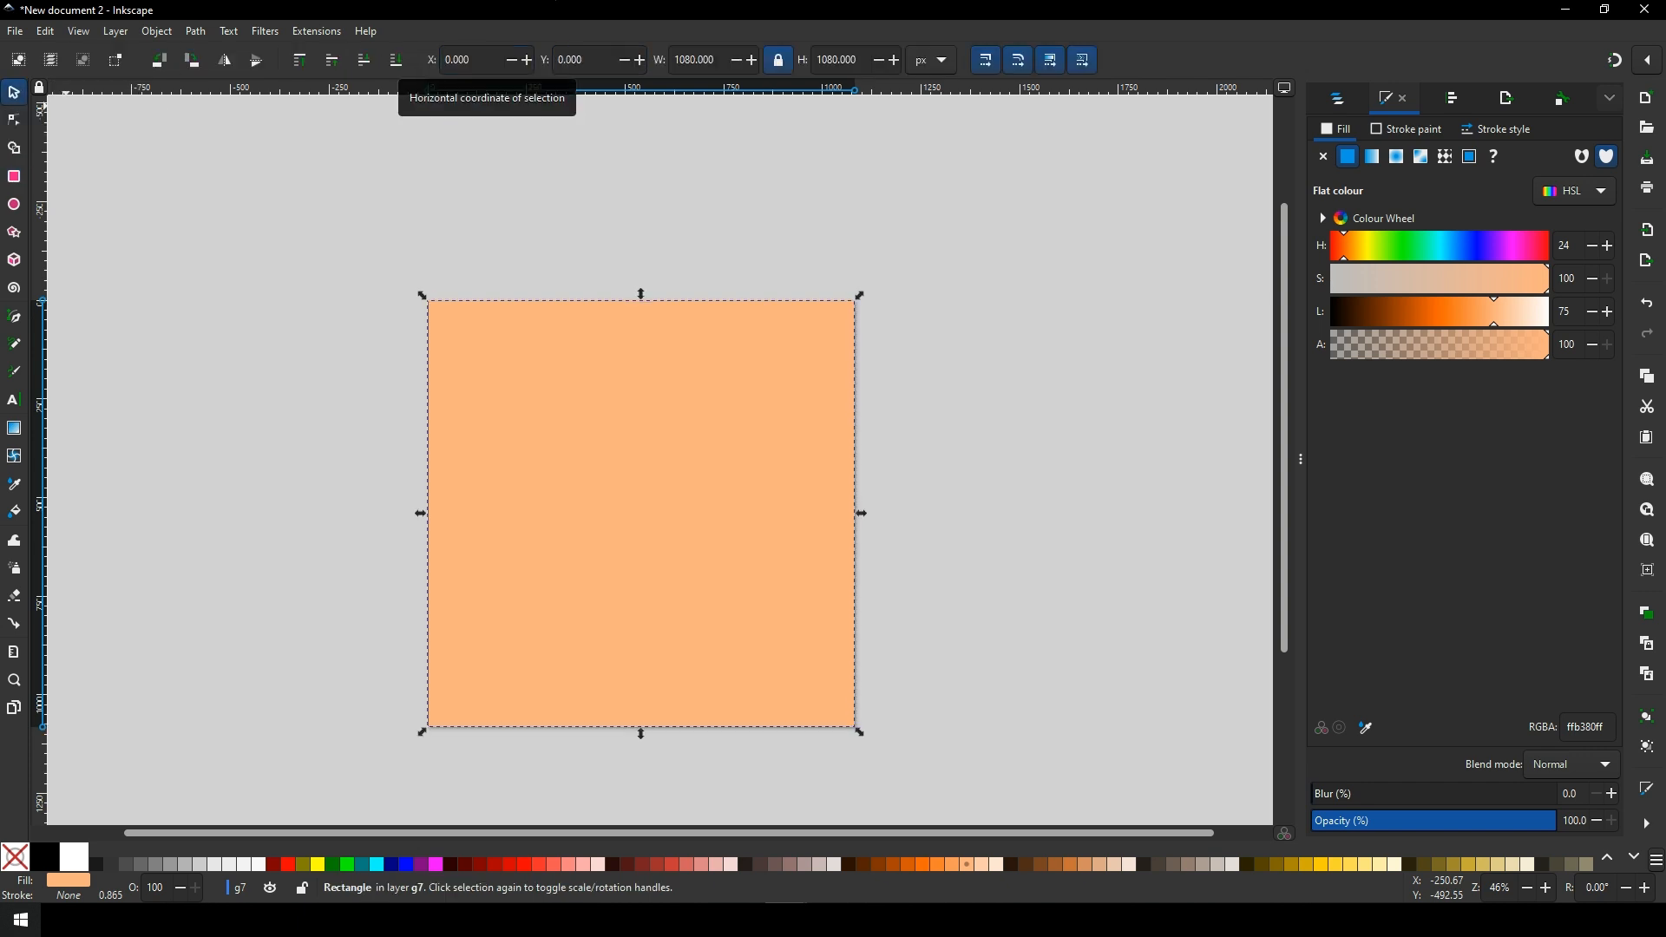
Fill the square with a linear gradient from blue (hue 235) to opaque red (hue 0, saturation 100, lightness 40)
click(1372, 156)
click(1495, 340)
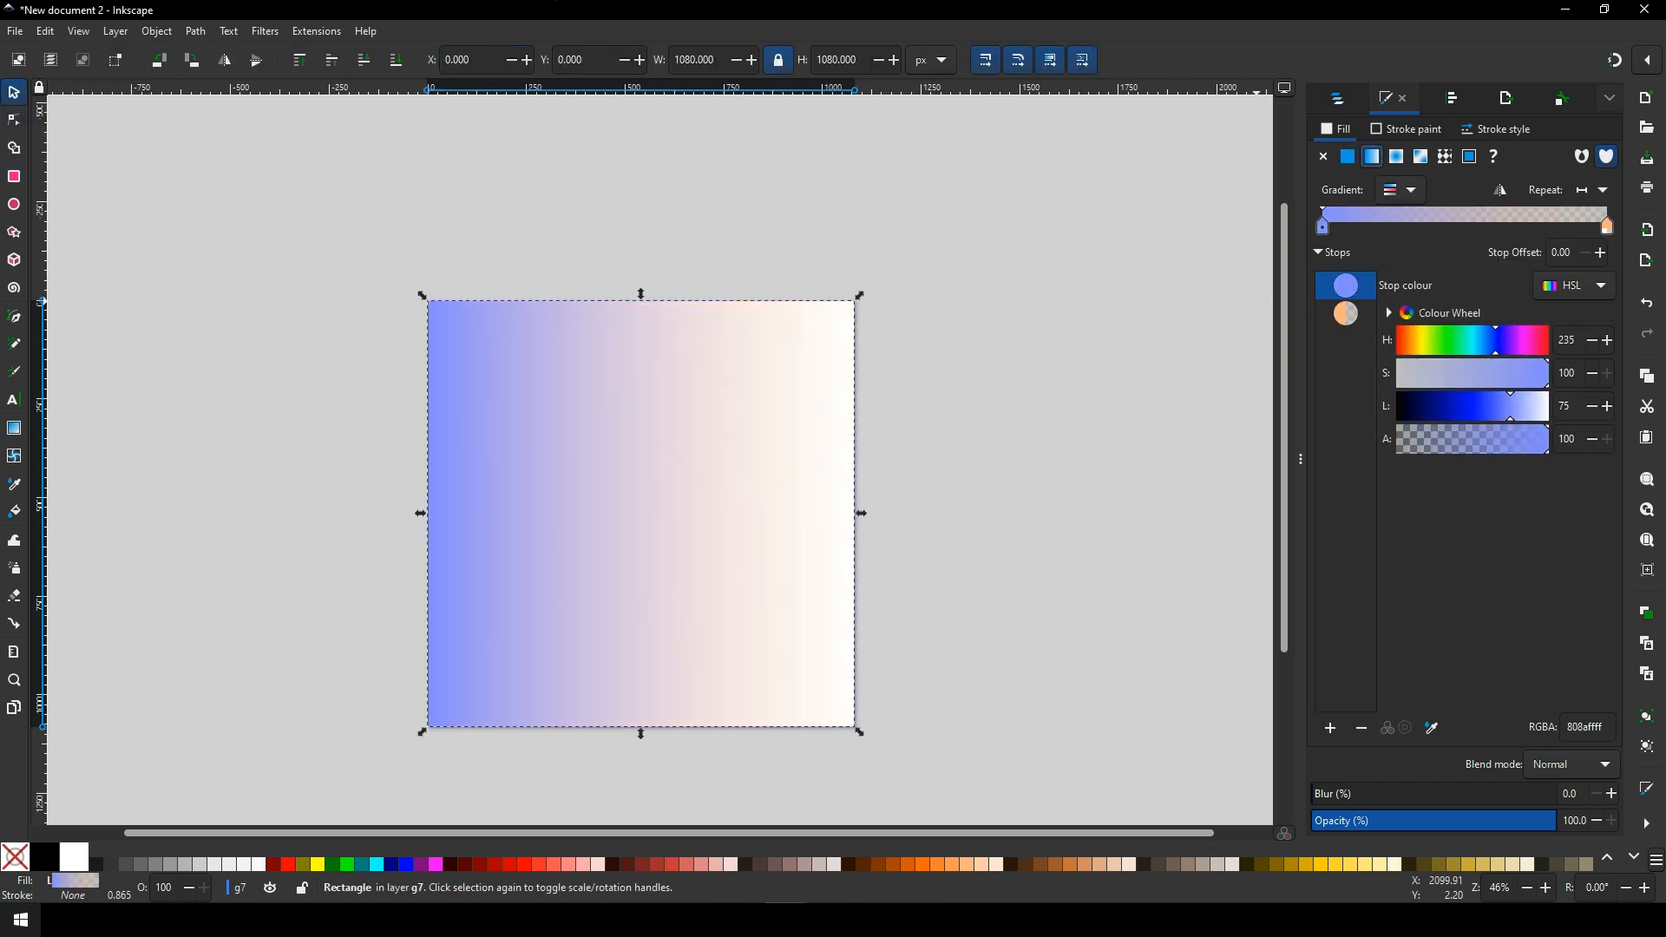
drag(1510, 406, 1549, 439)
click(1345, 313)
drag(1407, 340, 1535, 340)
drag(1511, 406, 1457, 406)
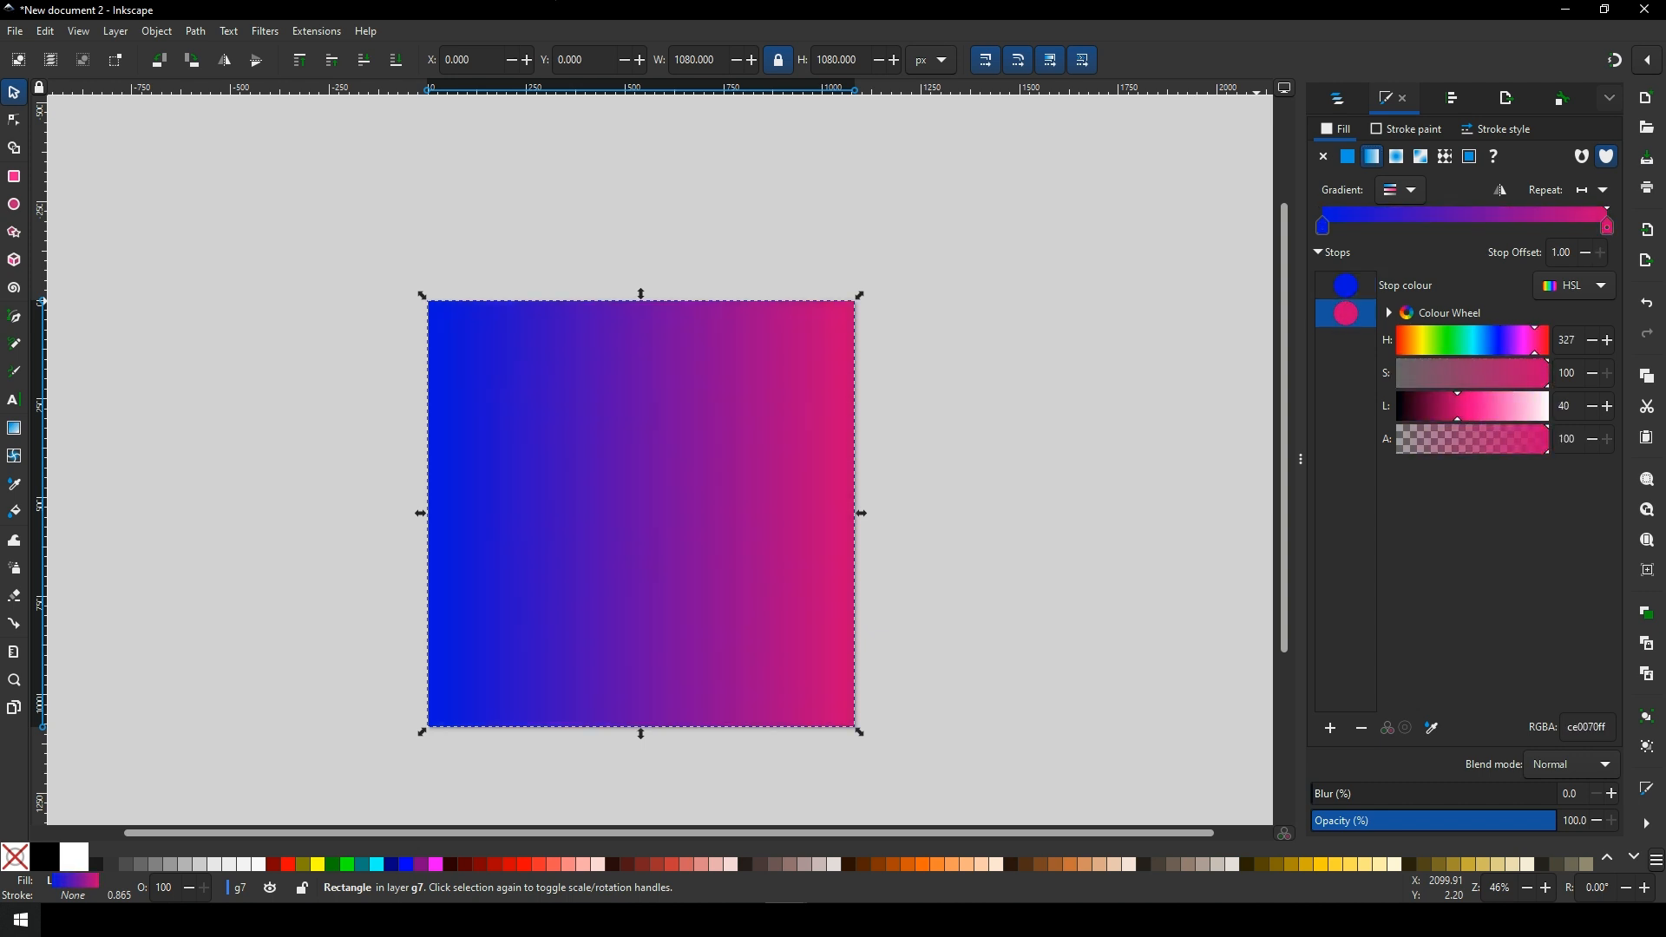
drag(1535, 341, 1547, 340)
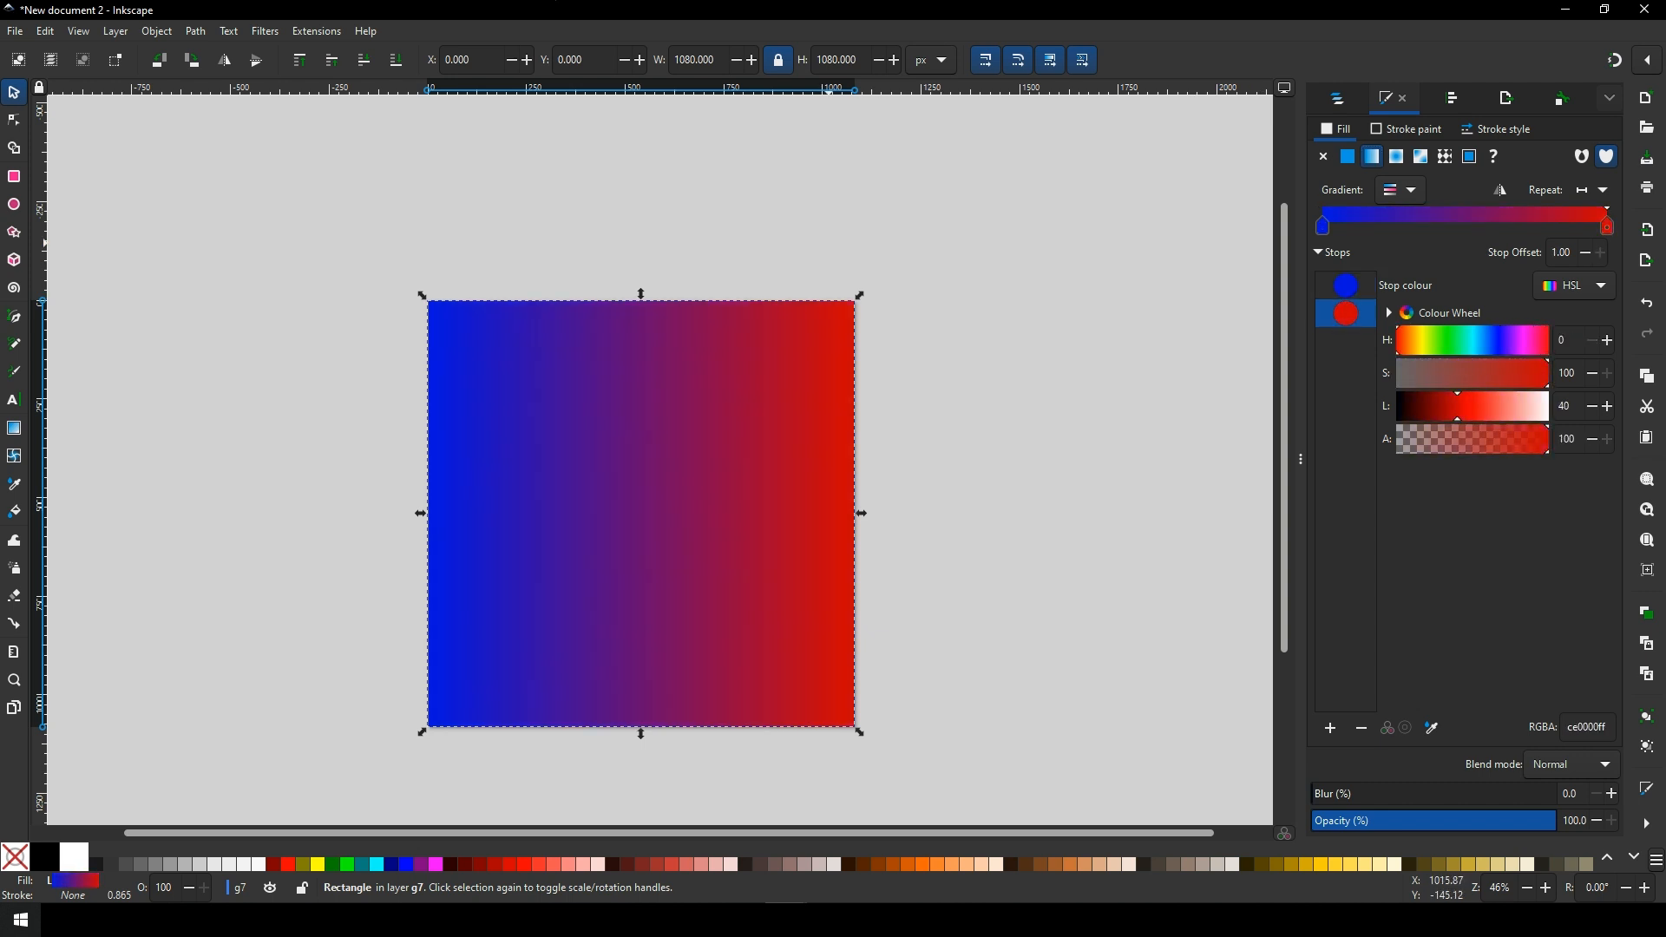
Draw a rectangle about 191 by 75 px in the square's upper-left corner and a circle about 134 px wide in its upper-right corner
key(r)
drag(447, 320, 525, 350)
key(e)
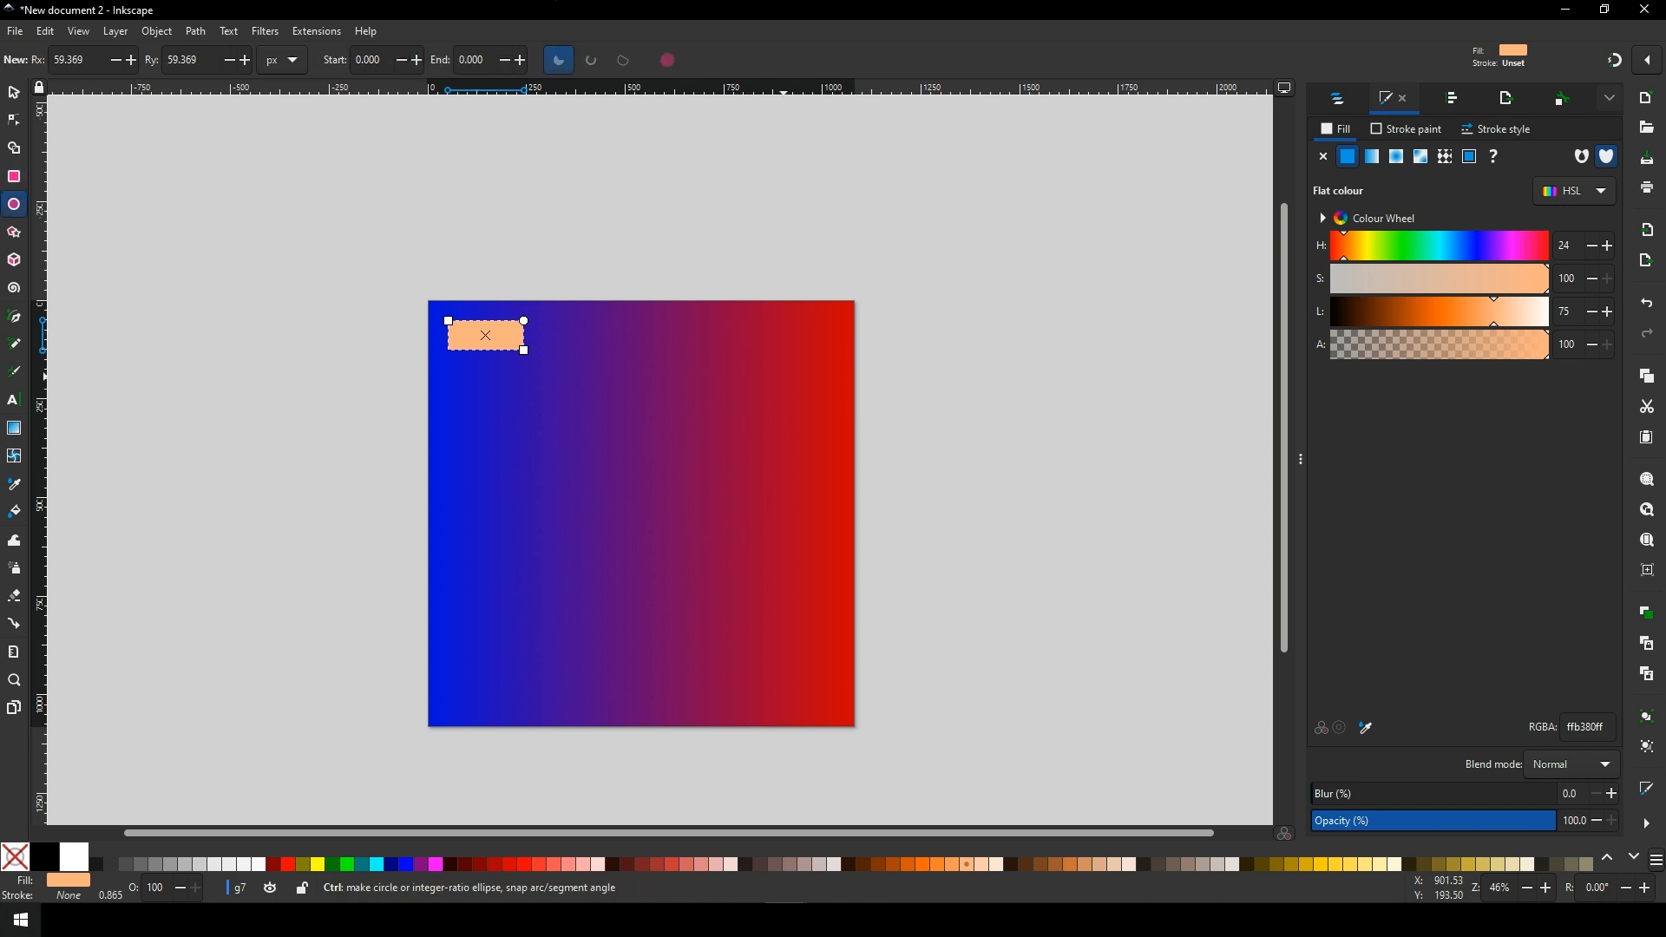
drag(750, 343, 813, 345)
key(s)
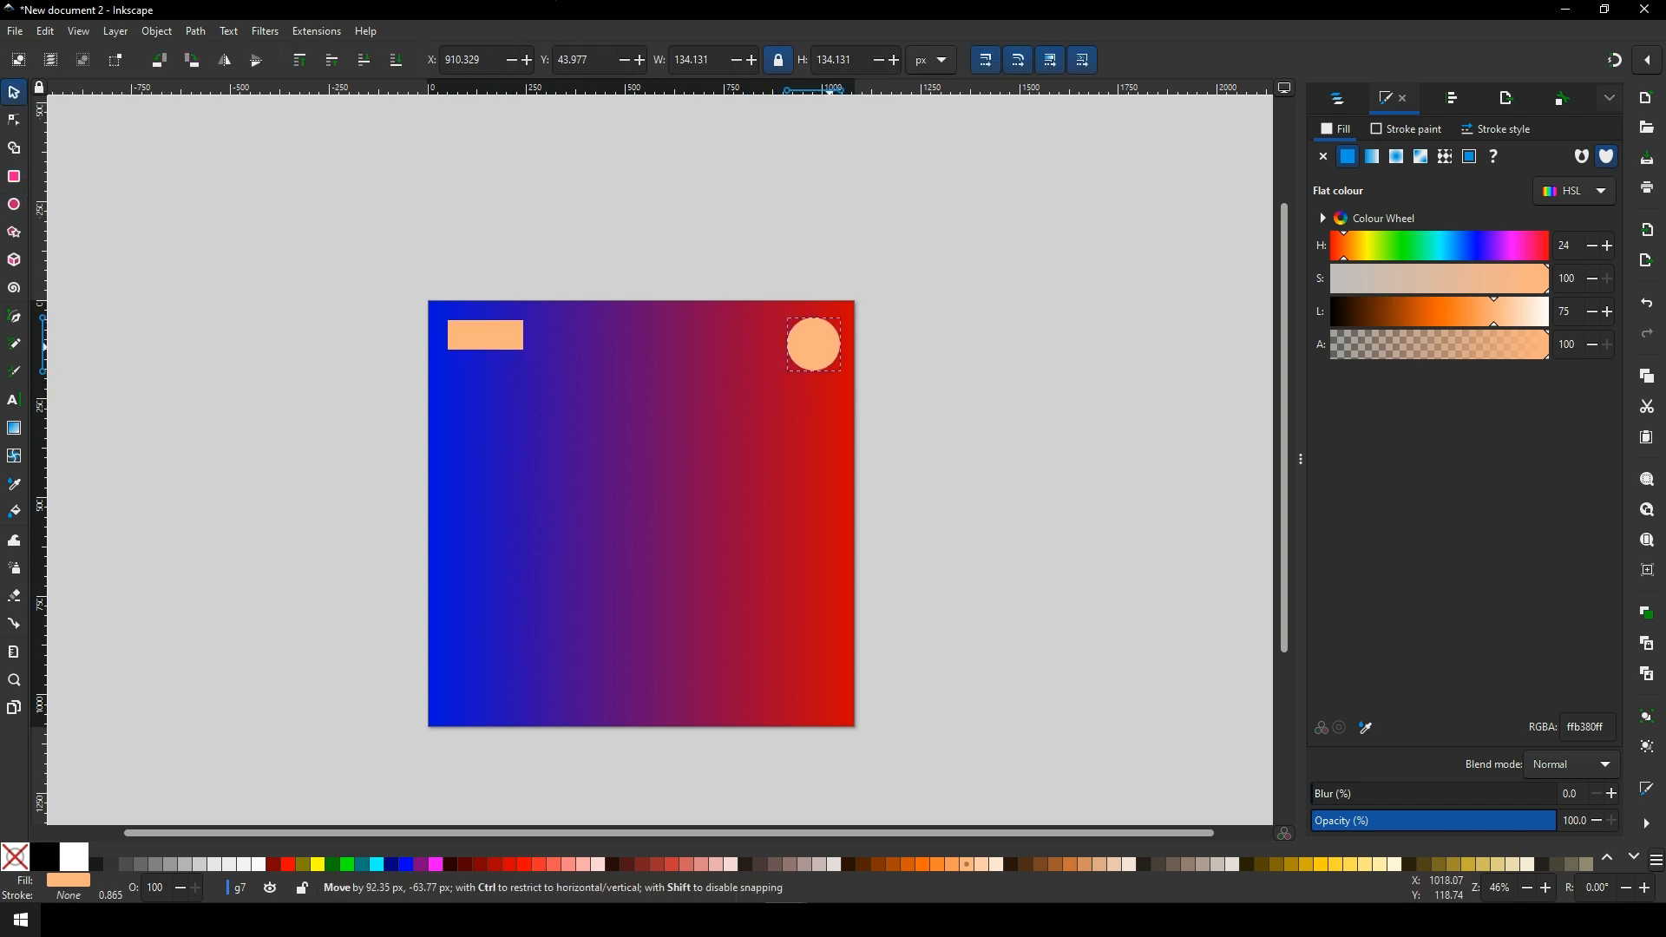
key(Escape)
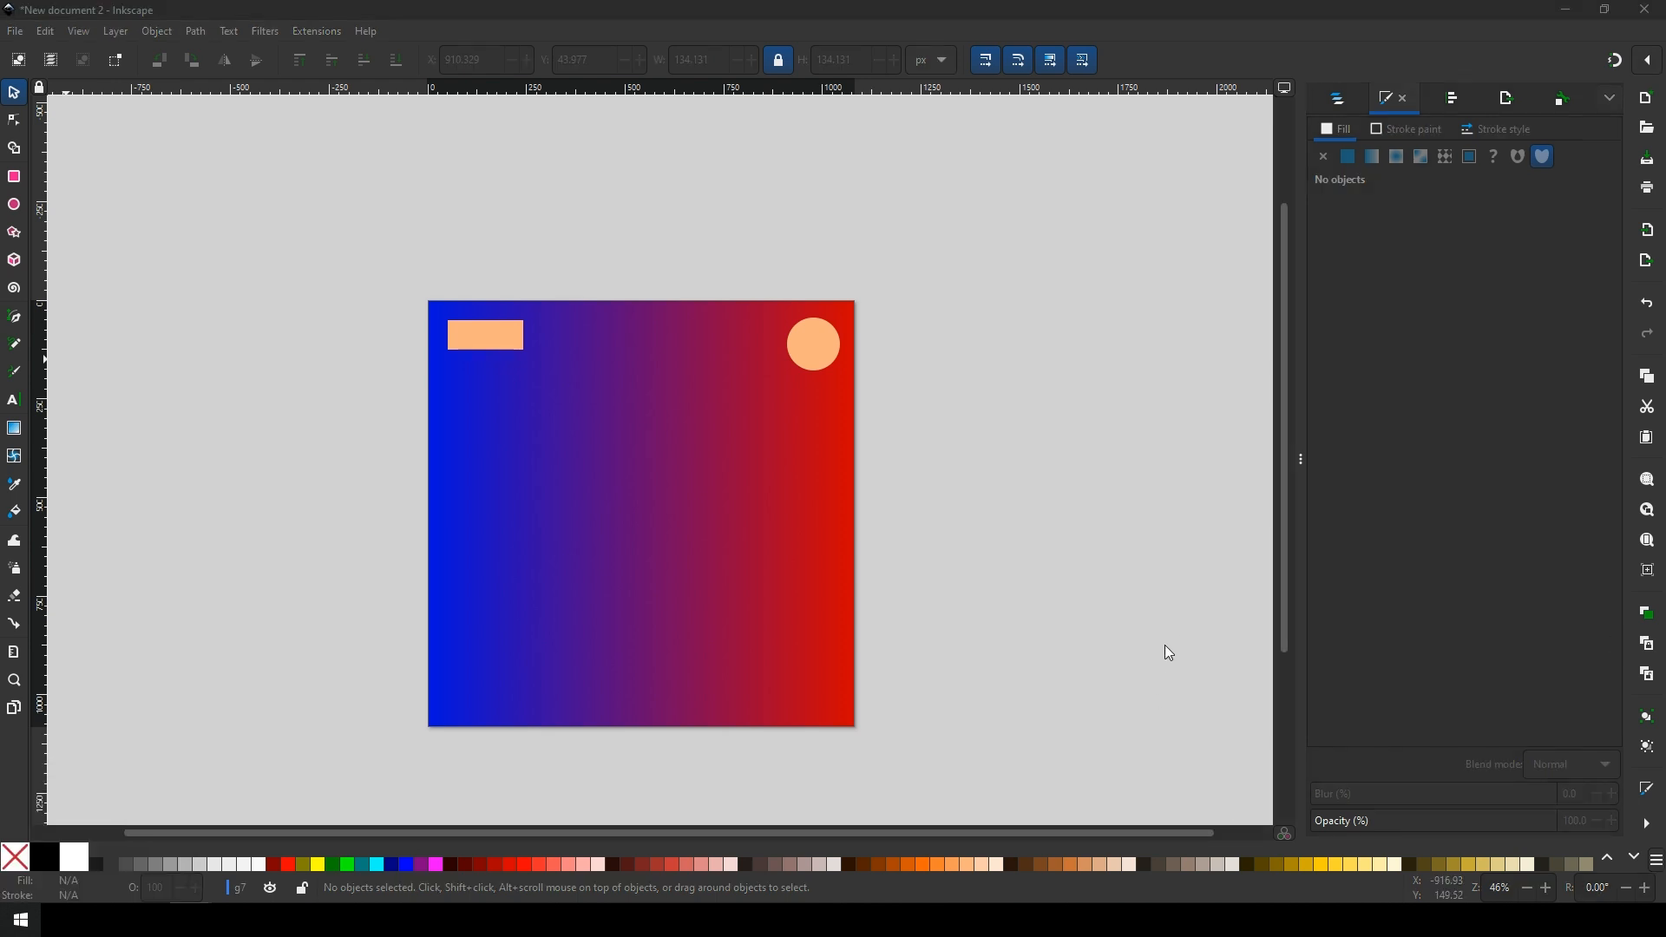
Import LogoGatorSVG.png from the Sample folder onto the artwork as a linked image
drag(409, 777, 1322, 237)
click(1196, 334)
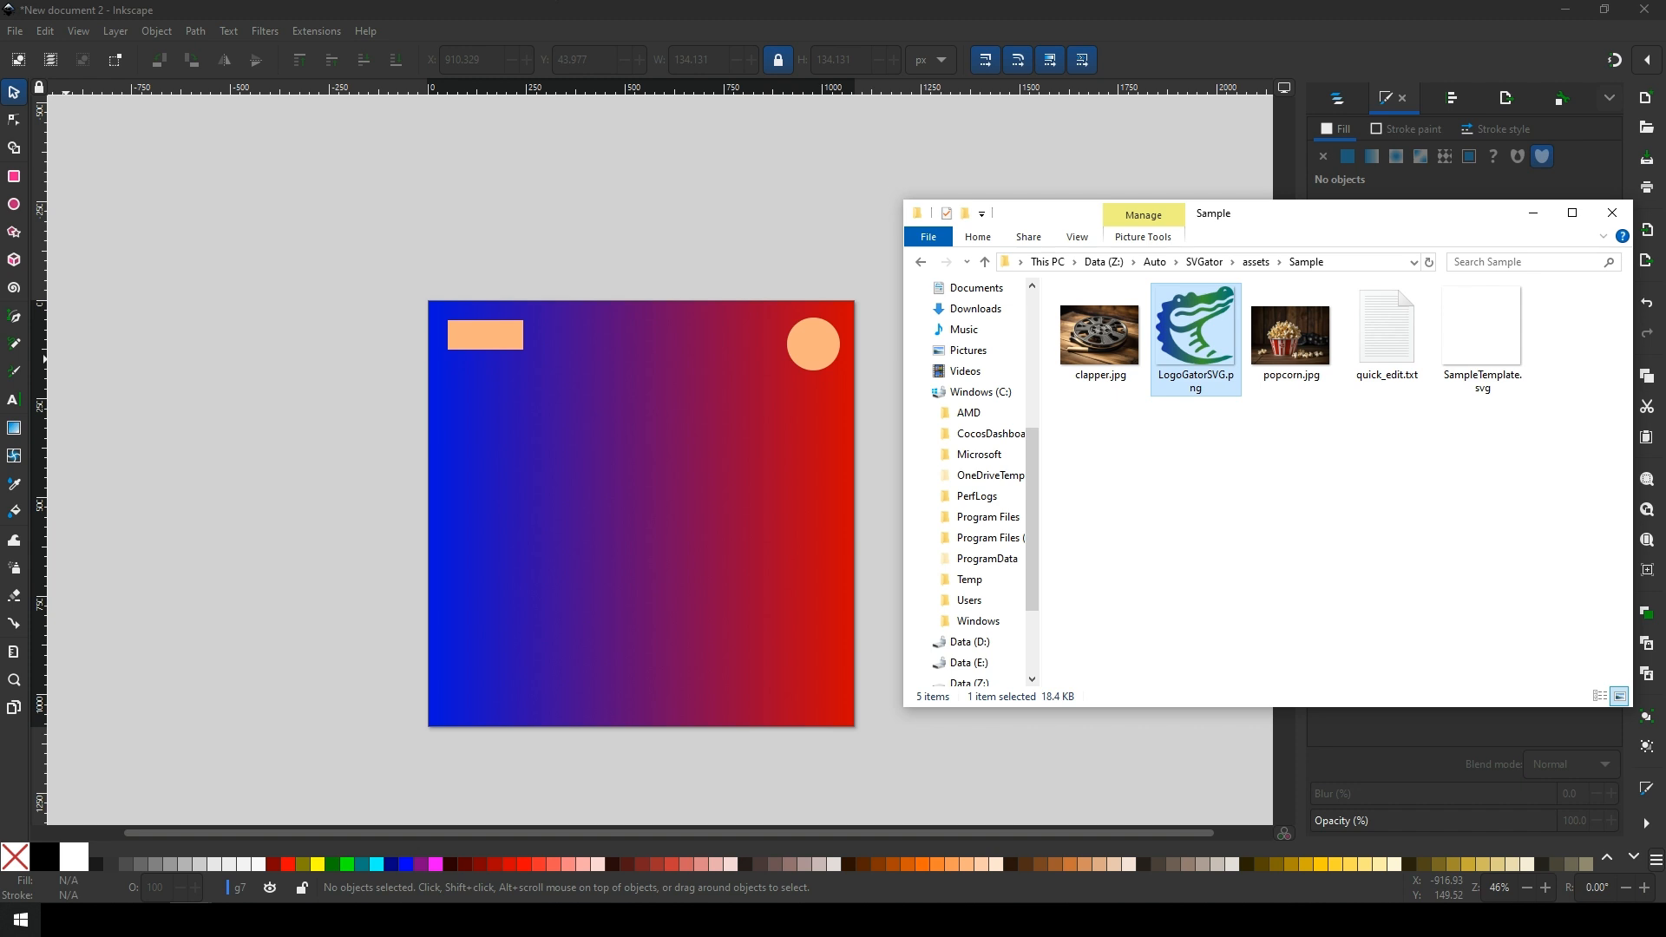
drag(1195, 334, 668, 485)
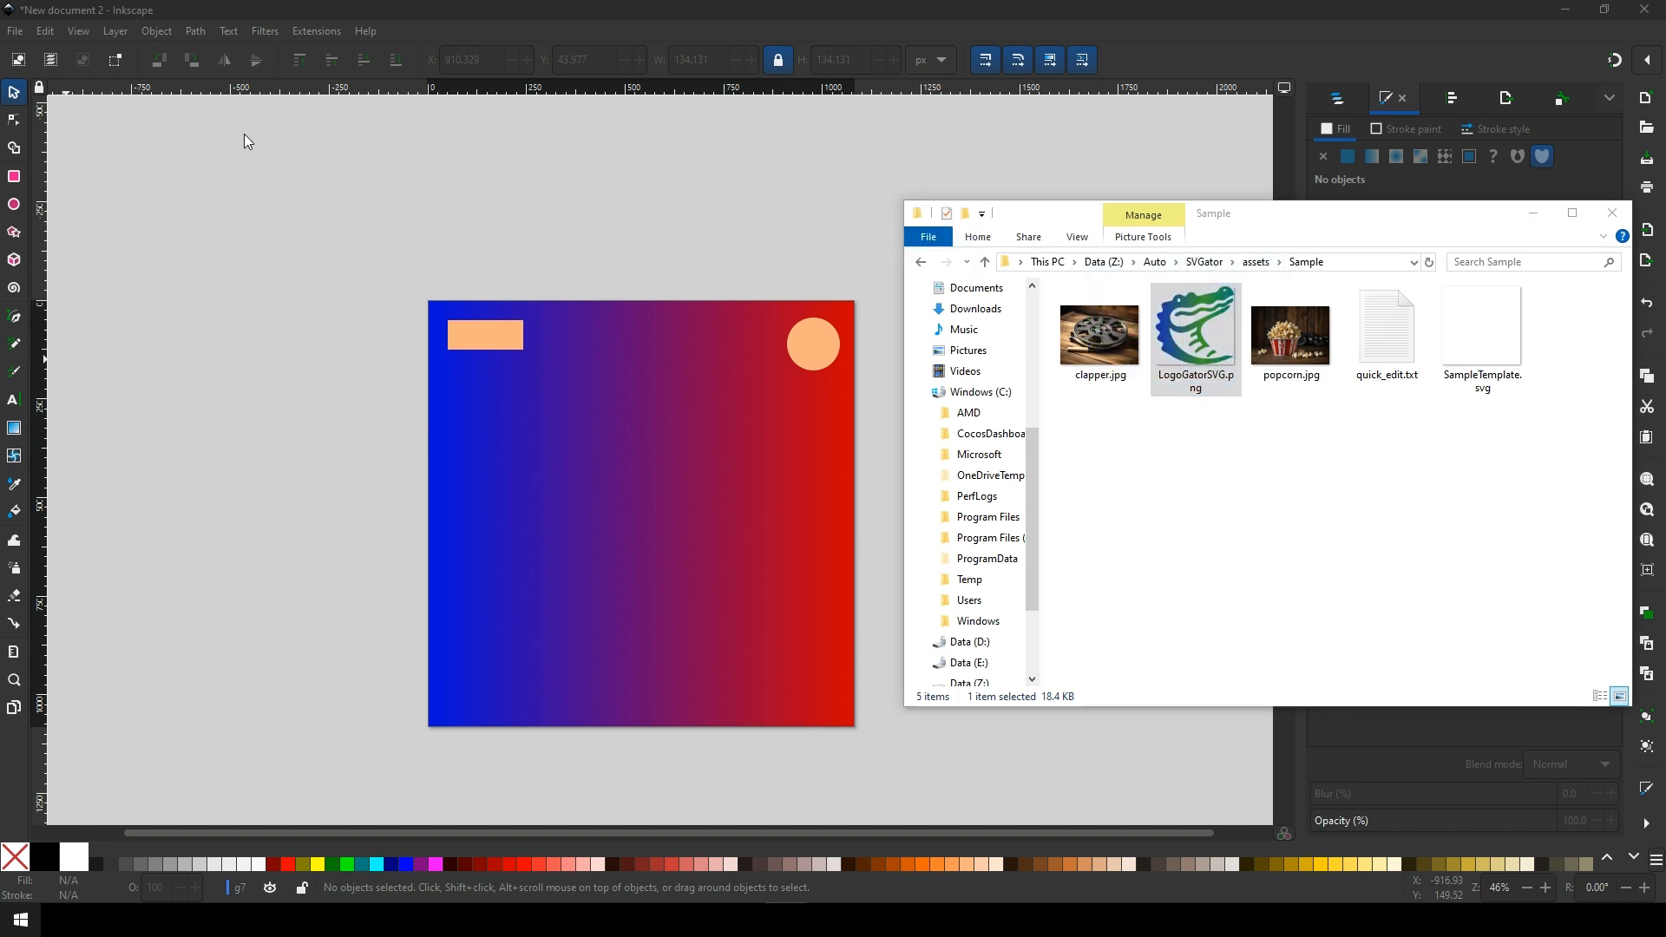
drag(427, 349, 607, 341)
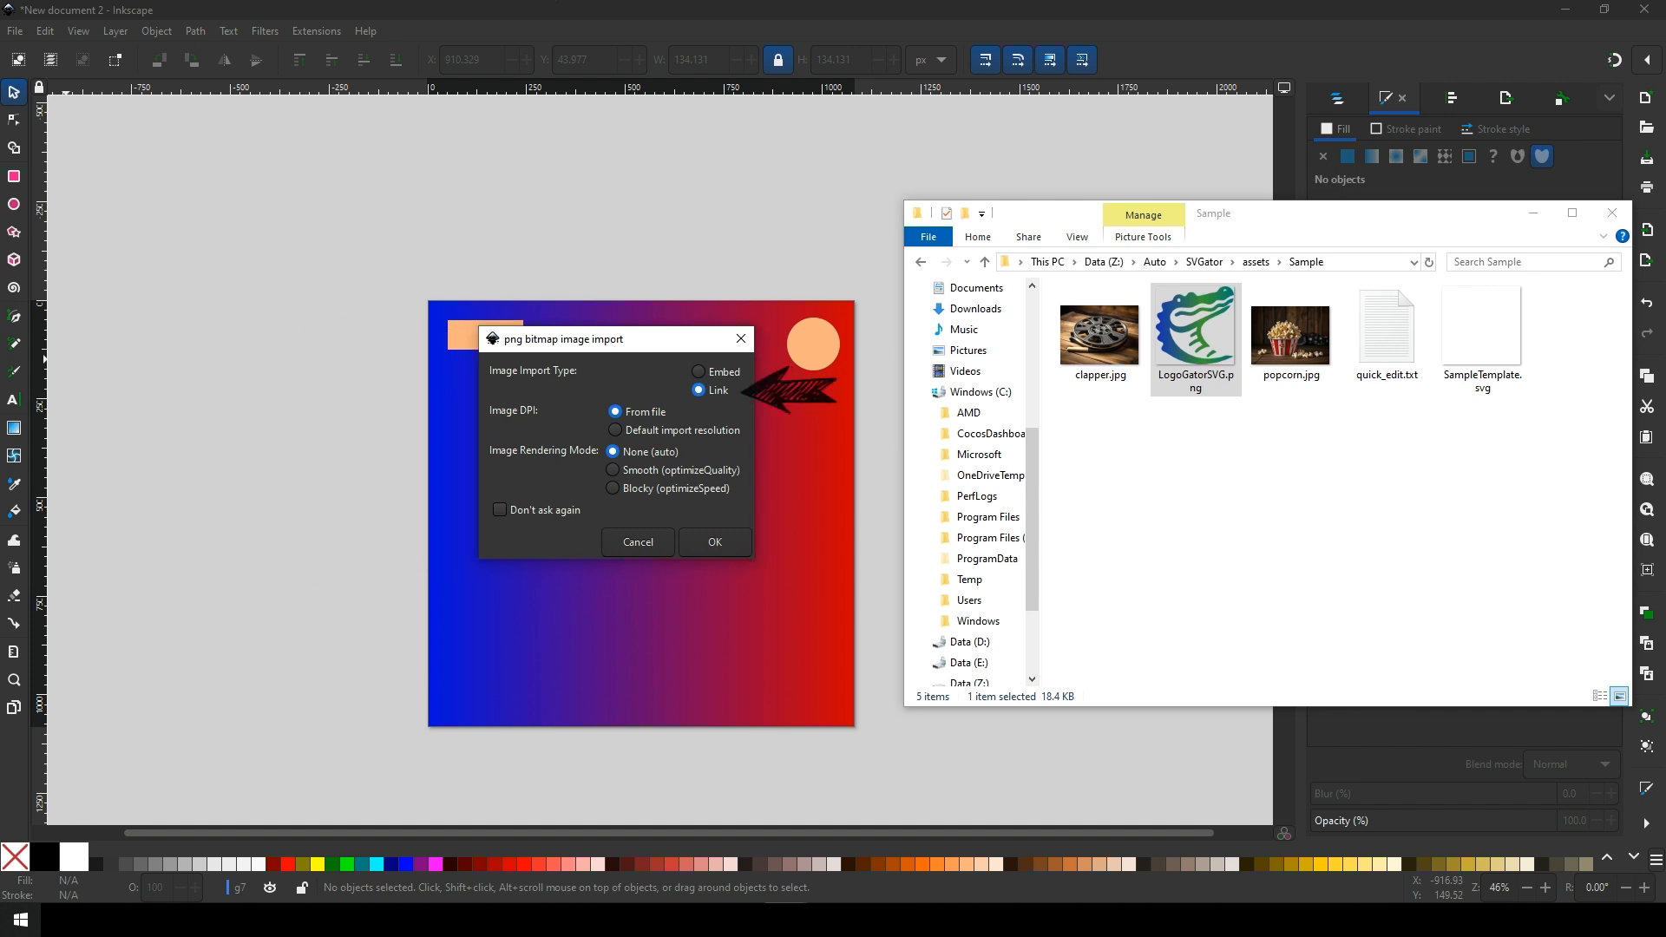
click(715, 542)
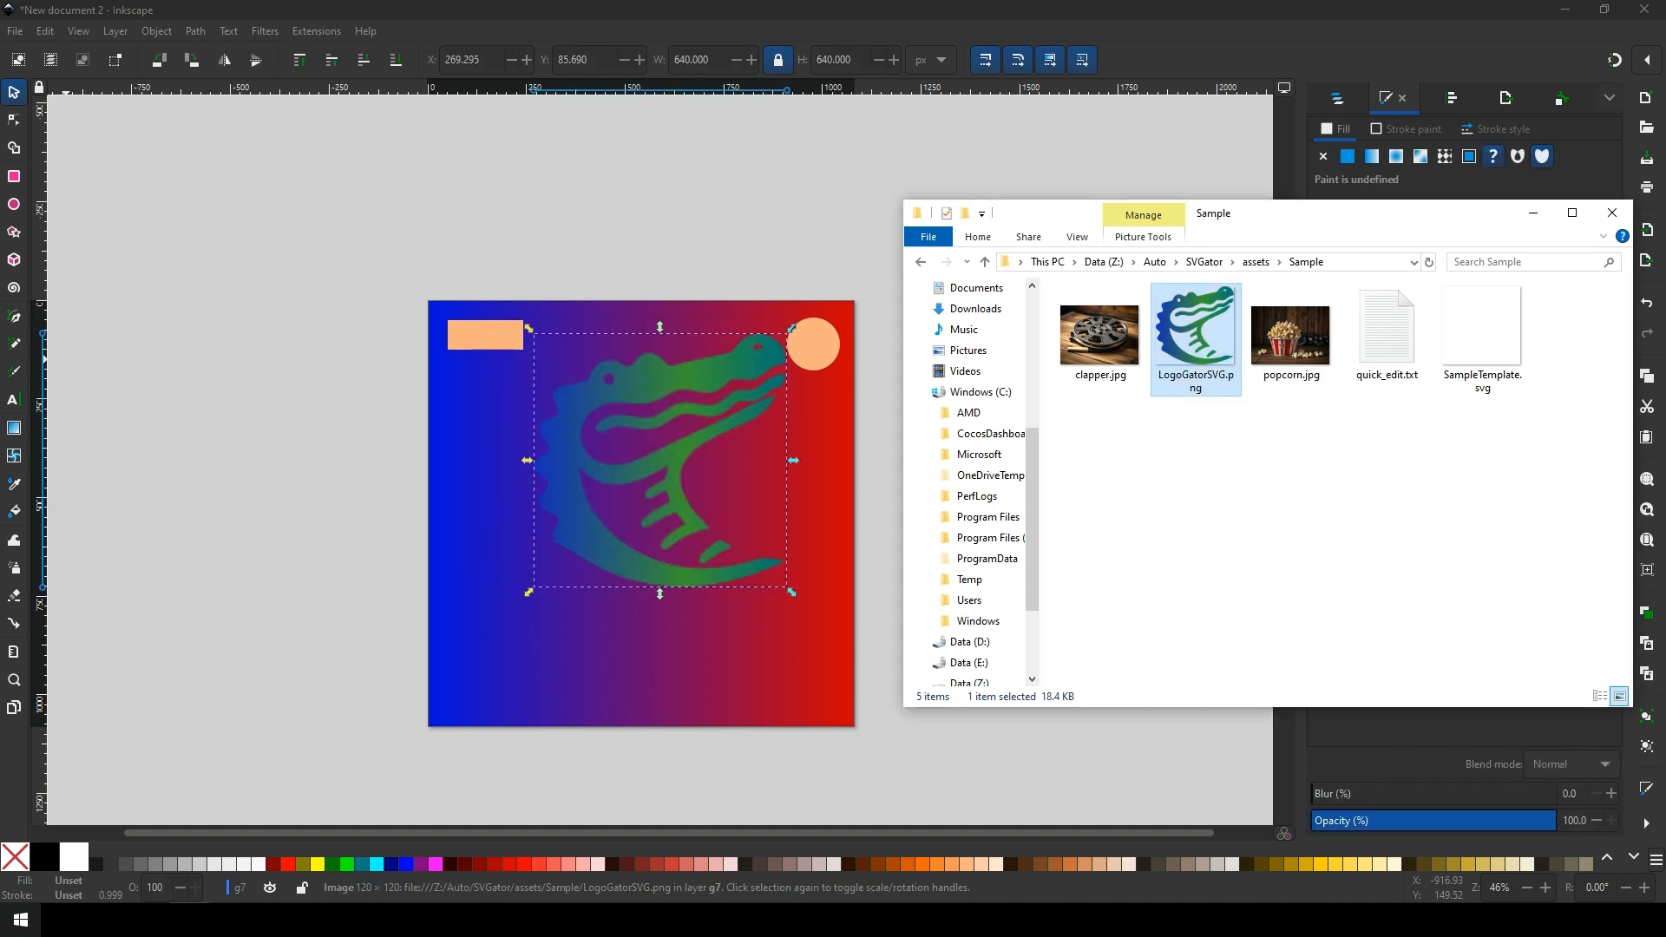
Shrink the logo to about 121 px and centre it on the upper-right circle
key(alt+Tab)
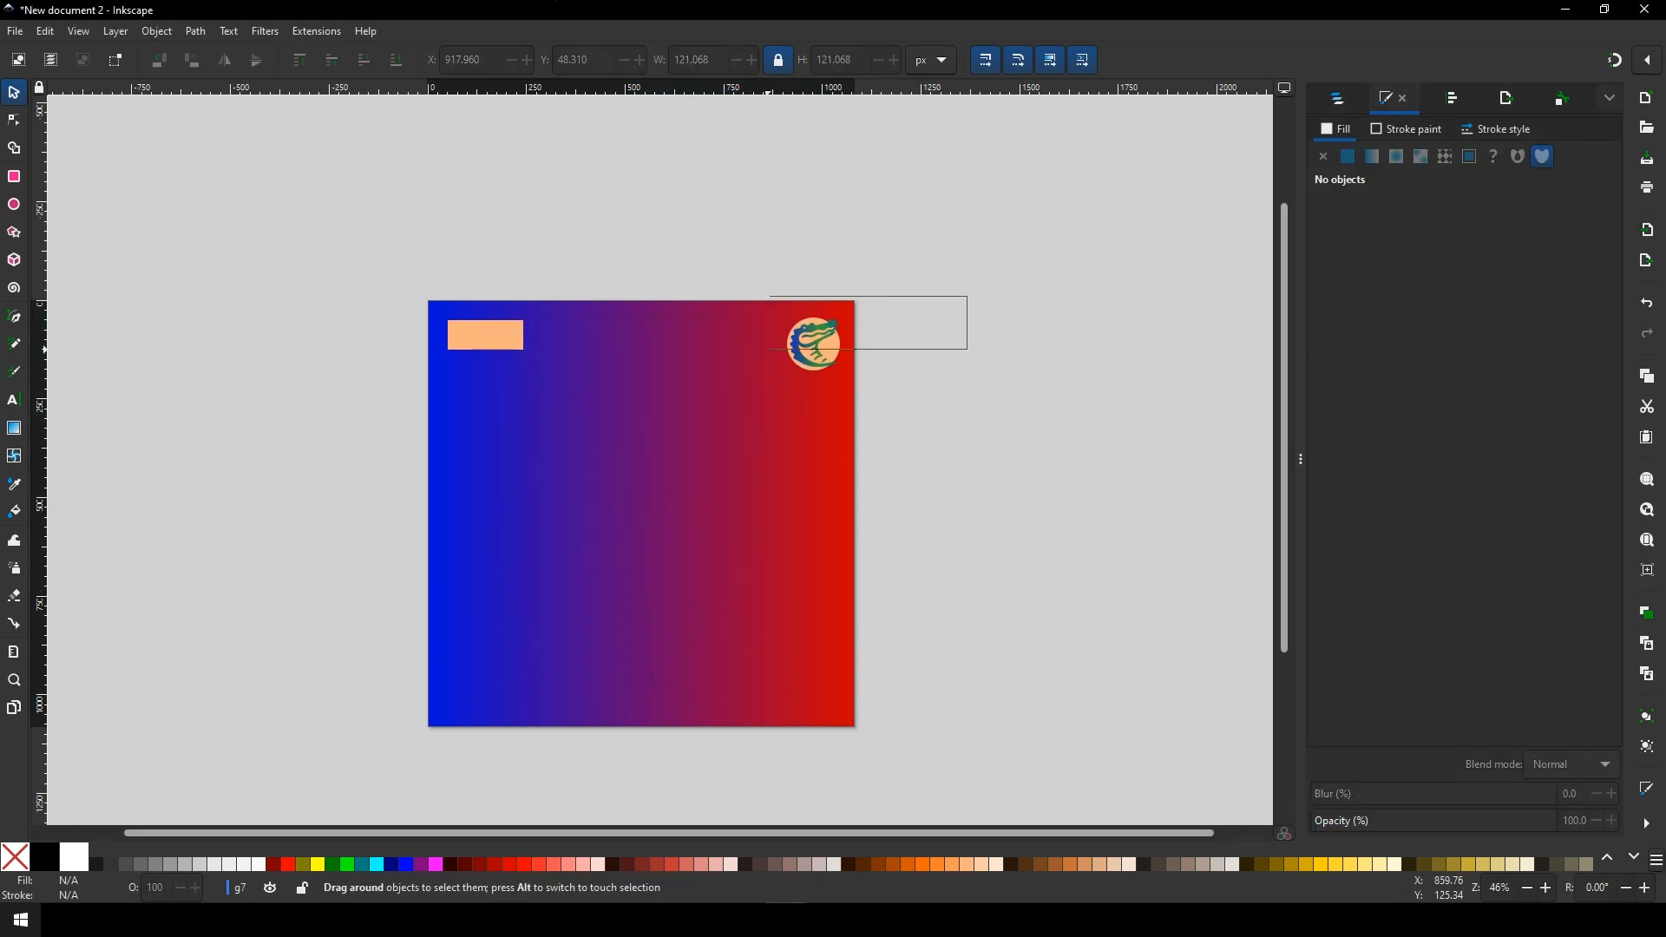
drag(966, 346, 966, 386)
key(ctrl+shift+a)
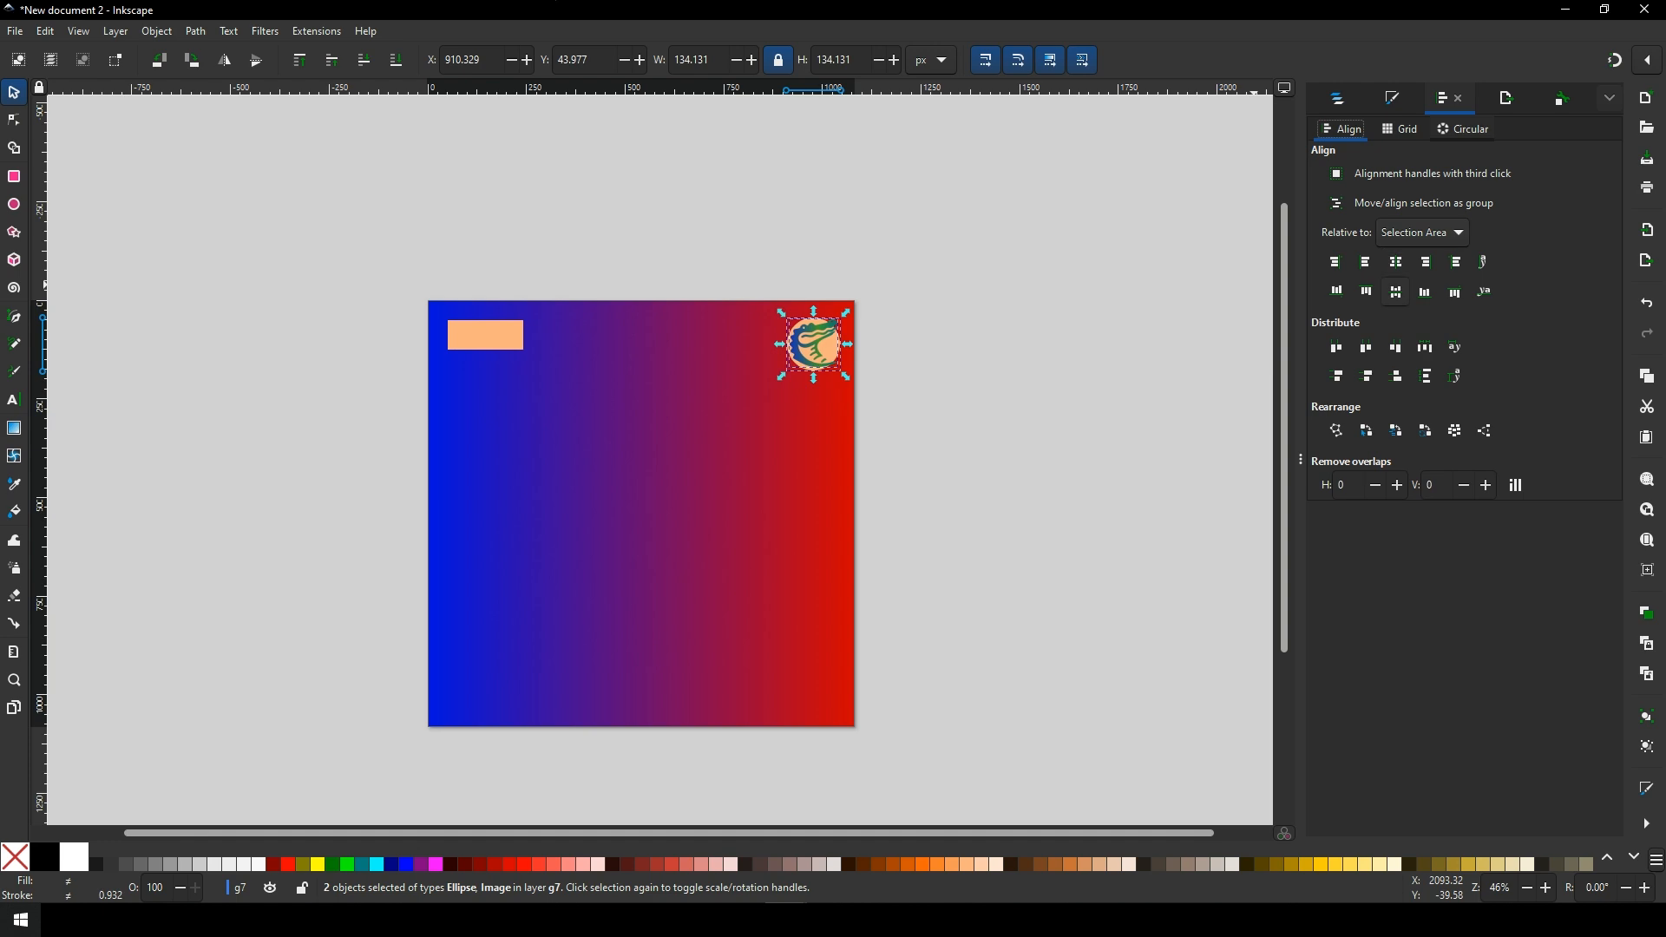
key(Escape)
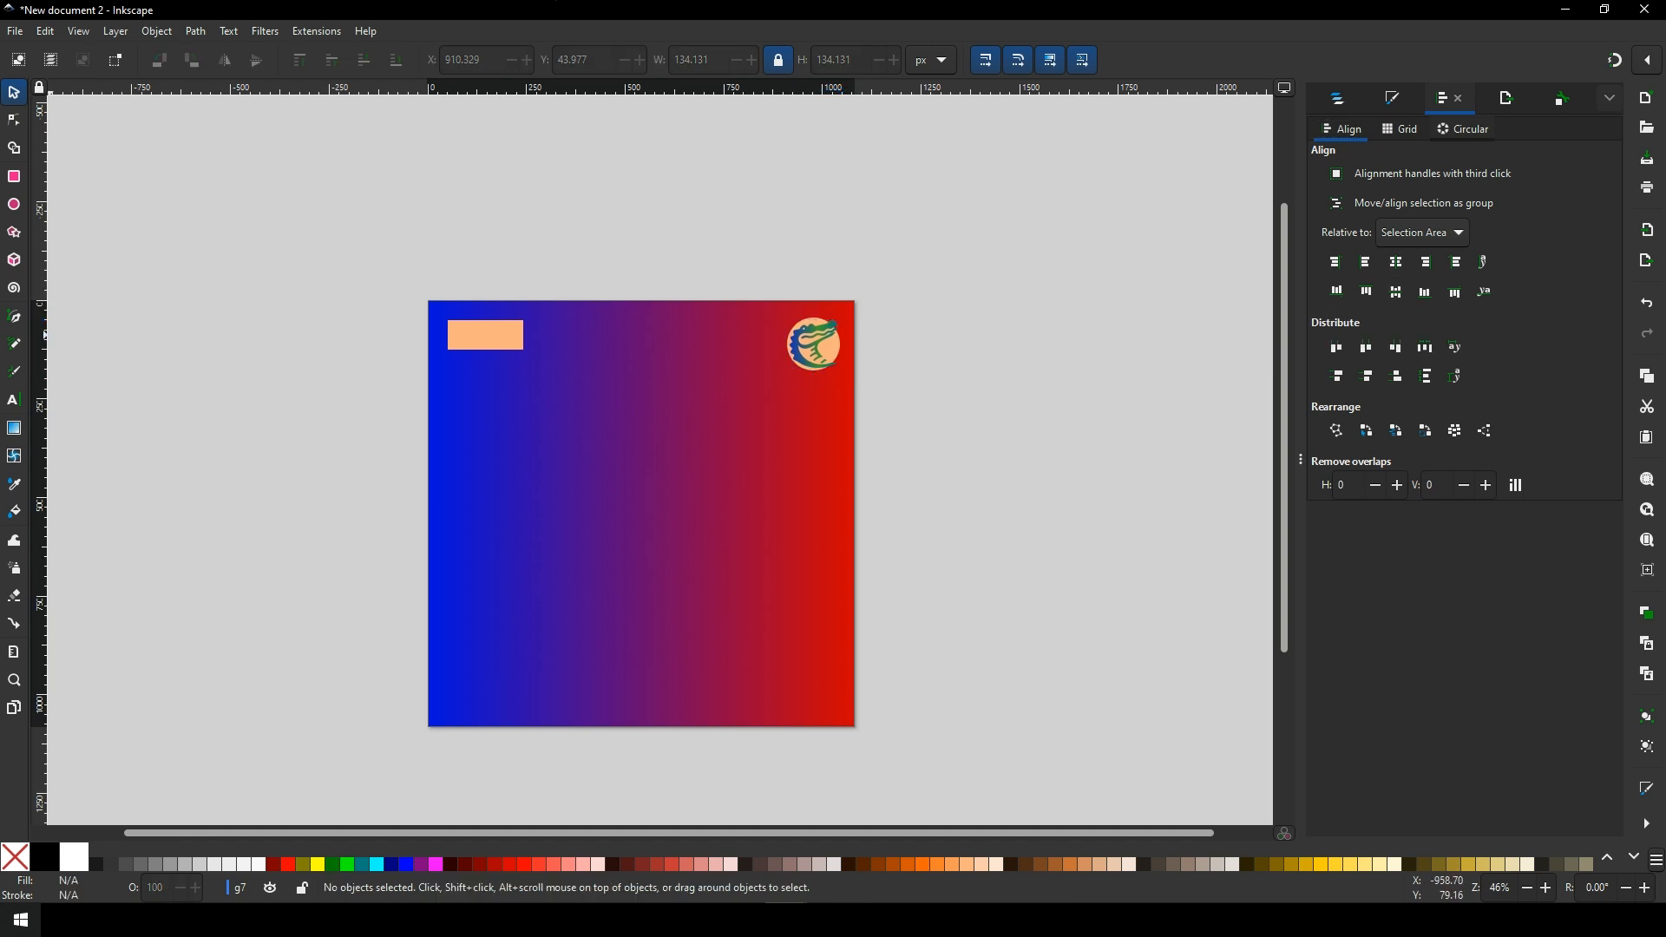
Import popcorn.jpg from the Sample folder onto the artwork as a linked image
key(alt+Tab)
drag(1291, 340, 806, 538)
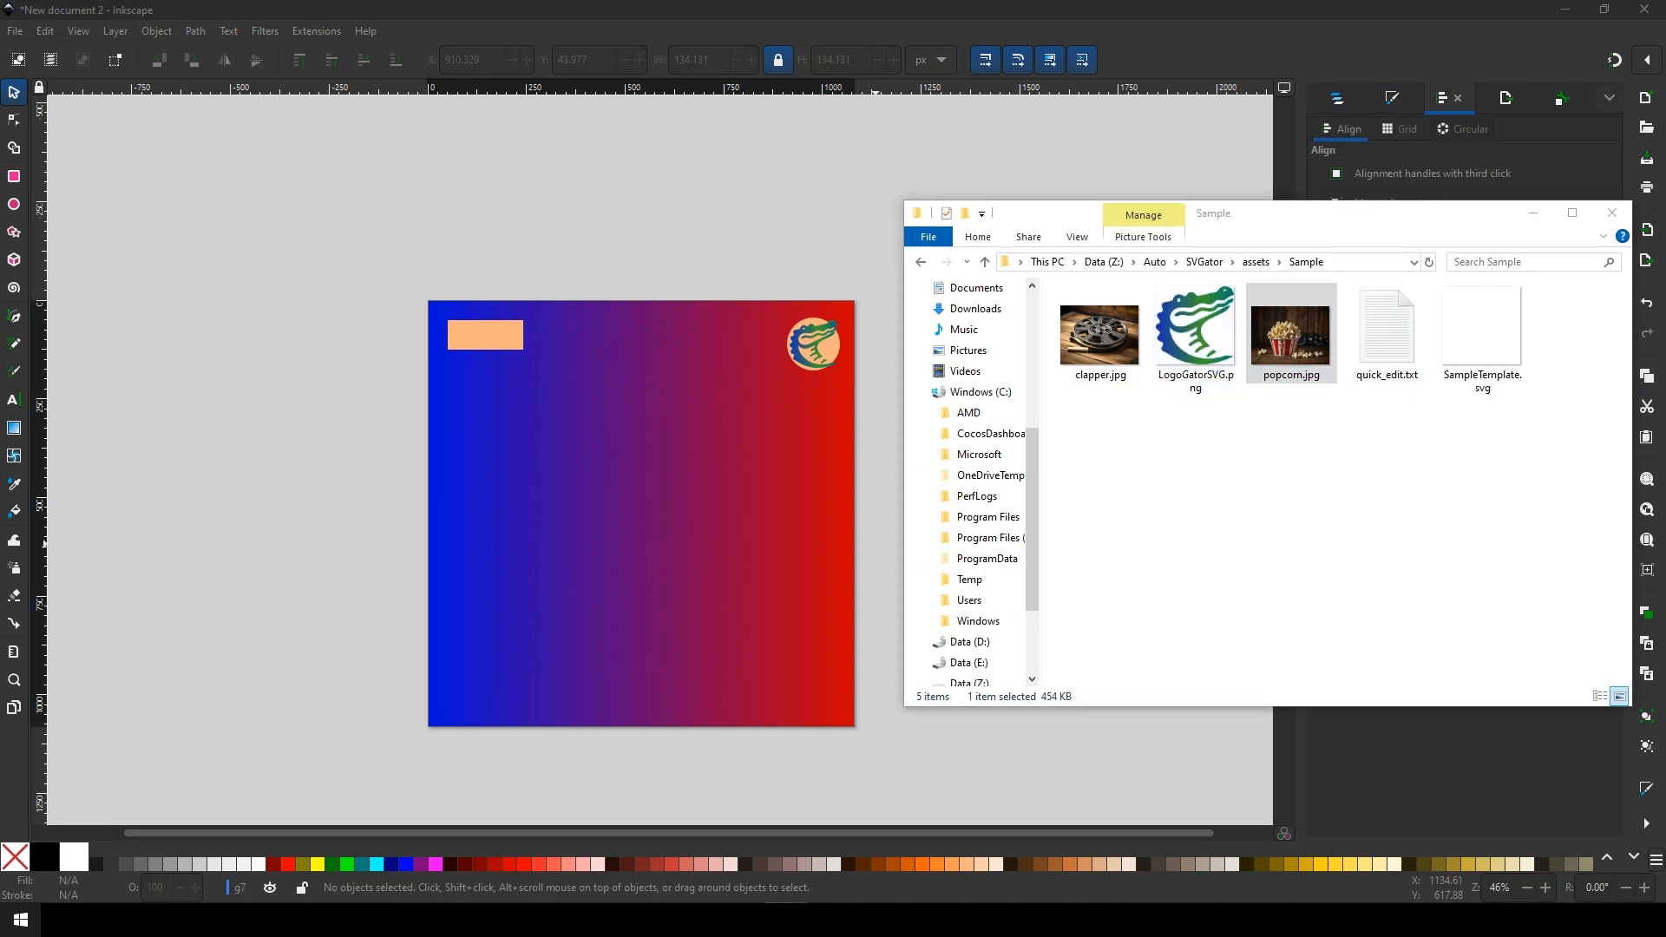
key(Return)
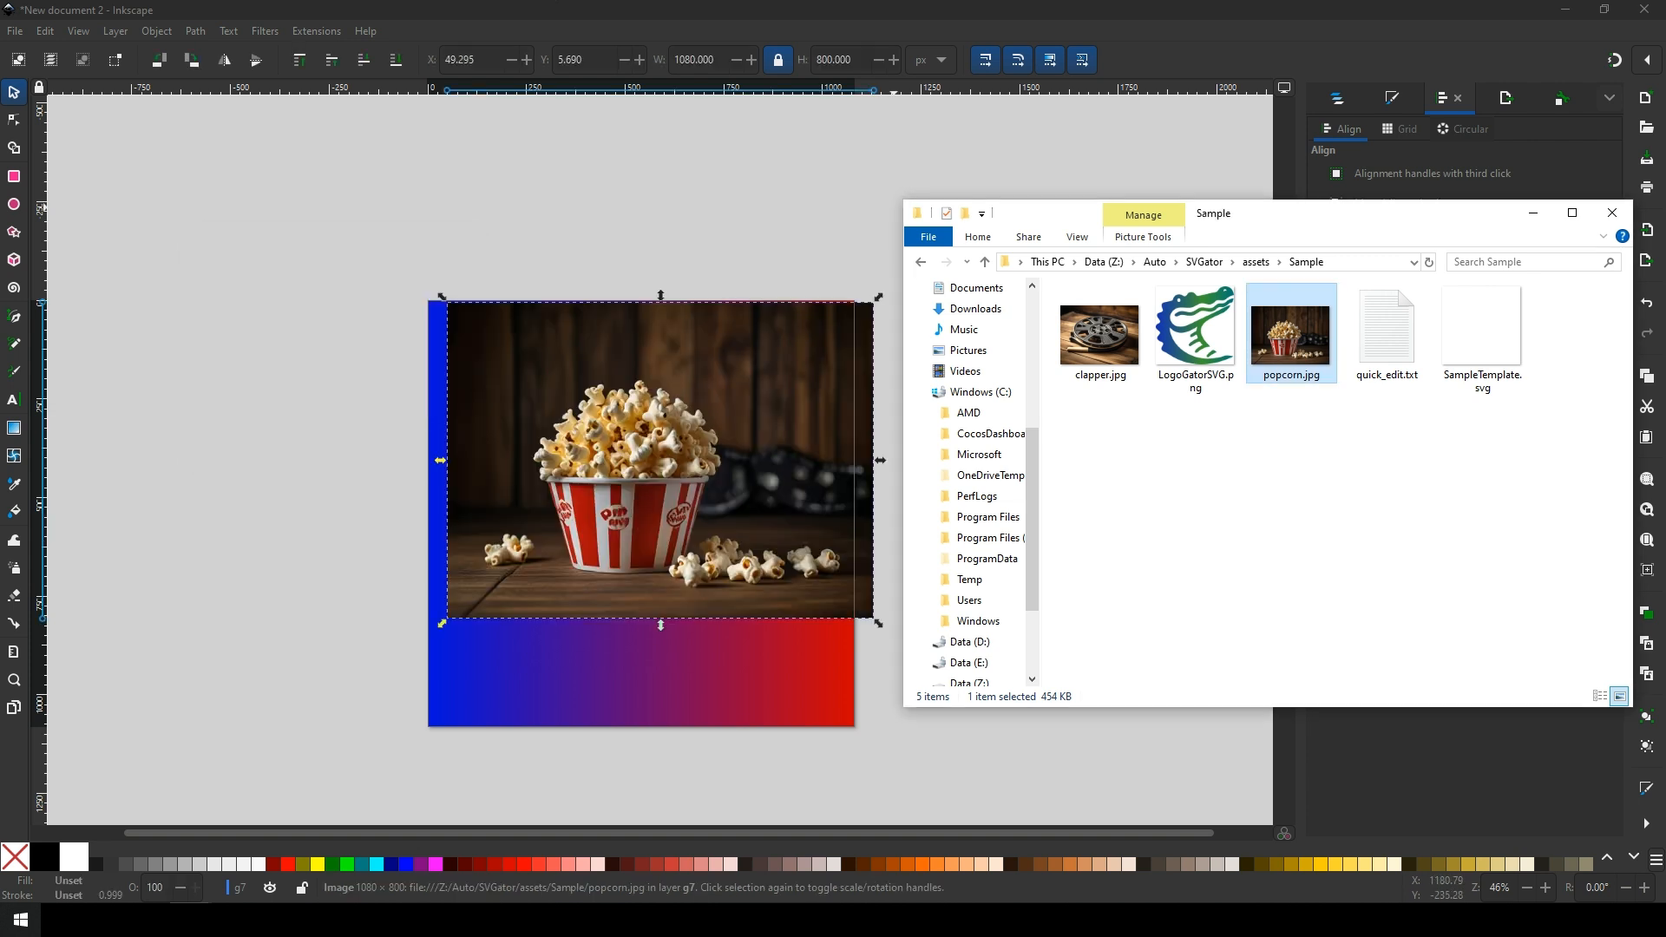
click(1532, 213)
Lower the popcorn image beneath the logo, the circle and the orange rectangle
click(364, 60)
click(363, 60)
click(364, 60)
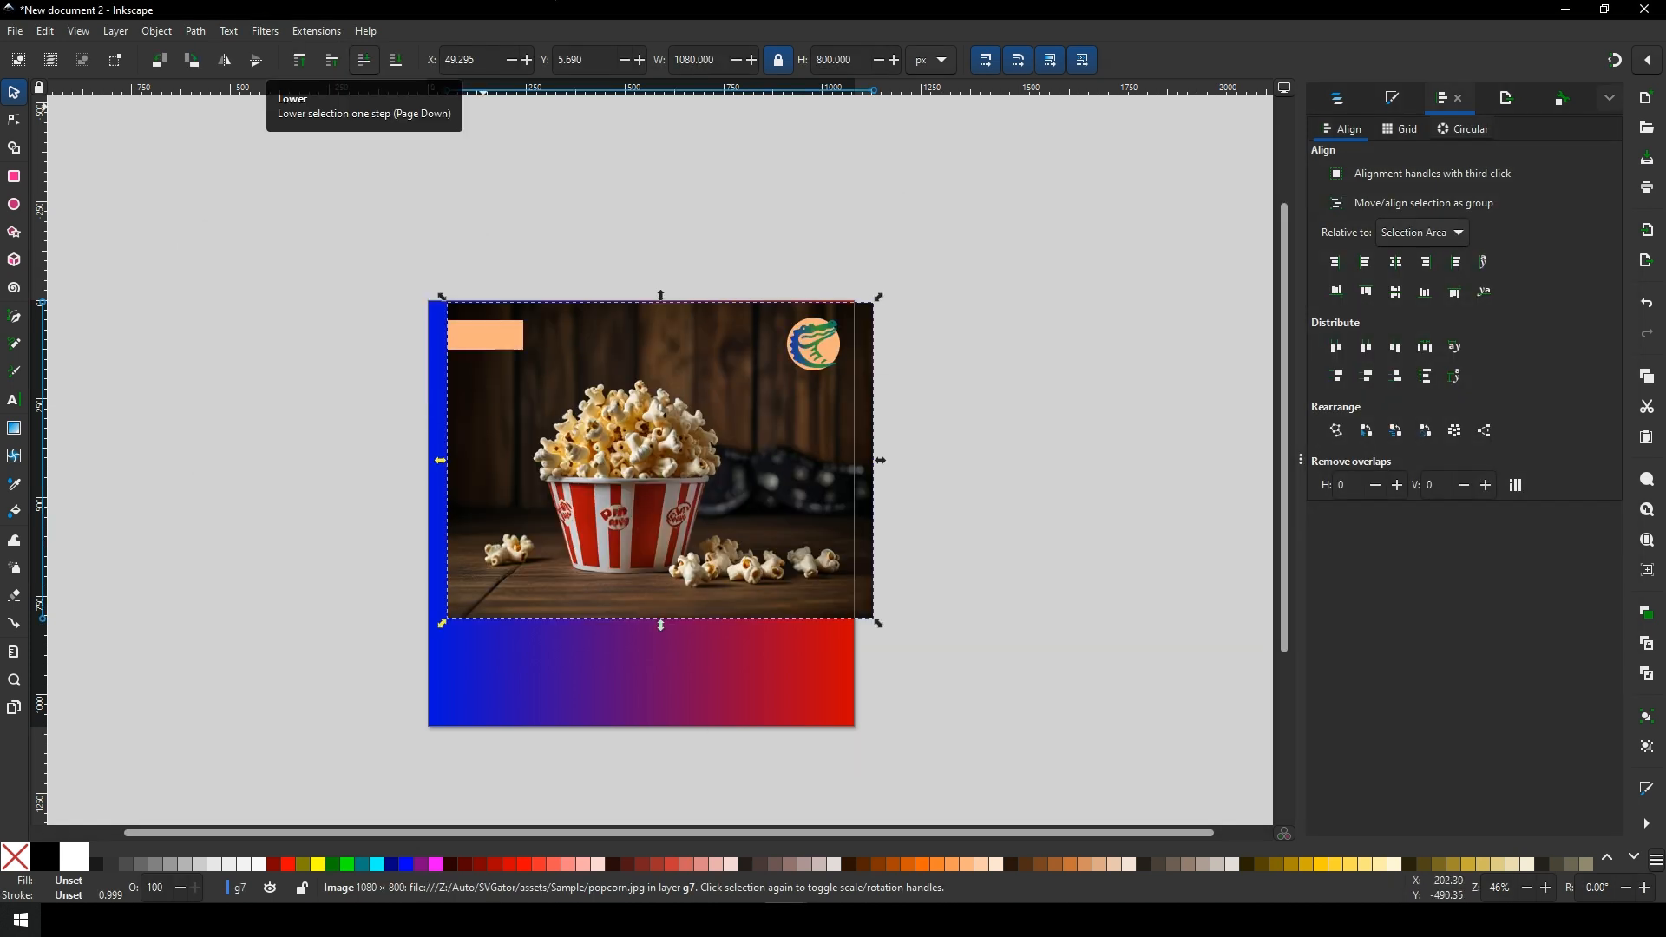
Position the popcorn image at X 0 and Y 0
drag(778, 478, 759, 478)
double_click(461, 60)
text(0)
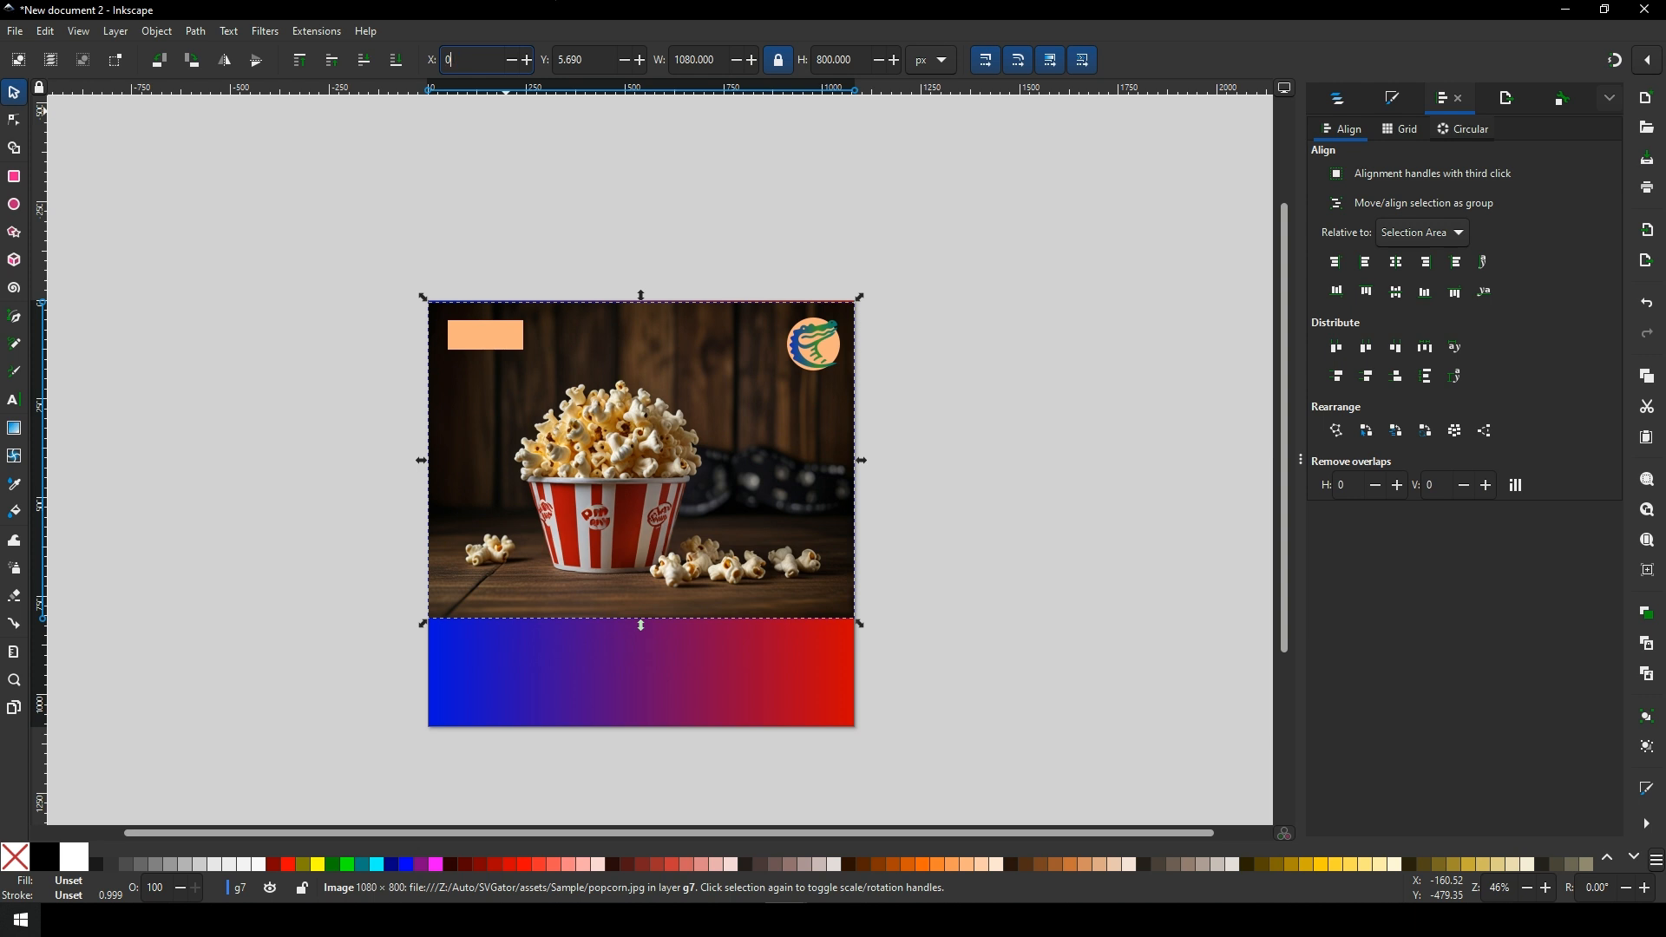
key(Tab)
text(0)
key(Return)
key(Escape)
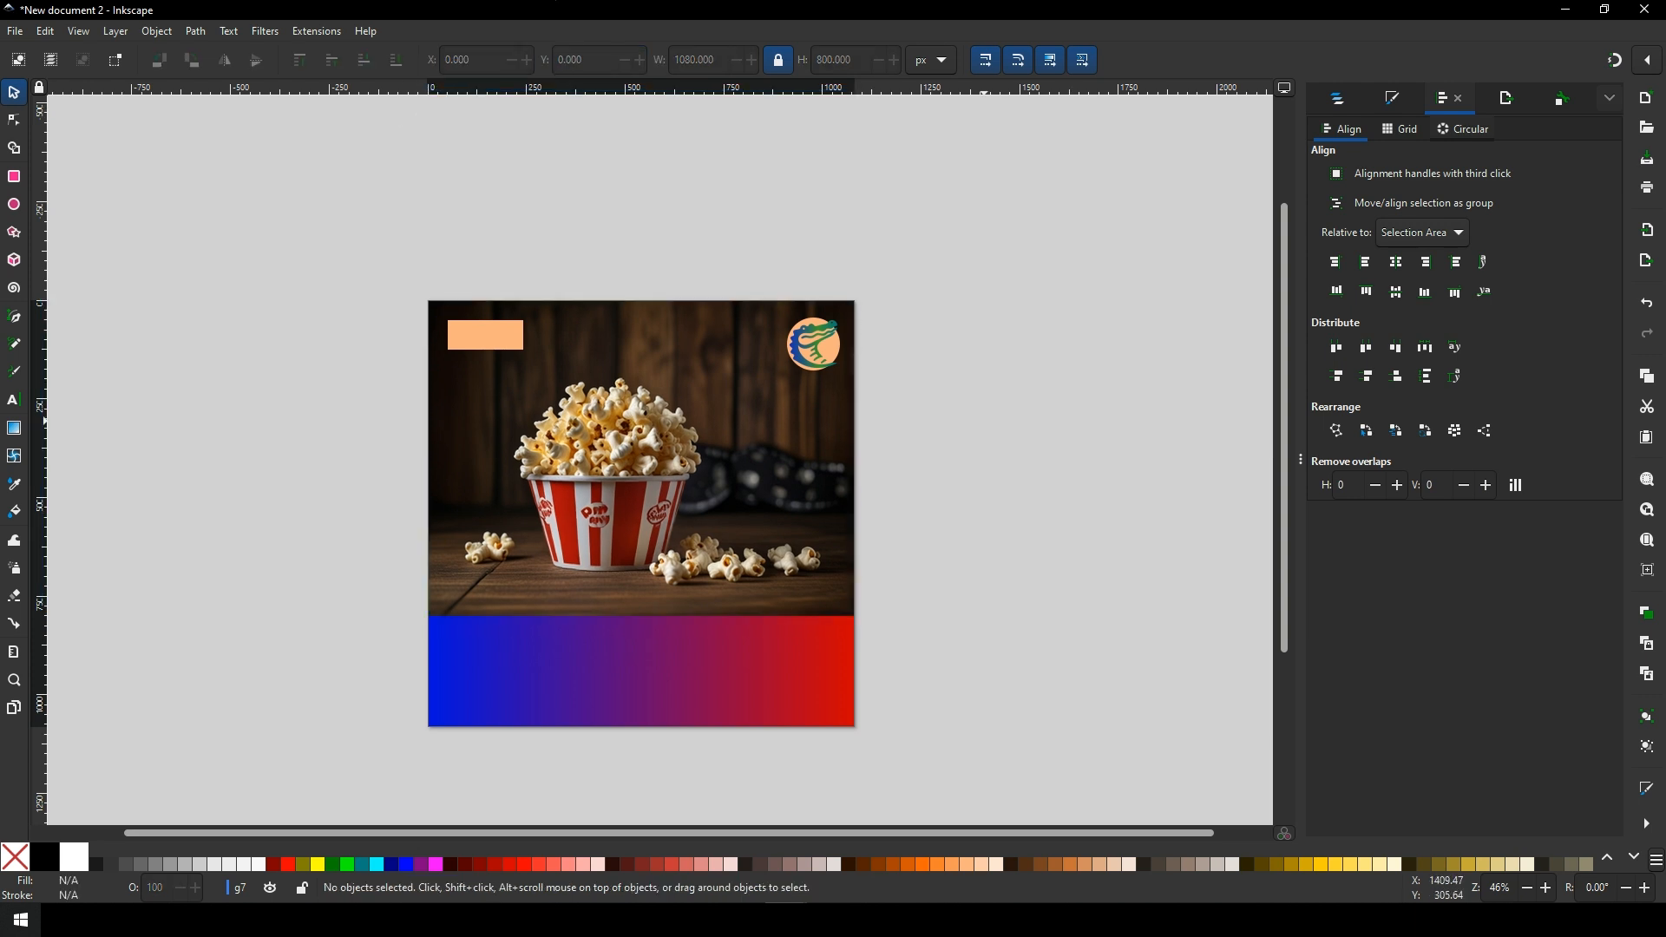
Draw a circle about 183 px wide over the popcorn image's bottom edge, near the right side of the artwork
key(e)
drag(769, 587, 816, 599)
key(s)
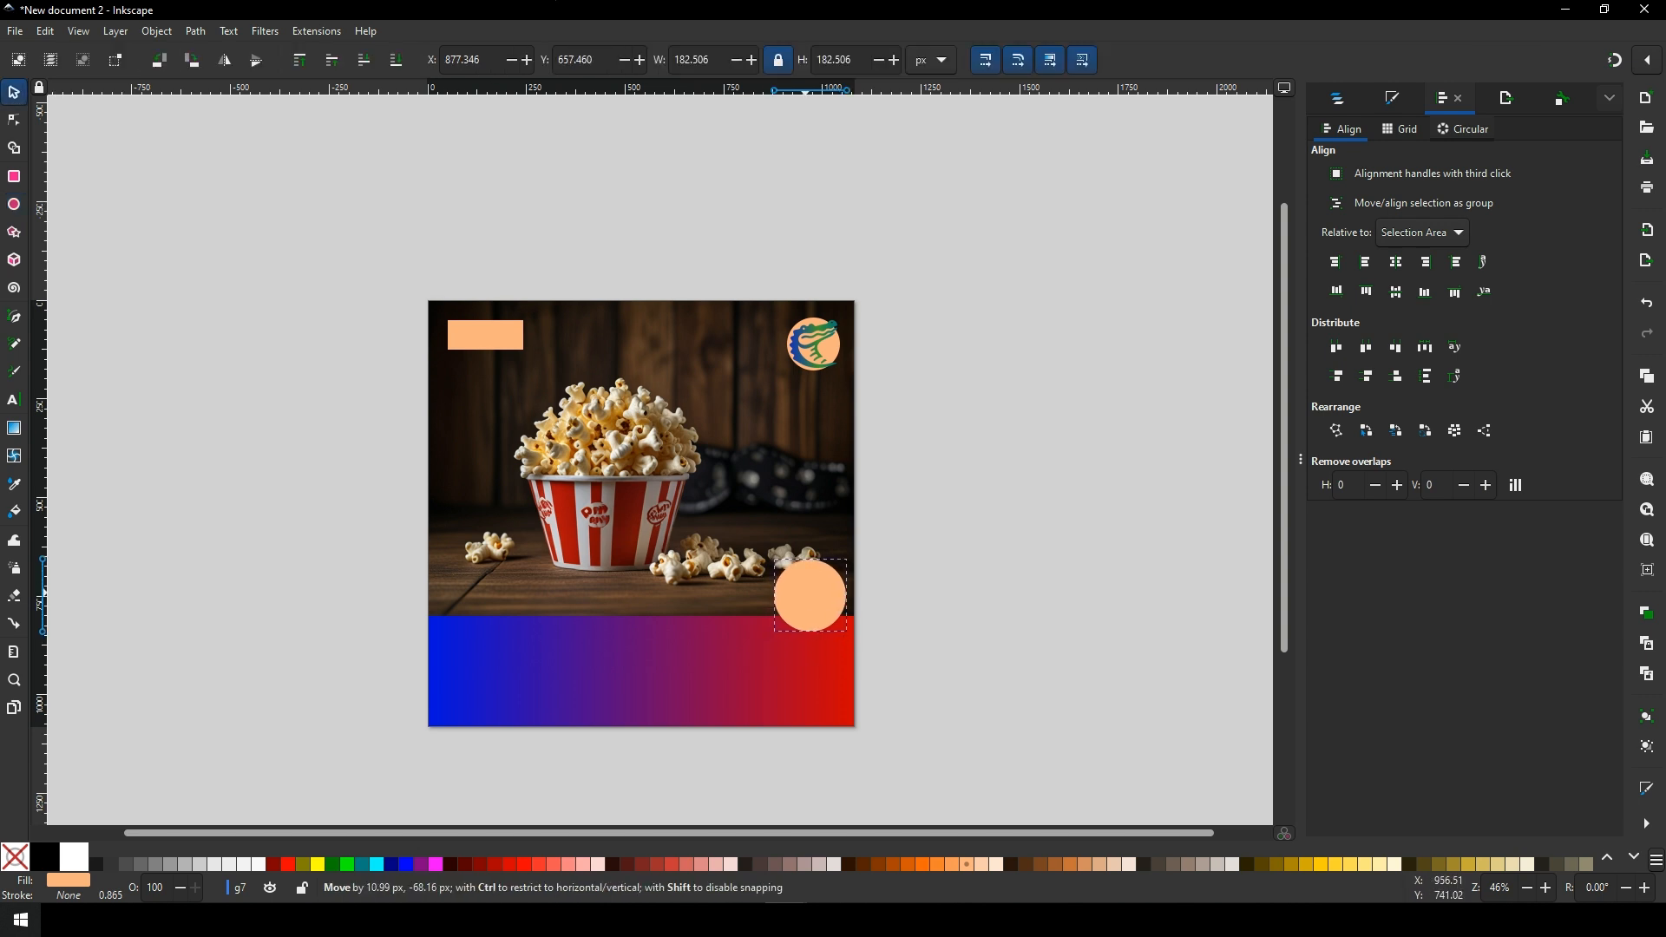
drag(805, 593, 802, 593)
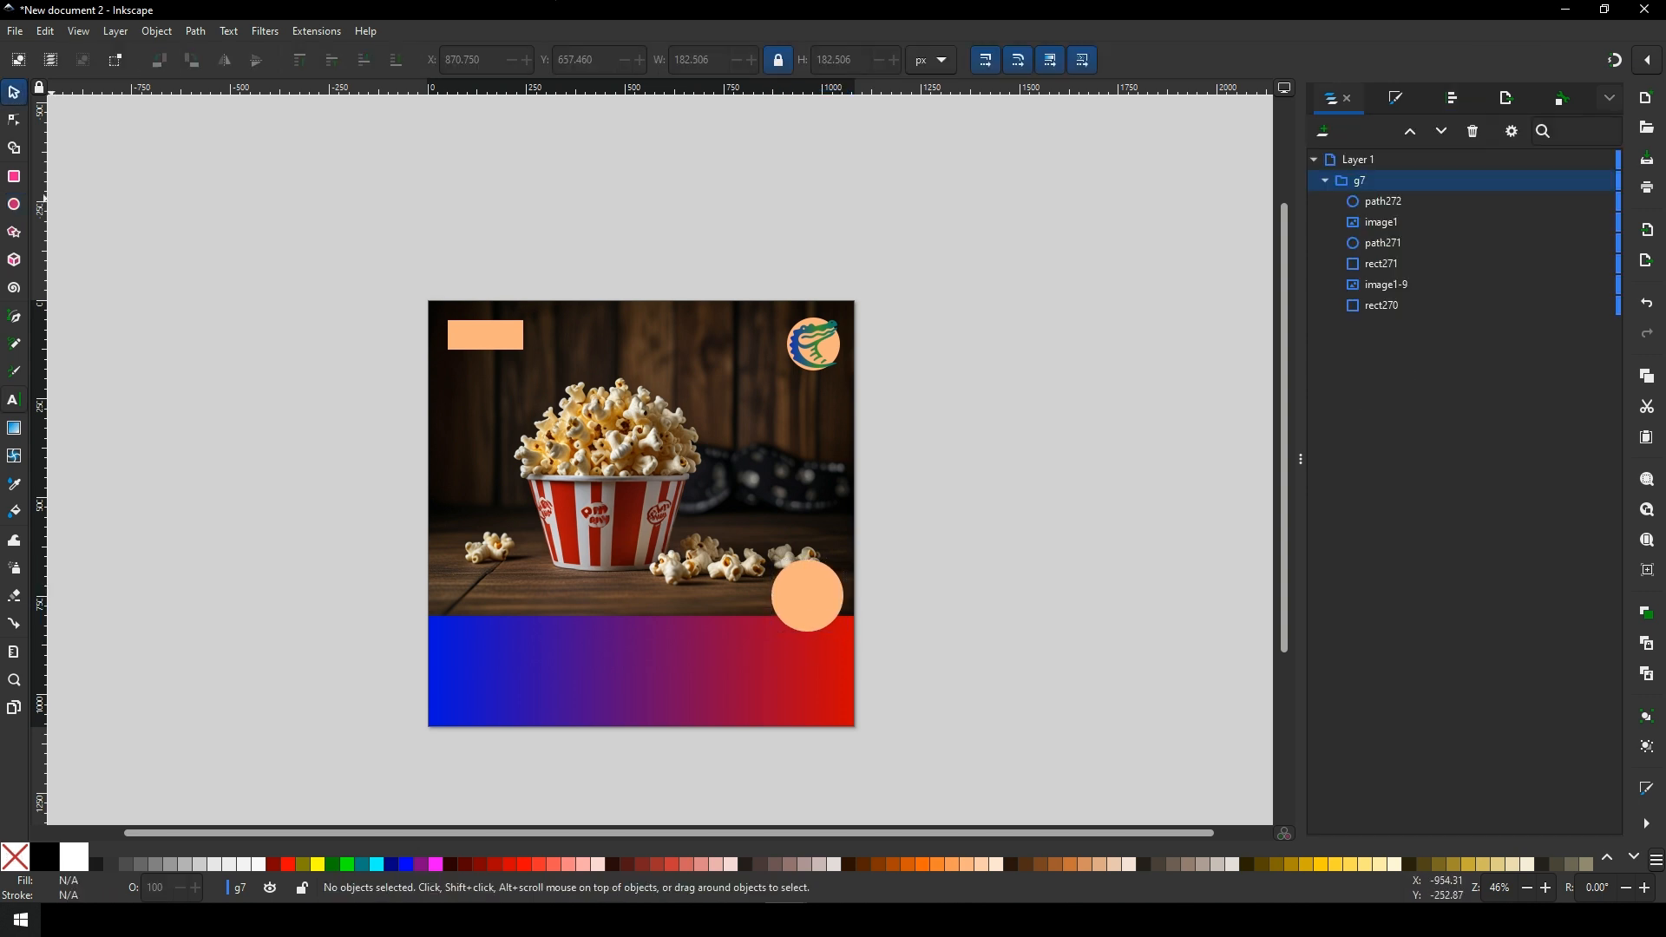
Add the text "Review" on the orange rectangle in Bauhaus 93 at 45 px
key(t)
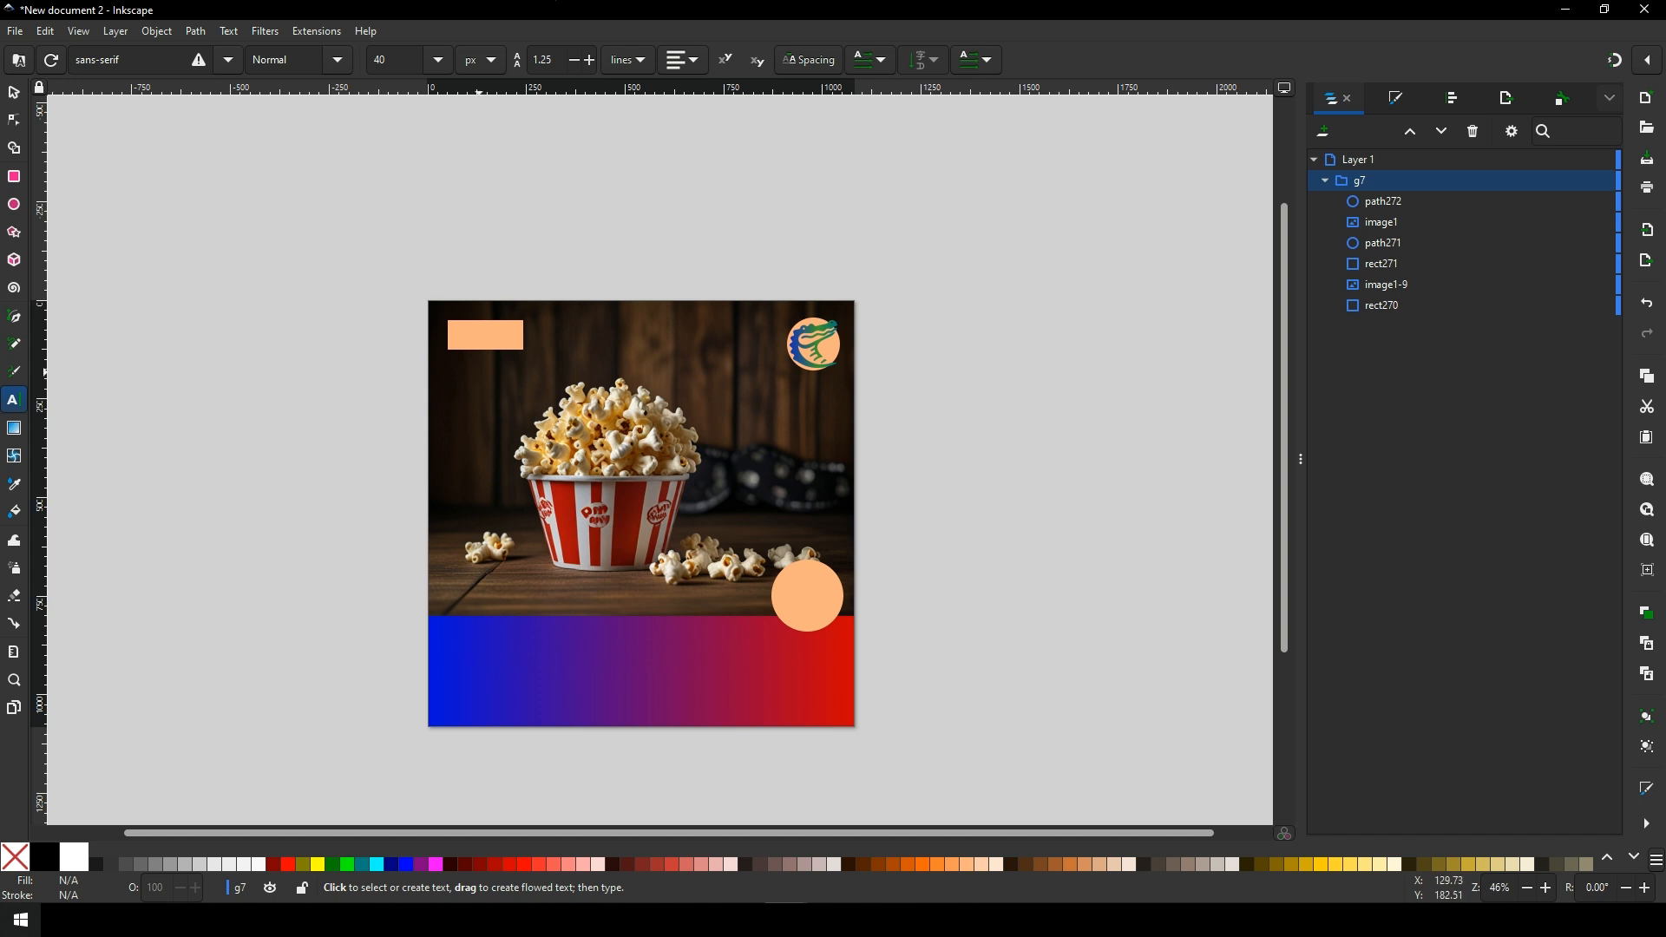
click(457, 325)
text(Review)
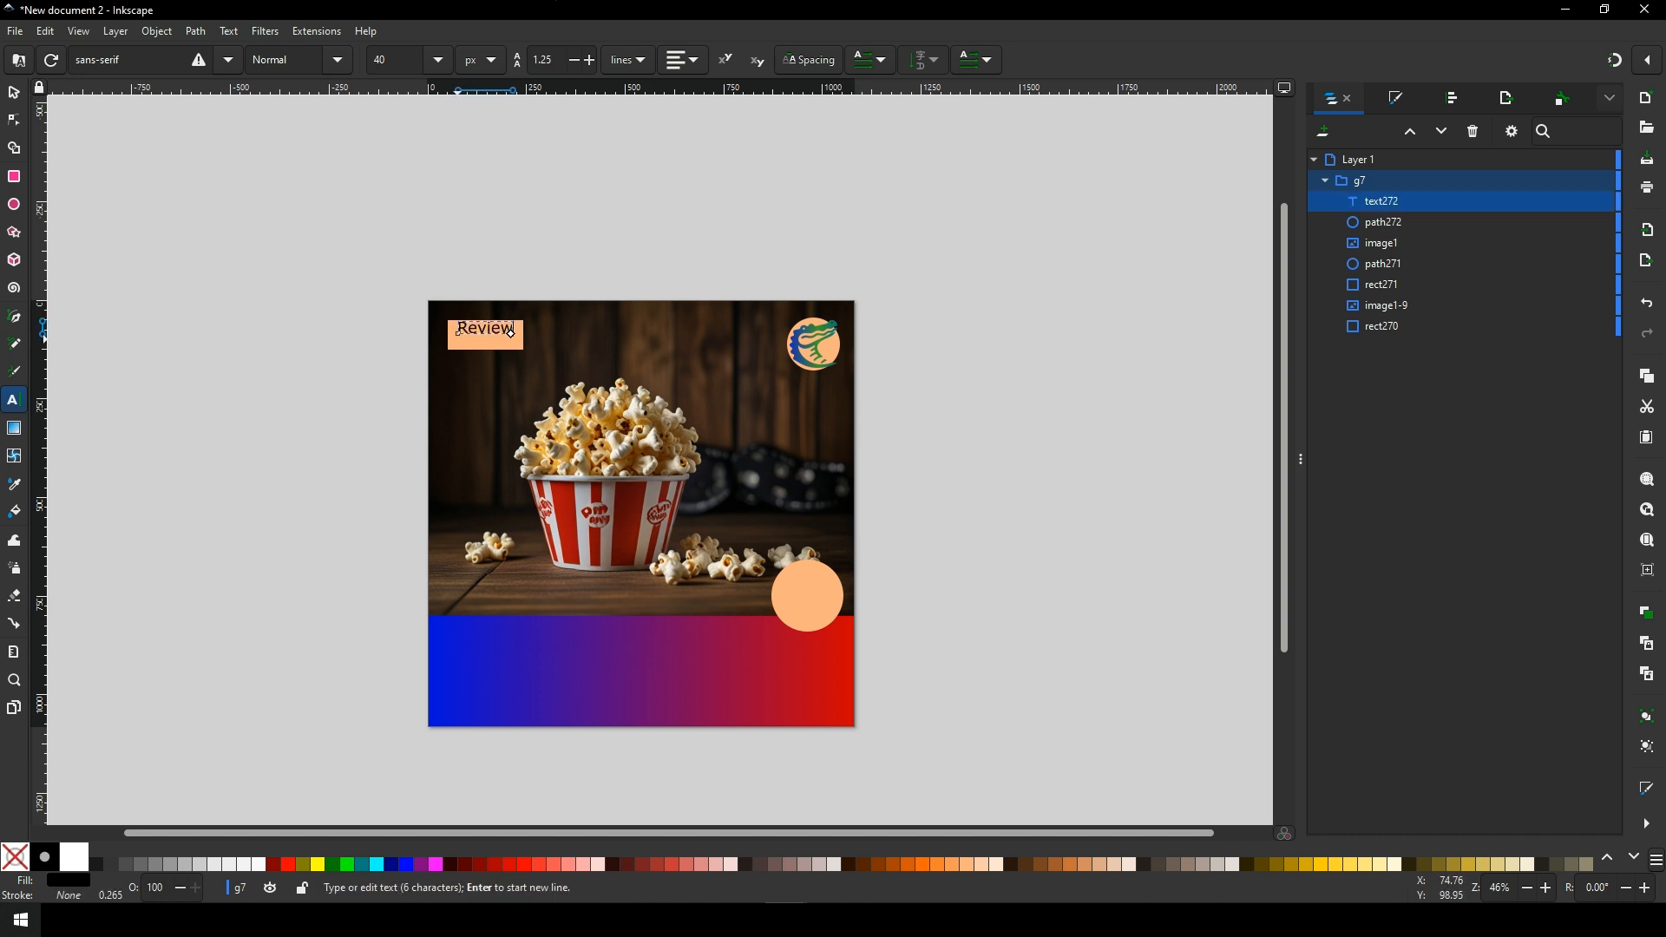
click(229, 60)
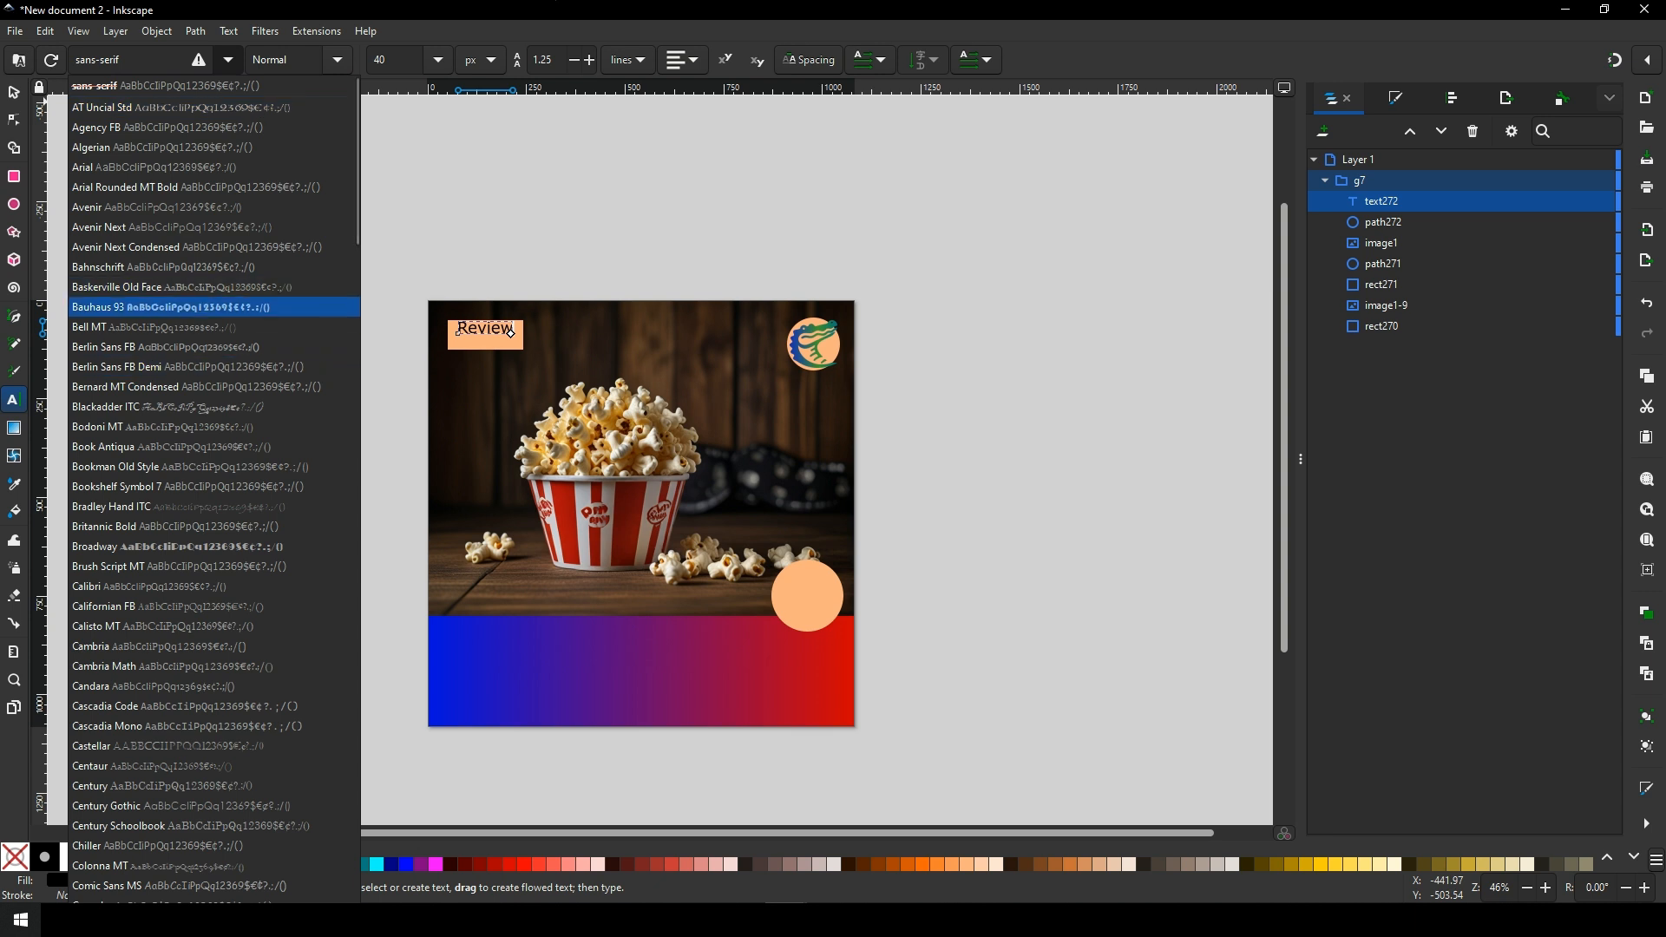
click(130, 308)
click(438, 60)
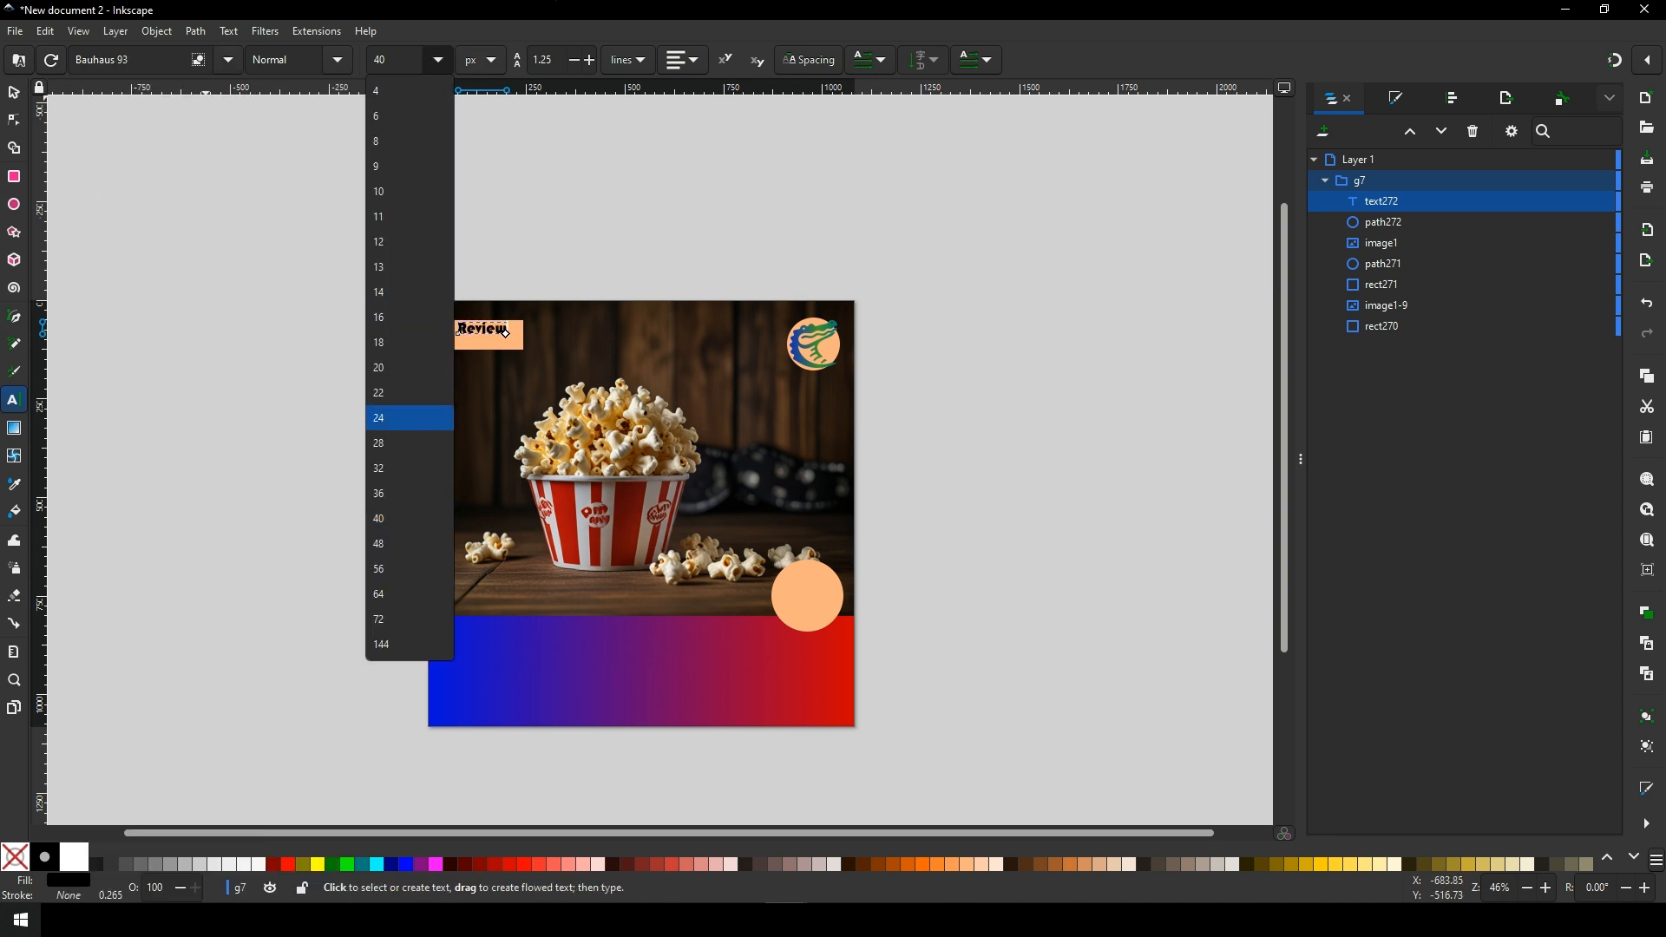
click(392, 60)
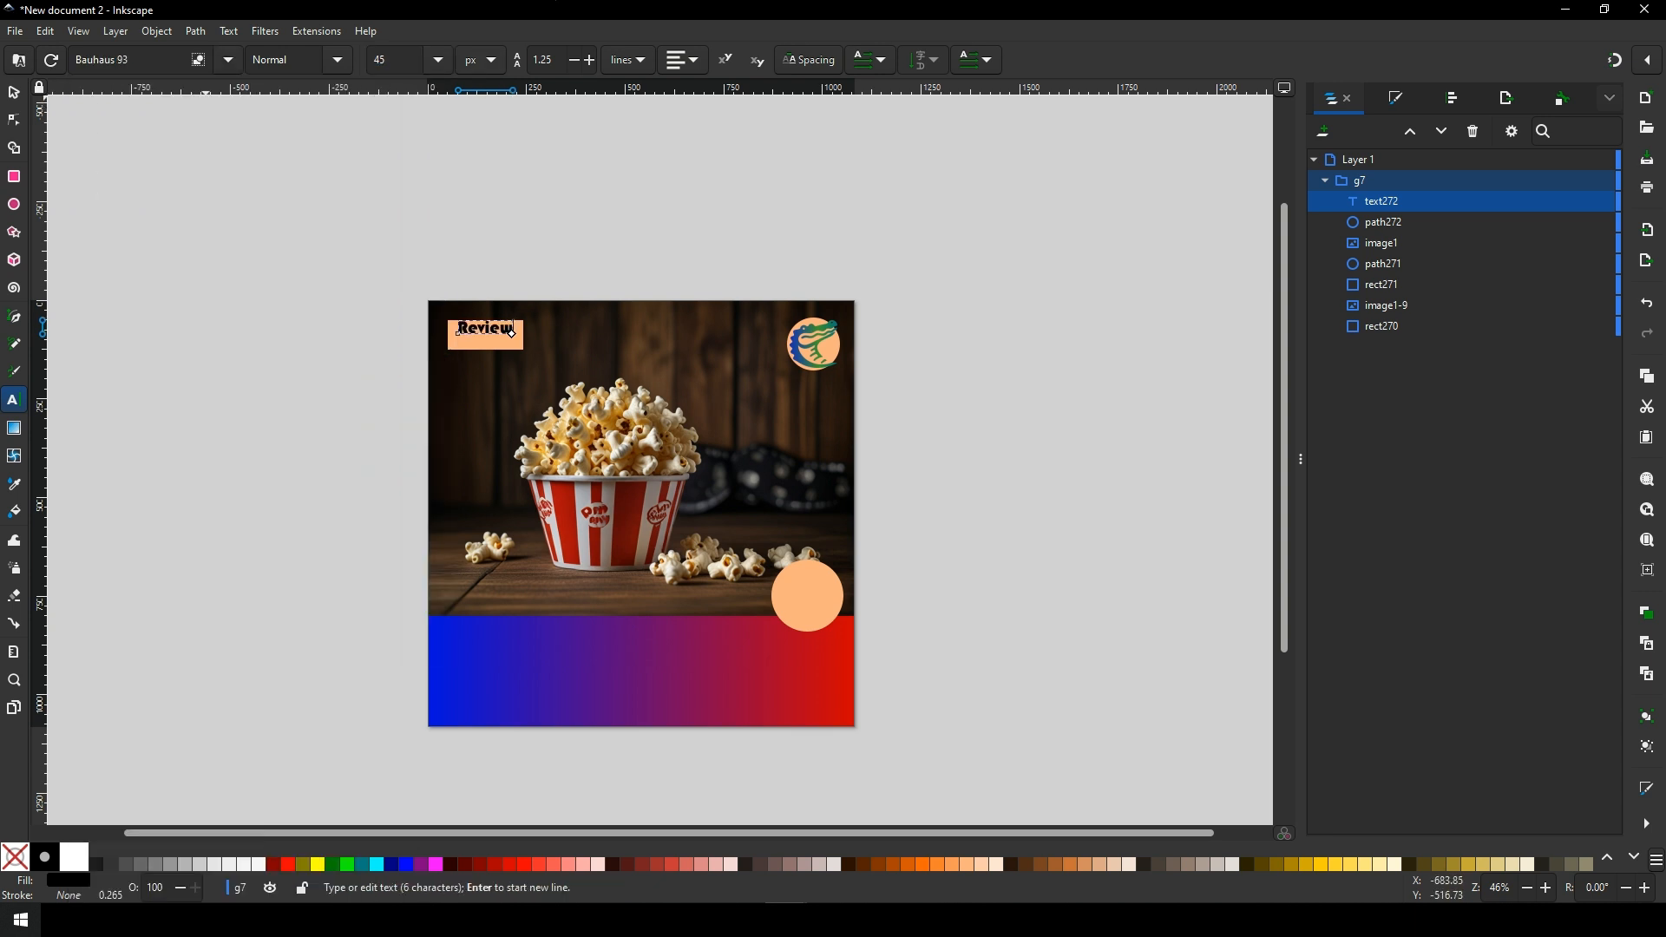
Centre the "Review" text horizontally and vertically on the orange rectangle
click(13, 92)
drag(360, 305, 535, 355)
key(ctrl+shift+a)
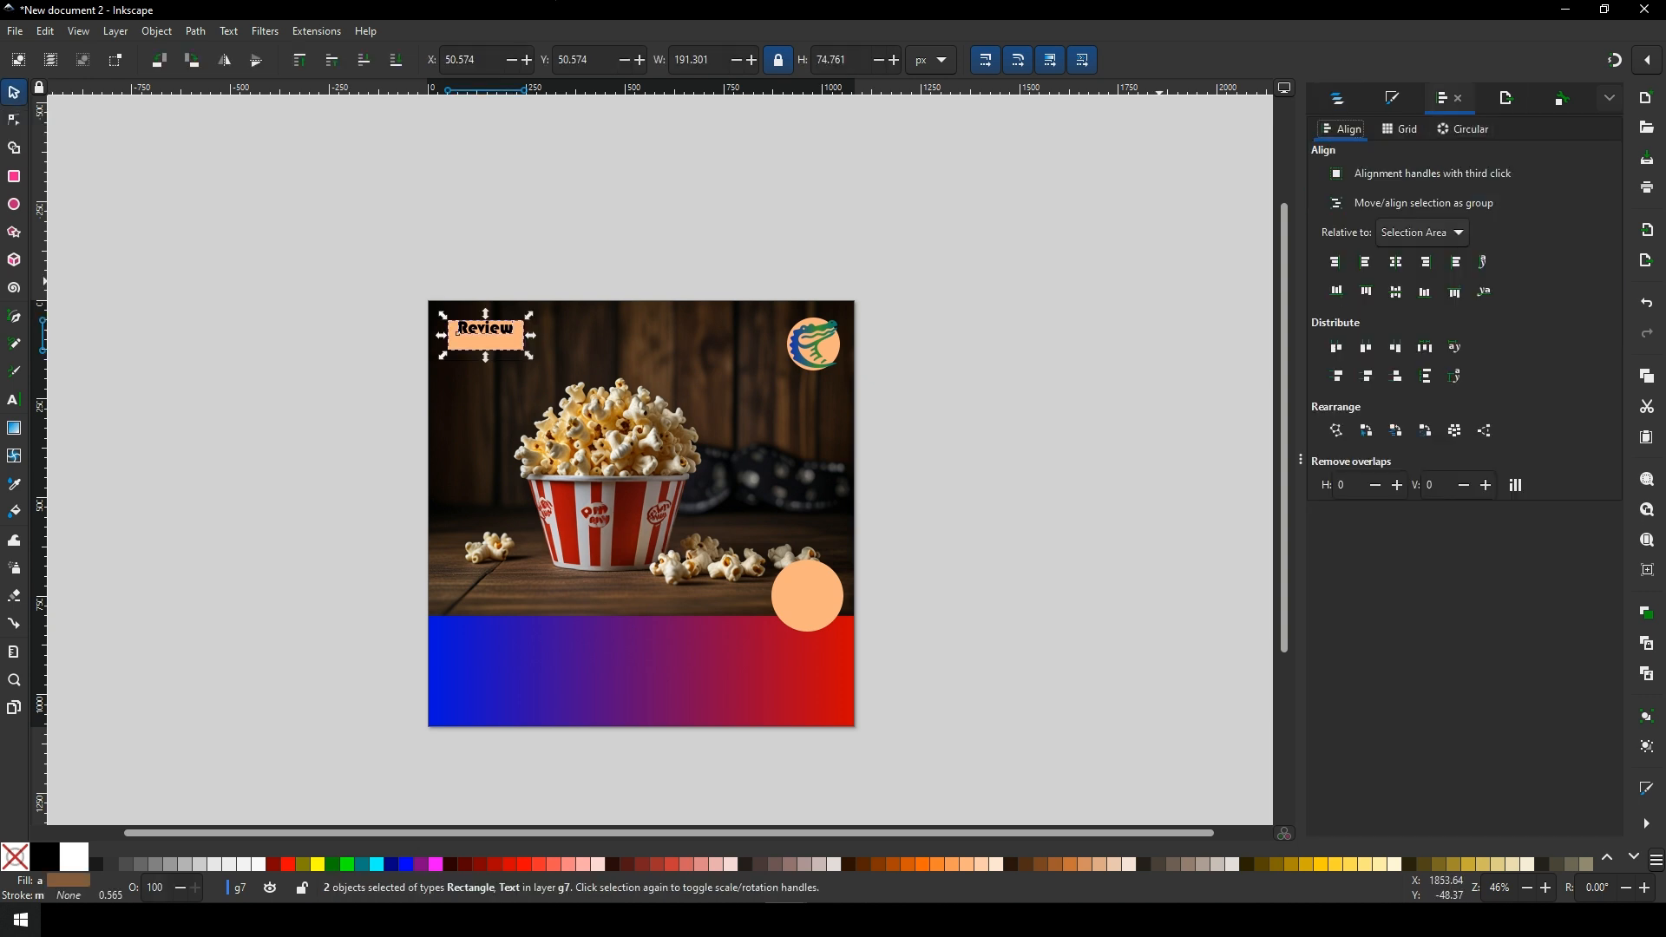
click(1395, 292)
click(1337, 98)
click(998, 234)
click(486, 334)
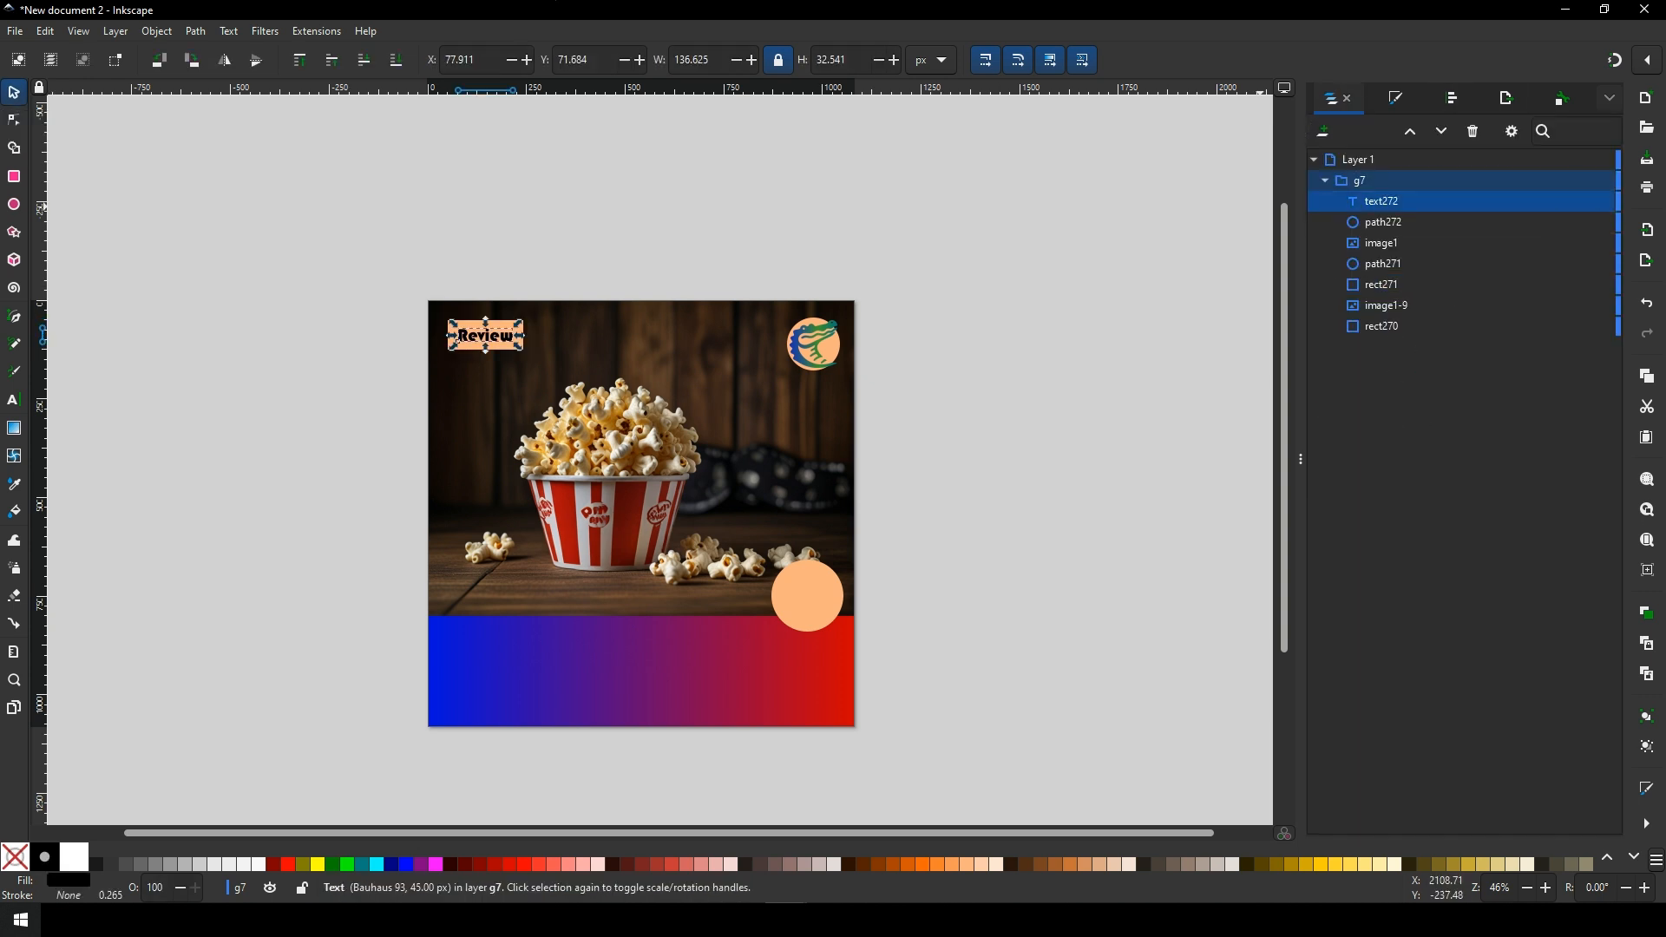
click(338, 278)
Add the text "9.9" on the larger lower circle in Bauhaus 93 at 72 px
click(13, 400)
click(791, 593)
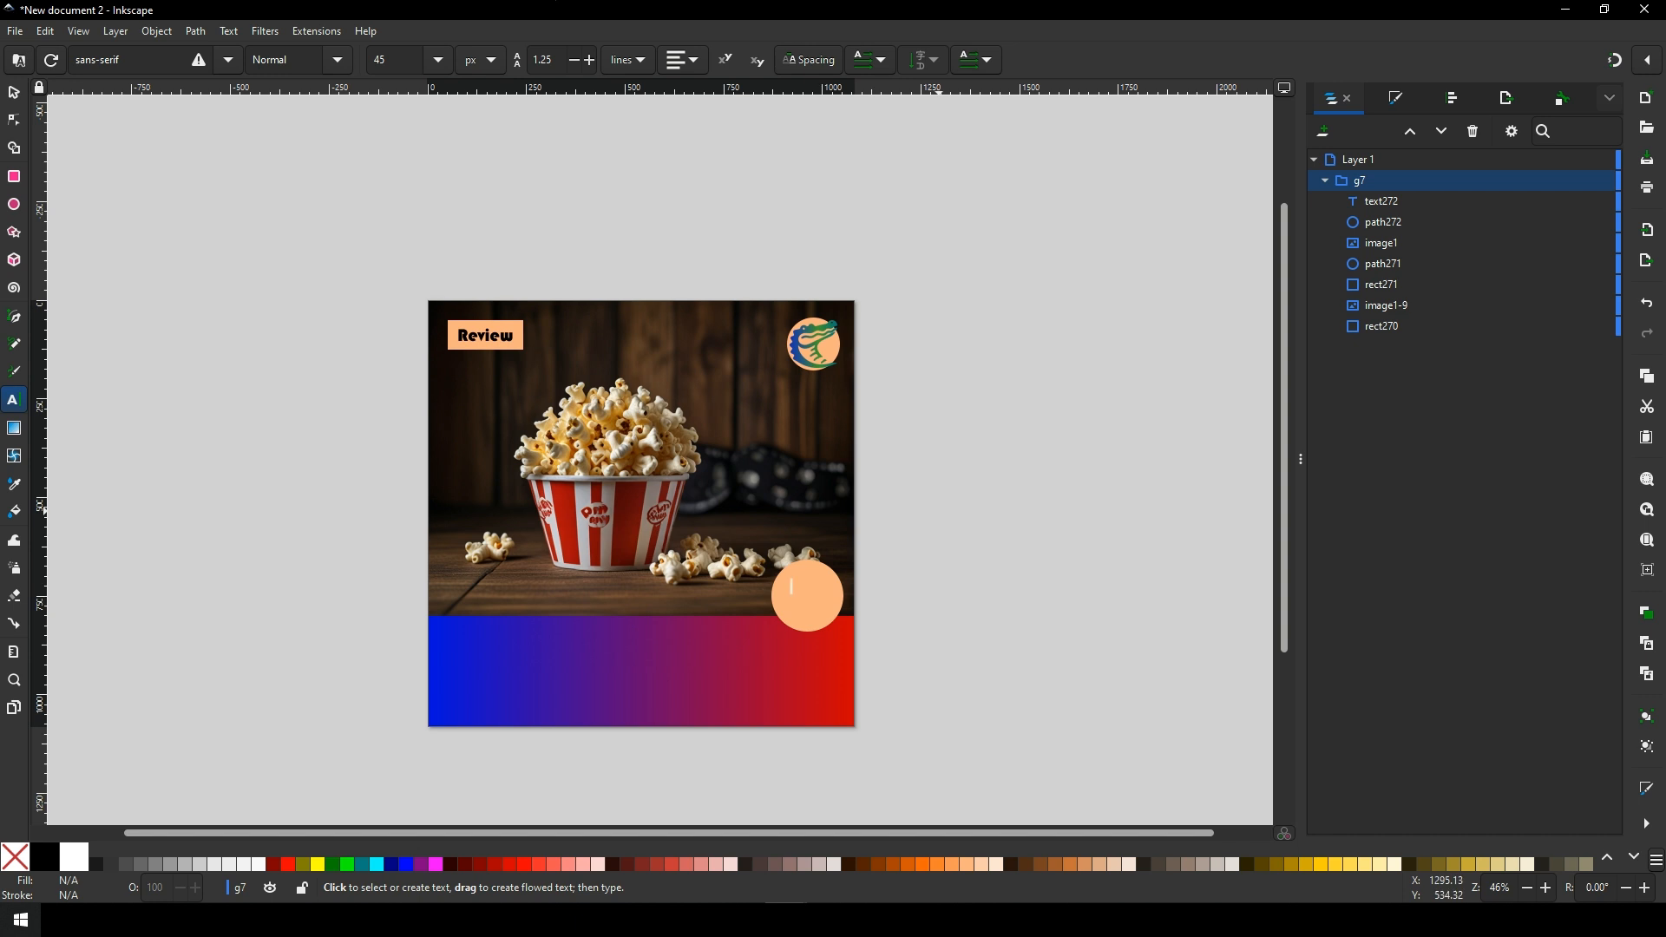
text(9.9)
click(230, 60)
click(130, 307)
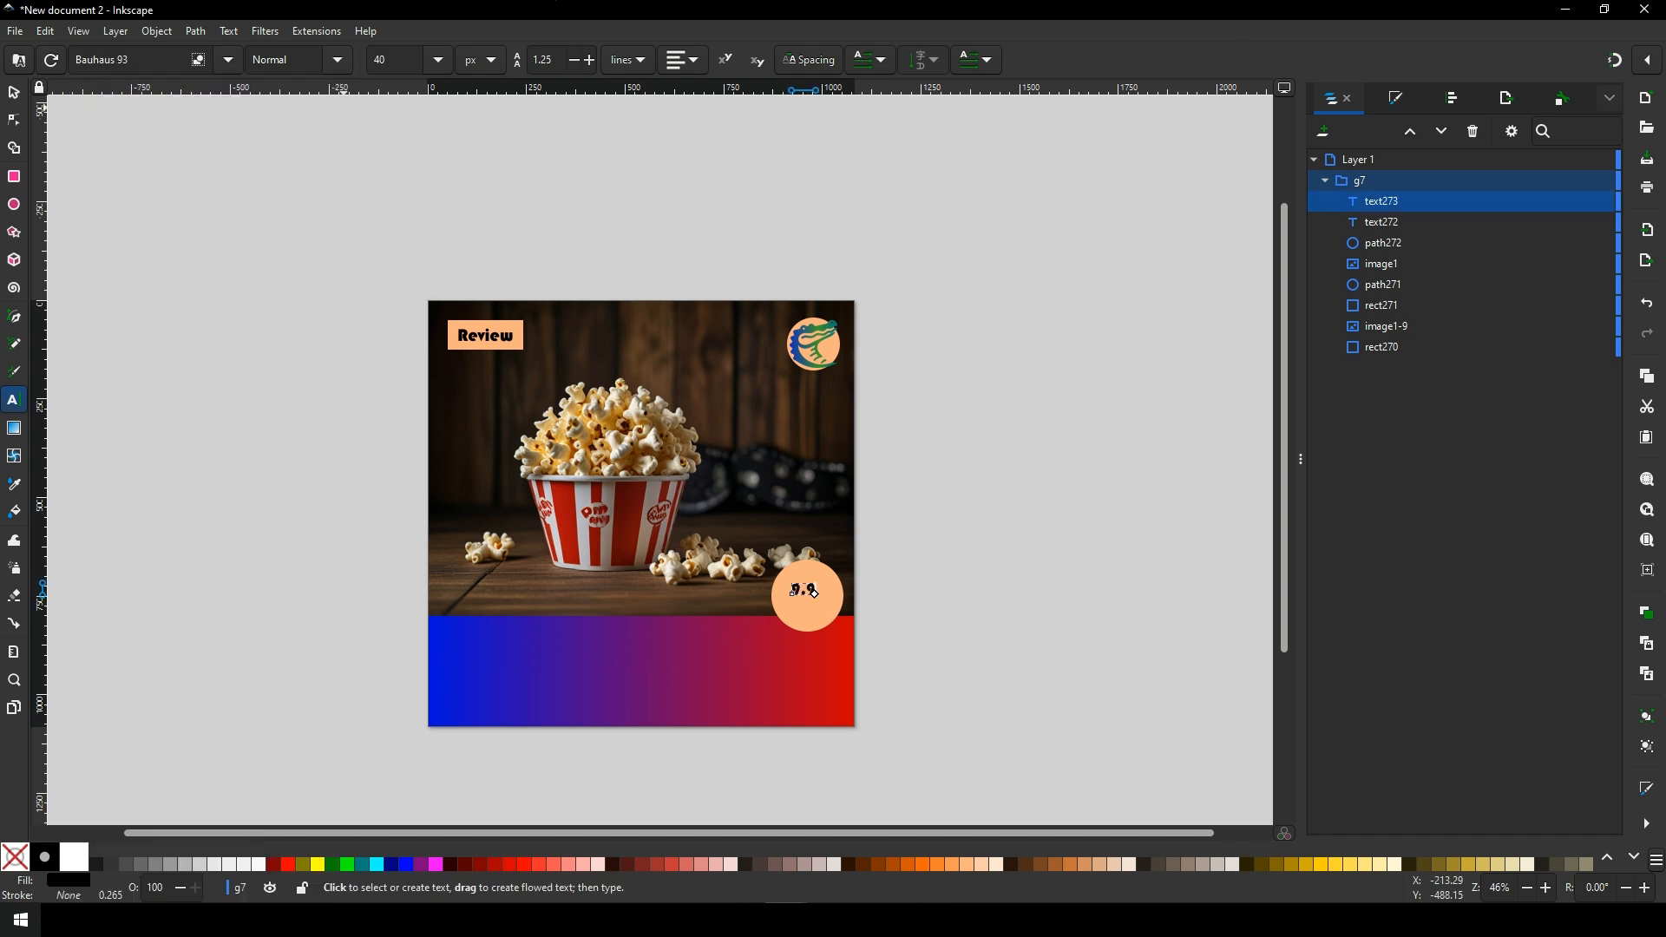
click(438, 60)
click(379, 568)
Centre the "9.9" text horizontally and vertically on the larger lower circle
click(13, 92)
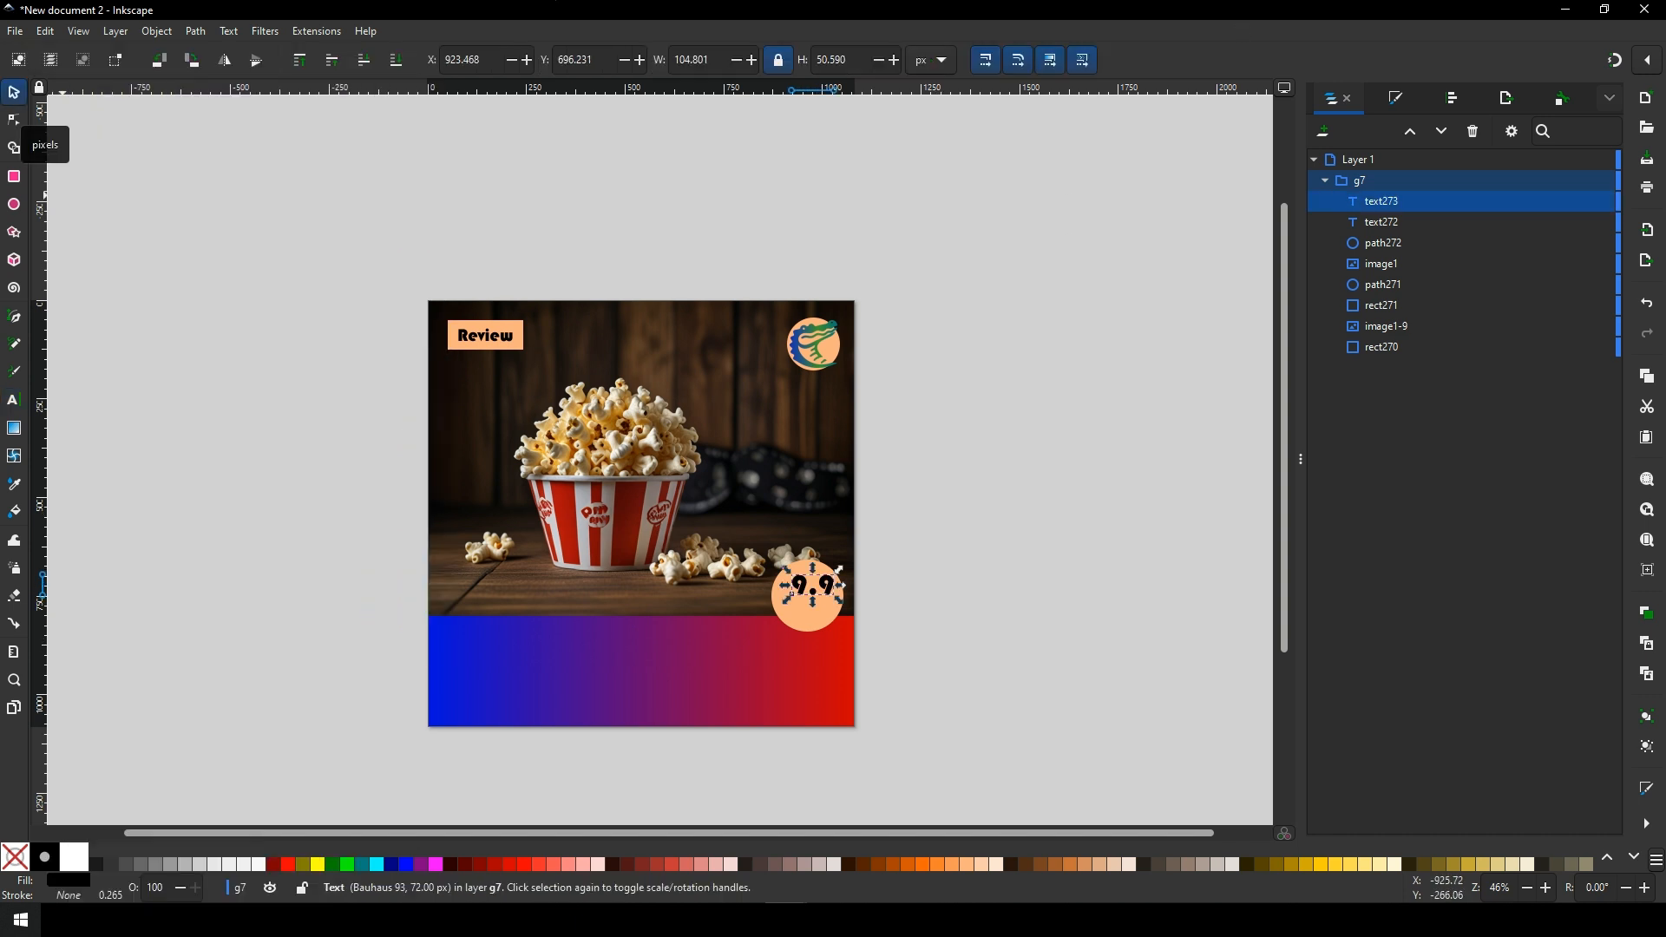
drag(924, 545, 757, 657)
key(ctrl+shift+a)
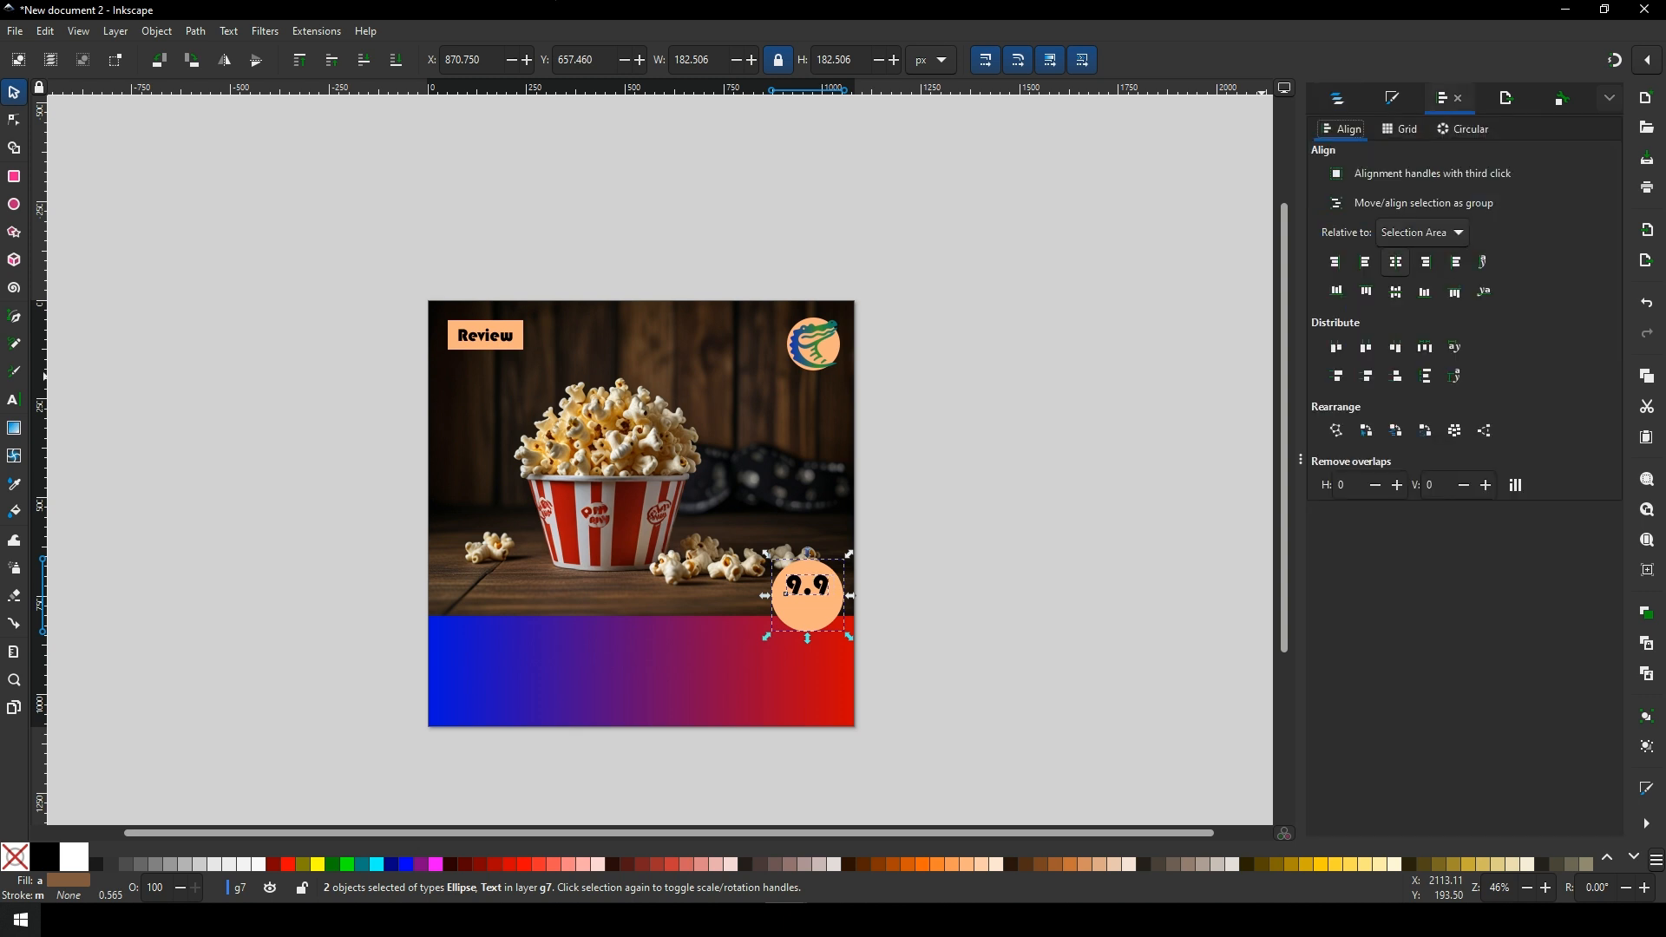
key(Escape)
key(ctrl+shift+l)
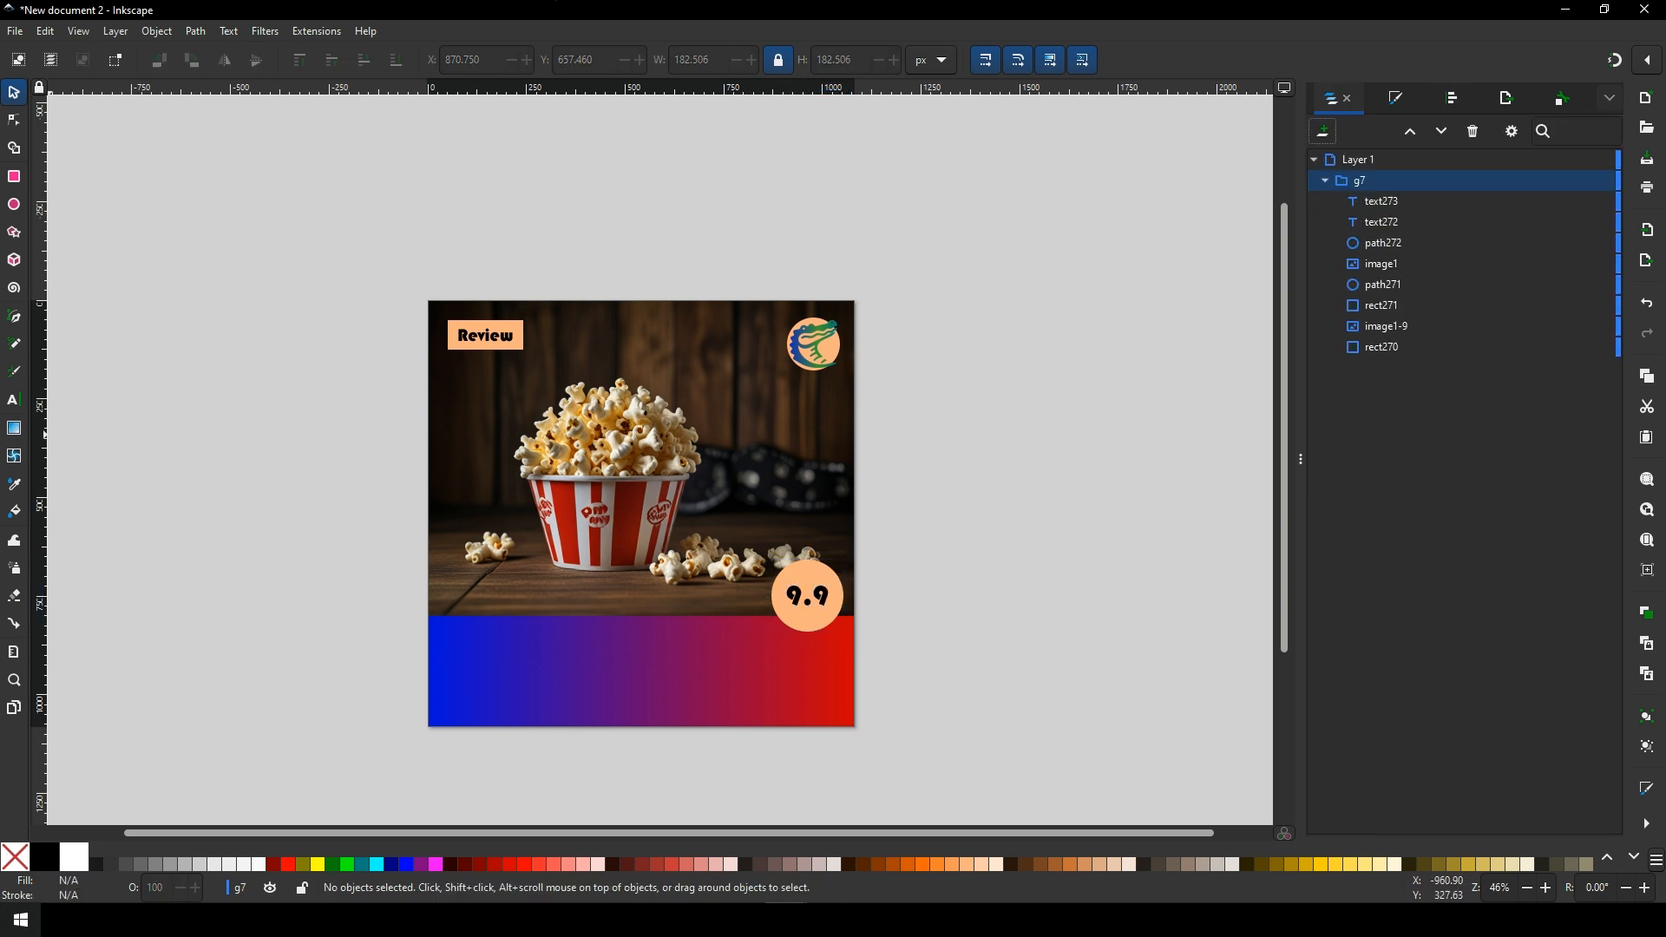
Add flowed text "Review Here" in a wide text frame over the gradient band beneath the popcorn image
key(t)
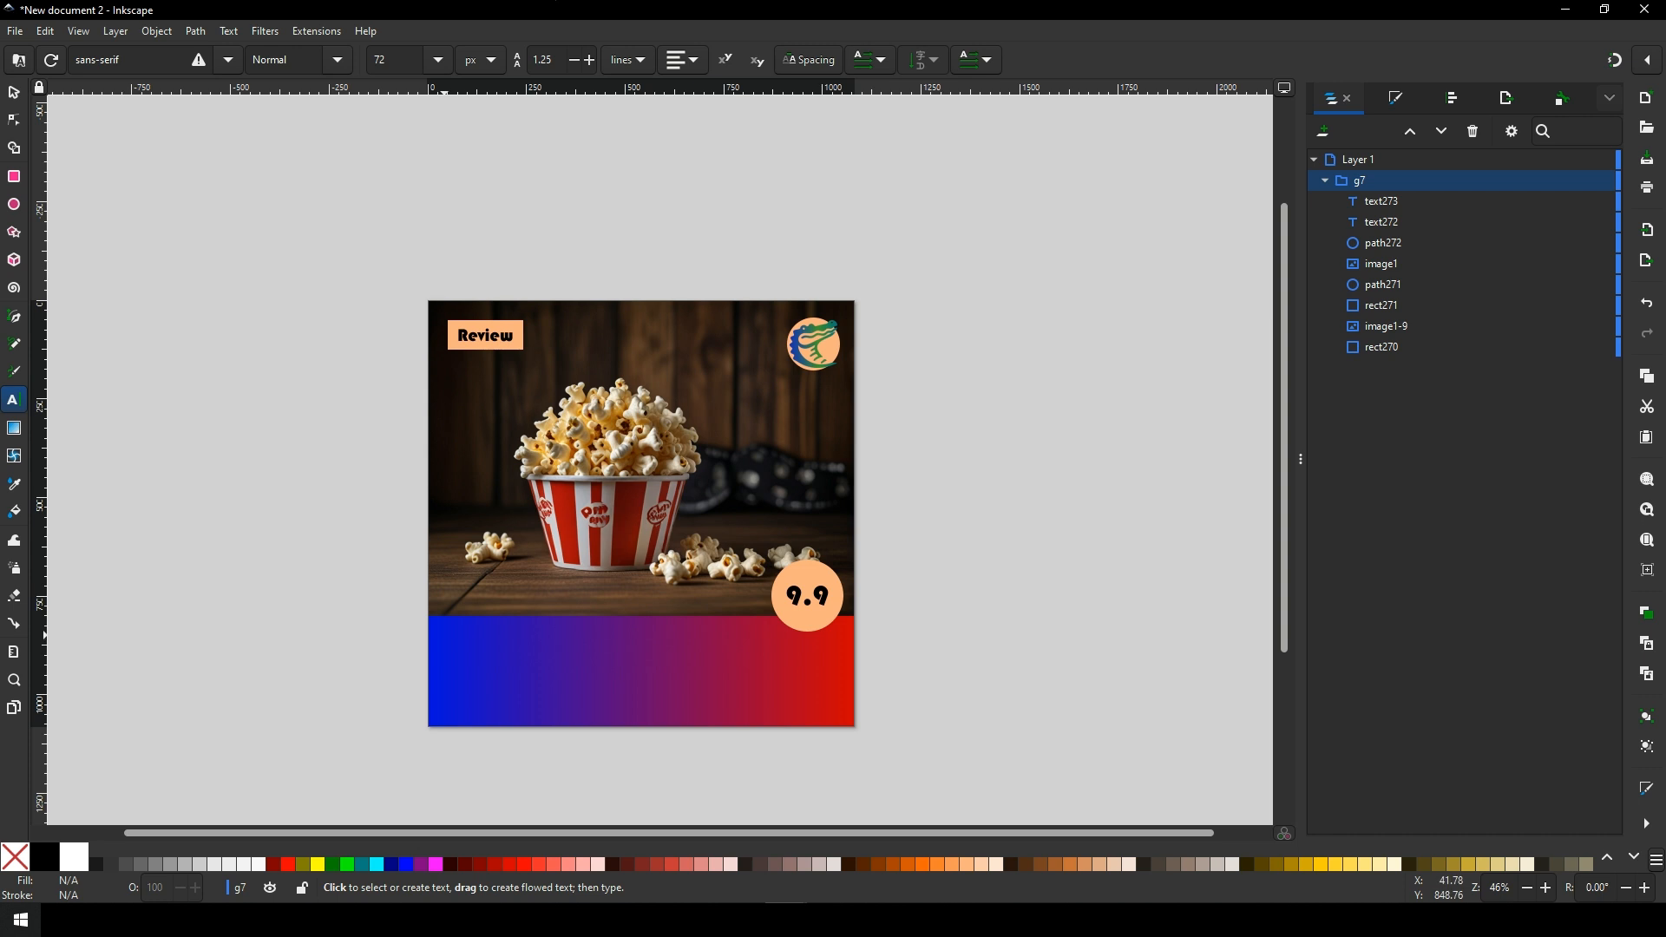
mouse_move(441, 639)
mouse_down()
mouse_move(666, 703)
mouse_move(842, 705)
mouse_up()
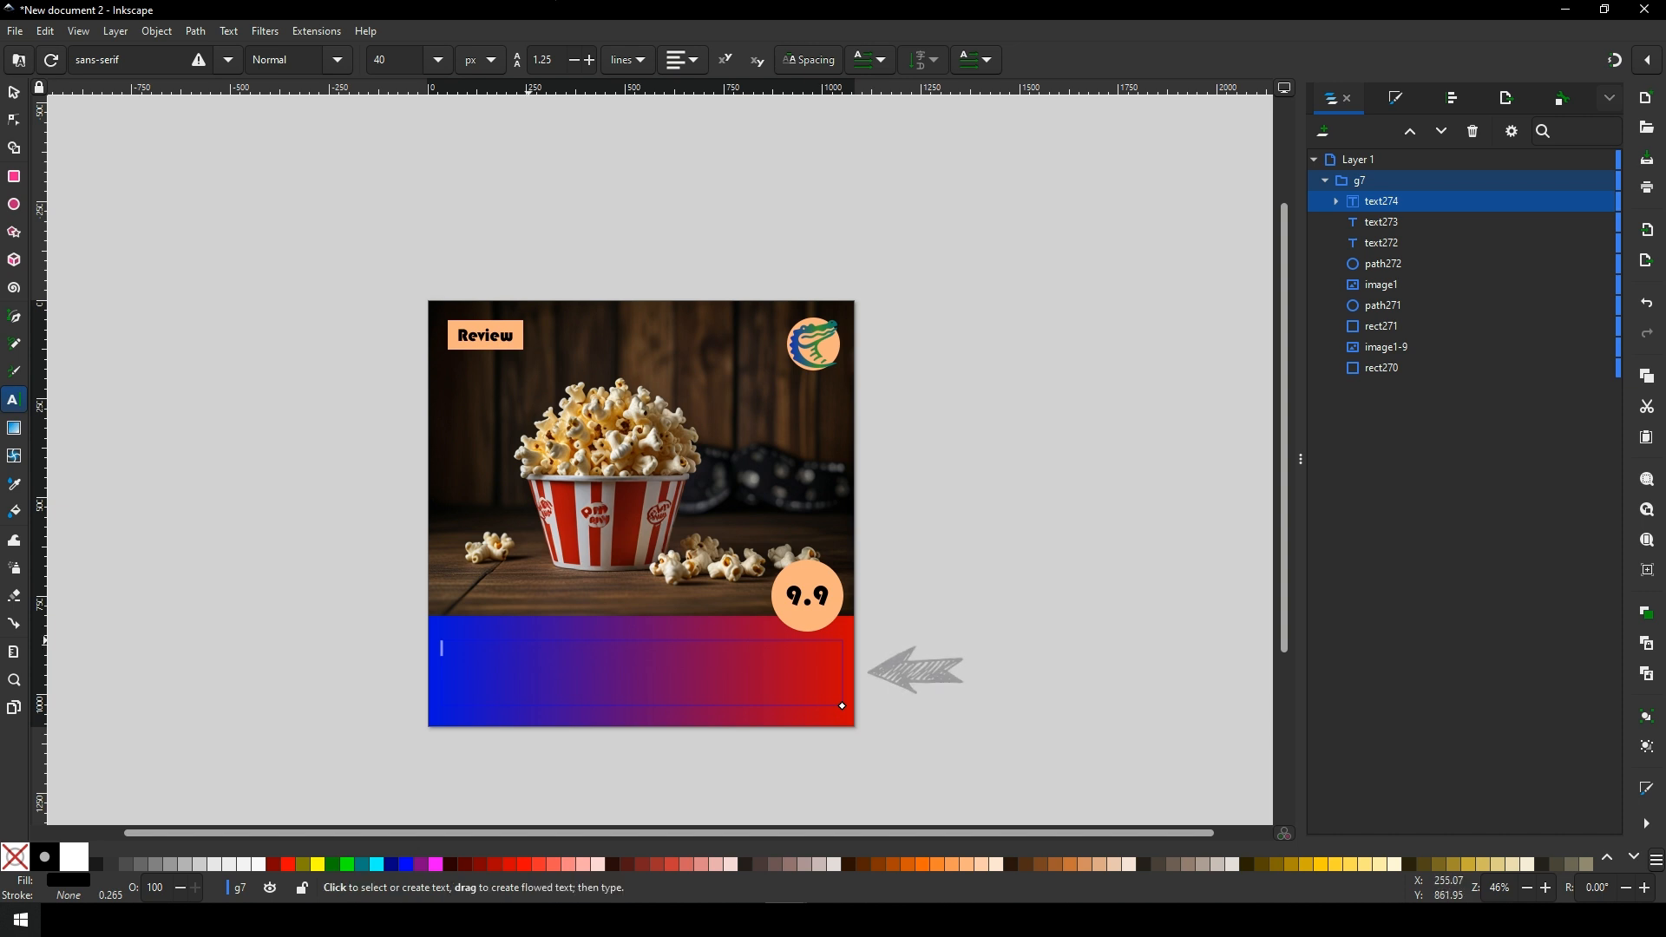
text(Review)
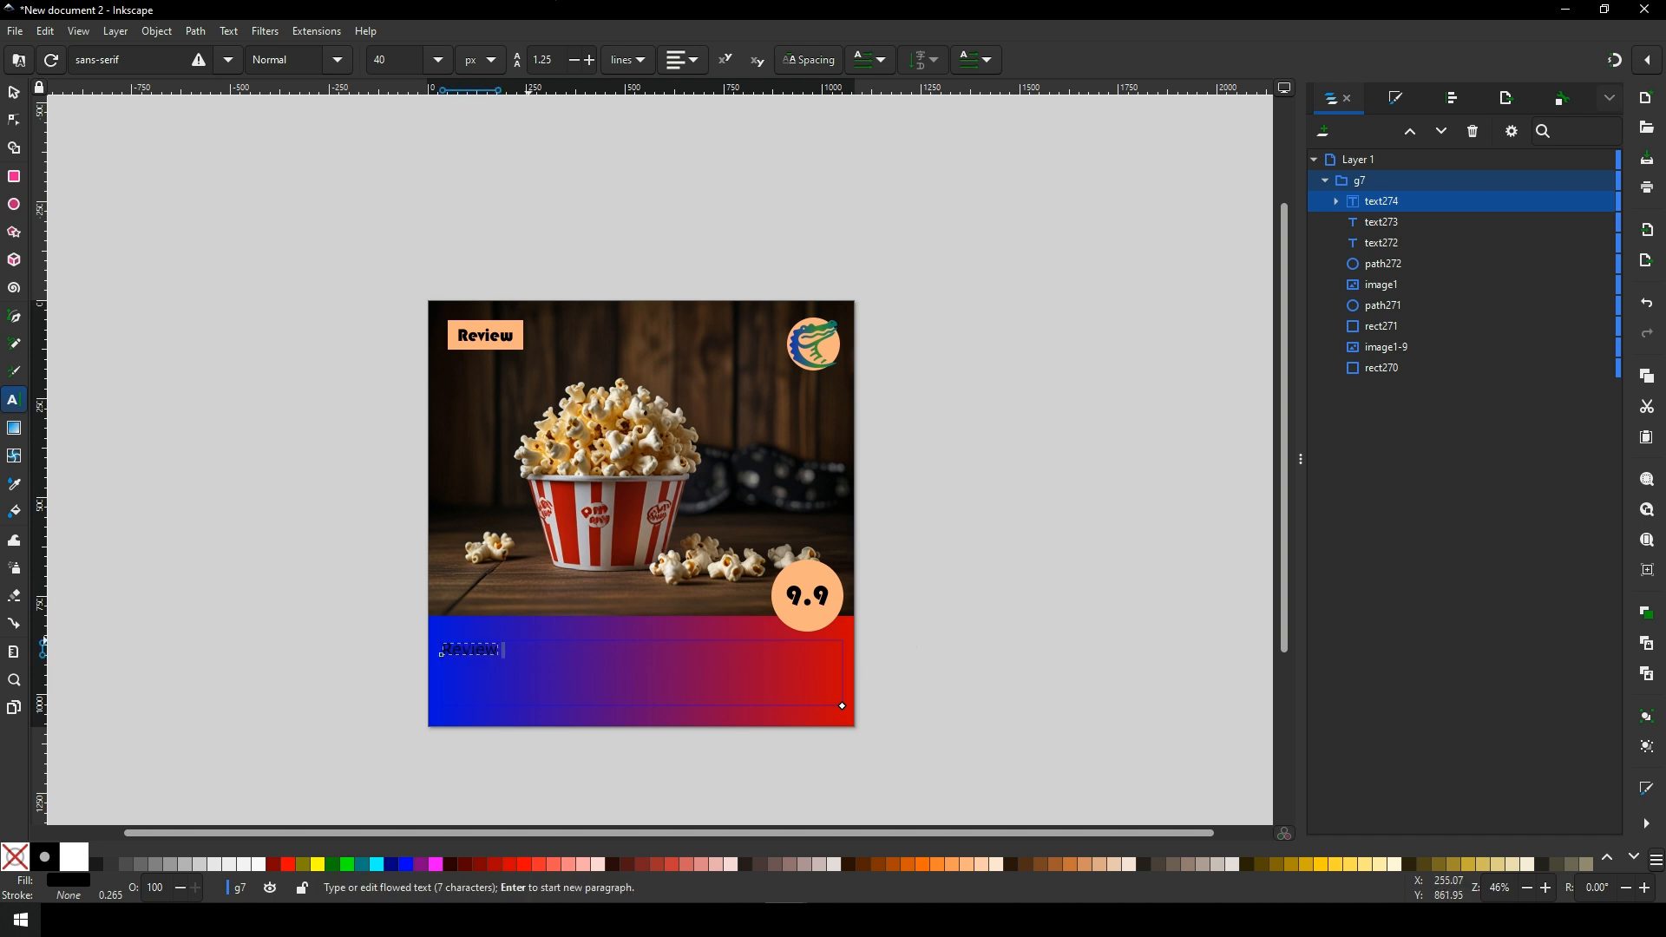
text( Here)
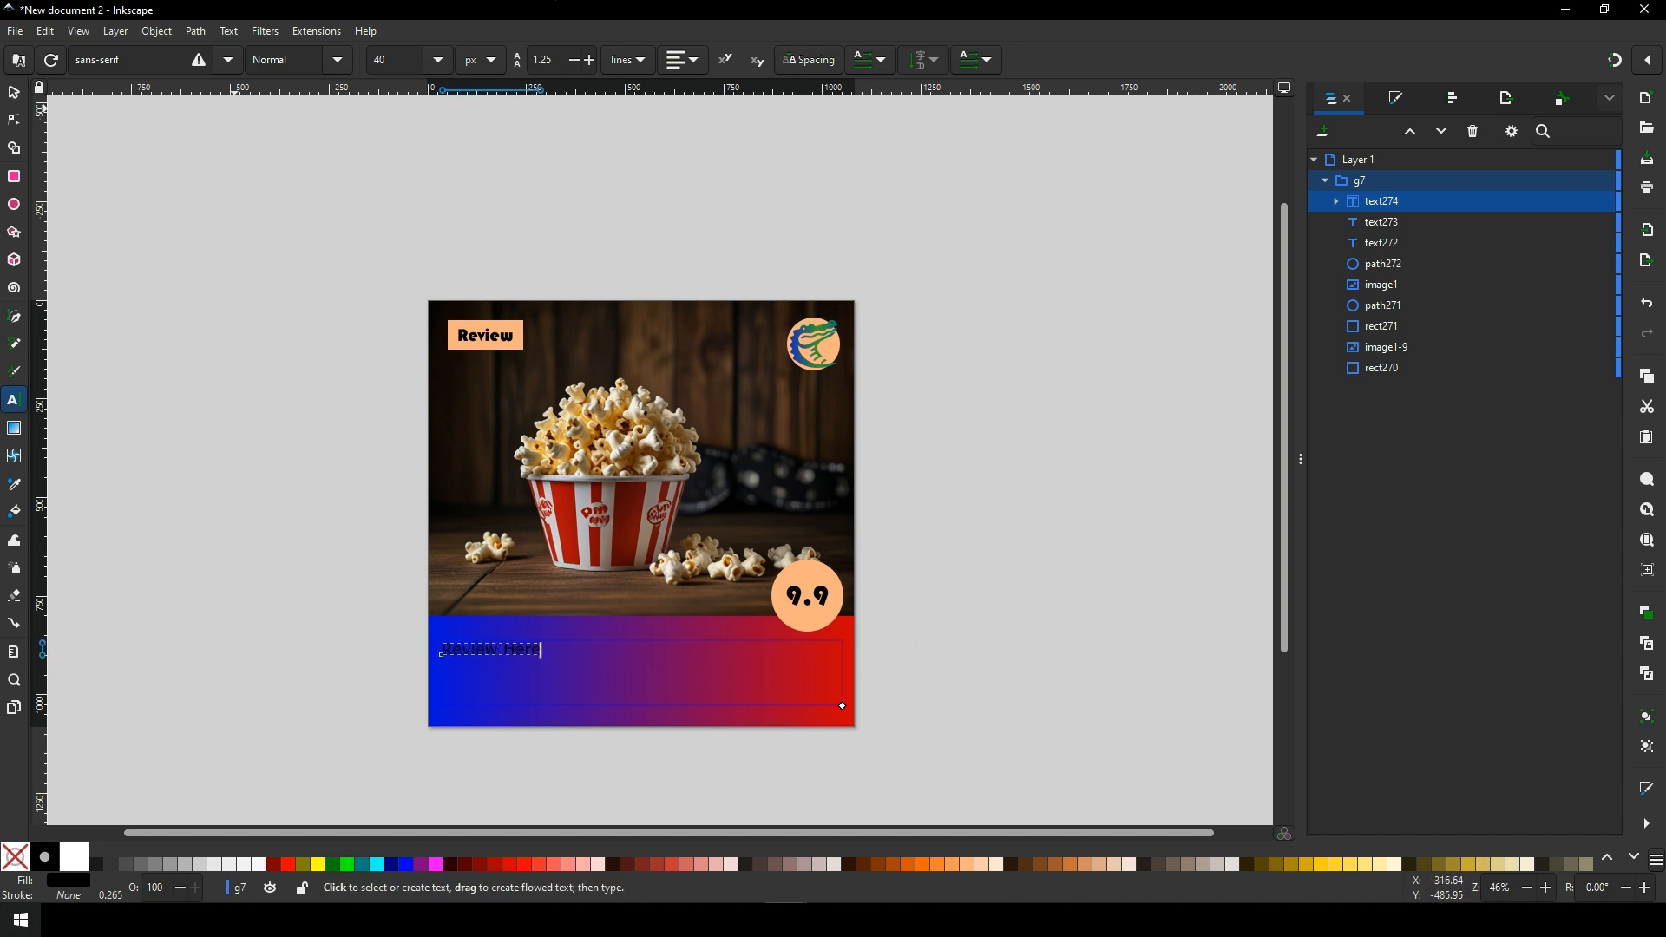
Fill the "Review Here" text with 5% Grey and set its font to Bauhaus 93
click(244, 864)
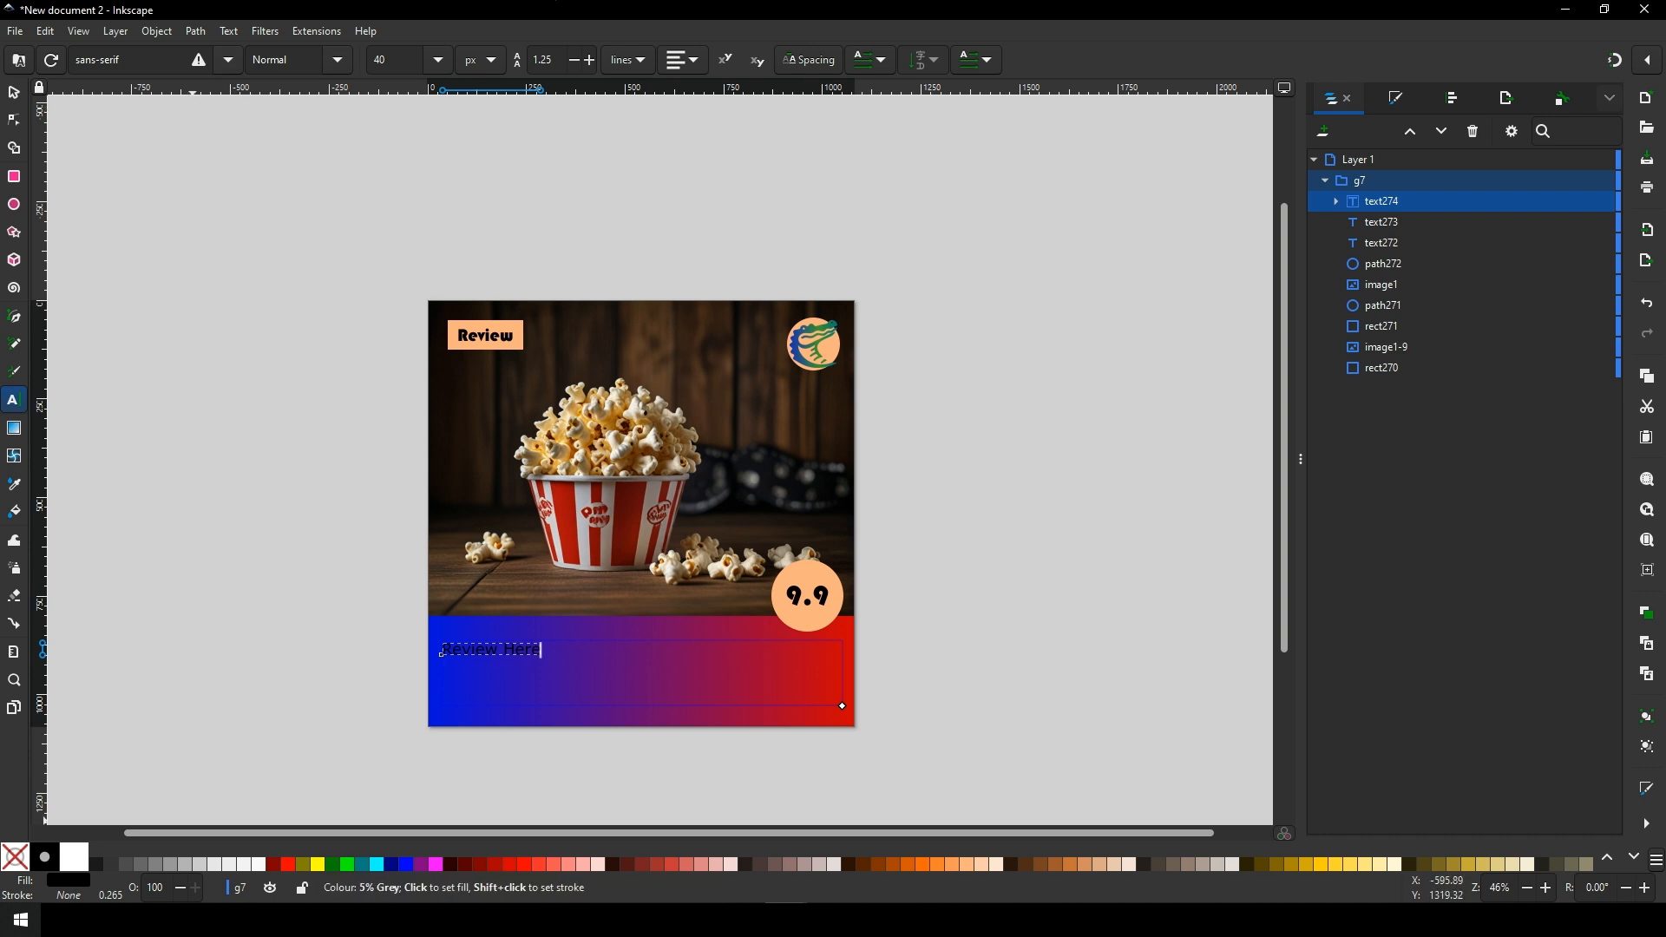
click(229, 864)
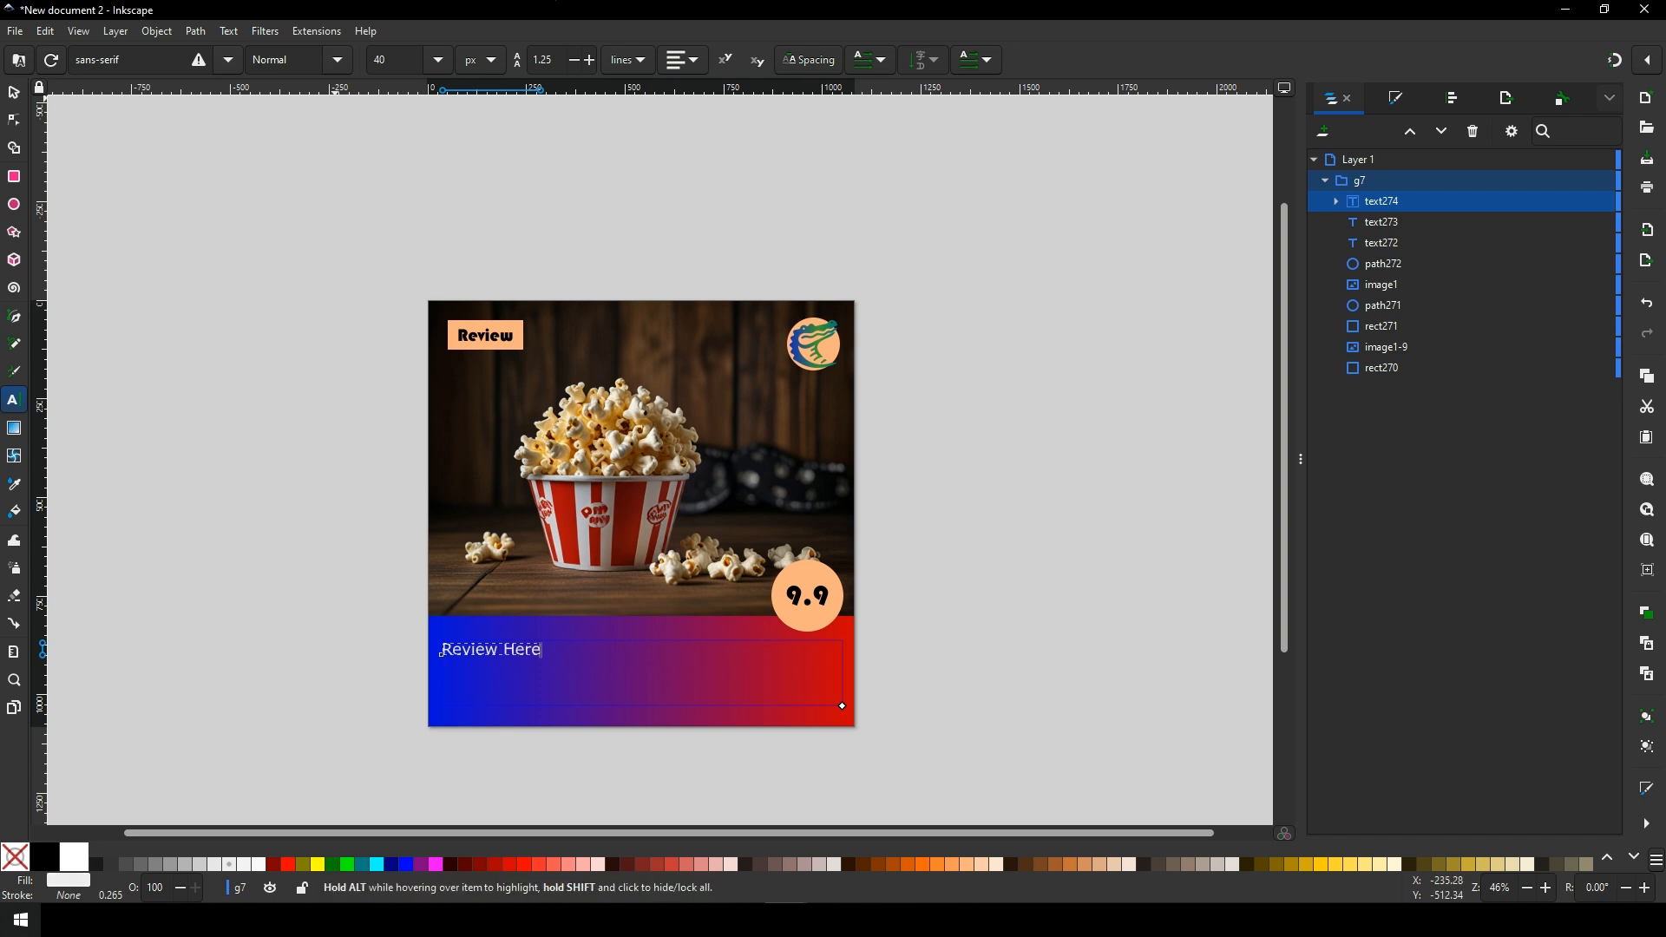
click(227, 59)
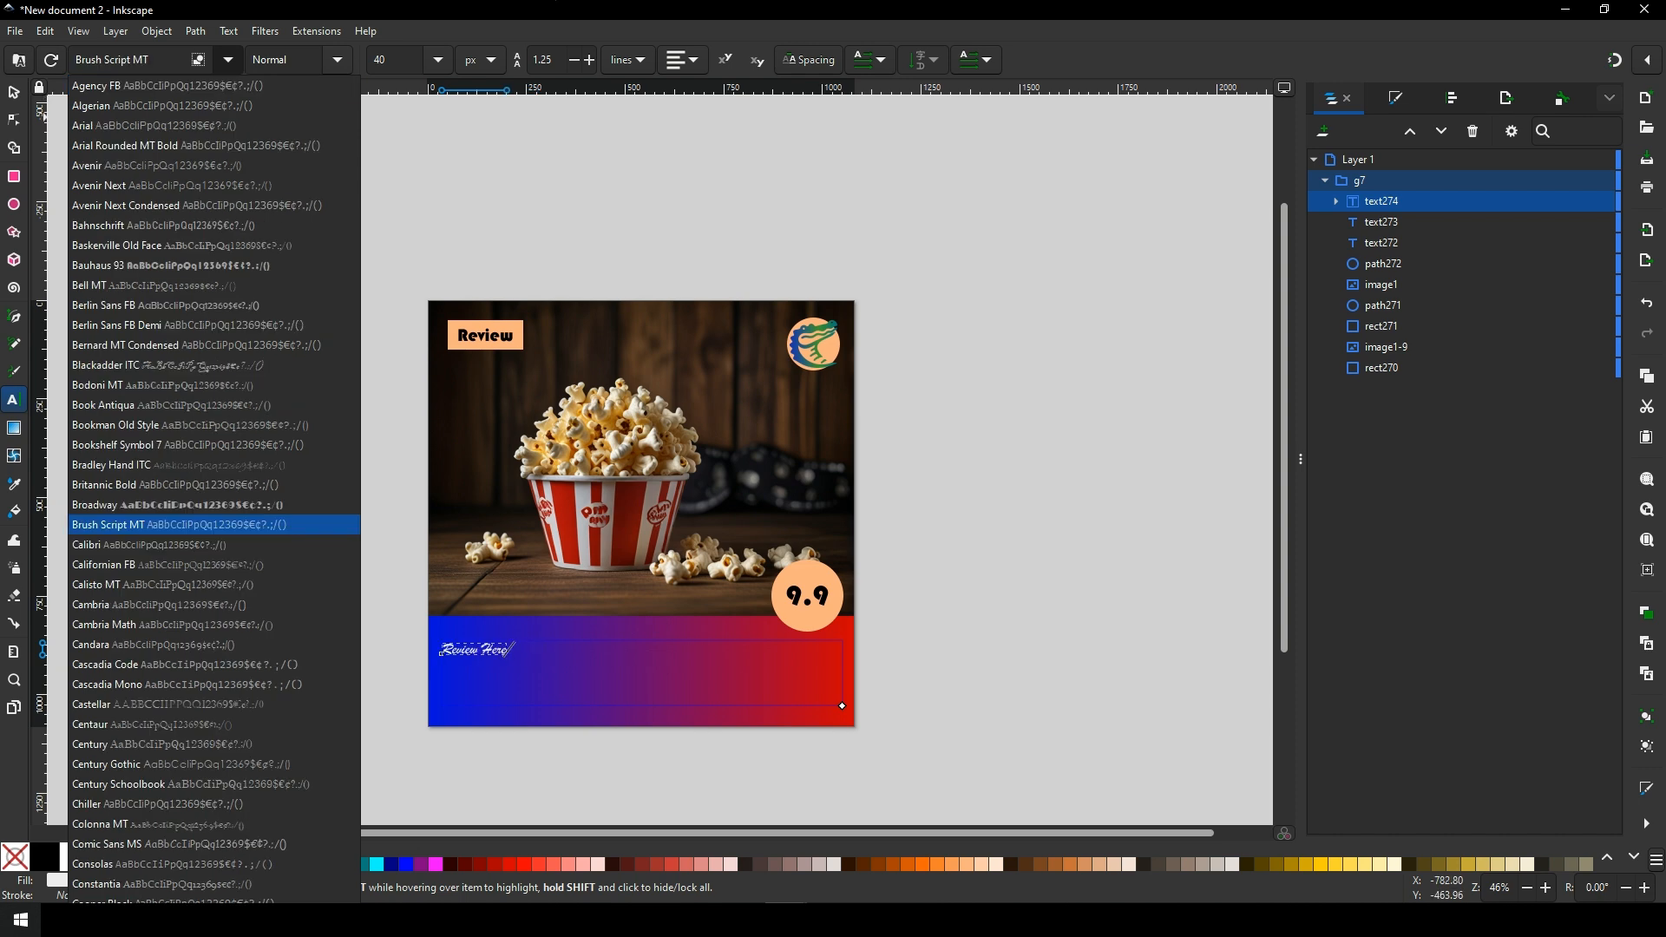
click(170, 266)
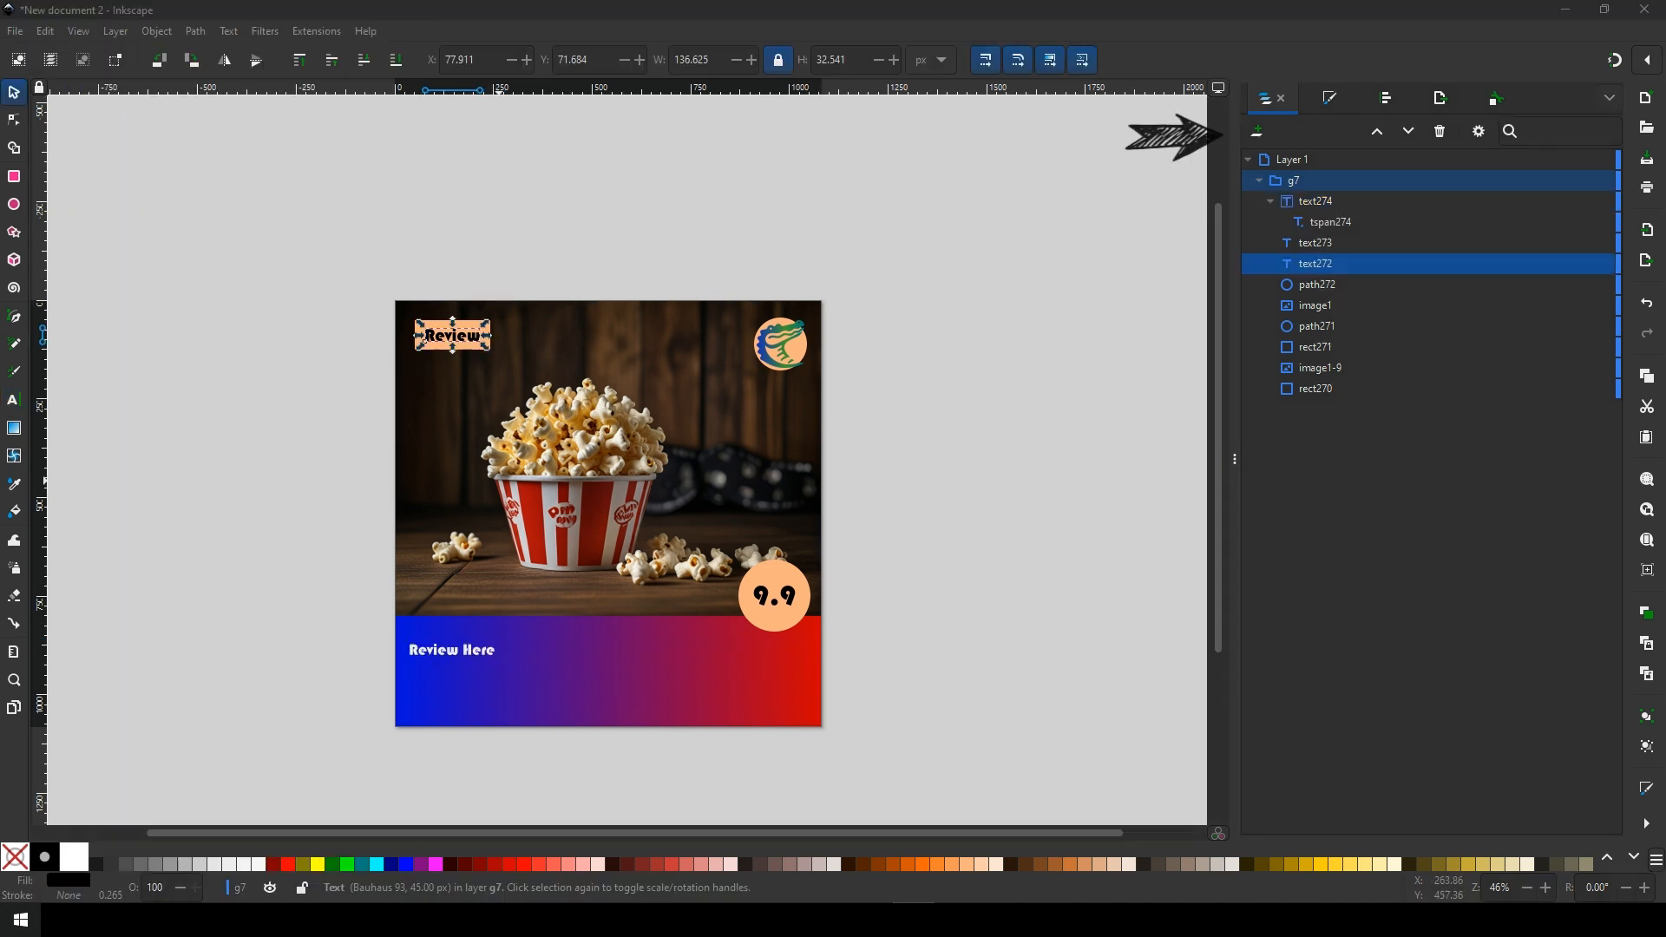
Set the popcorn image's ID to "poster" in its object properties
click(504, 481)
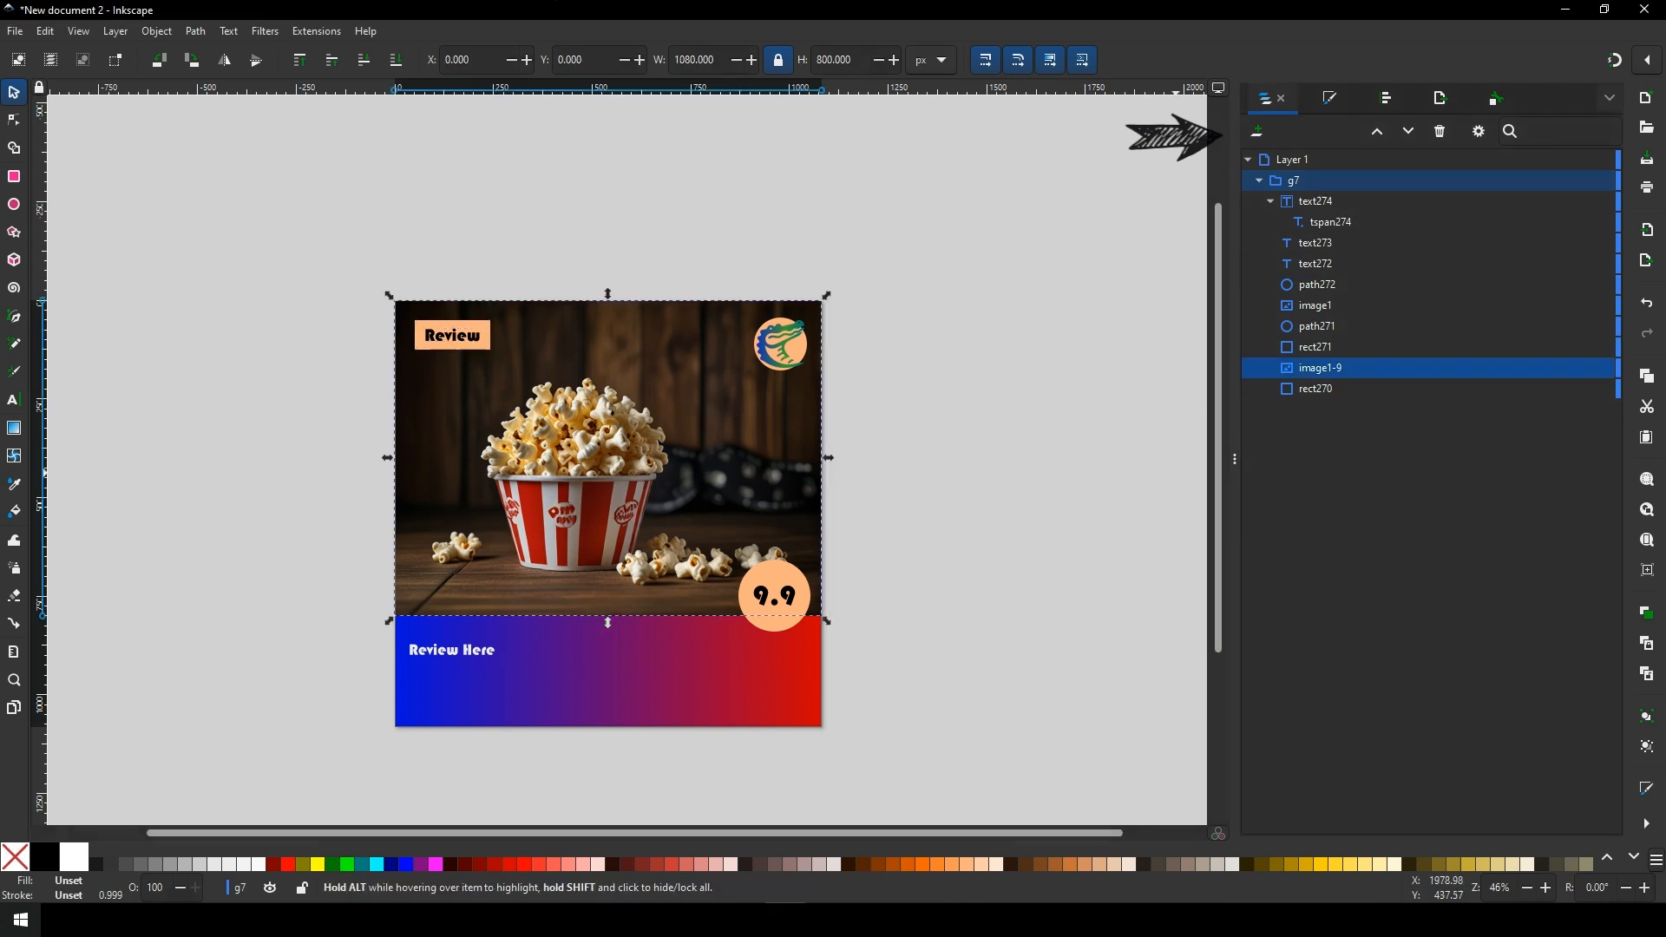
right_click(1320, 368)
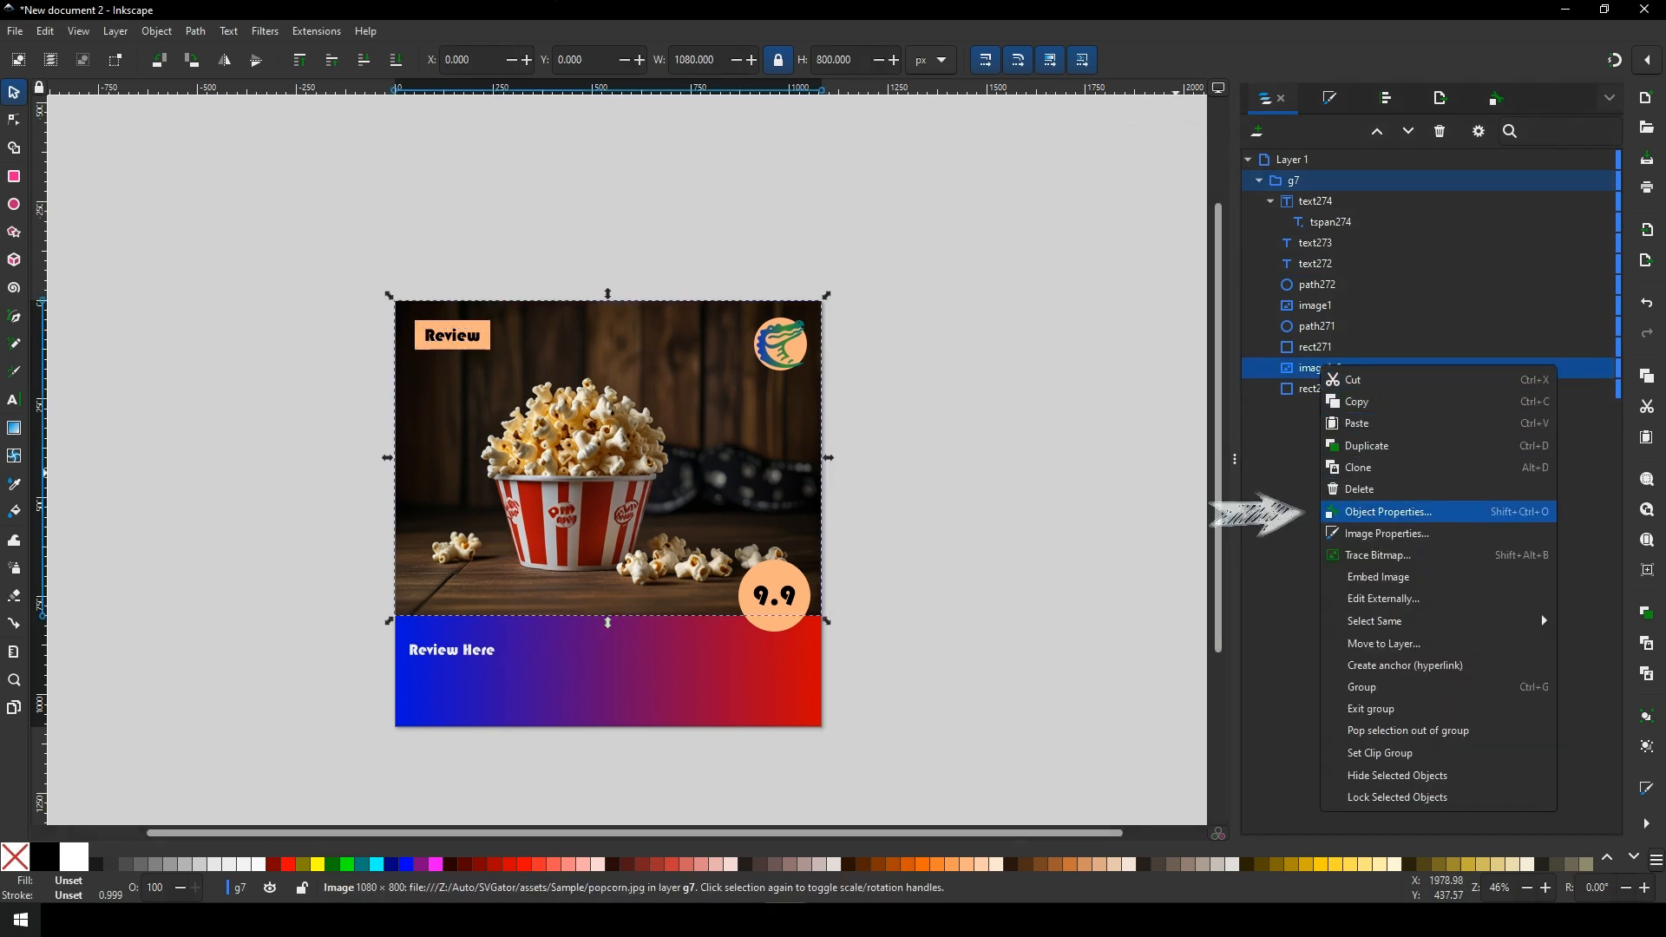
click(1386, 511)
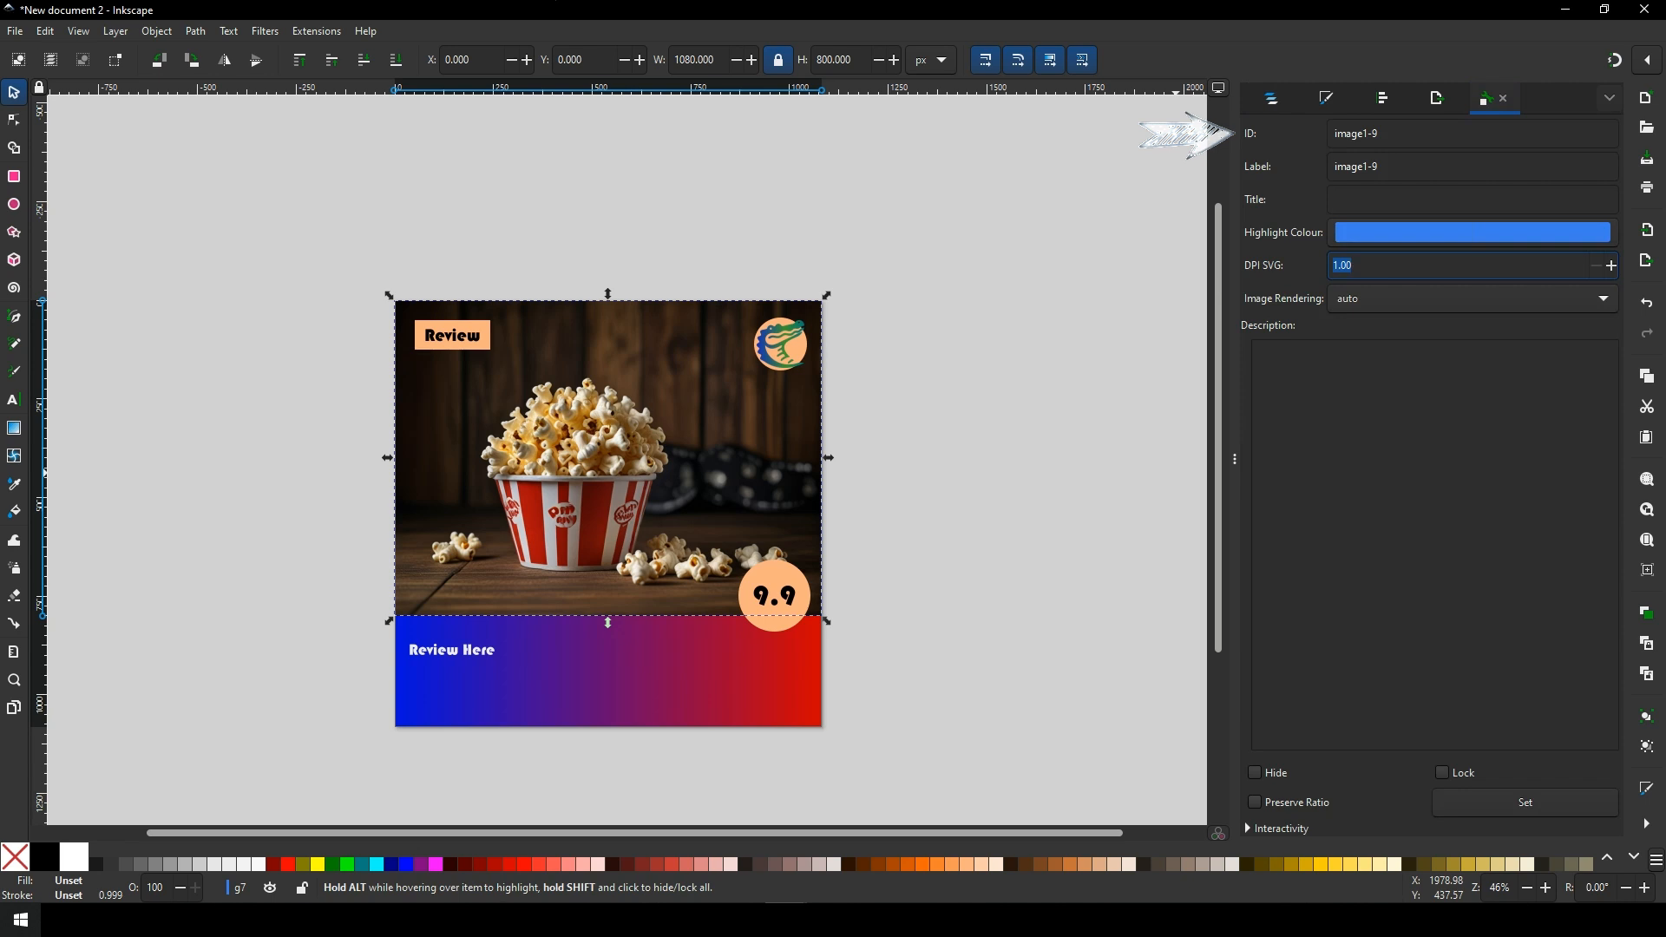
drag(1381, 134, 1372, 133)
key(ctrl+a)
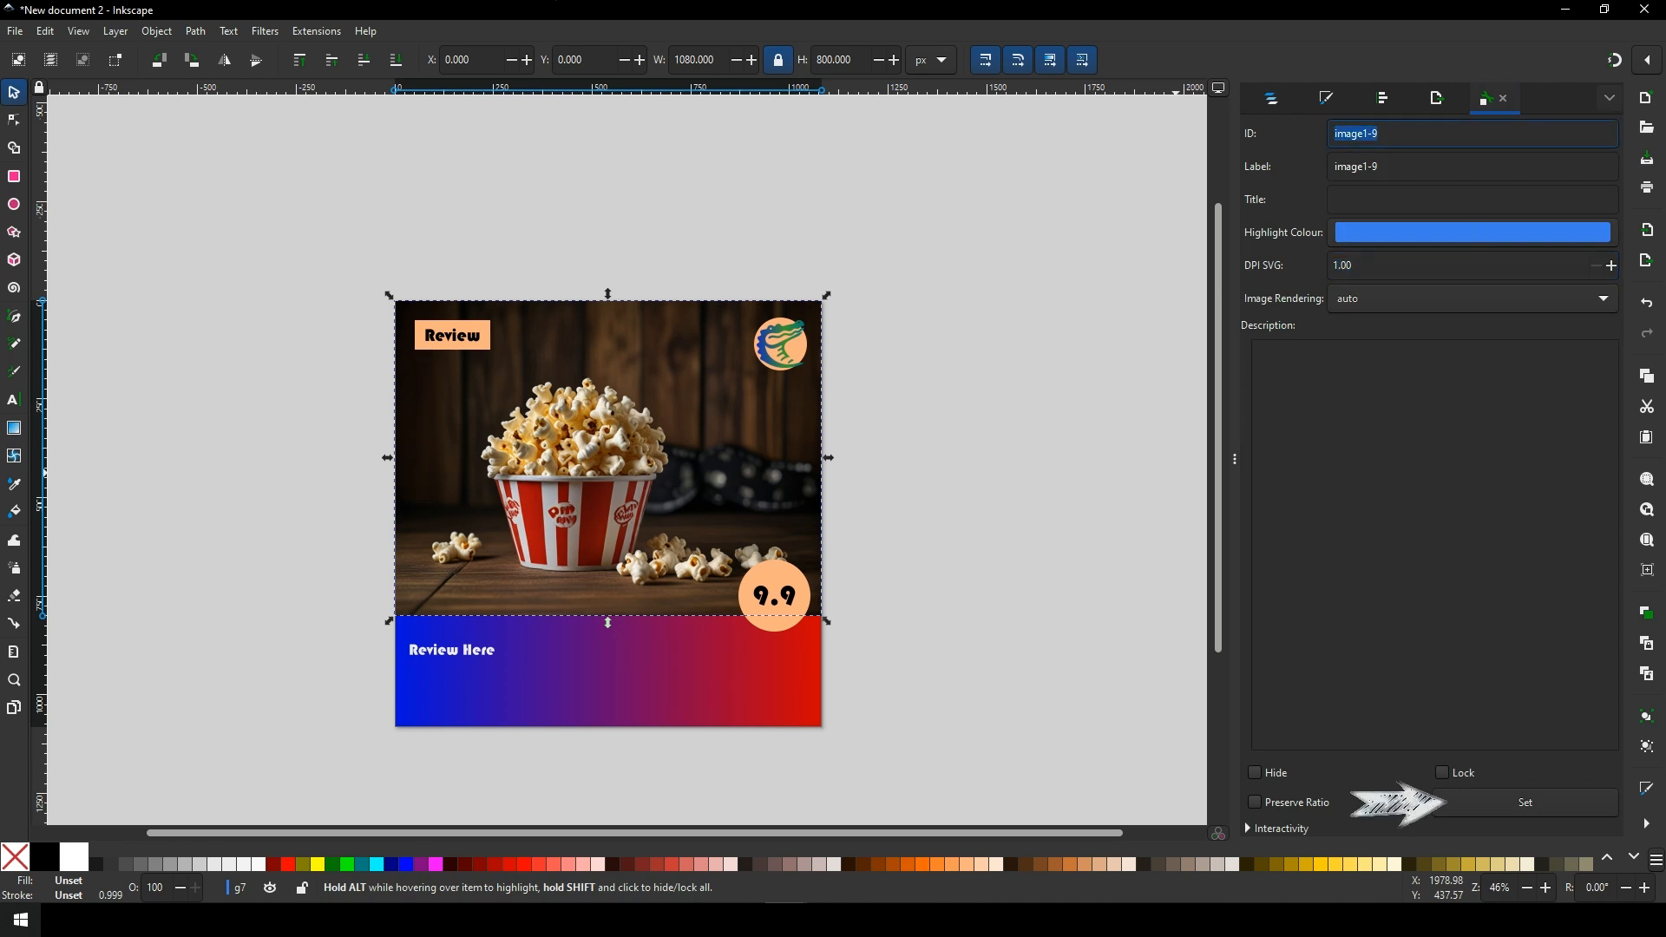
text(poster)
click(1524, 803)
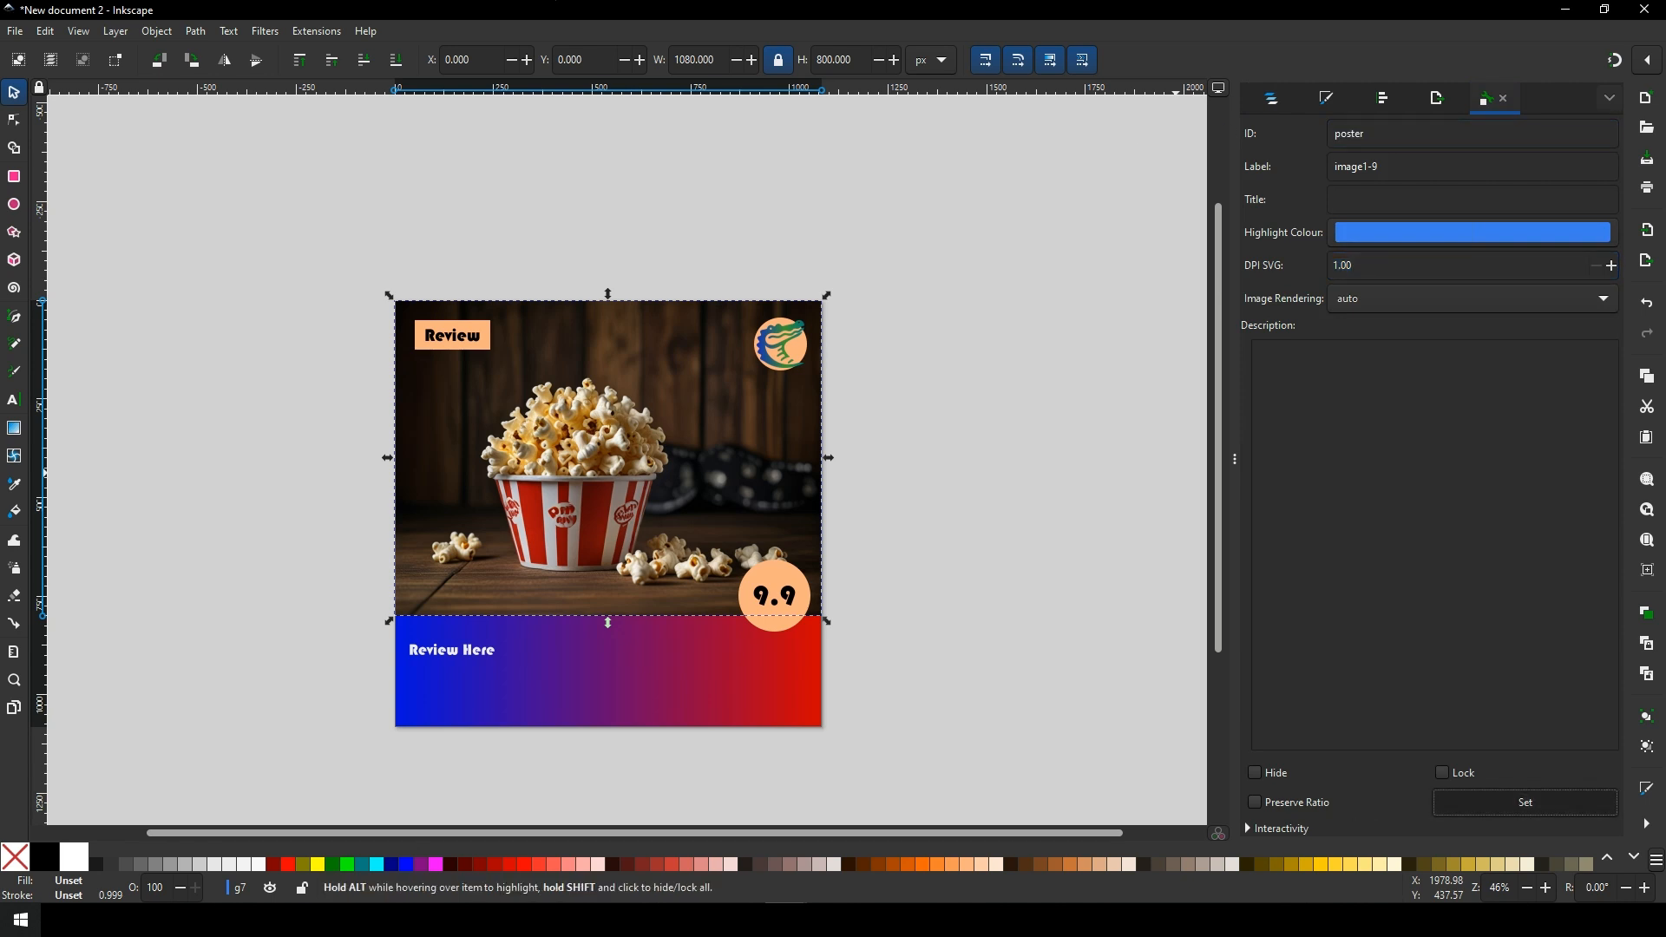
Set the crocodile logo image's ID to "logo"
click(780, 344)
click(1396, 134)
key(ctrl+a)
text(log)
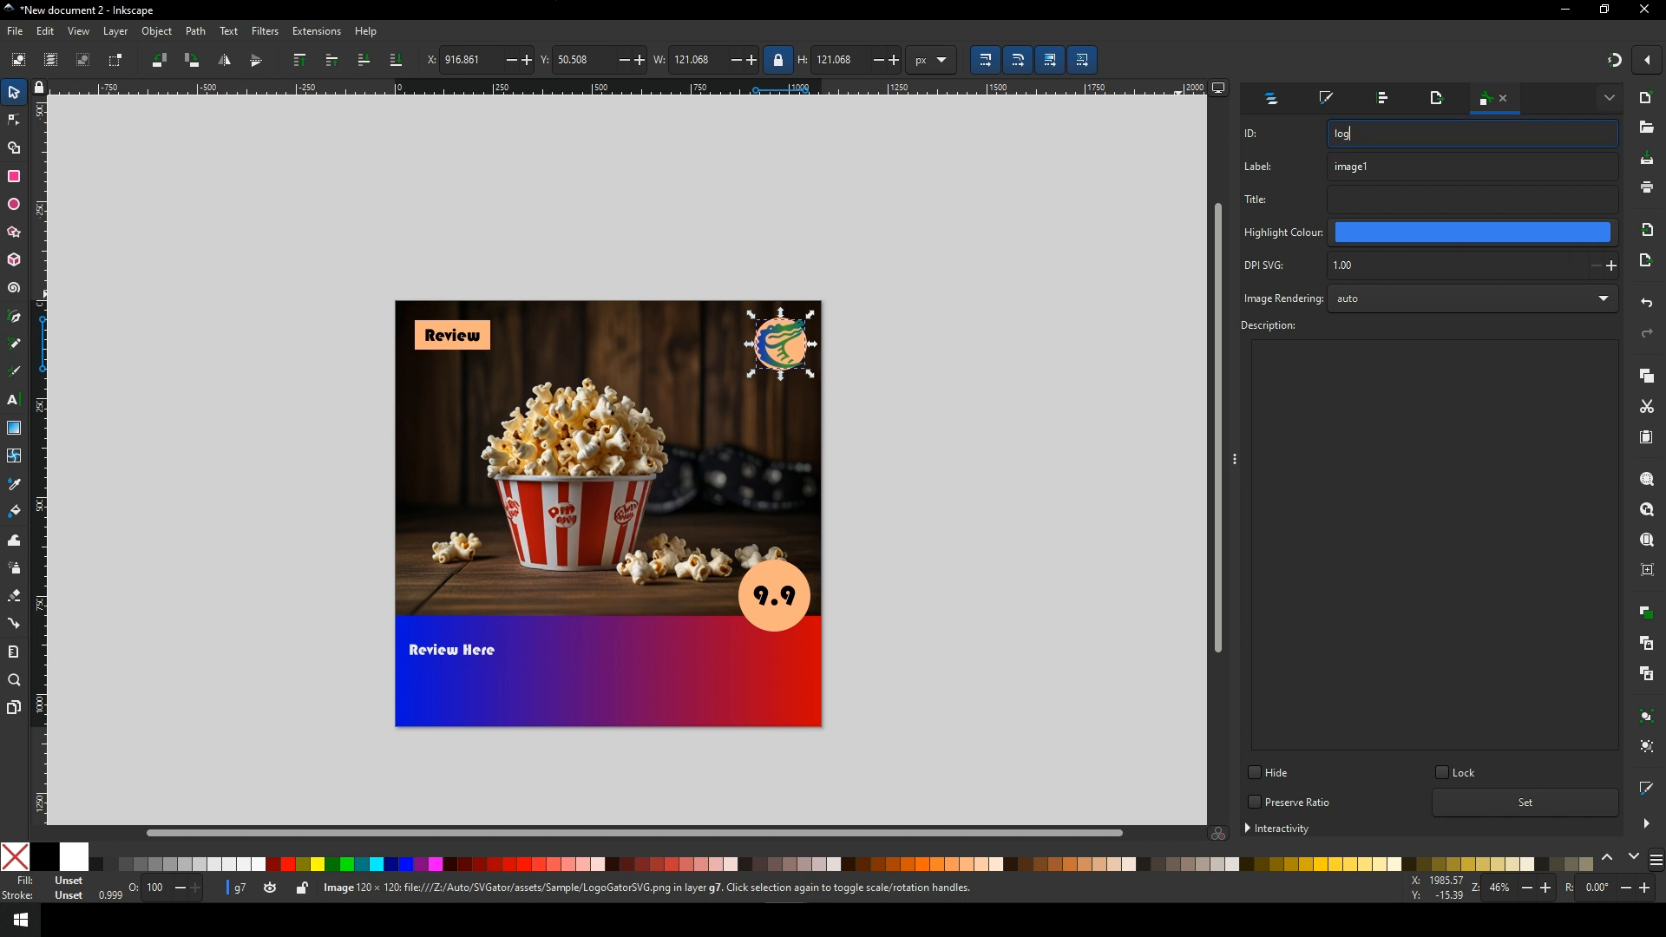
text(o)
click(1524, 802)
Set the "Review Here" text object's ID to "desc"
click(452, 650)
click(1397, 133)
key(ctrl+a)
text(des)
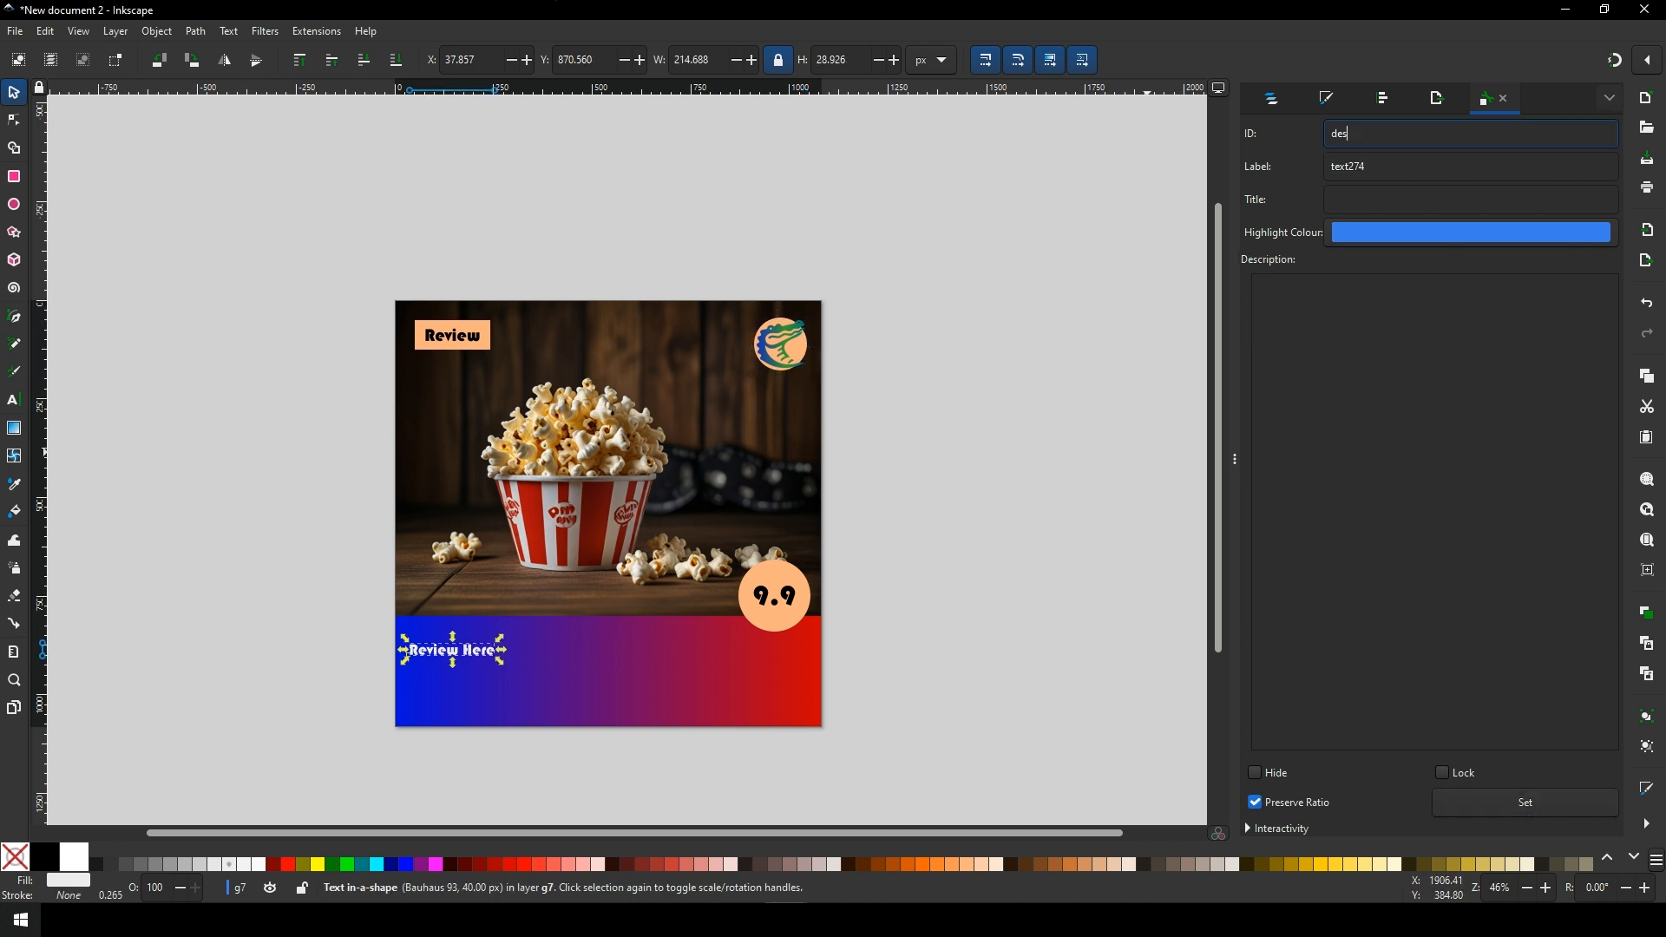
click(1524, 802)
Set the "9.9" text object's ID to "score"
click(774, 596)
double_click(1349, 134)
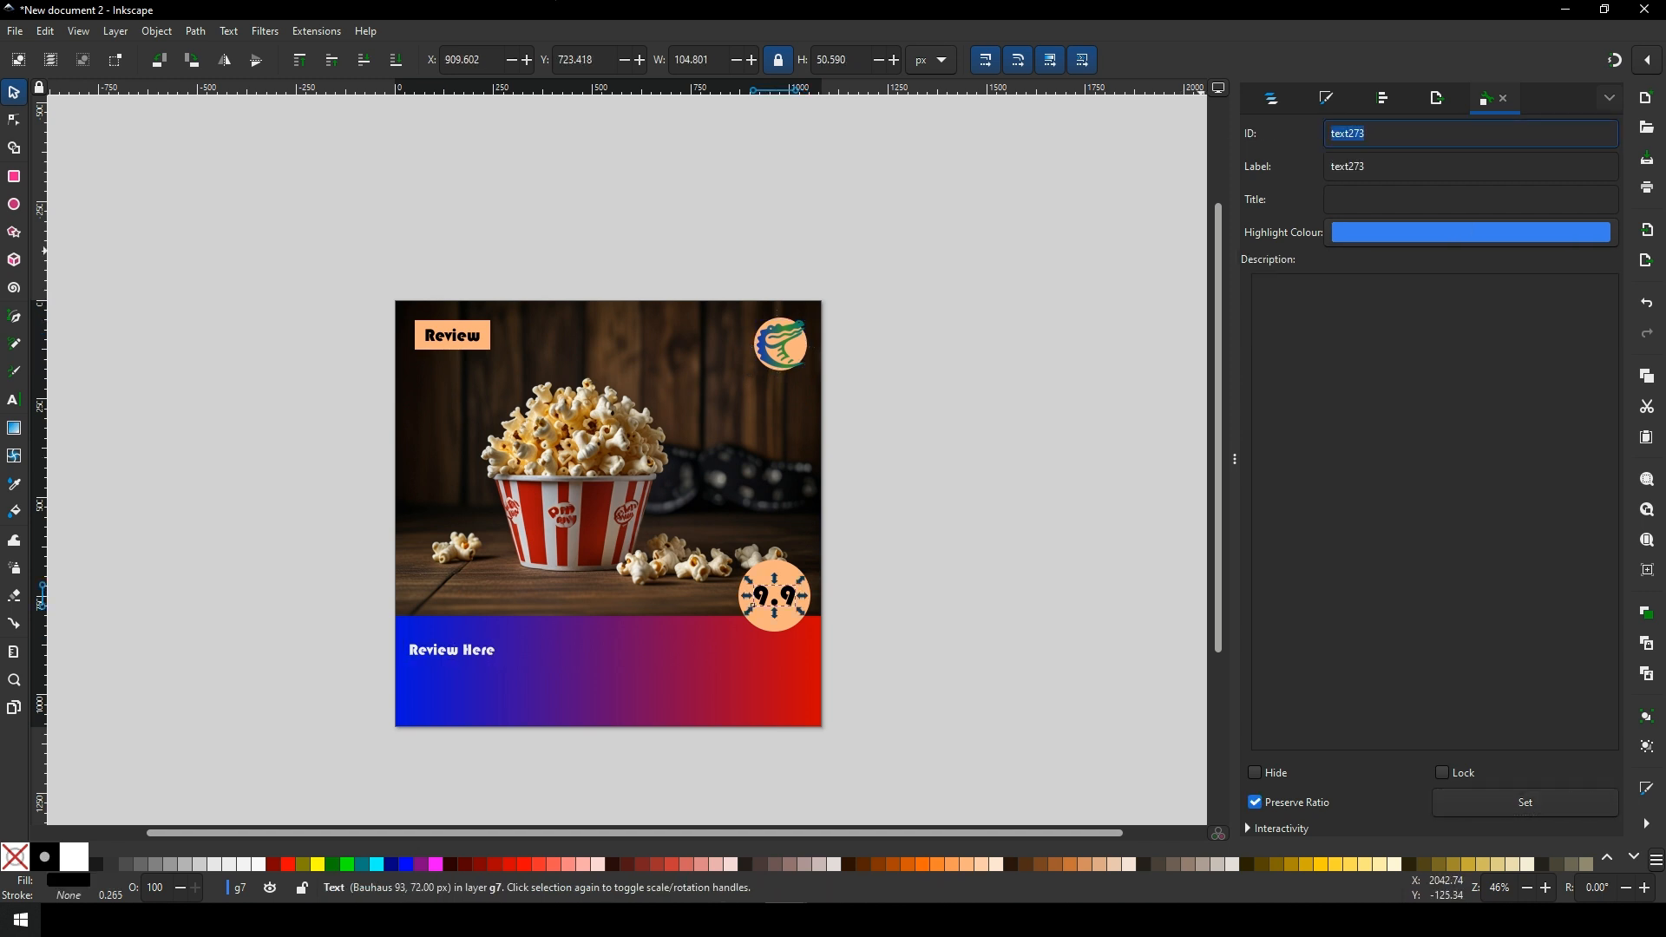
text(score)
click(1525, 802)
Set the ID of the "Review" text on the orange rectangle to "type"
click(451, 334)
double_click(1349, 133)
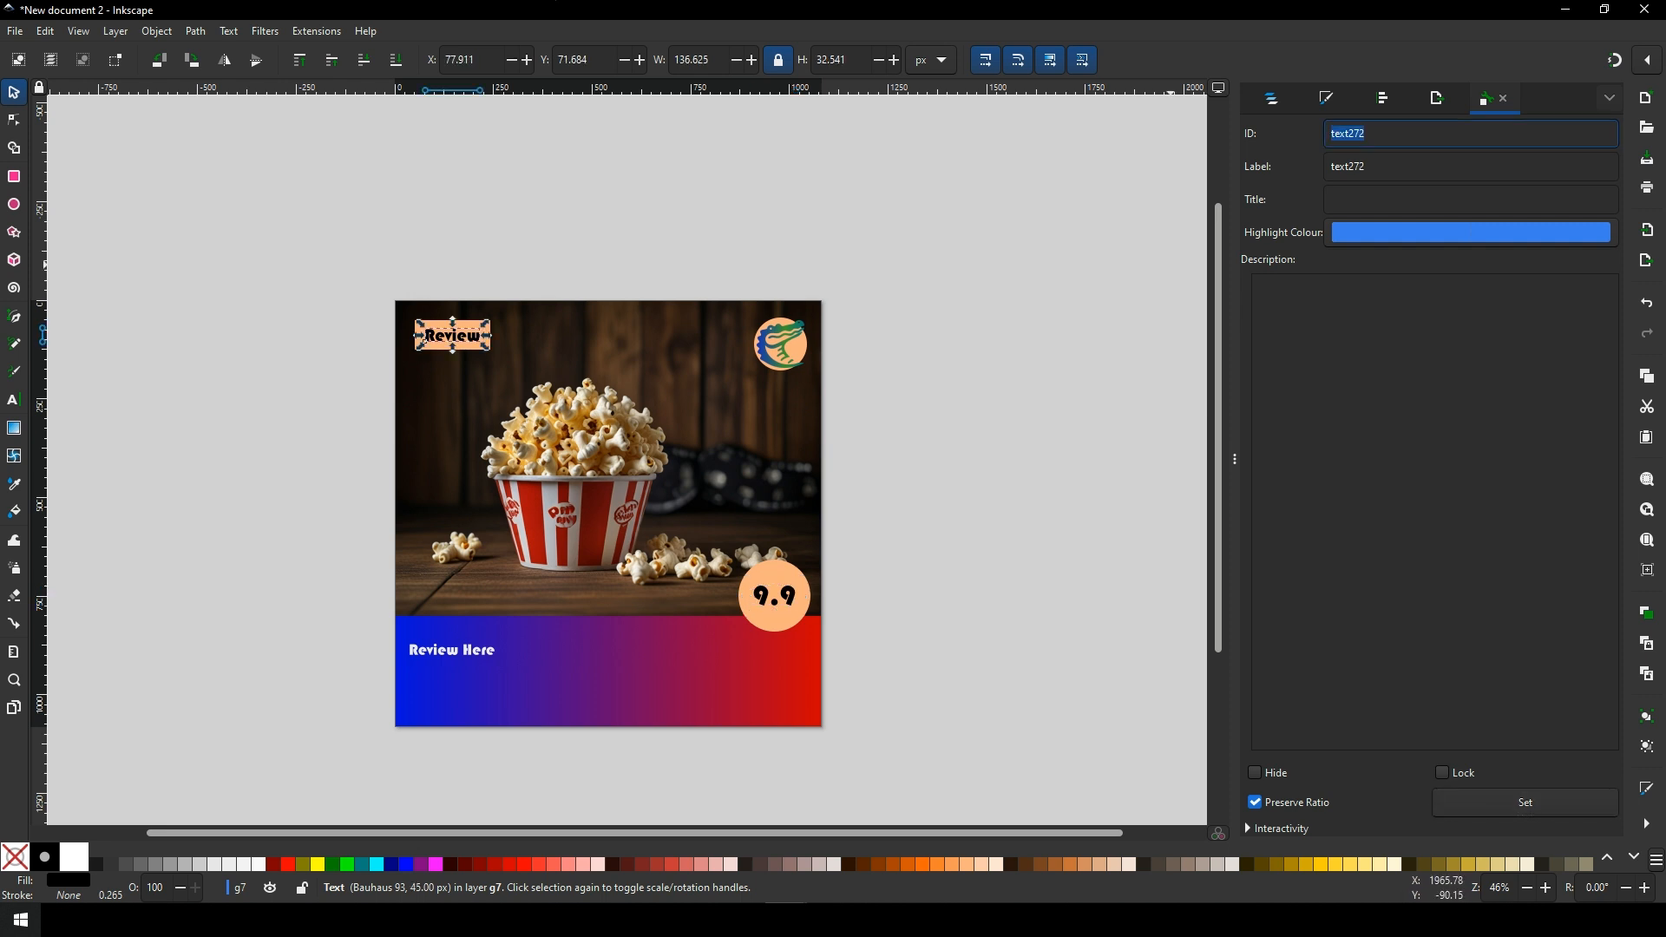
text(type)
click(1525, 802)
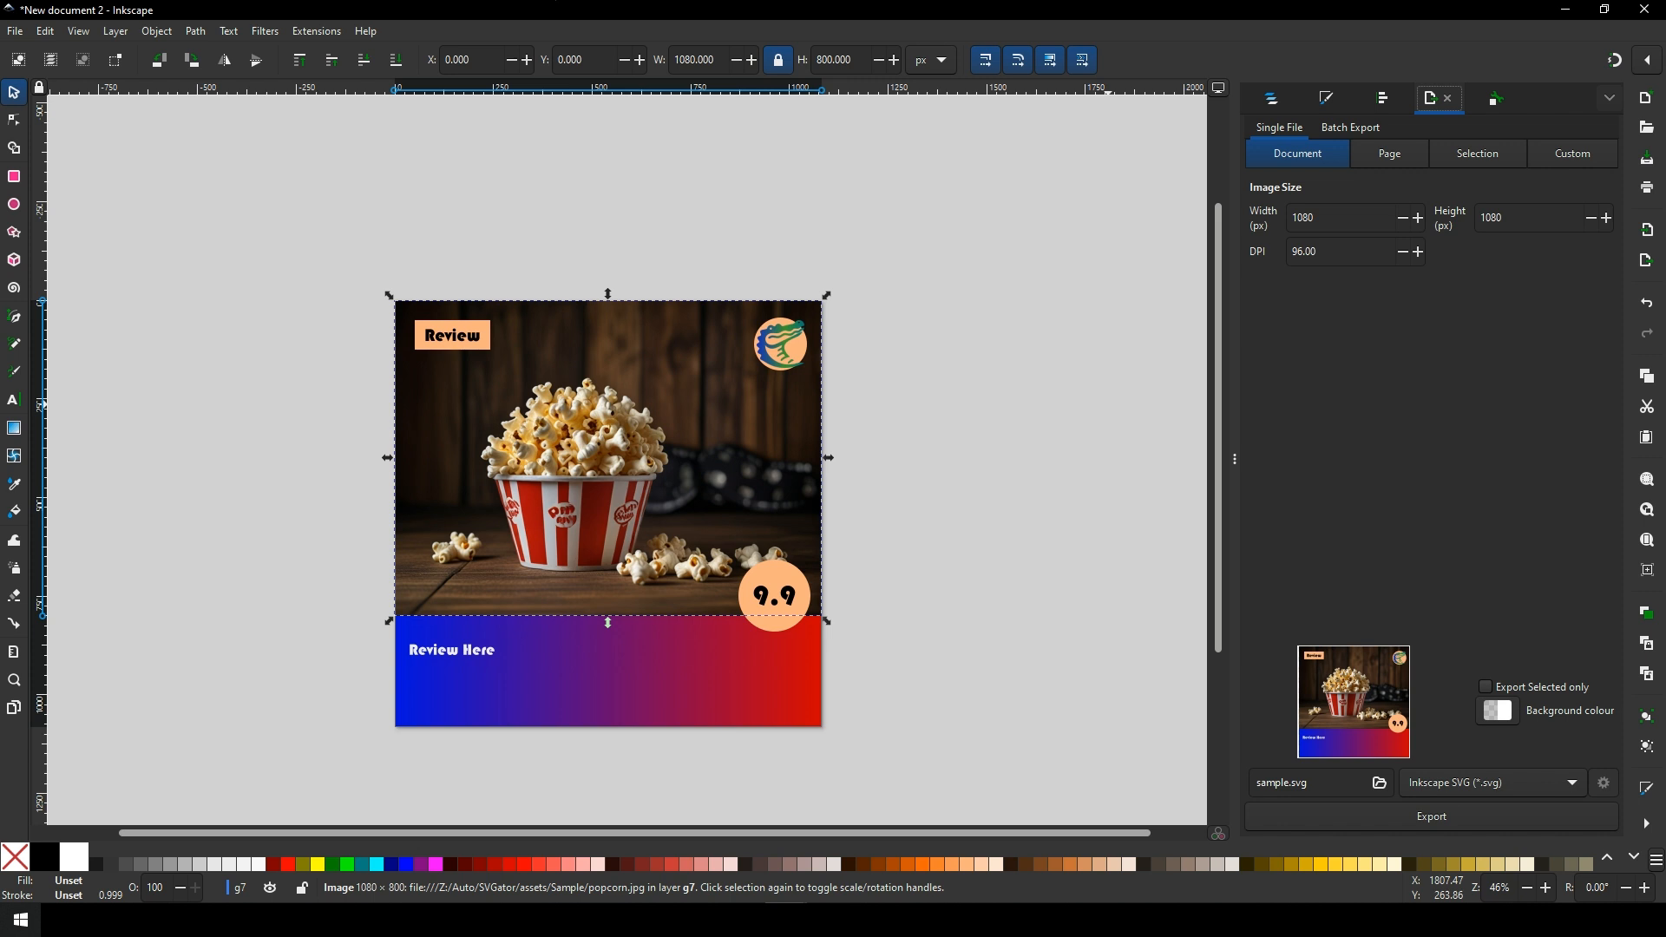
Export the whole document as sample.svg in Inkscape SVG format
click(1108, 404)
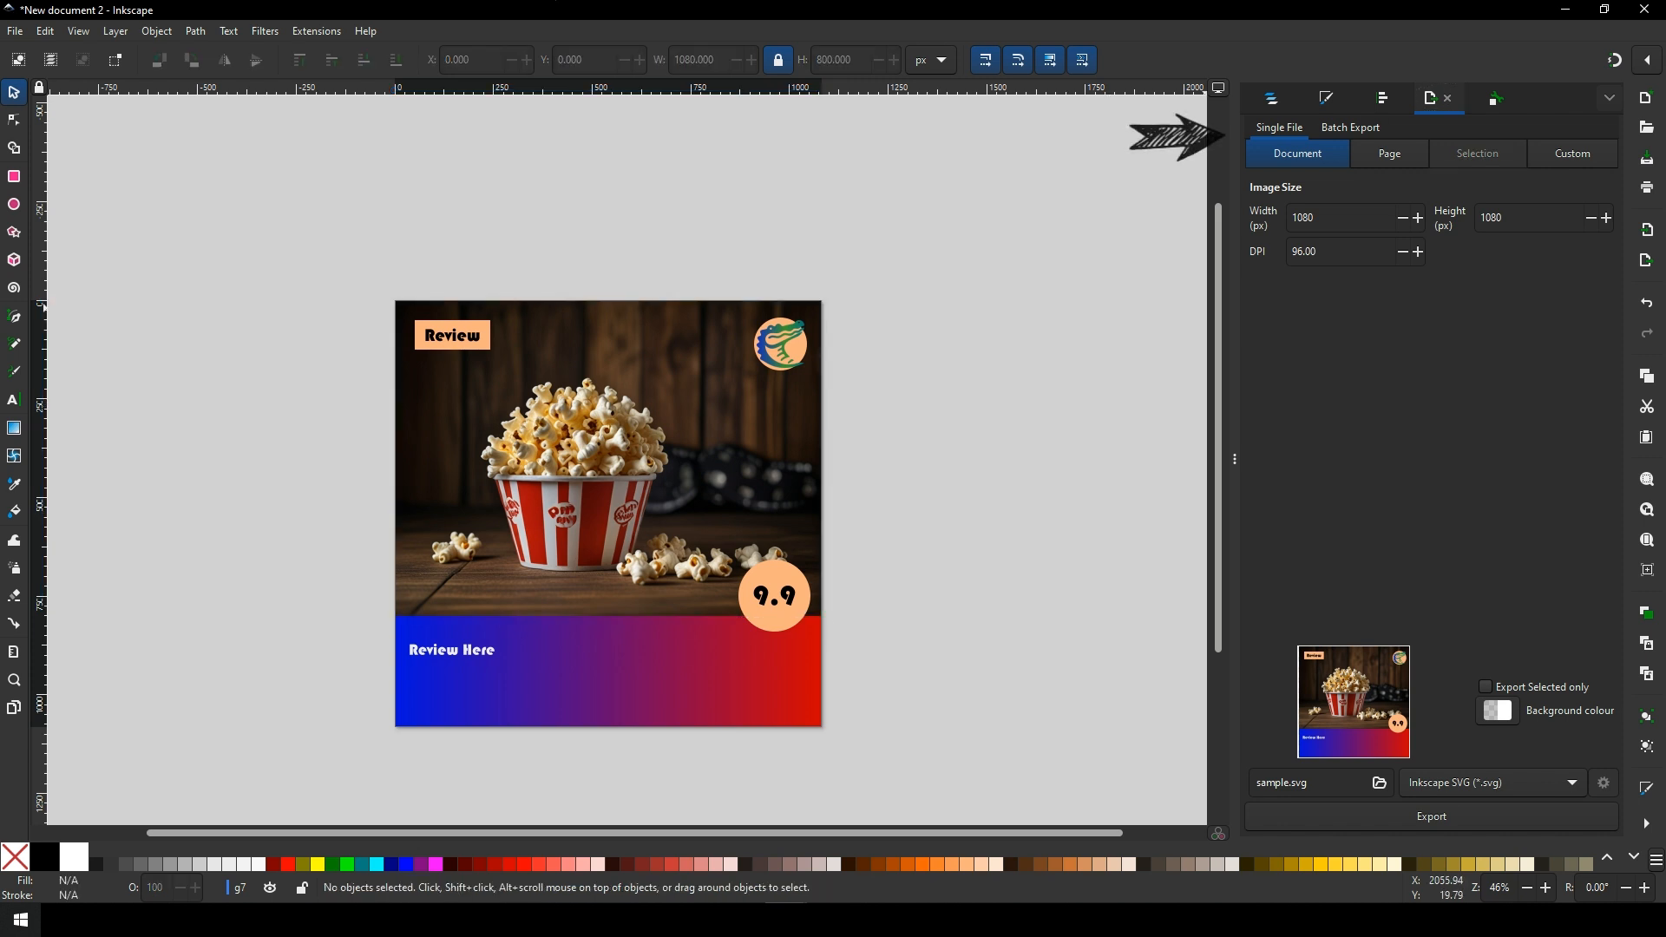
click(1492, 782)
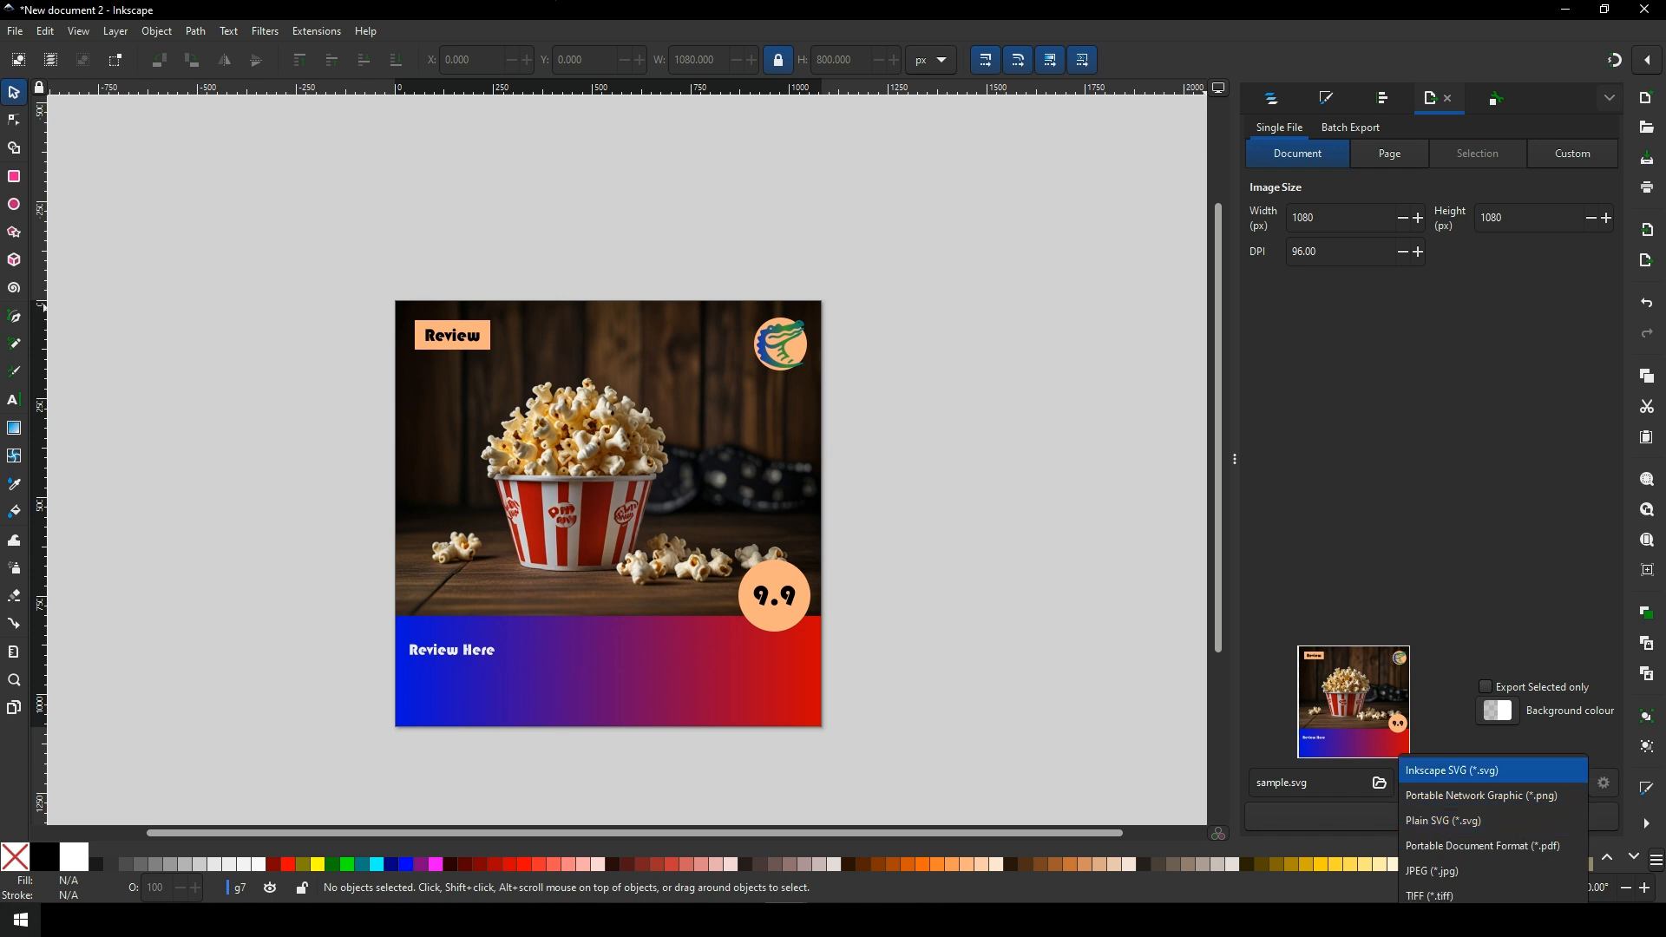
click(1475, 779)
click(1431, 816)
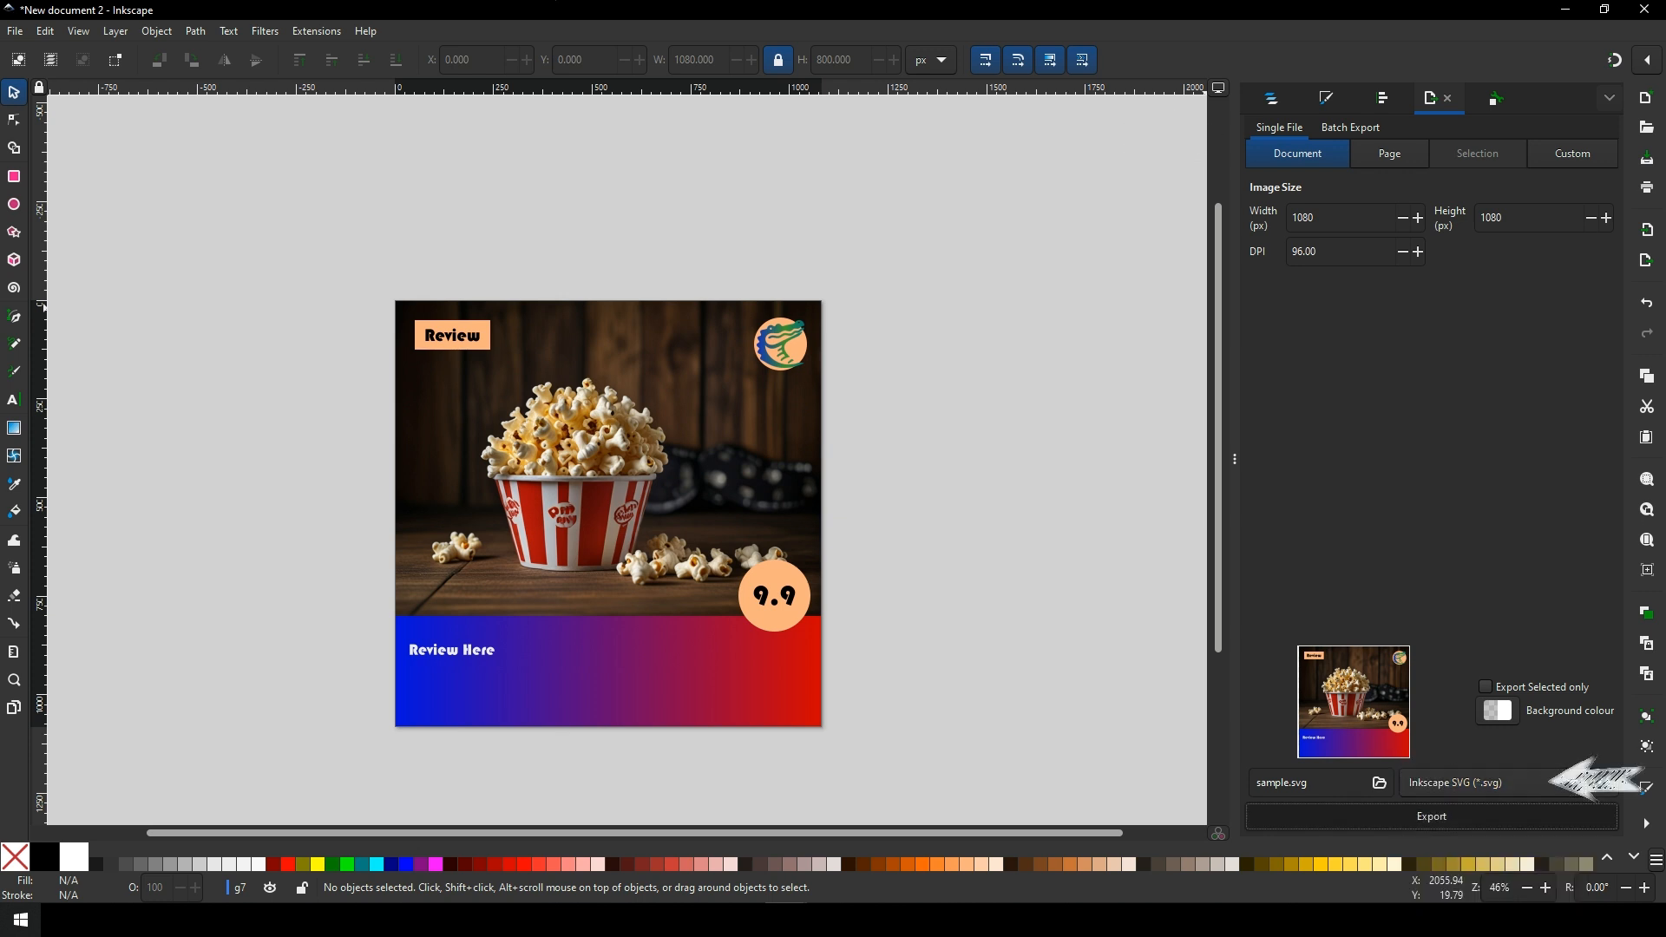
key(Return)
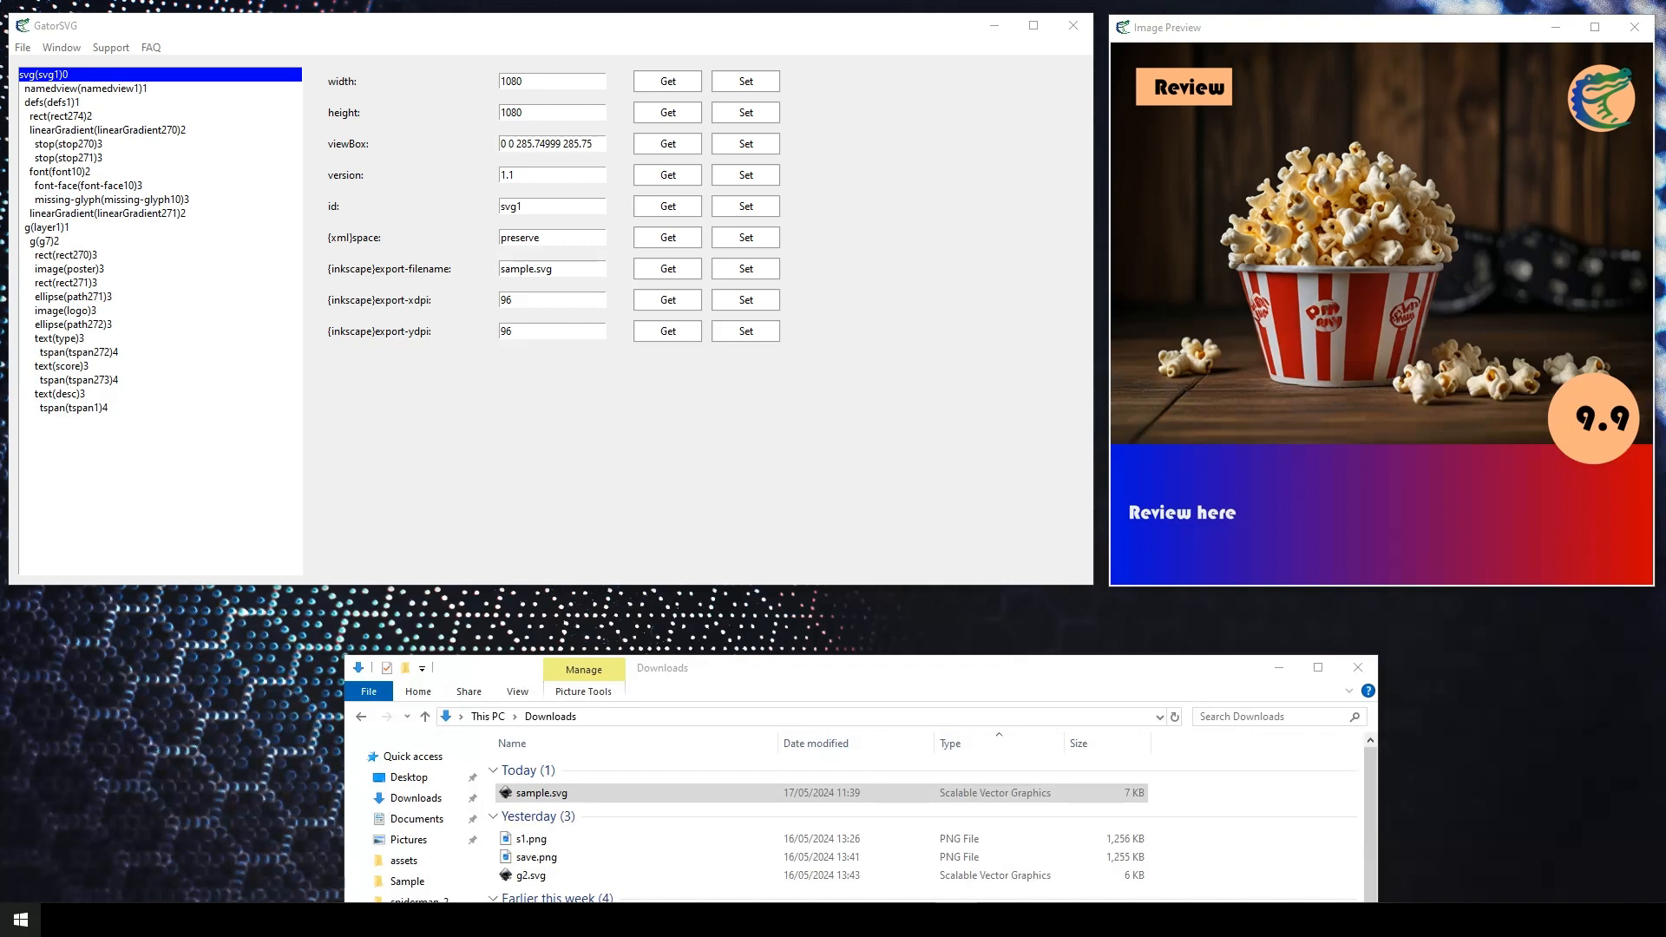
In GatorSVG, change the text of the tspan under the "type" text element to "Movie" and apply it
click(71, 339)
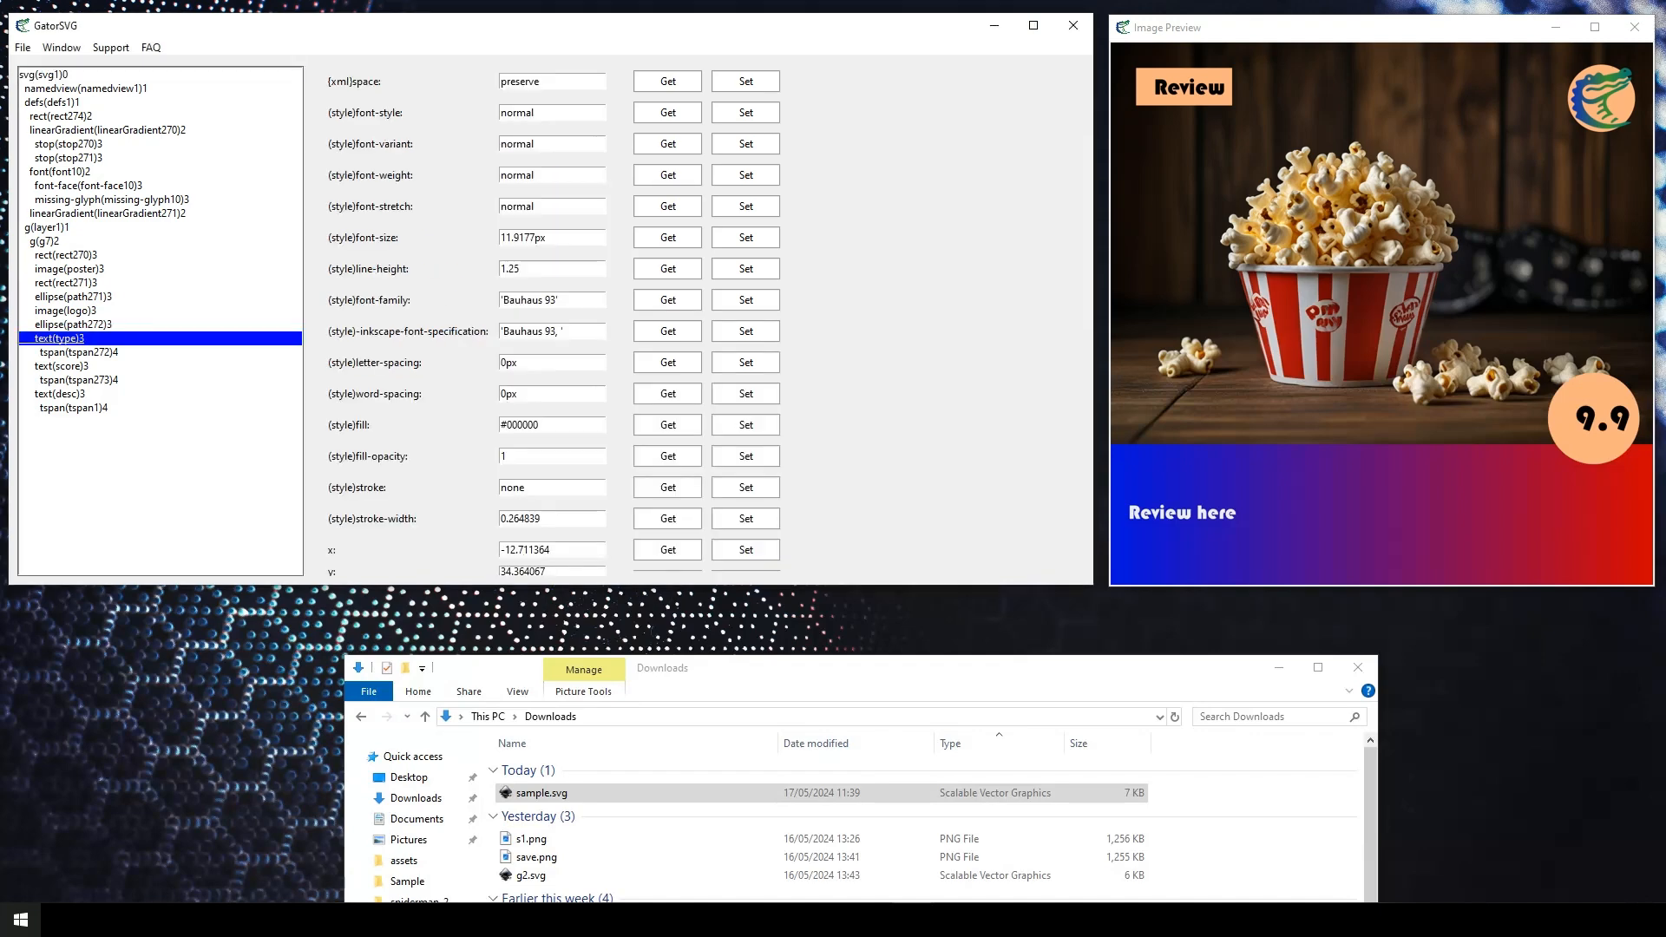
click(62, 74)
click(67, 339)
click(79, 352)
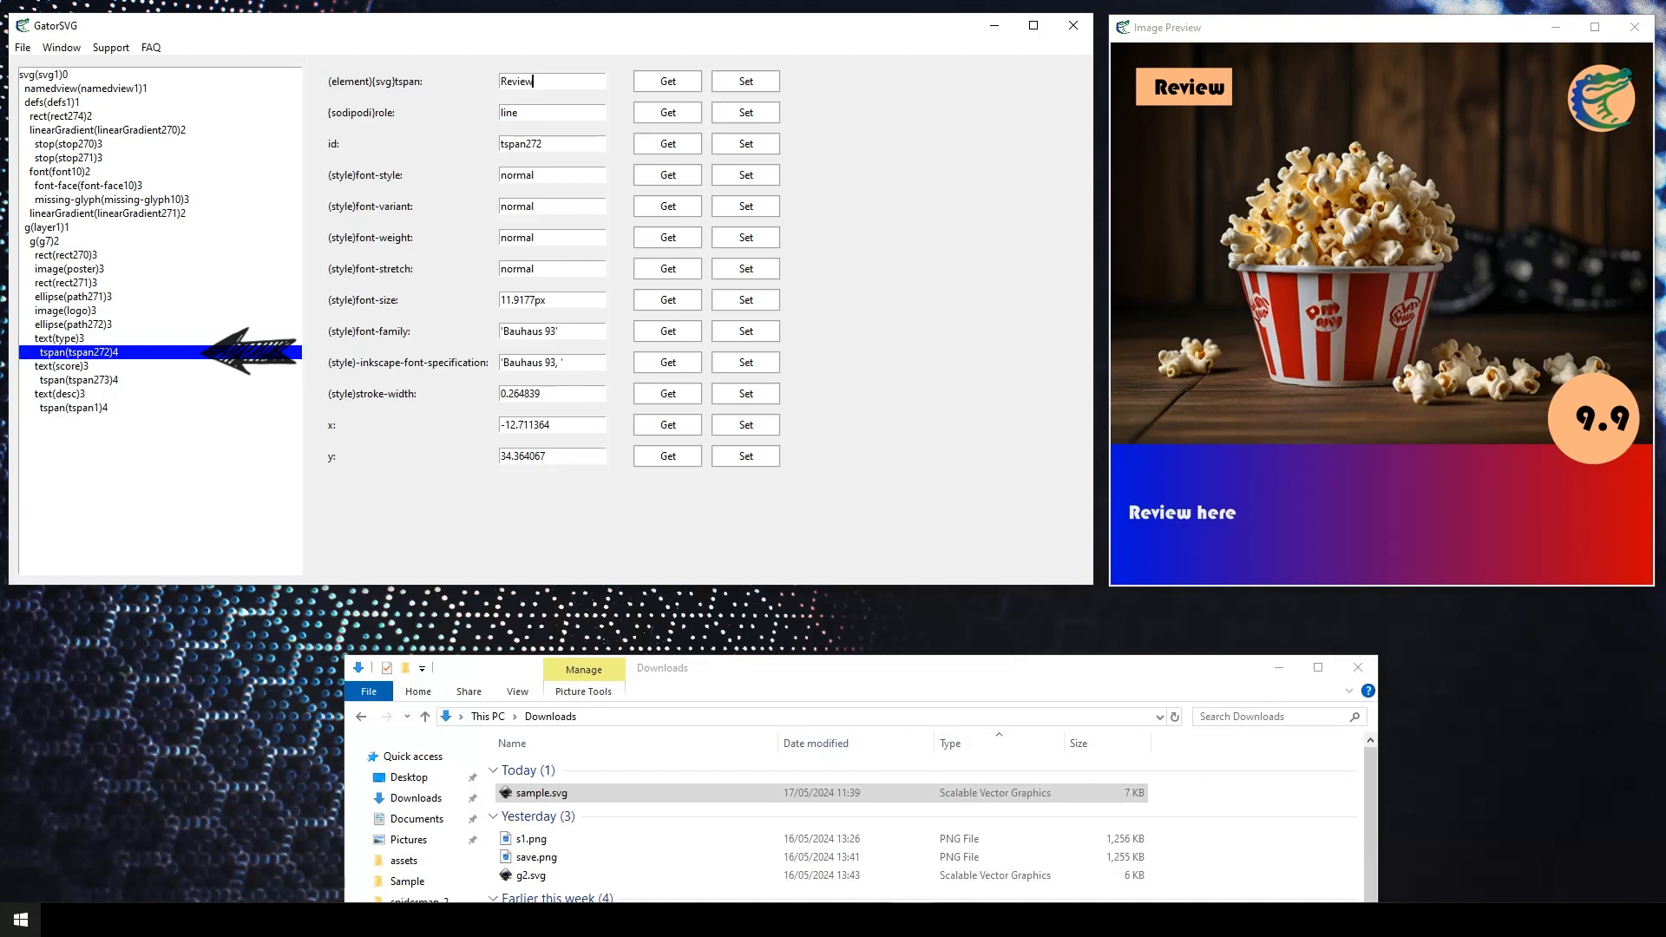
drag(537, 82, 499, 81)
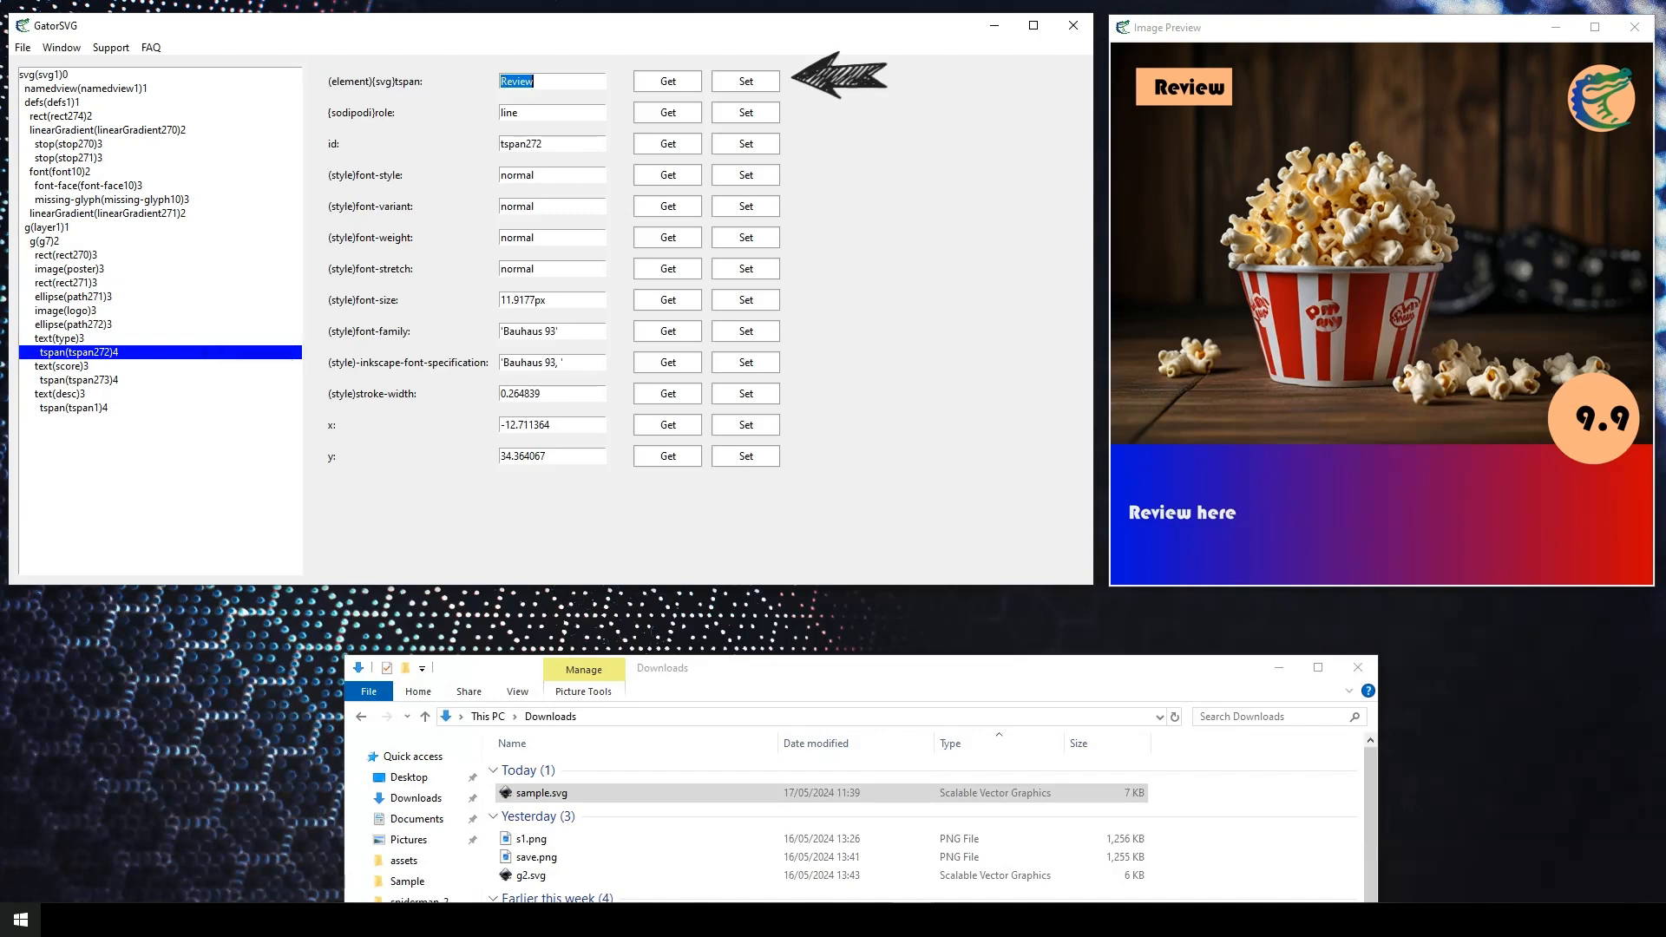
text(Movi)
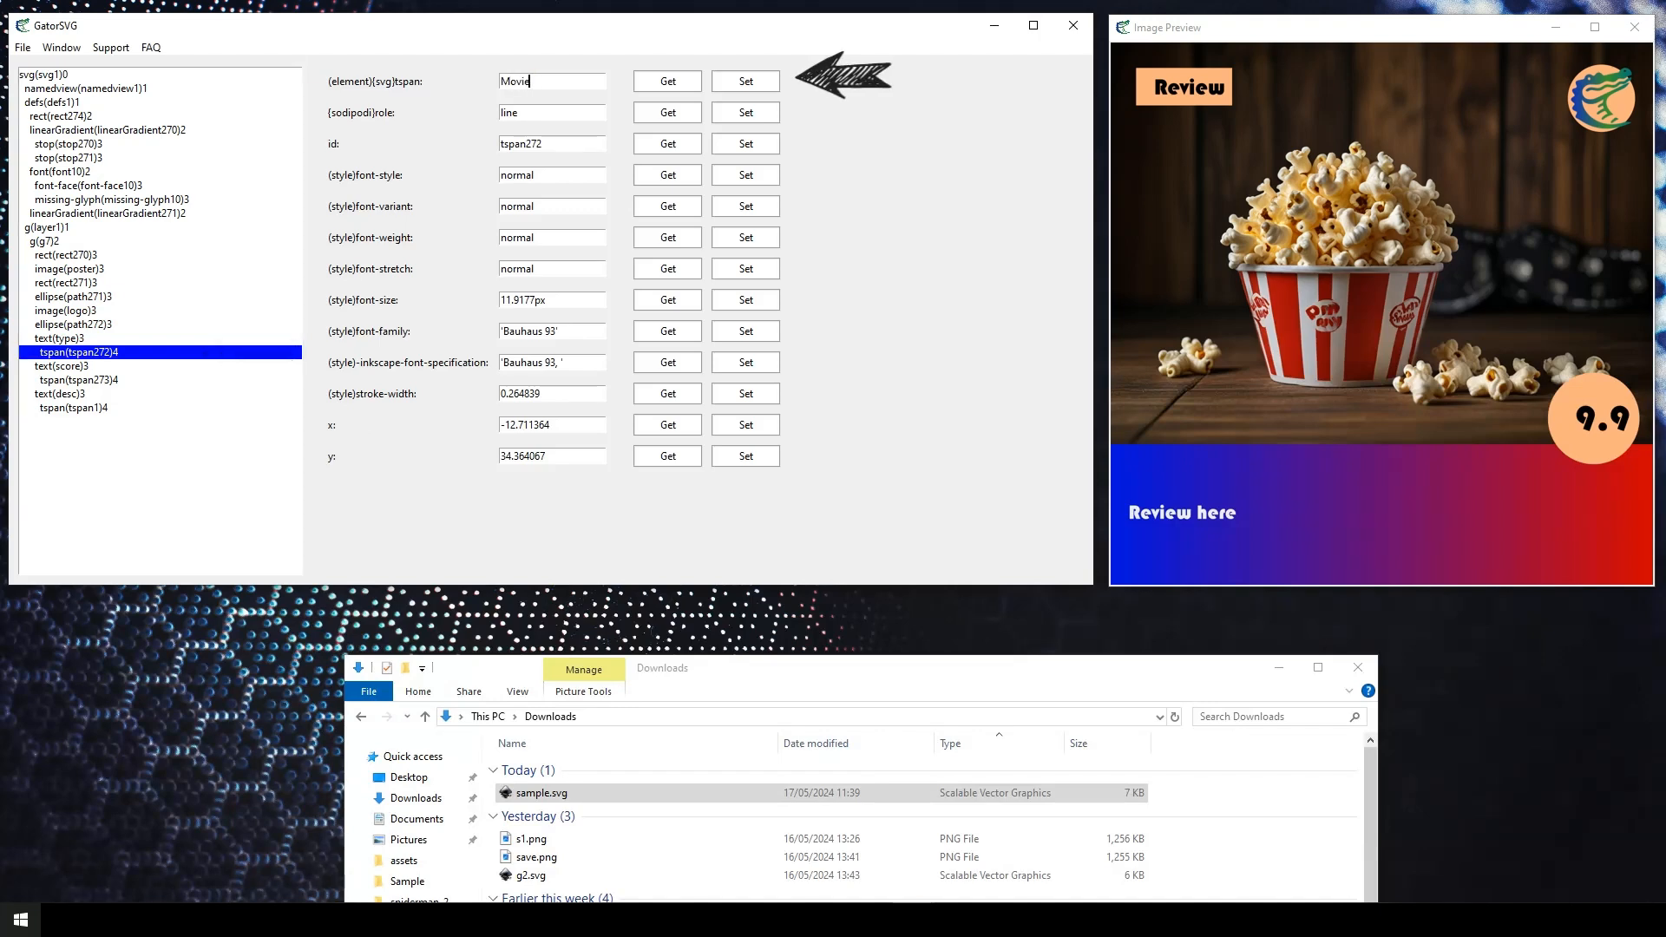
click(747, 81)
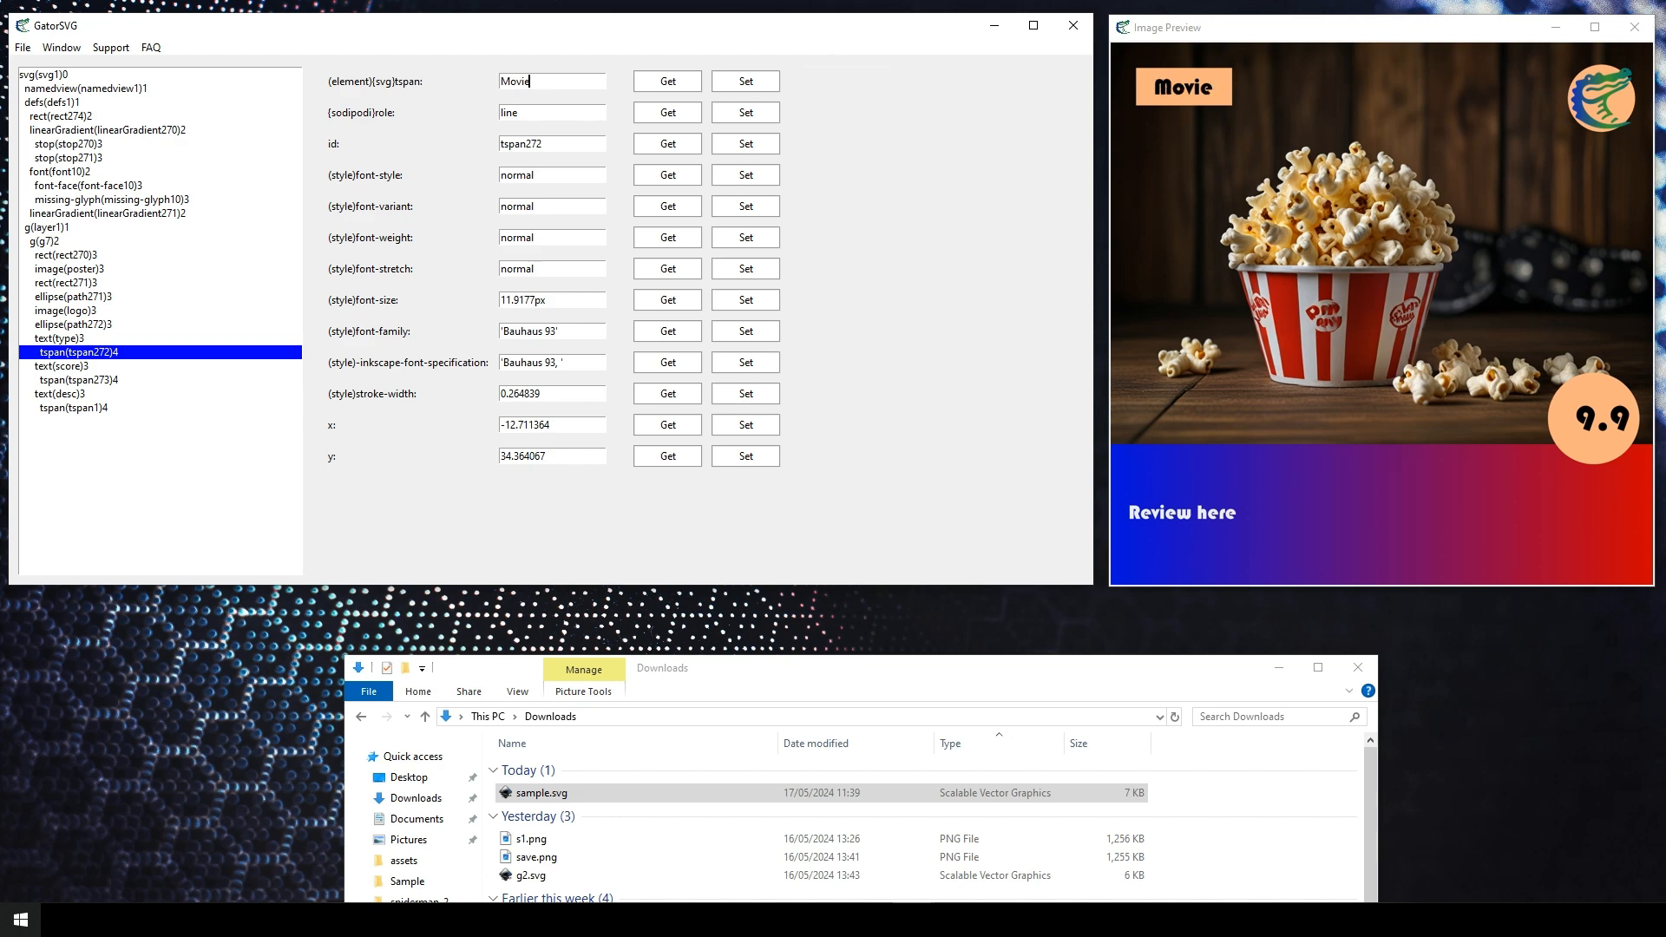
Change the tspan text under the "score" element to 8.2 and apply it
click(78, 380)
double_click(508, 82)
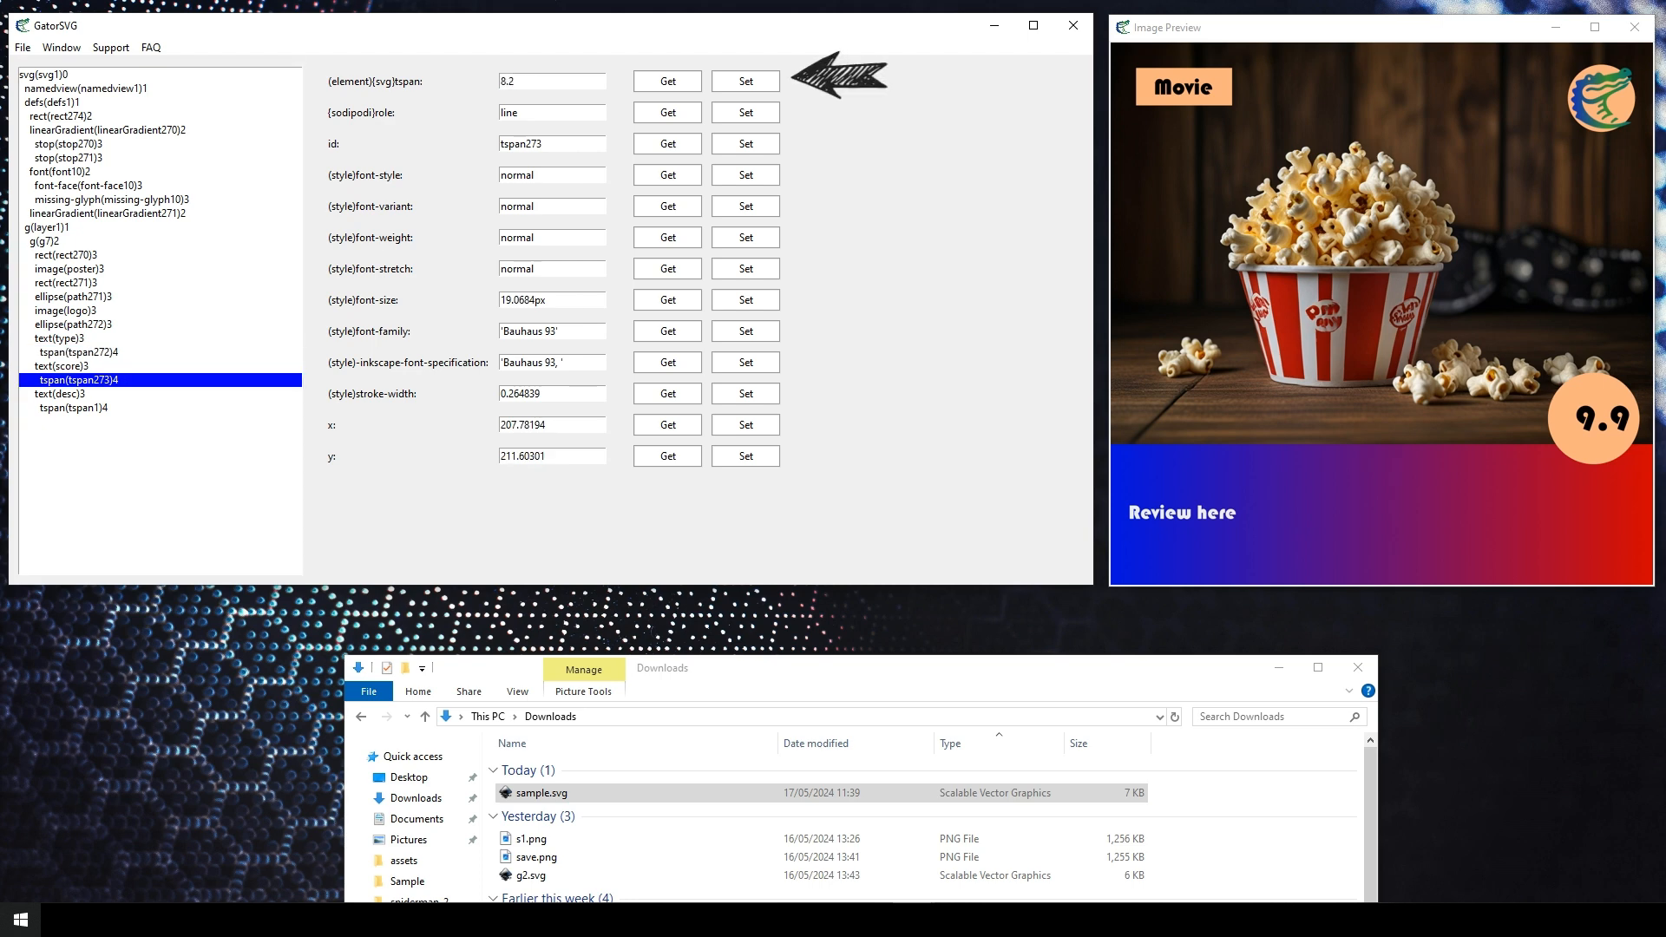
click(746, 81)
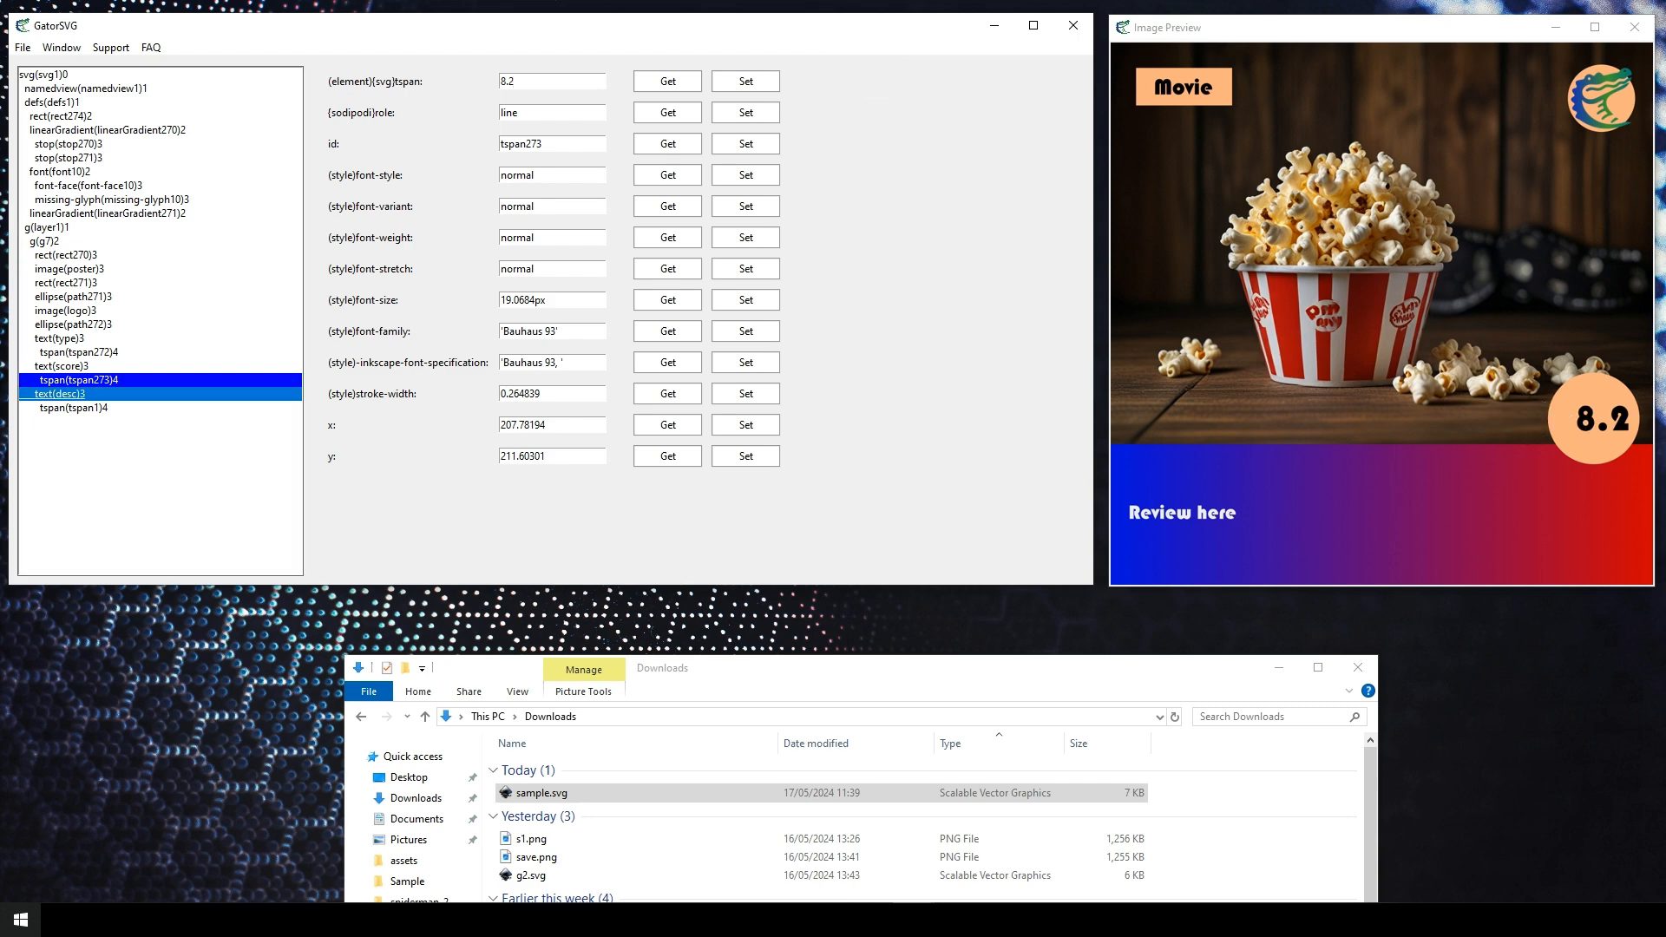
Replace the tspan text under "desc" with "This is the best movie I have watched in awhile. Surely worth a watch."
double_click(74, 407)
key(Tab)
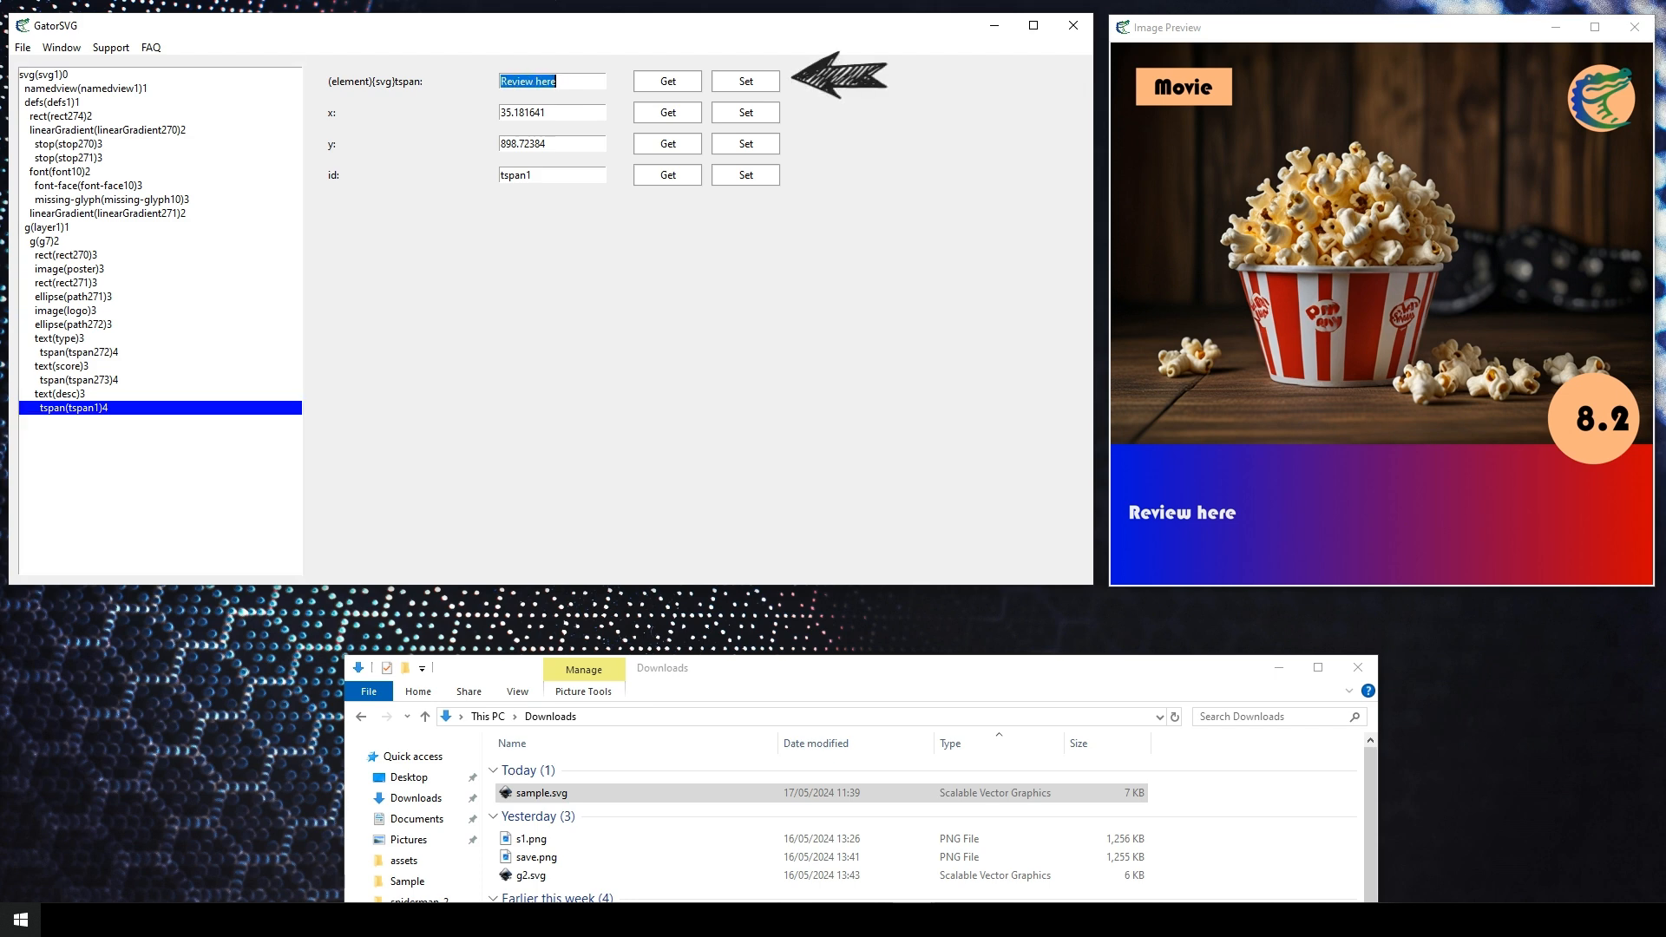
key(ctrl+v)
click(745, 82)
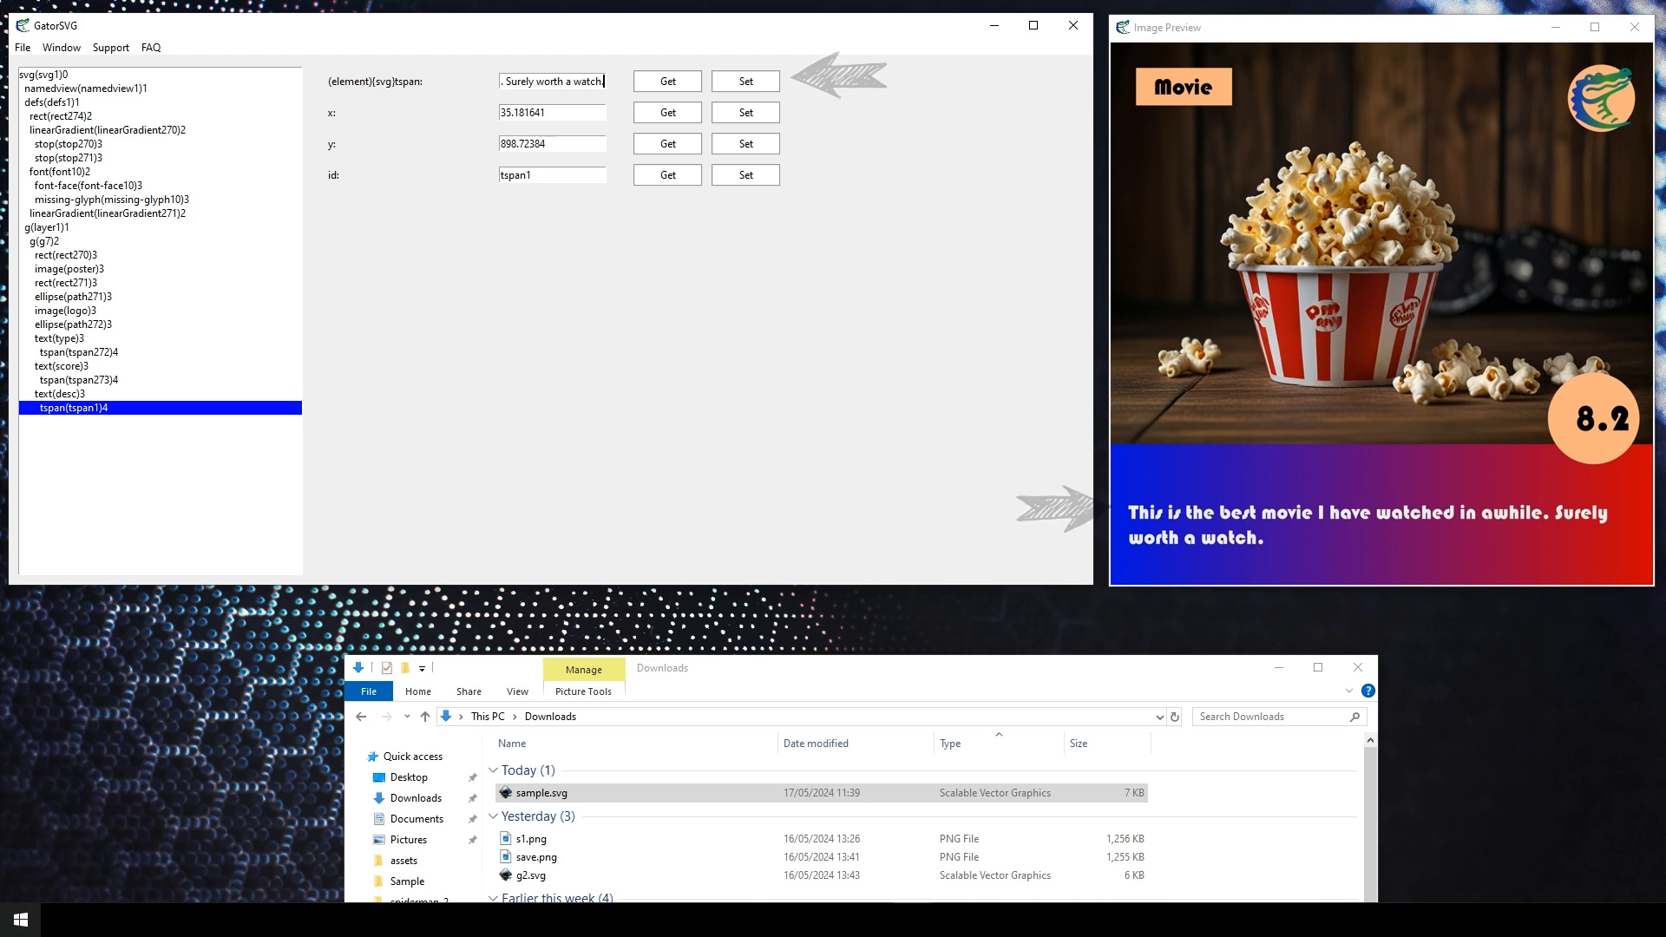
Trace the gradient reference from rect270's fill through linearGradient271's href to the gradient definition that holds the colour stops
click(66, 255)
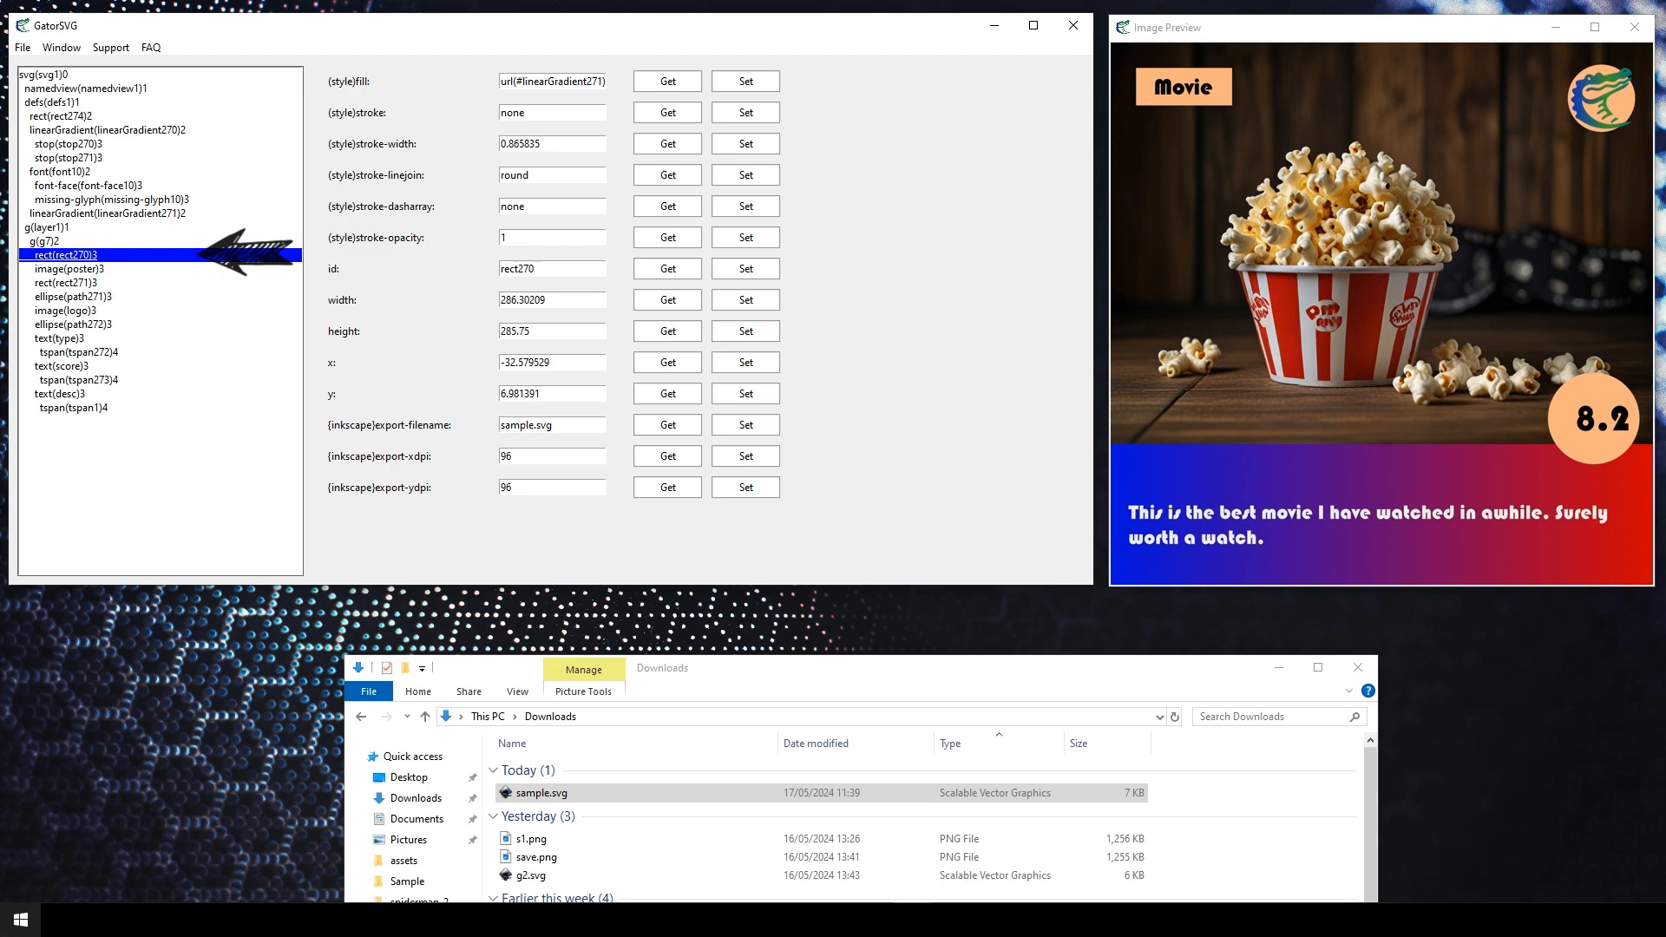
click(572, 82)
double_click(573, 82)
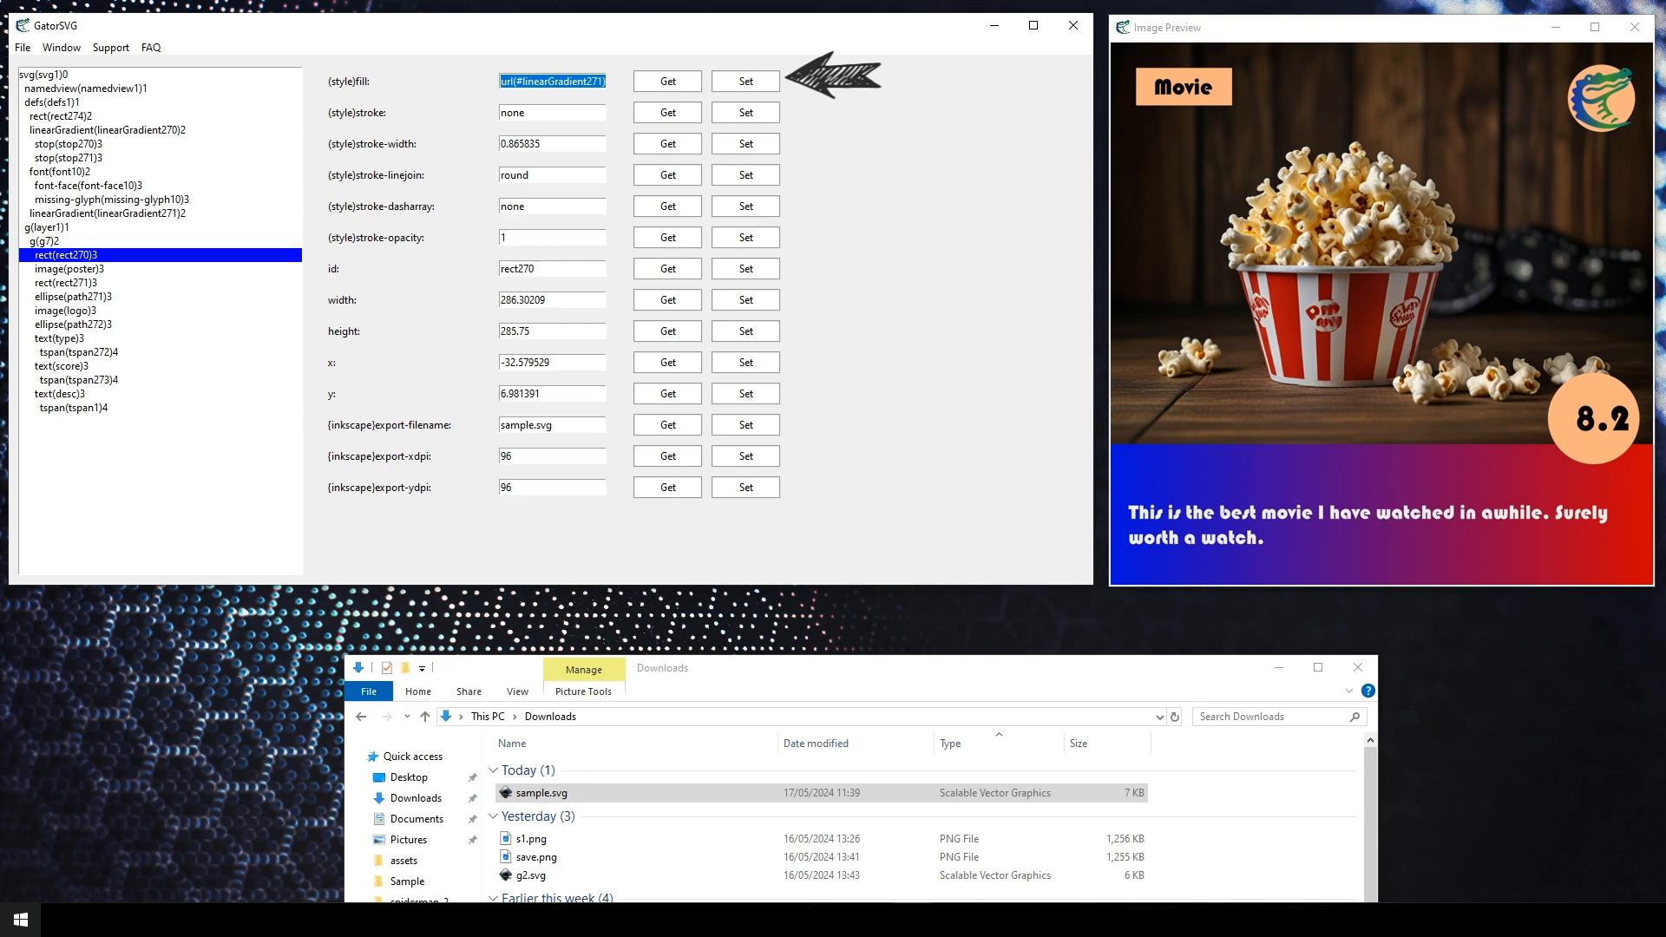
click(108, 213)
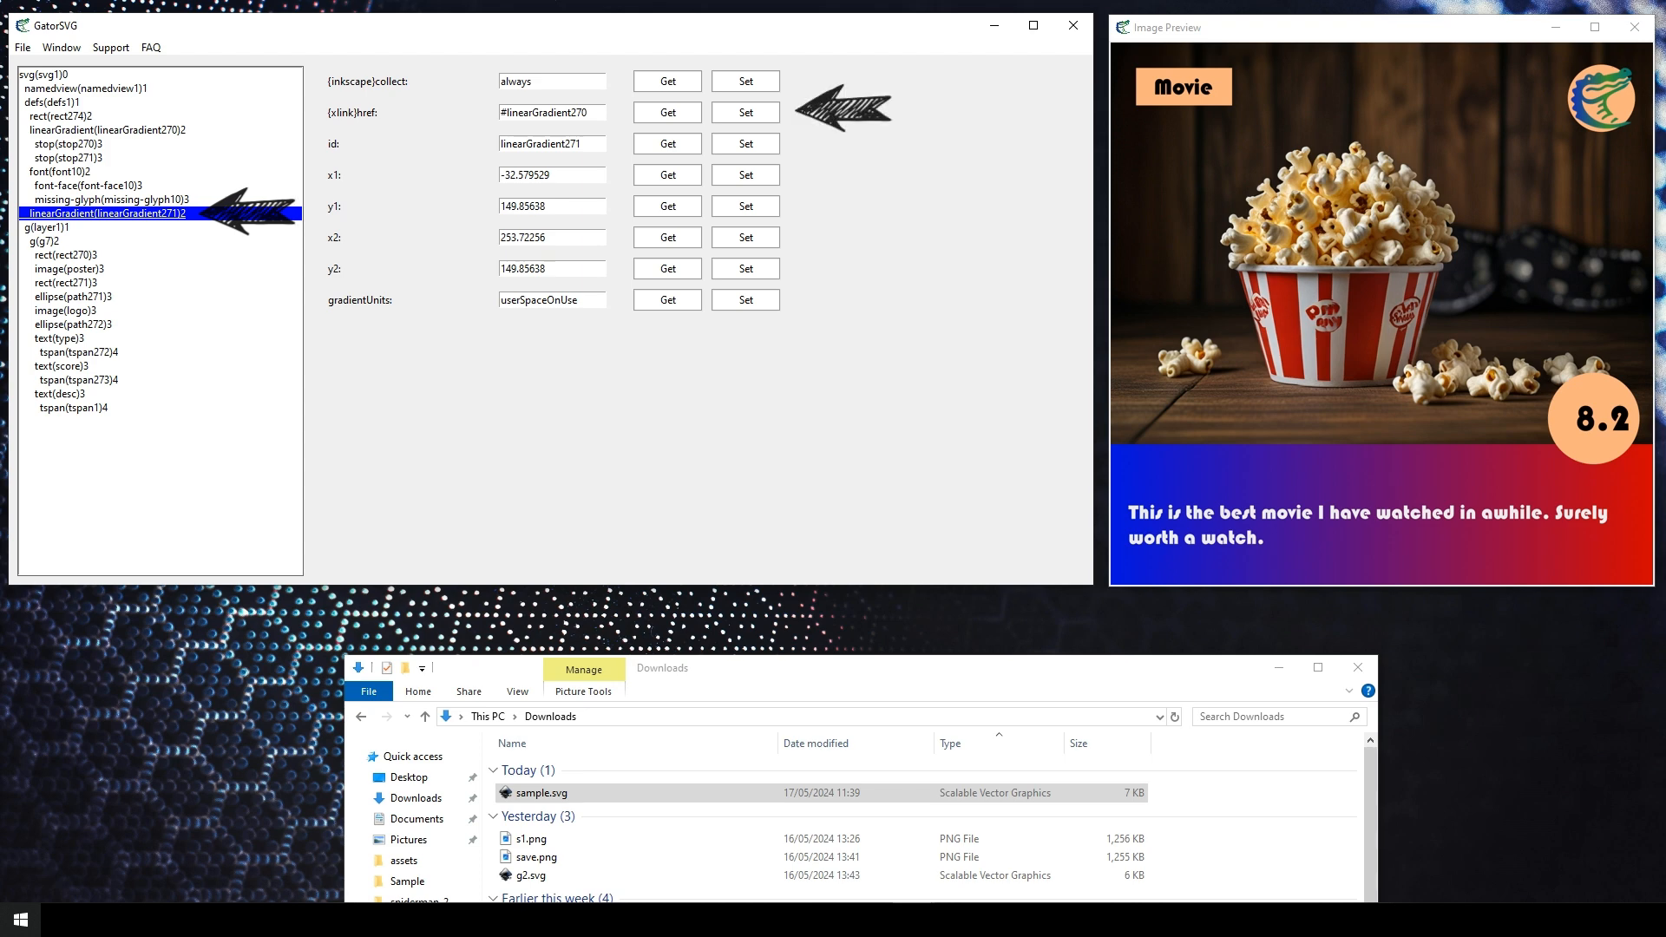
double_click(544, 113)
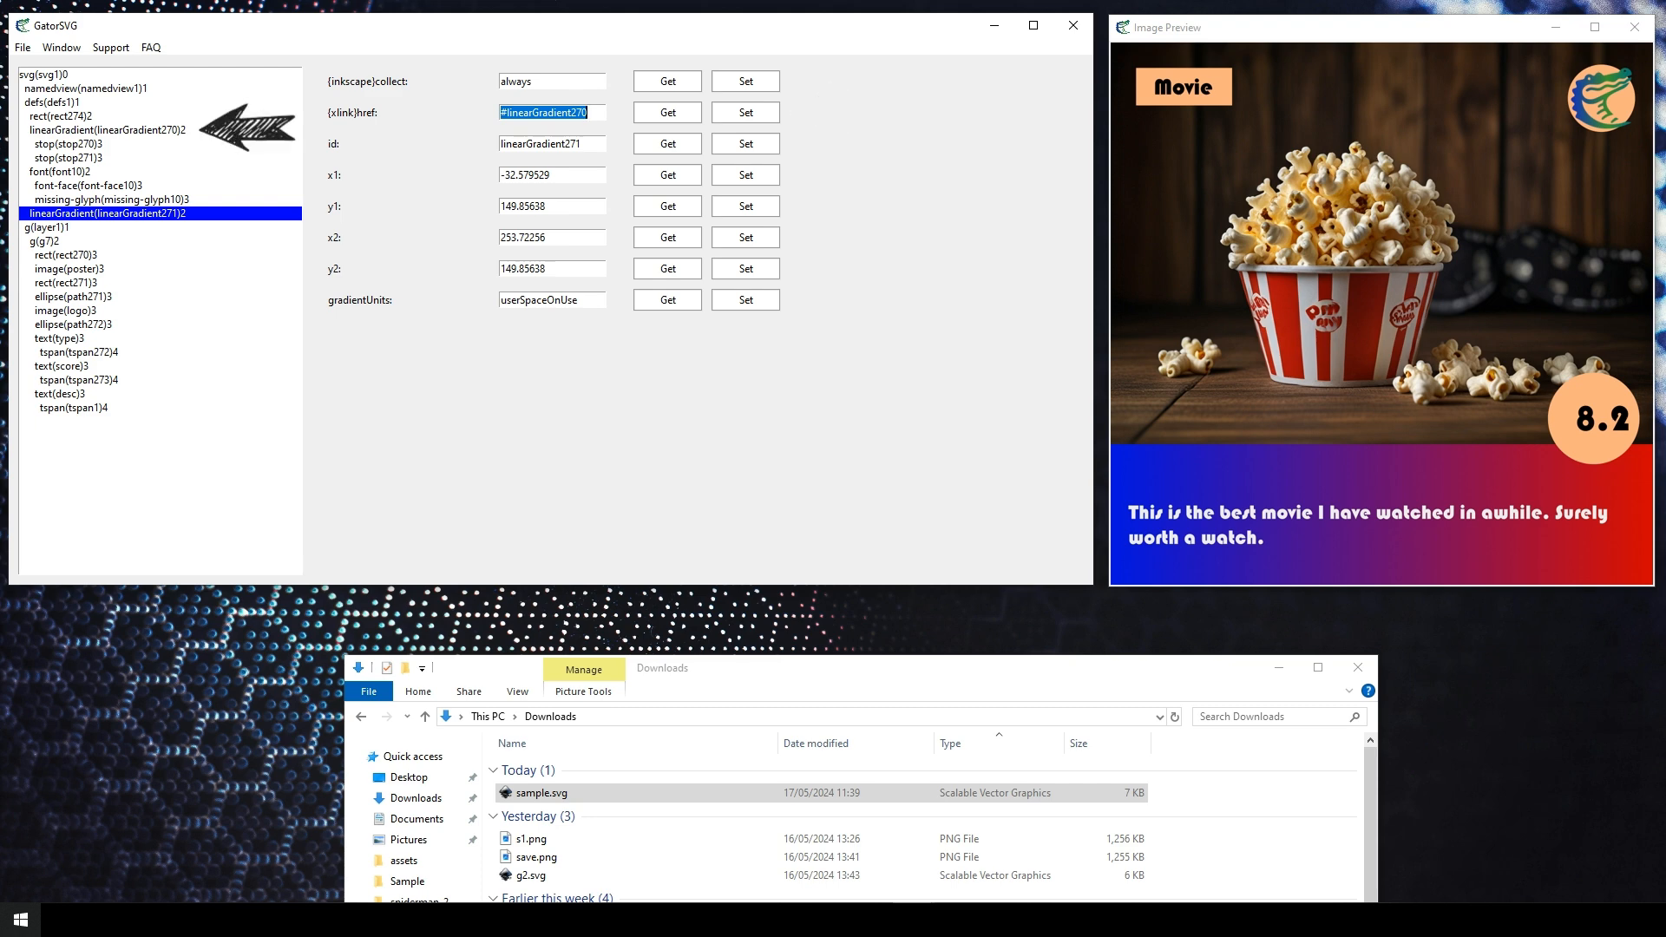
click(108, 130)
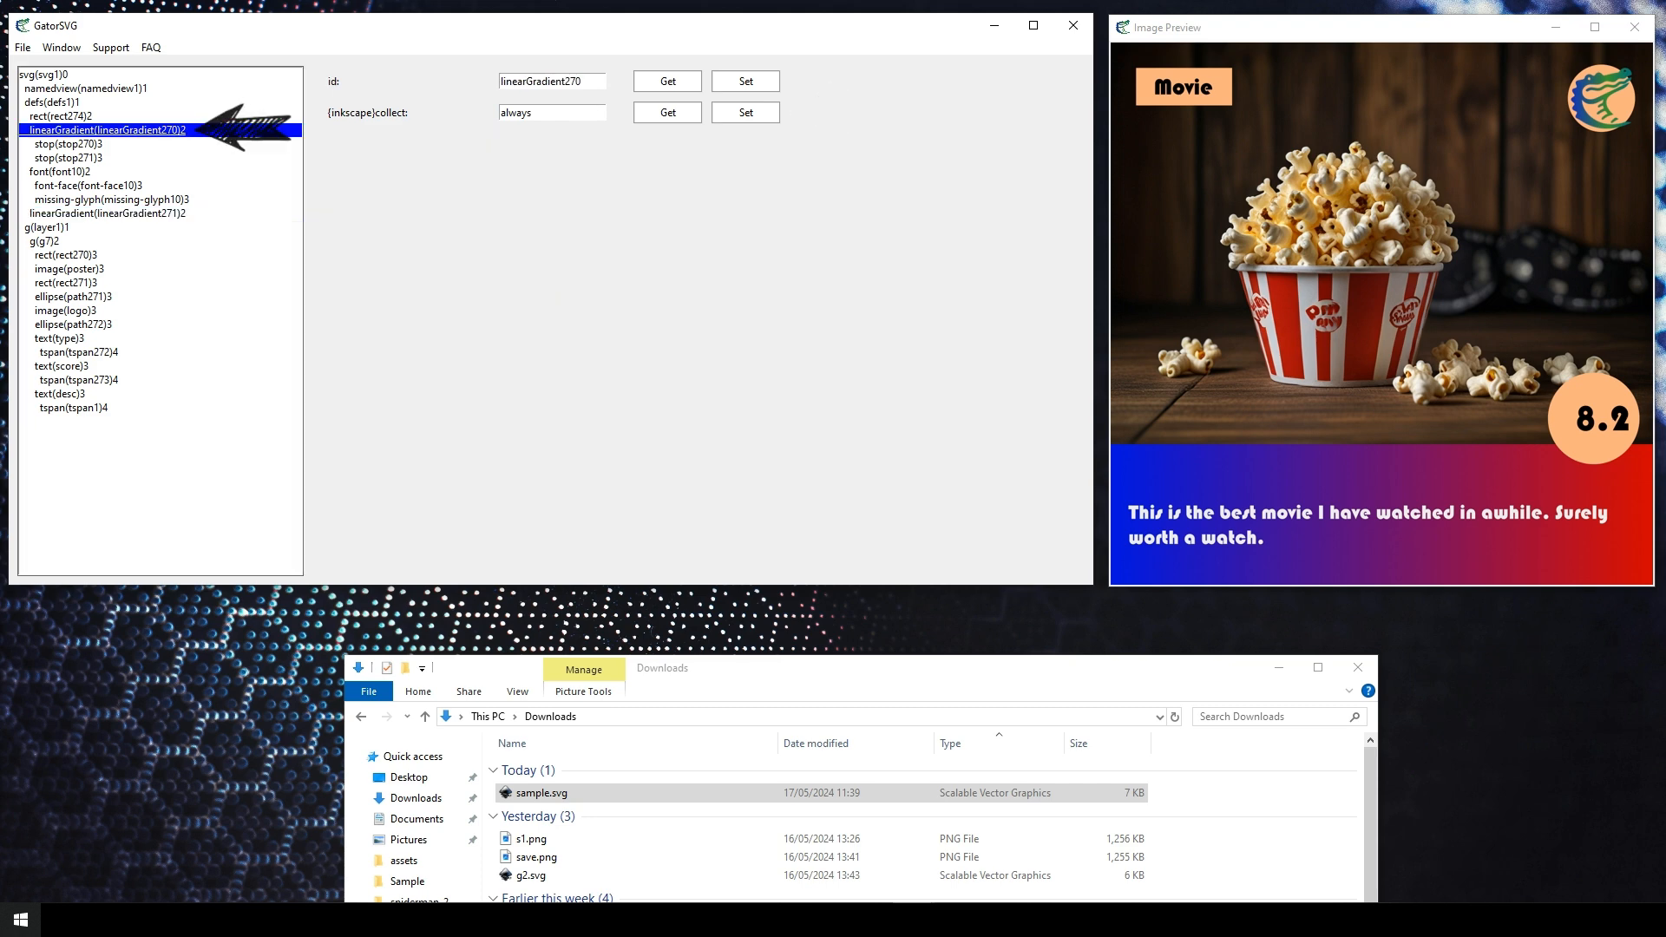
Set the stop-color of stop270 under linearGradient270 to #0086df and apply it
click(68, 144)
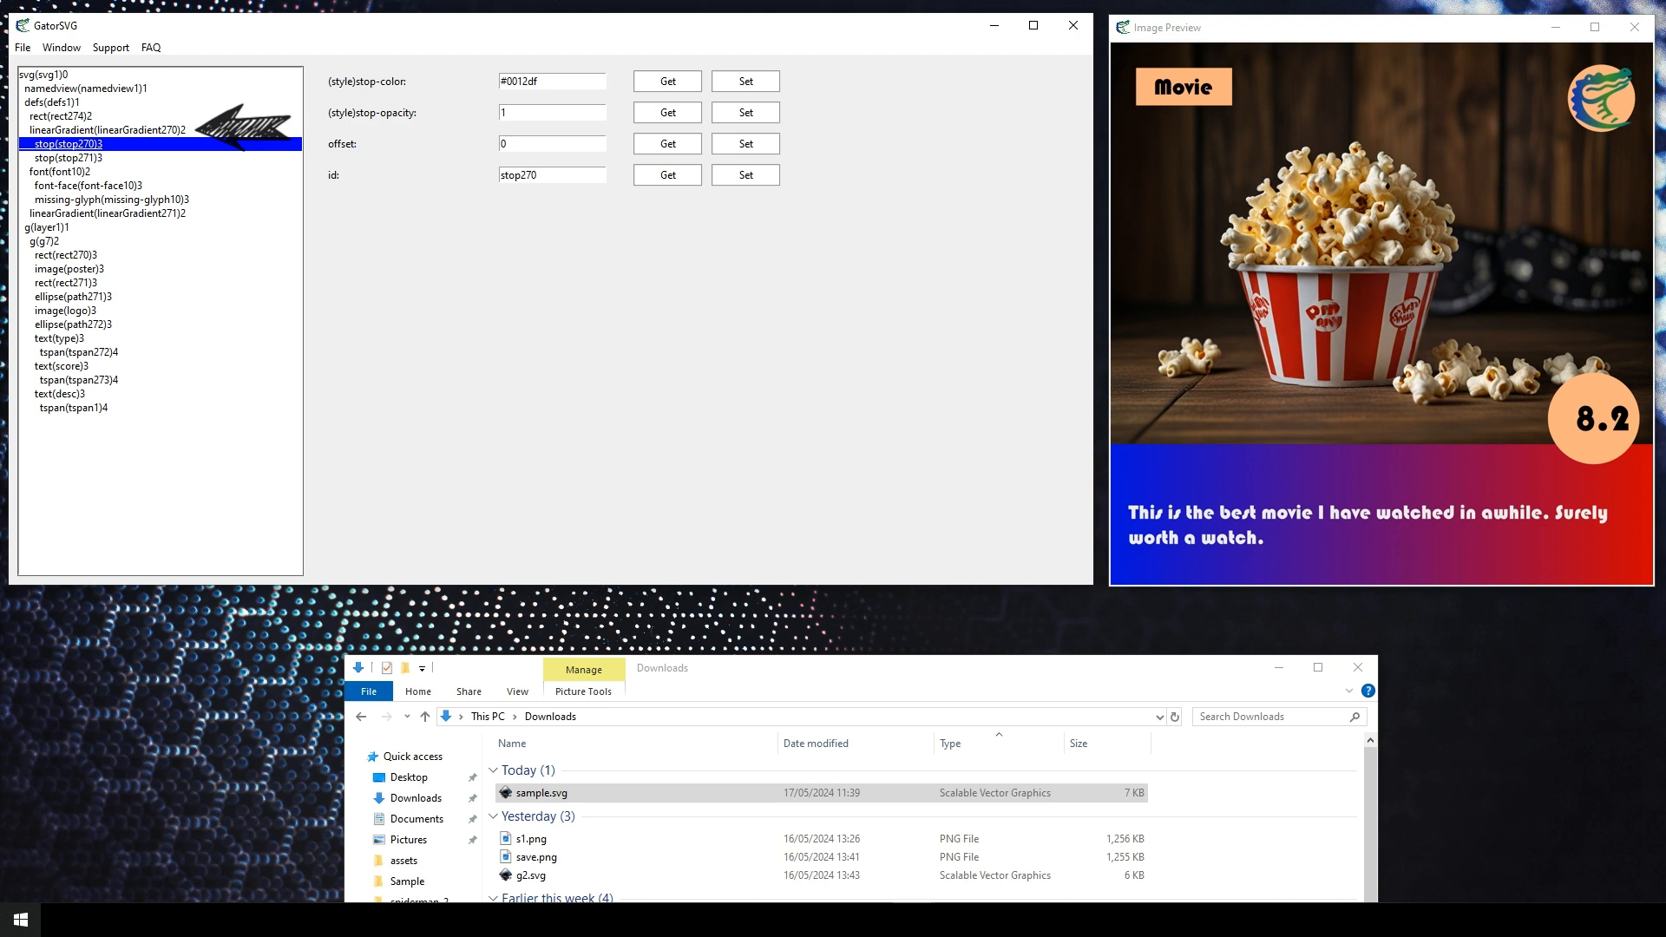
drag(528, 81, 518, 82)
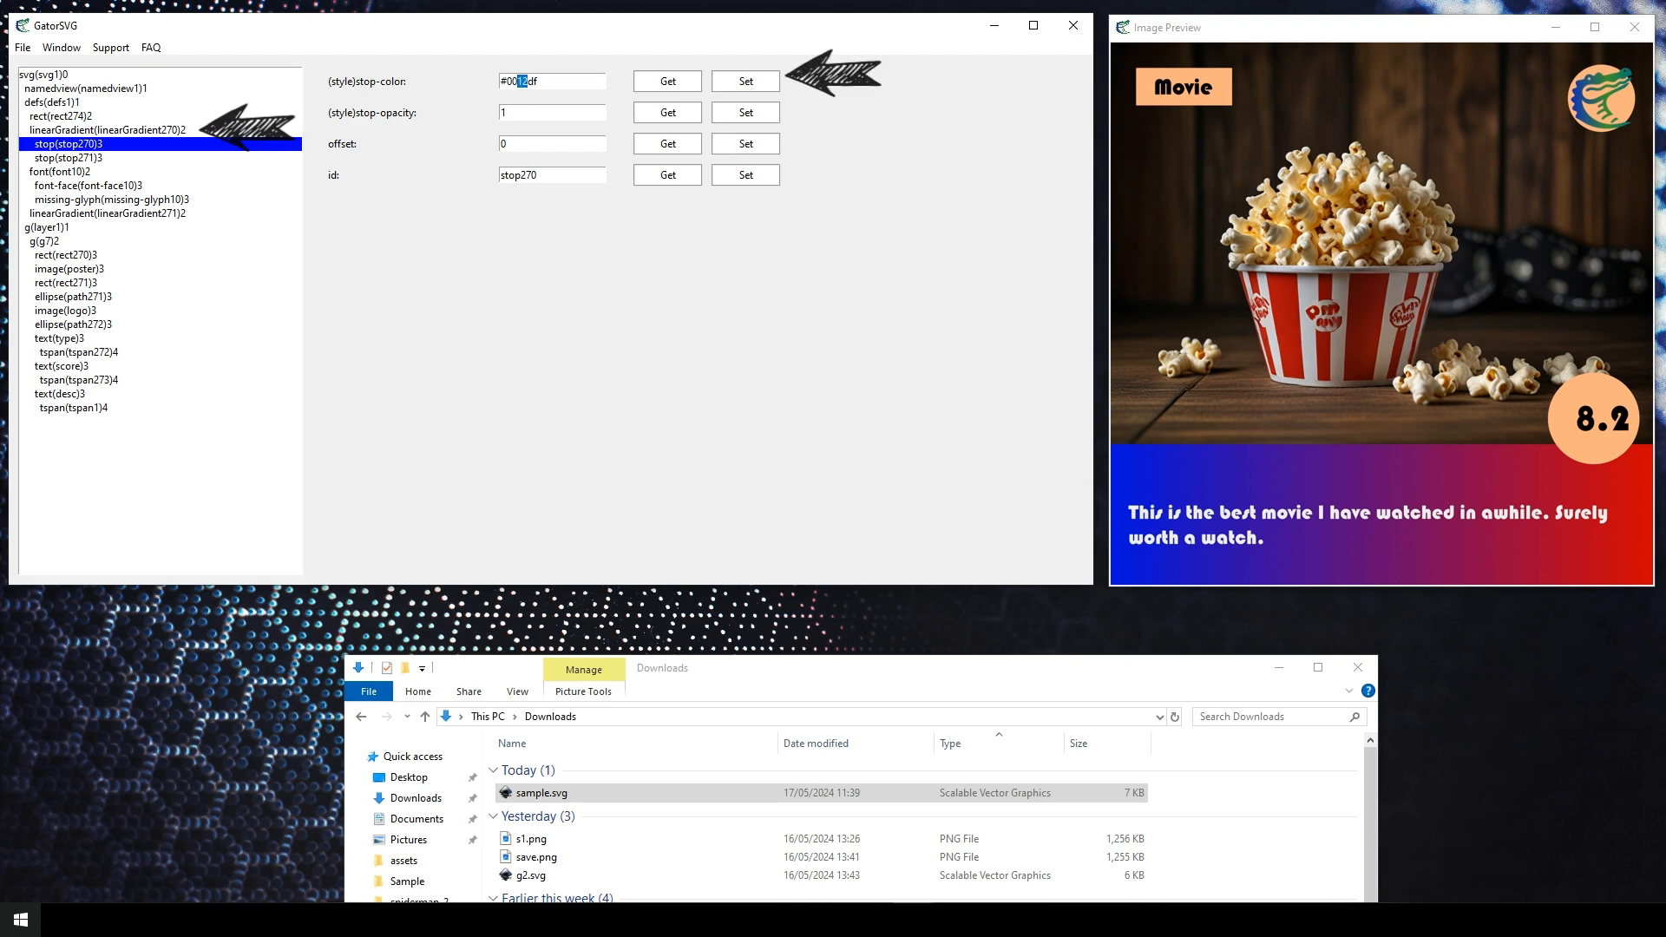
text(86)
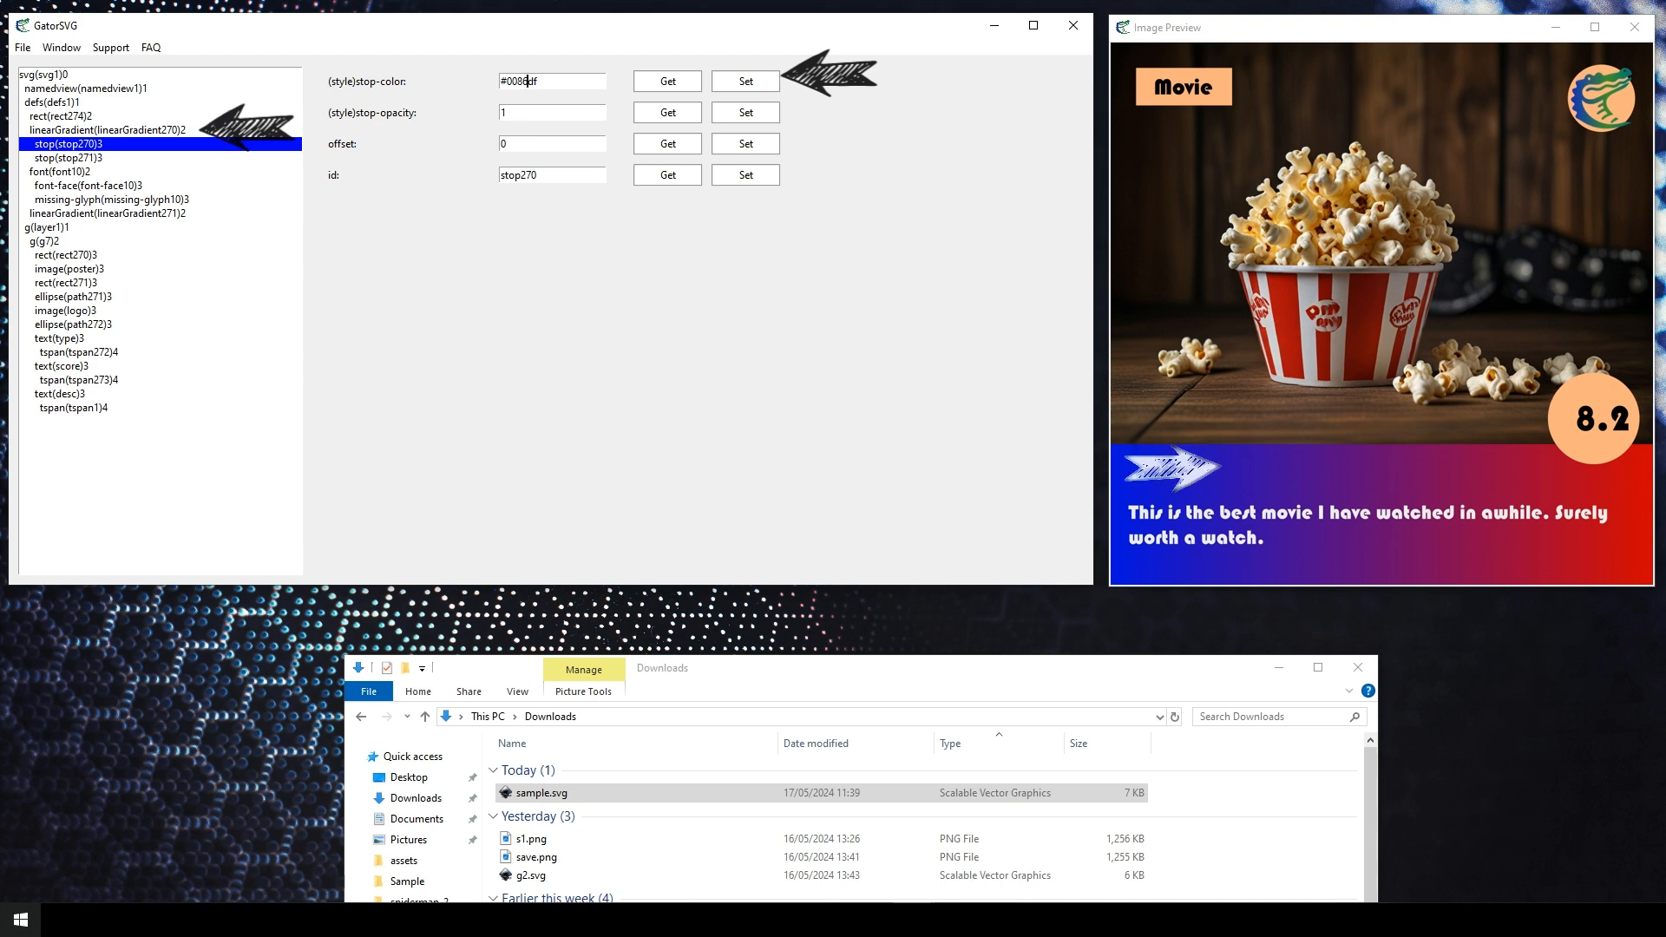
click(745, 81)
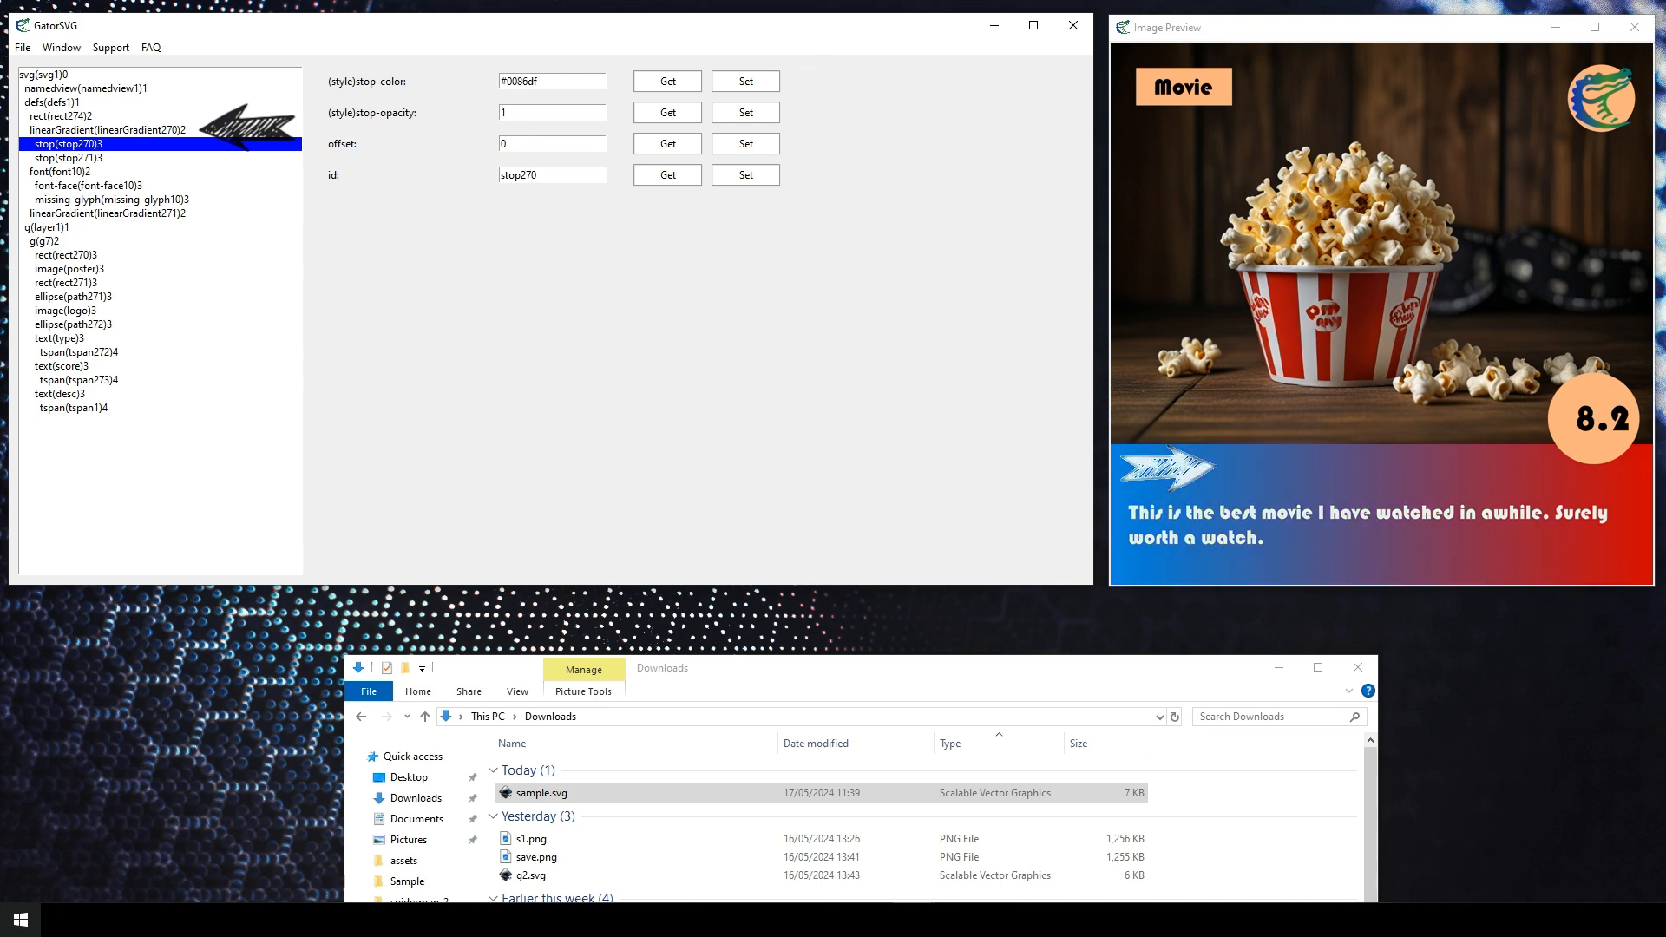
Set the stop-color of stop271 under linearGradient270 to #ce9500 and apply it
click(68, 158)
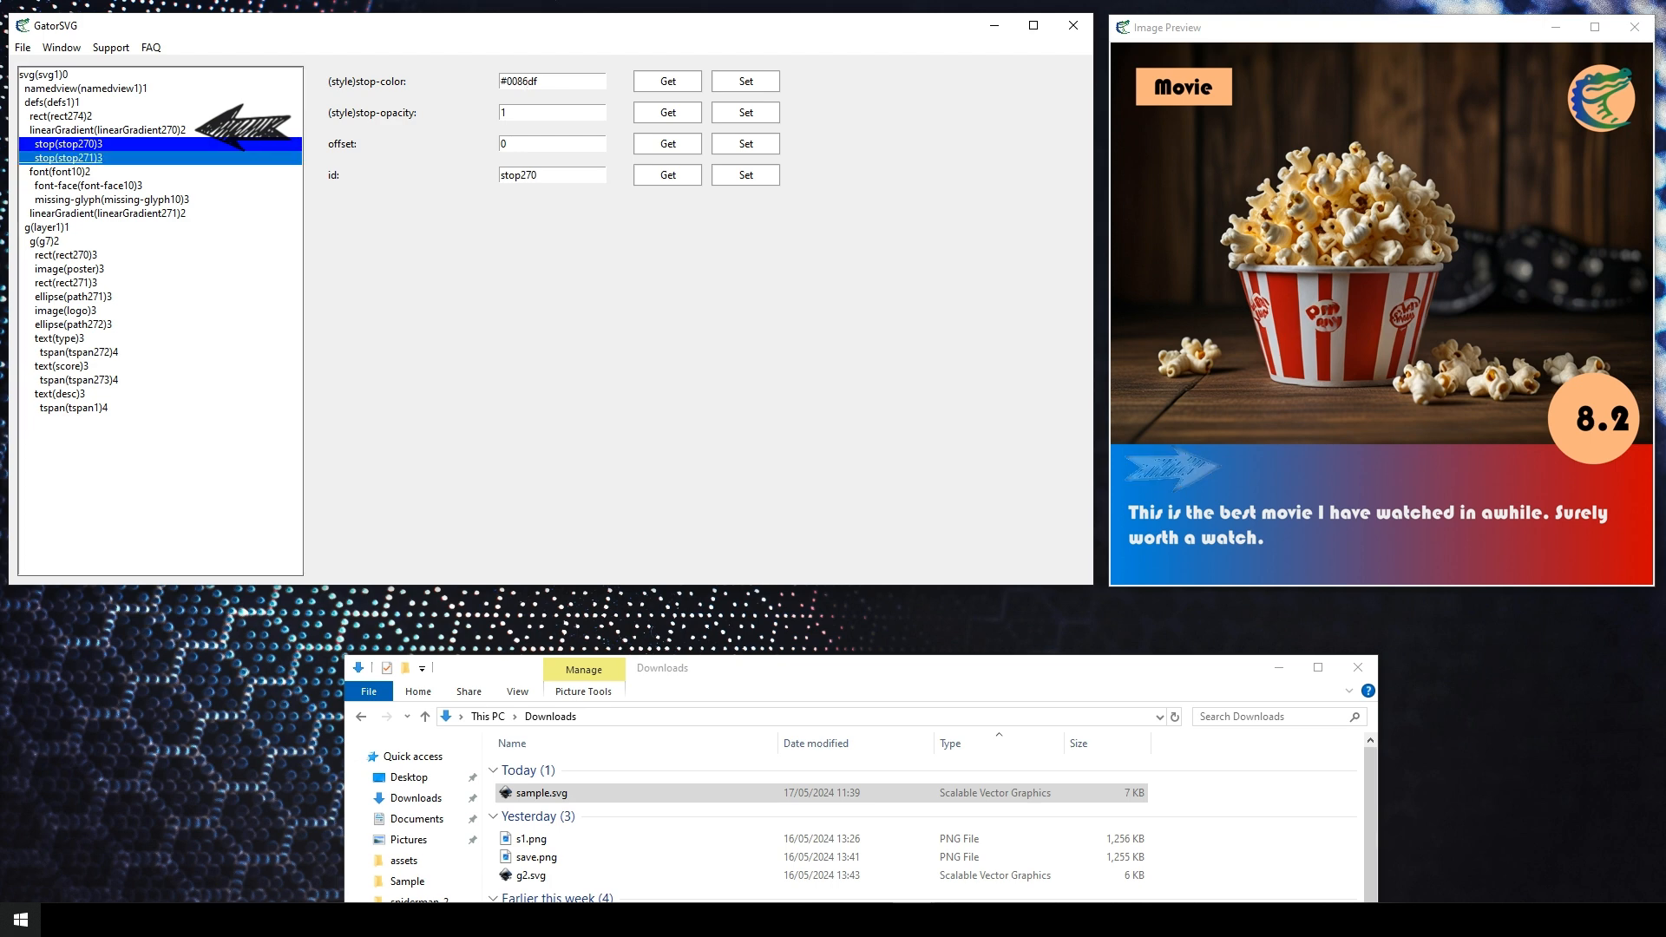
drag(527, 82, 517, 81)
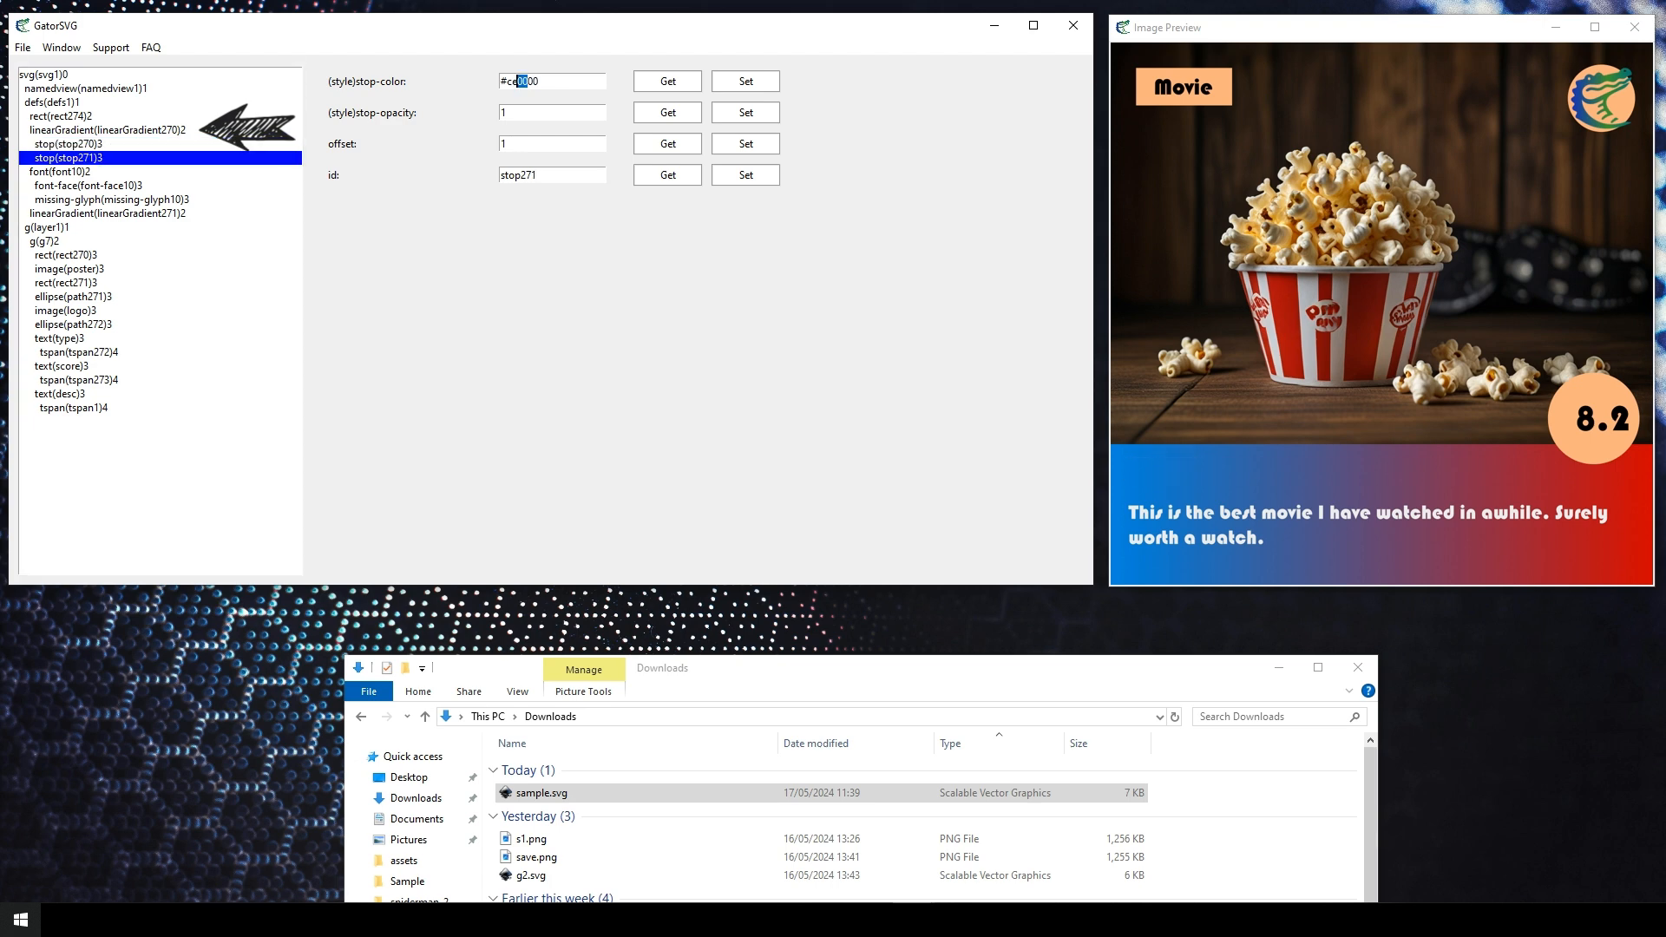
text(95)
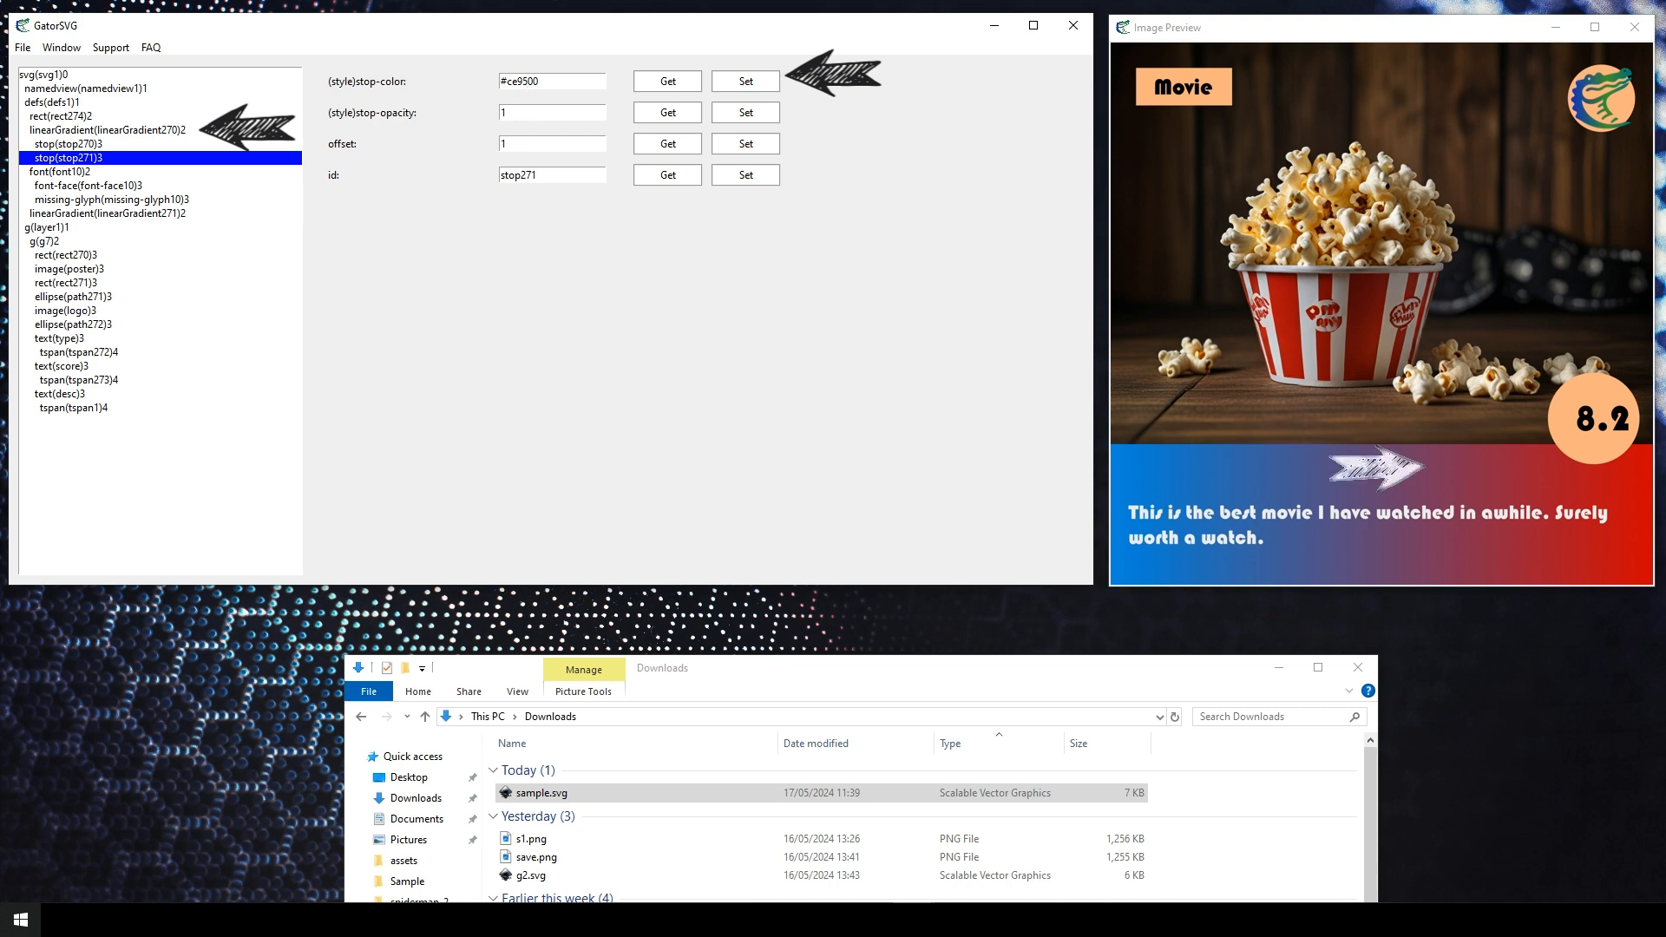
click(746, 81)
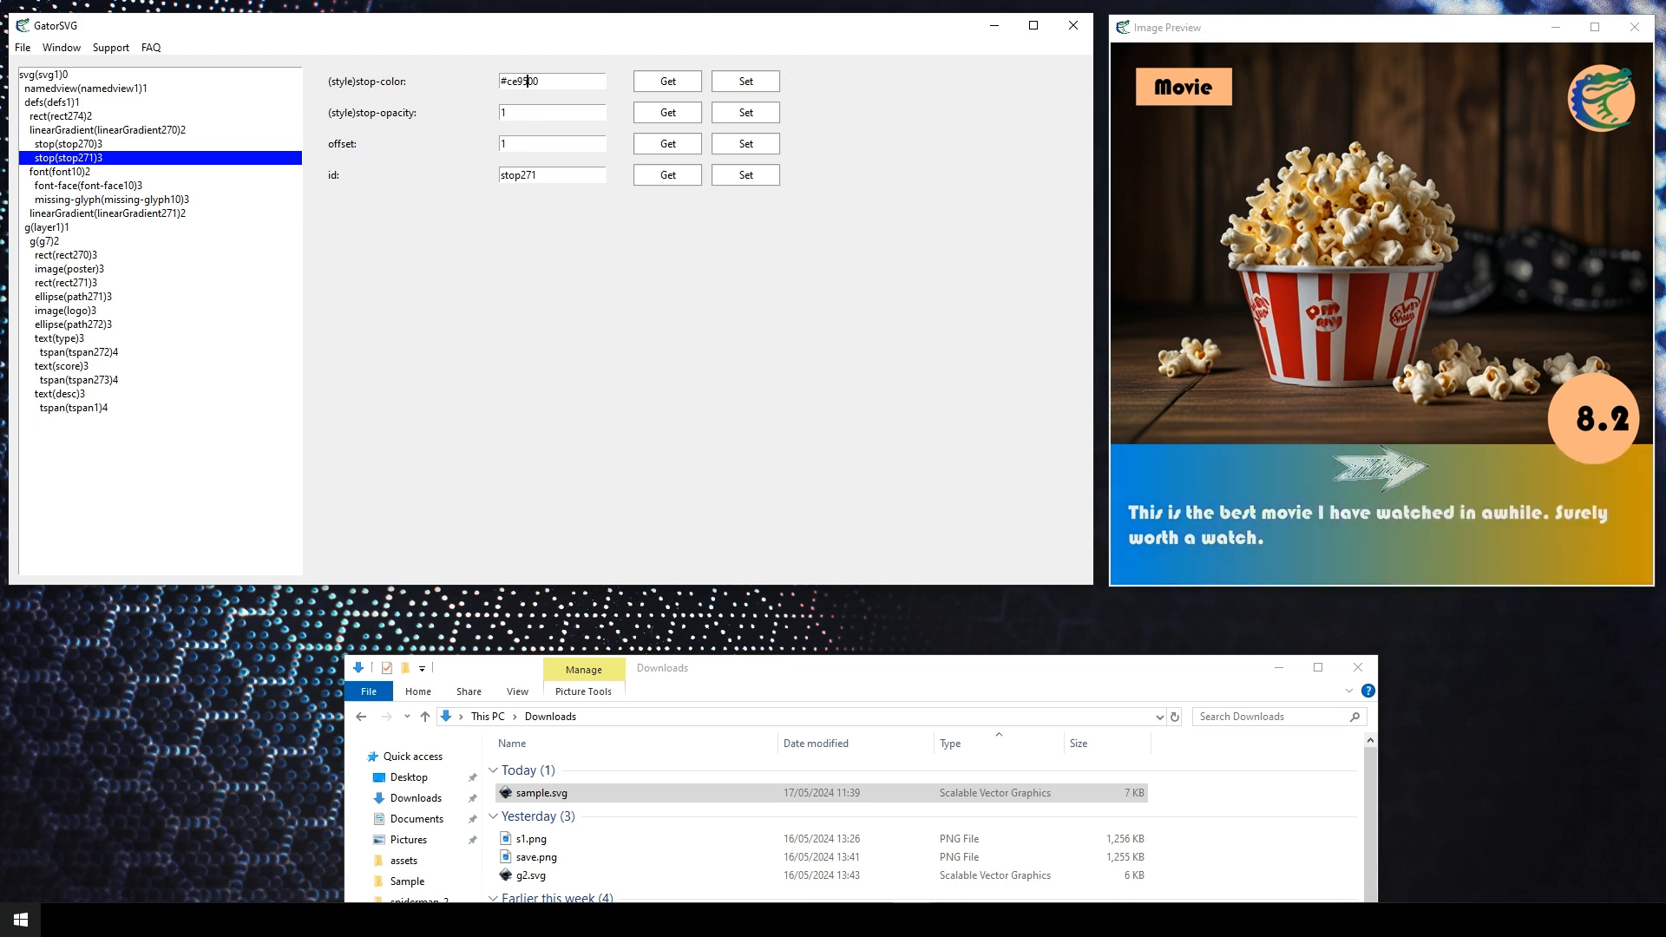
Change the file name in the "poster" image's href to clapper.jpg, keeping the assets/Sample folder path, and apply it
click(69, 269)
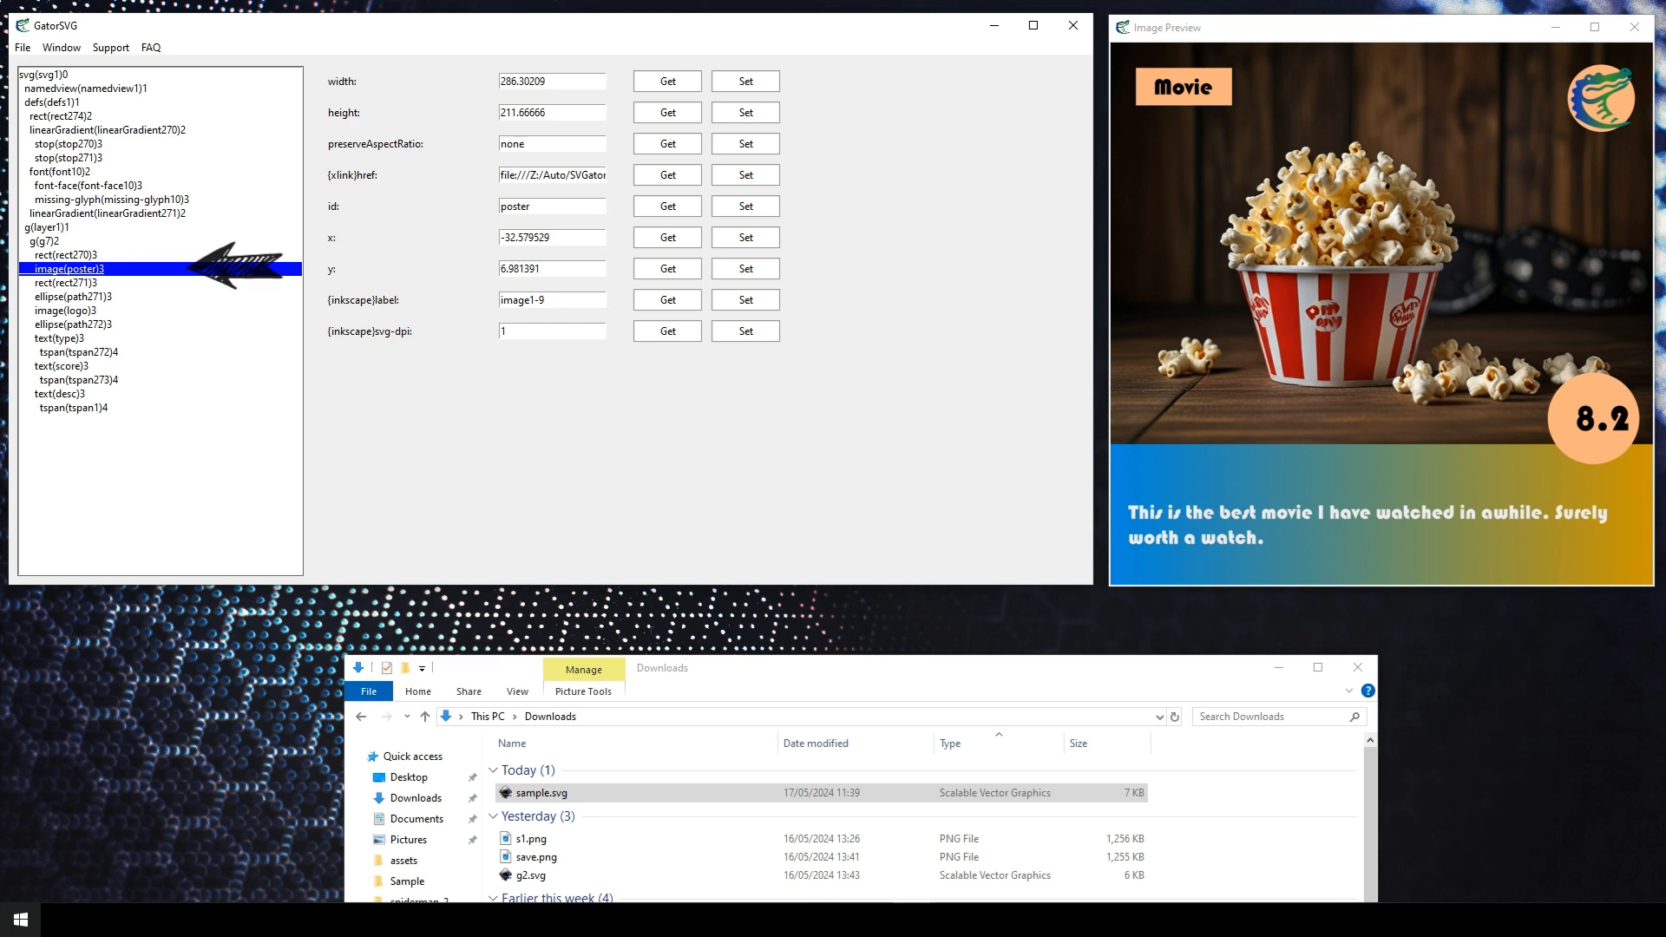
drag(553, 175, 618, 175)
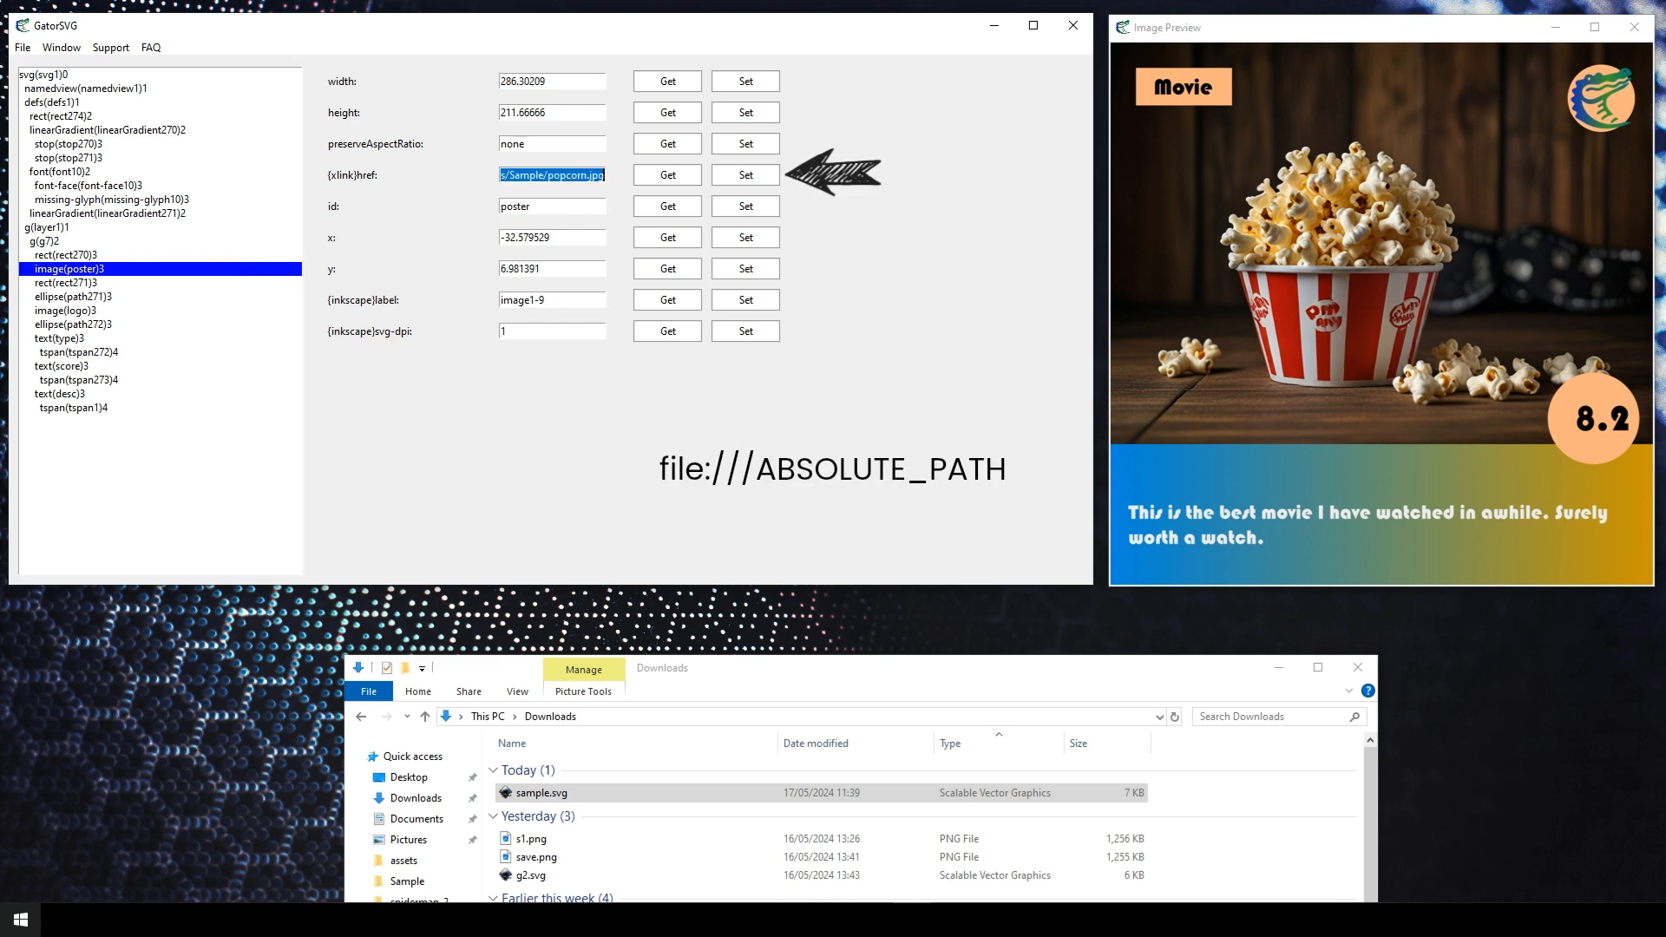
click(586, 175)
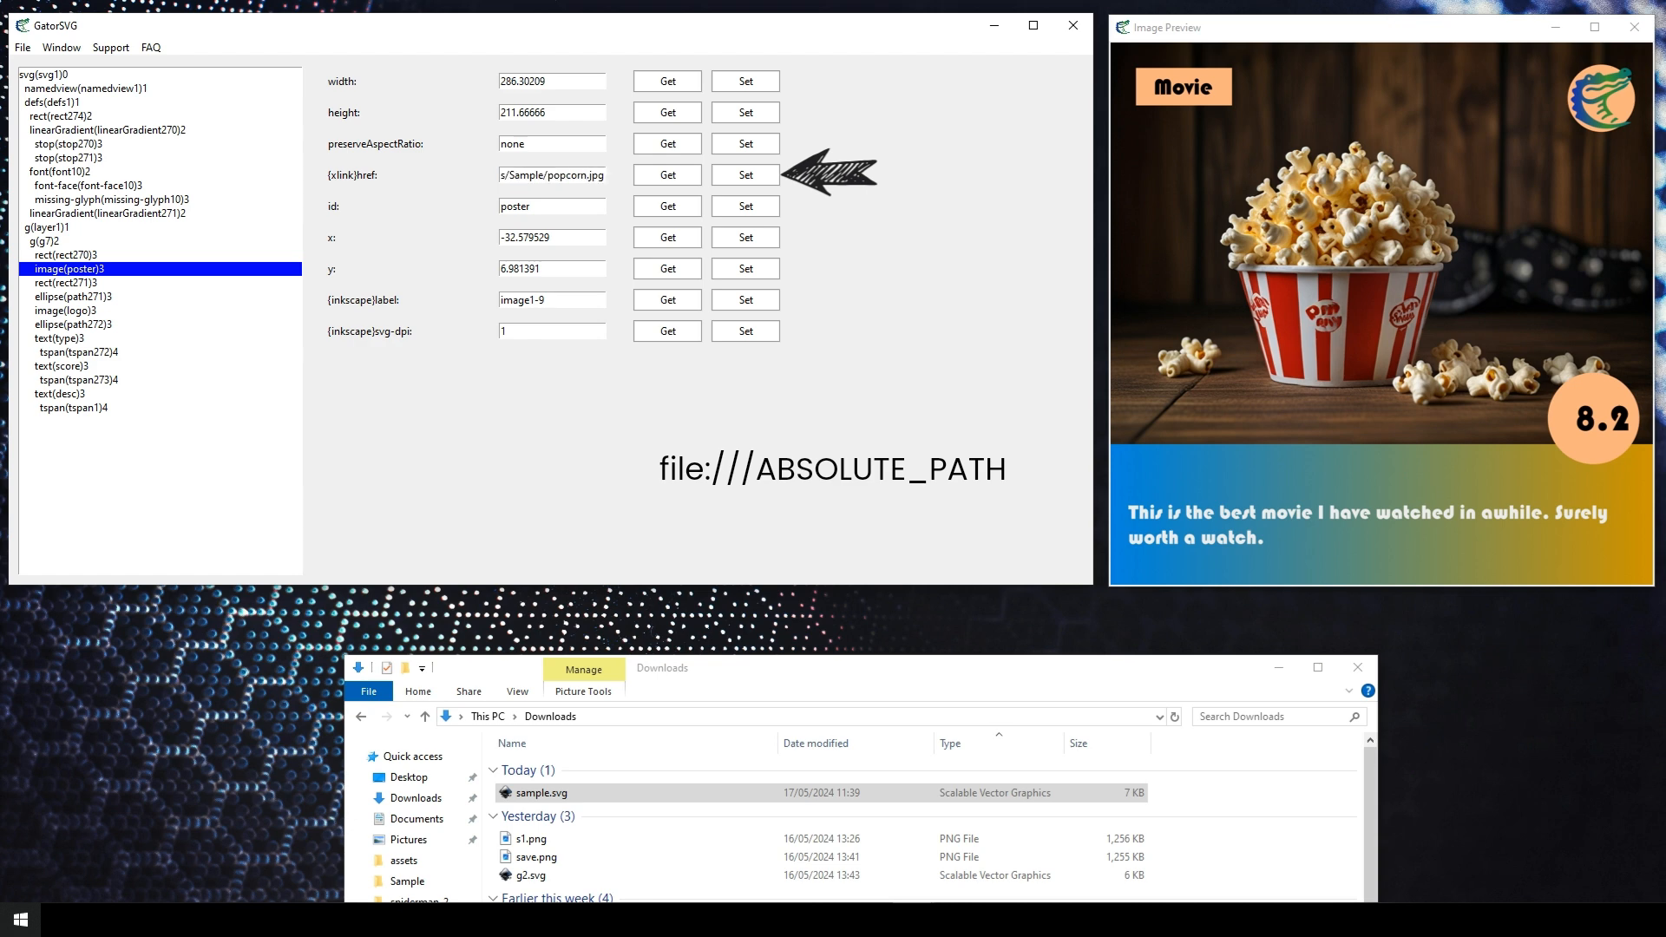
key(BackSpace)
key(BackSpace)
key(BackSpace)
key(BackSpace)
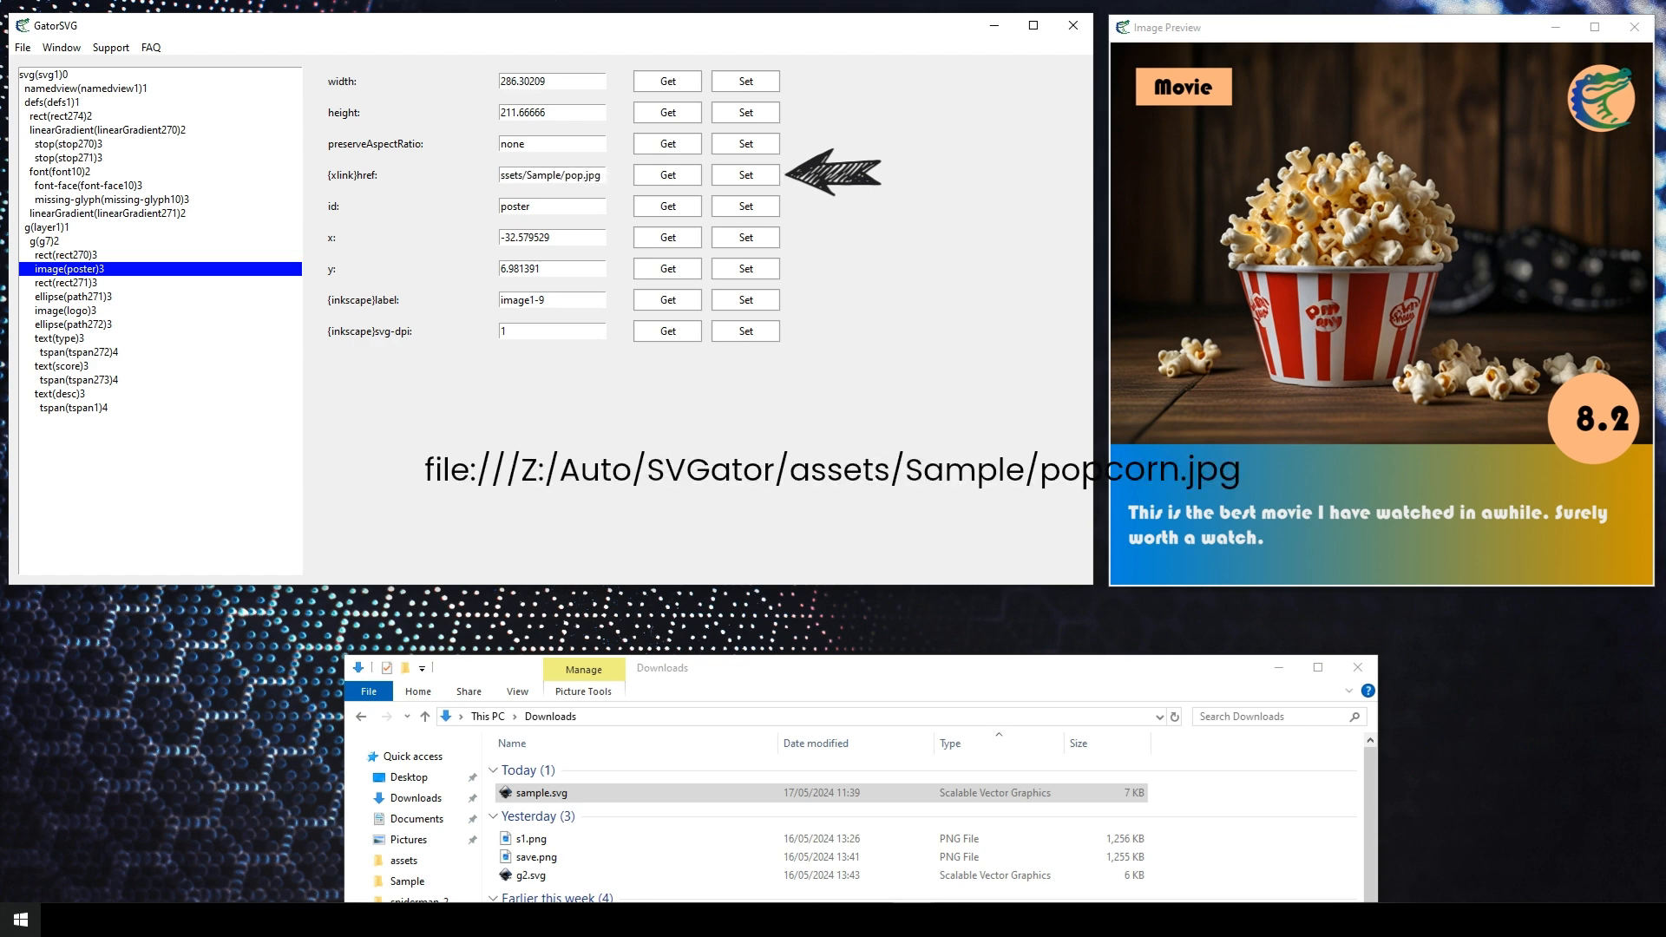
key(BackSpace)
key(BackSpace)
key(BackSpace)
text(cla)
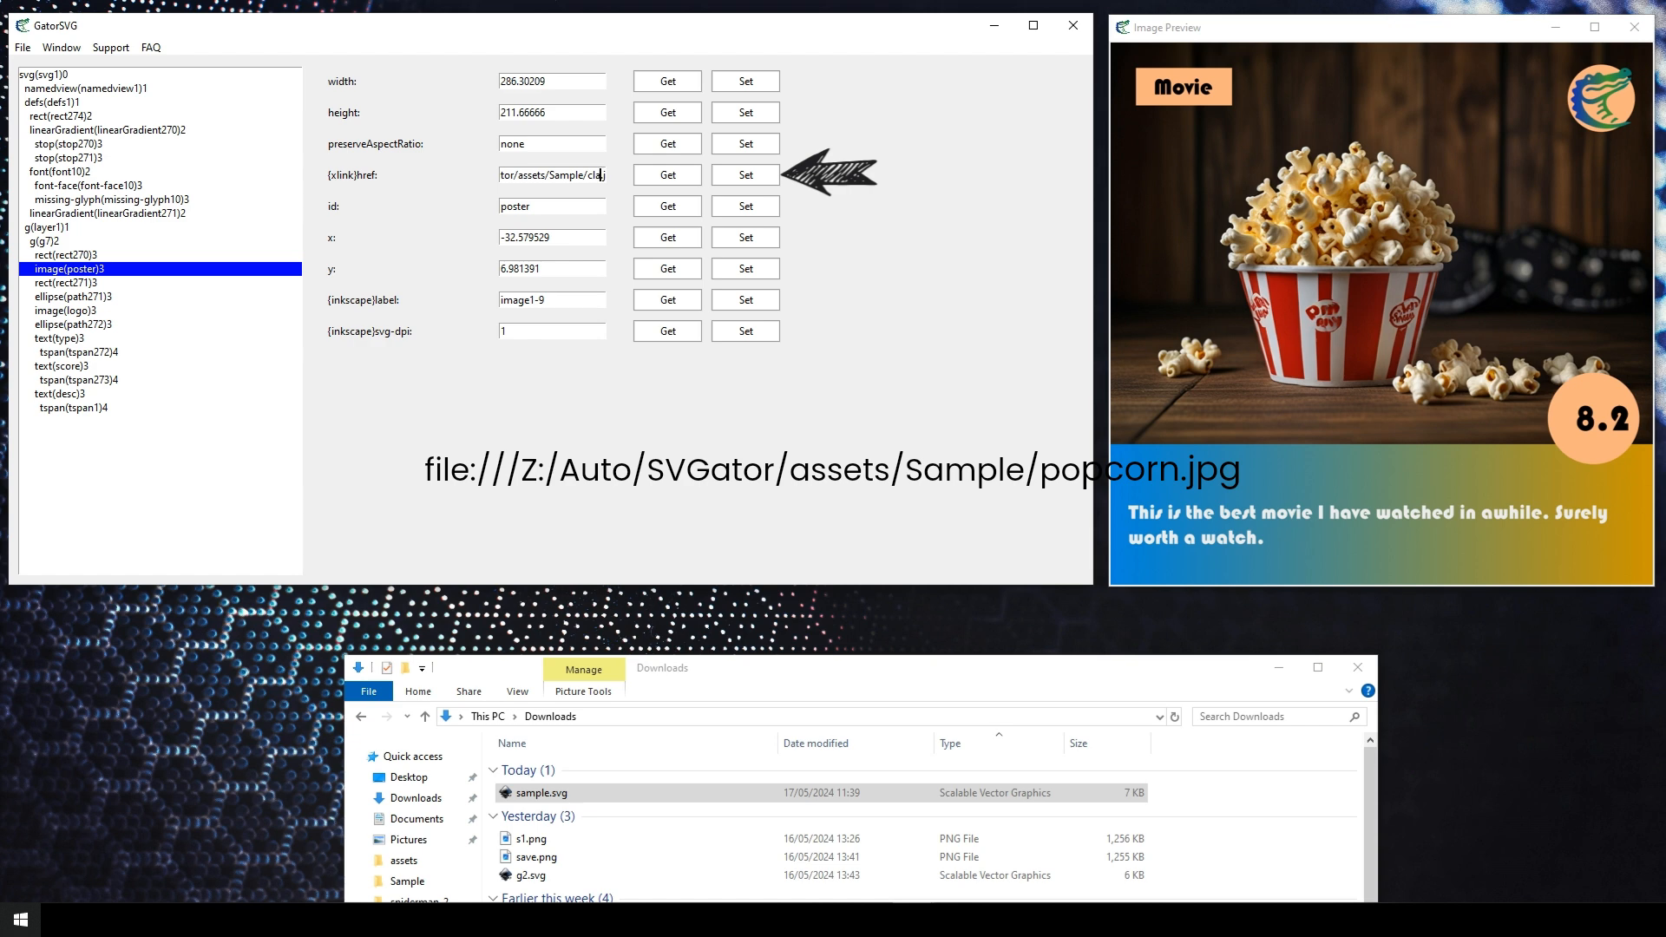
text(pper)
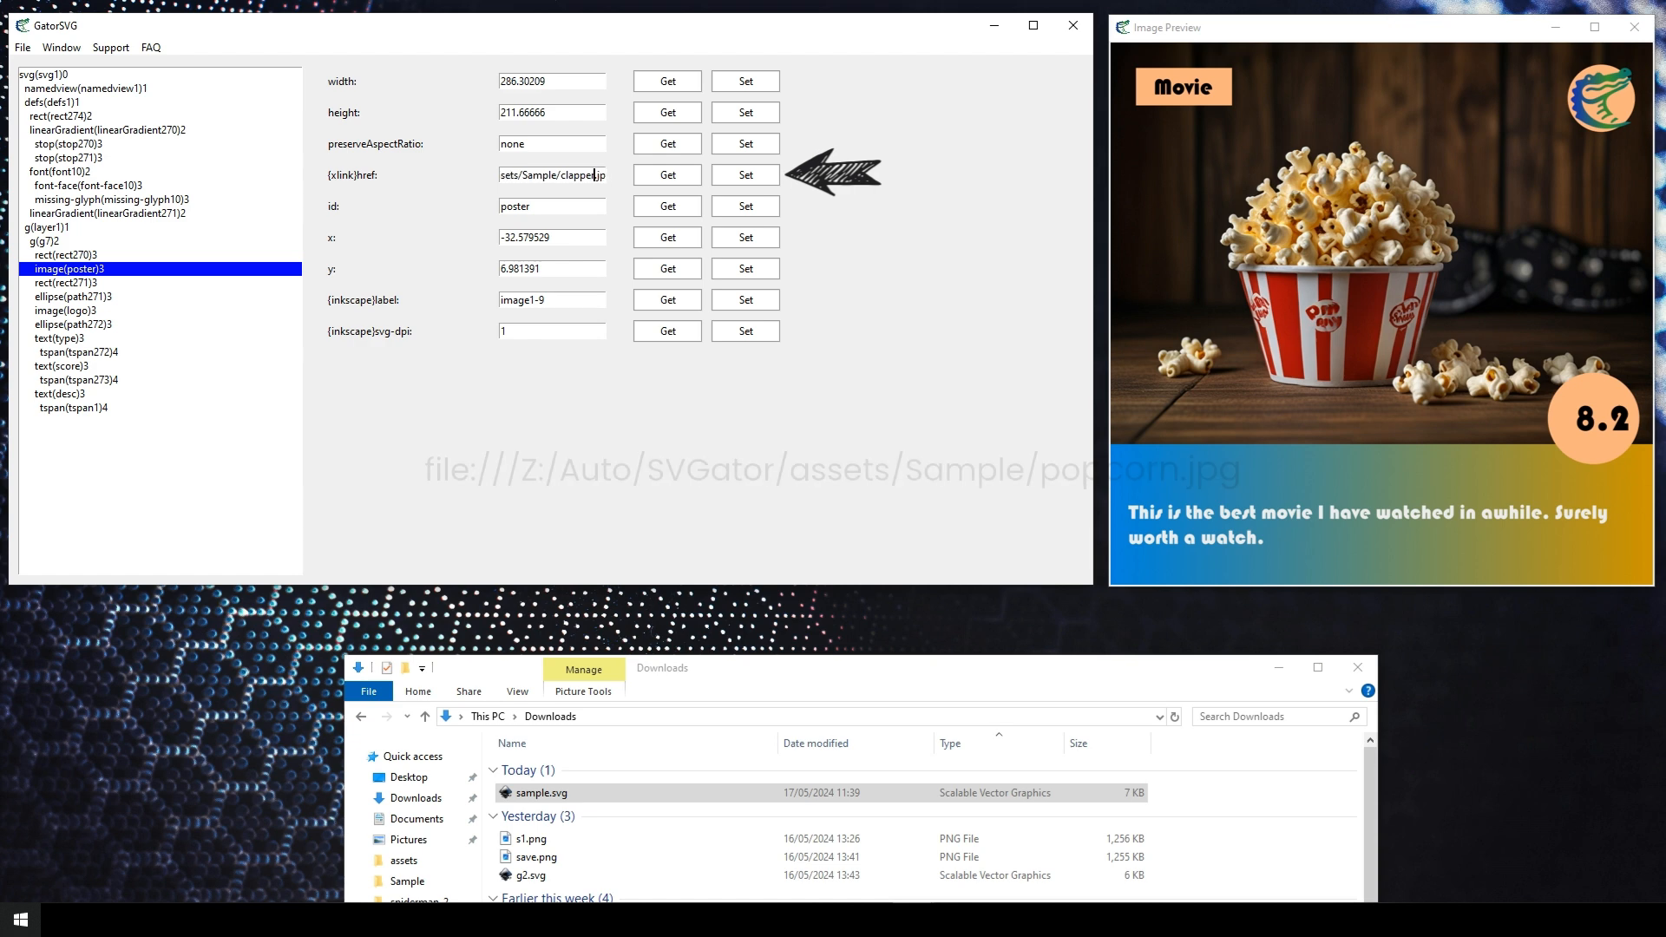
click(746, 175)
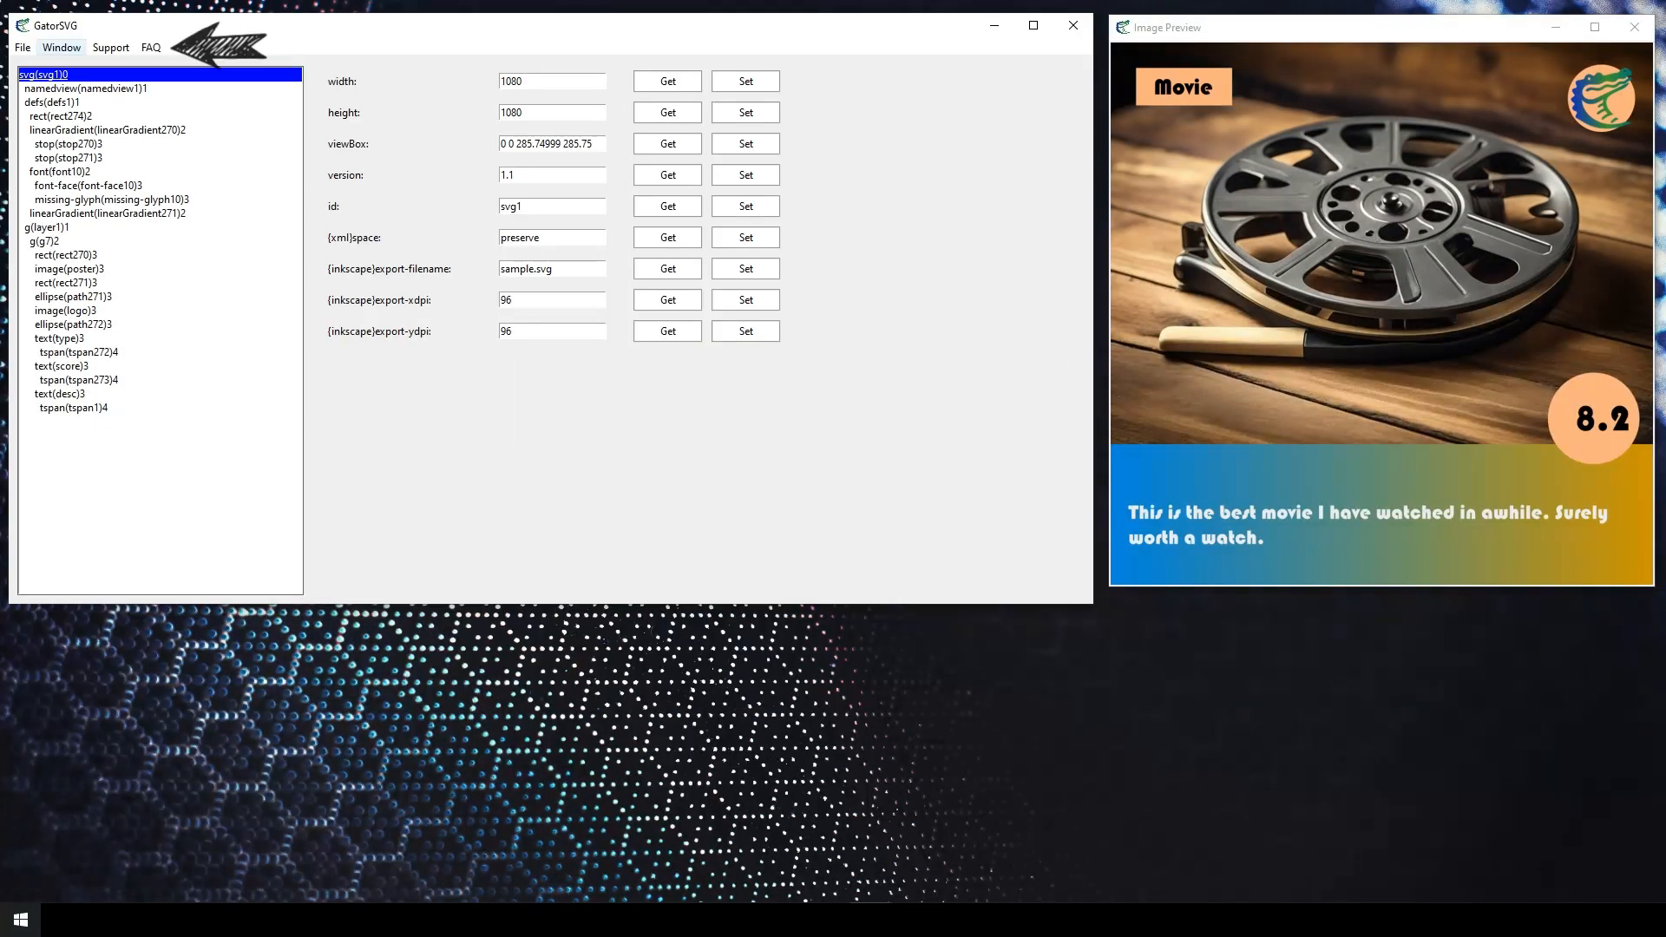
Open the Quick Edit window and add an empty entry to it
click(61, 48)
click(84, 83)
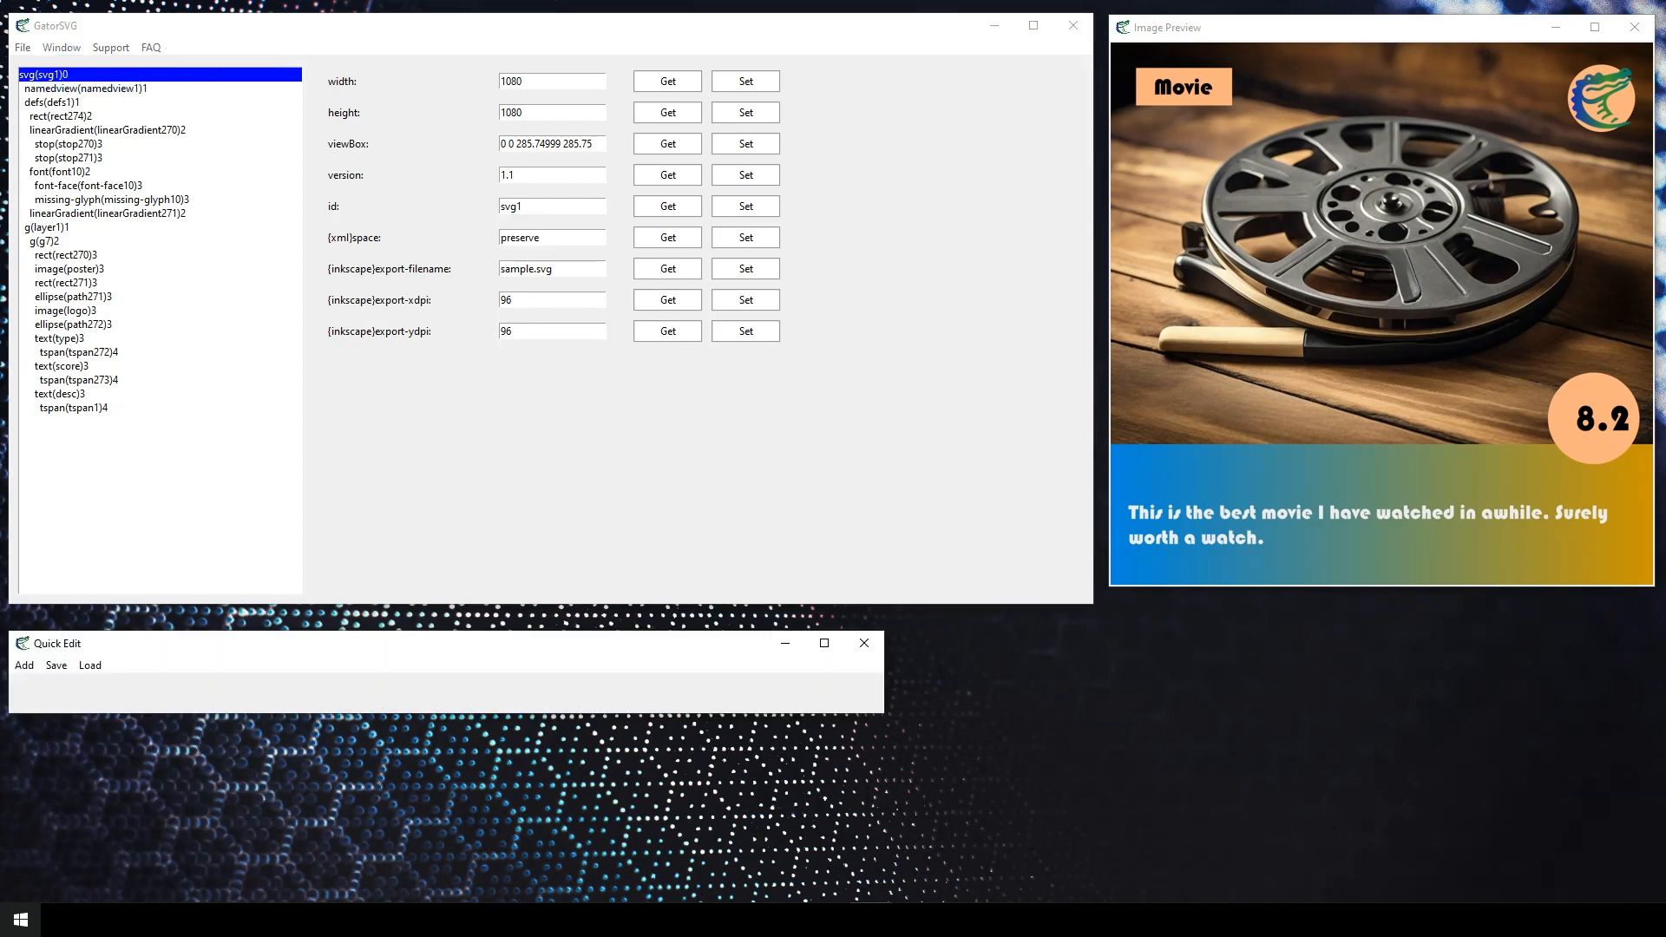
click(24, 664)
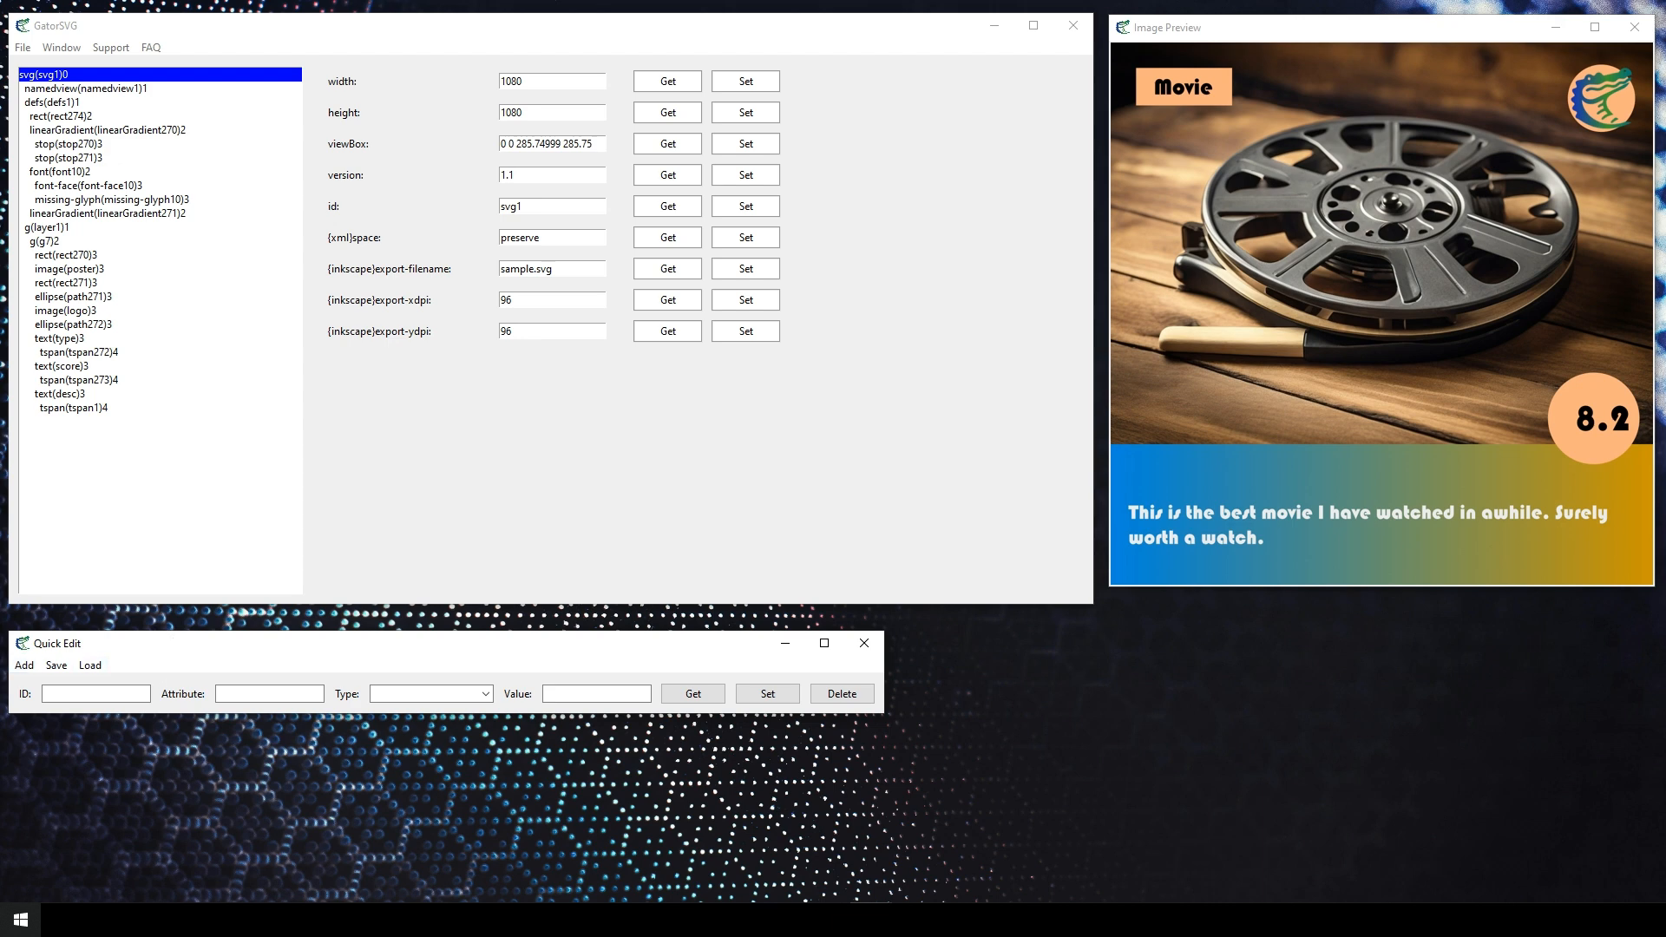
Point the Quick Edit entry at the tspan under "score" with ID tspan273 and attribute {svg}tspan
click(79, 380)
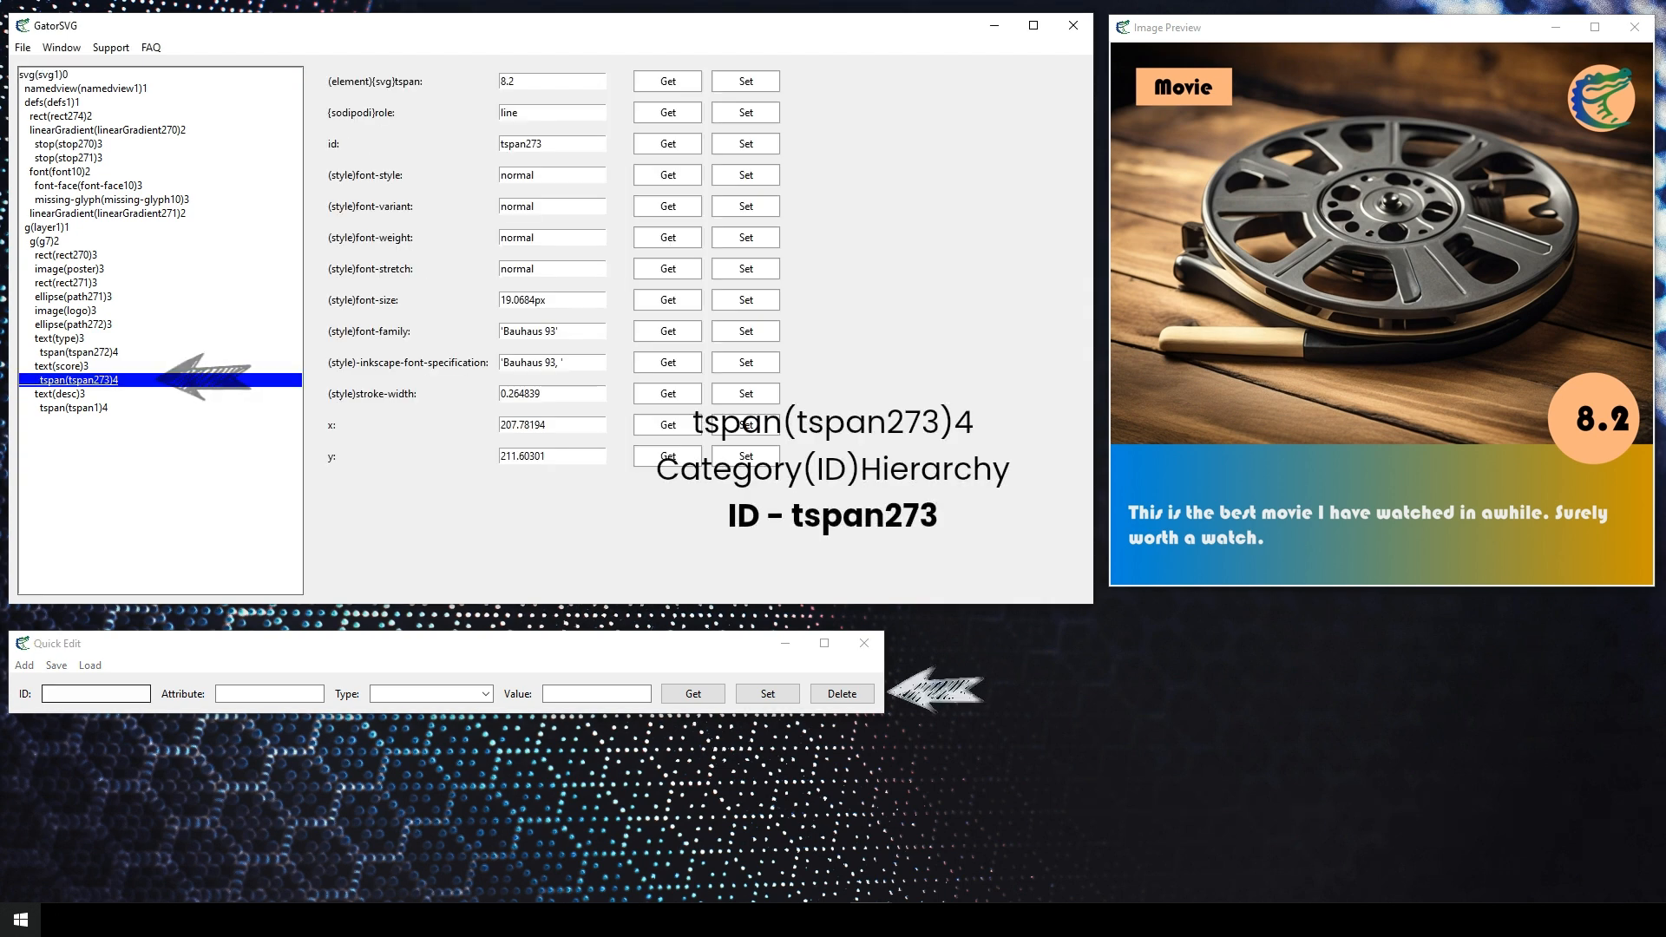
click(96, 694)
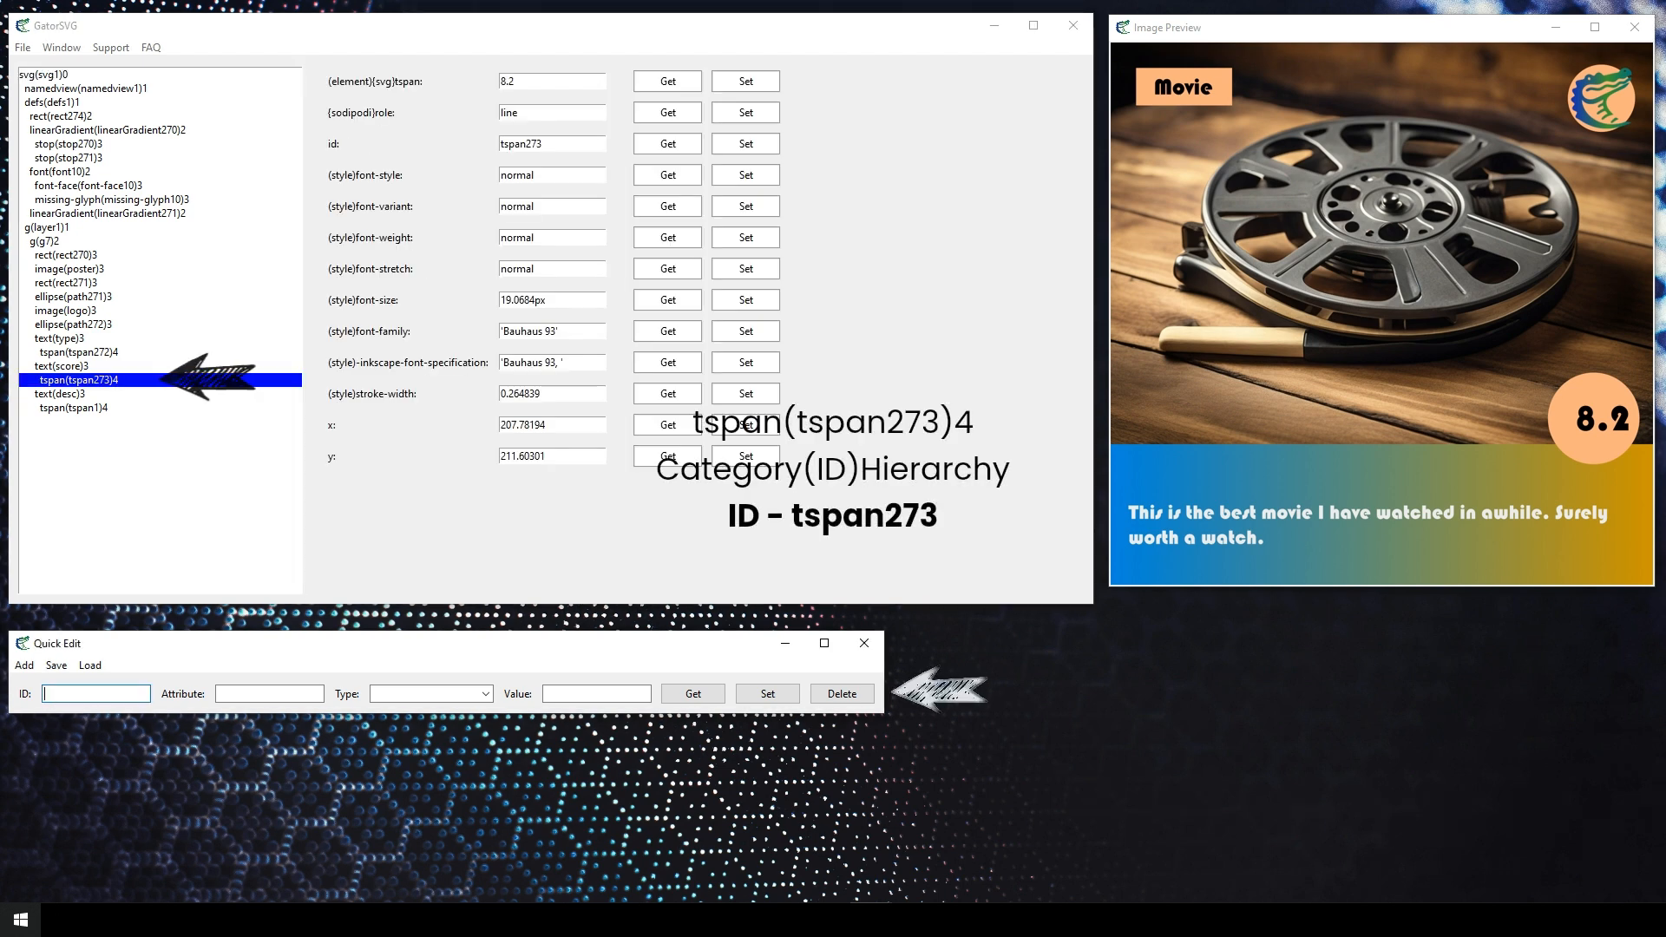
text(tspan)
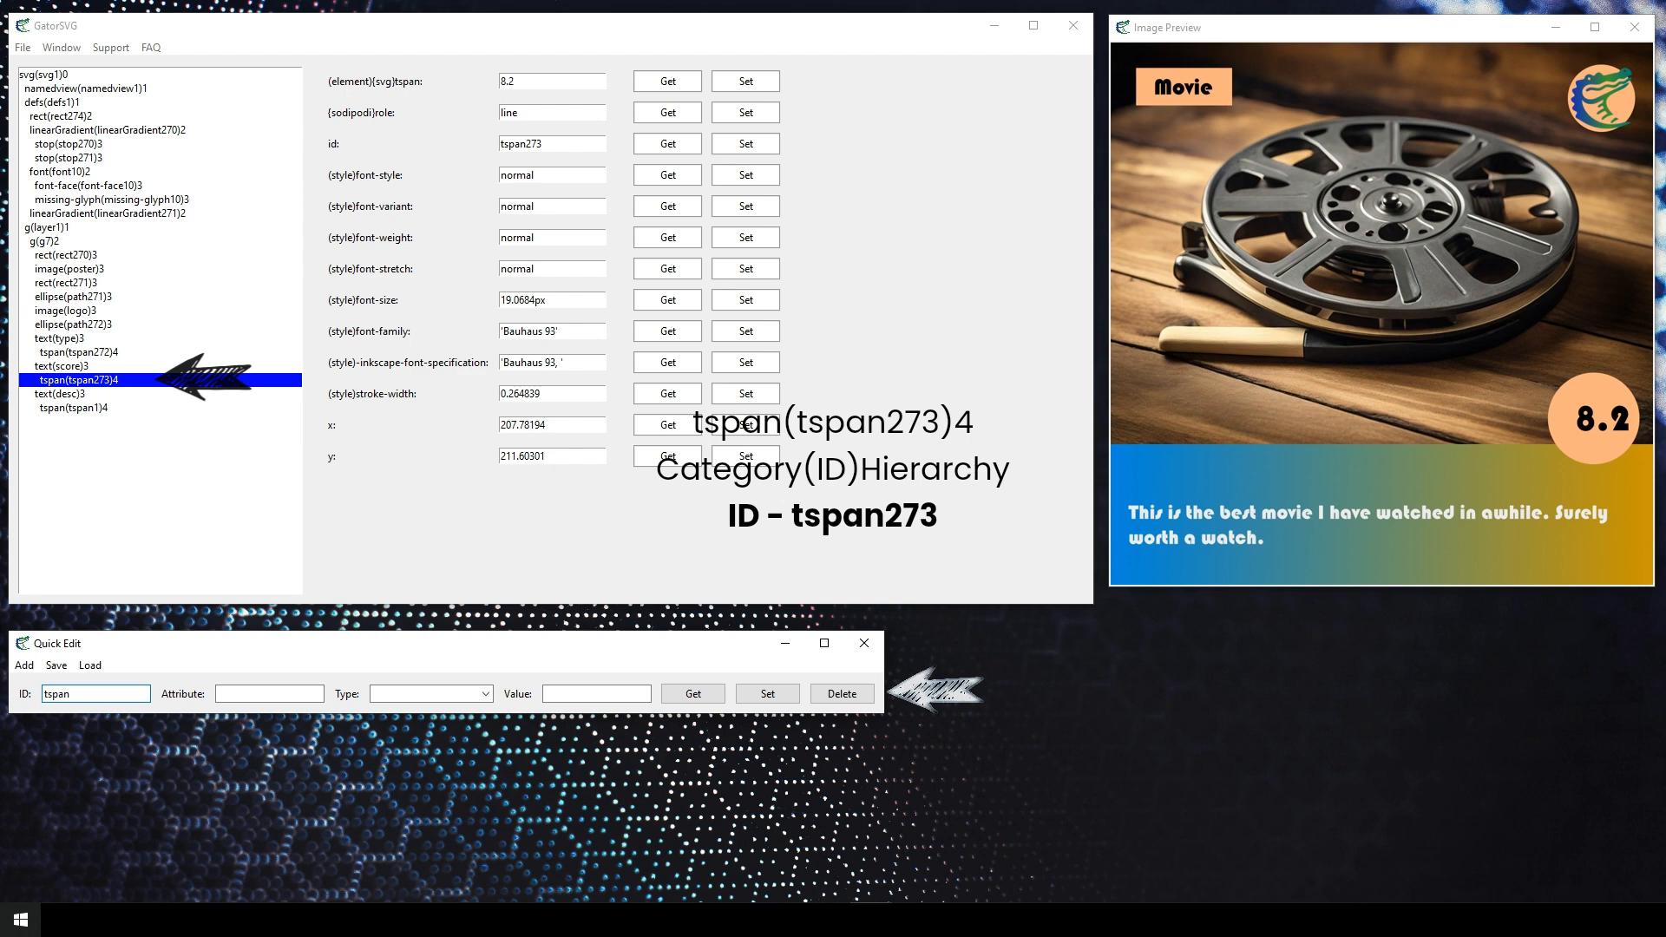
text(273)
key(Tab)
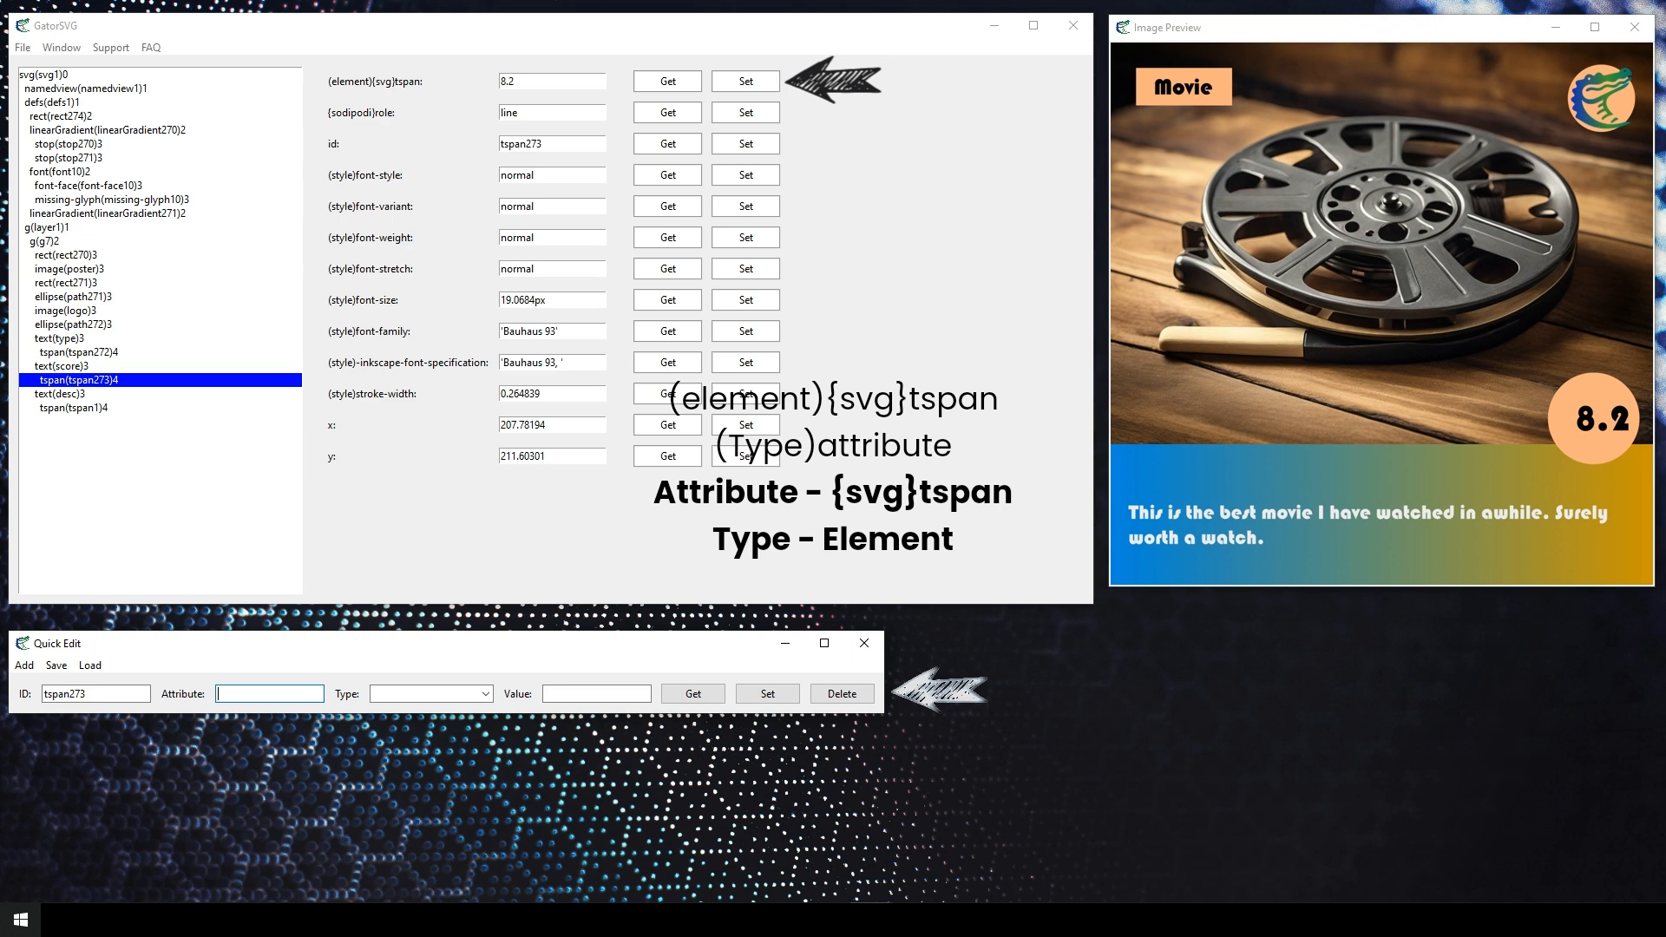
text({})
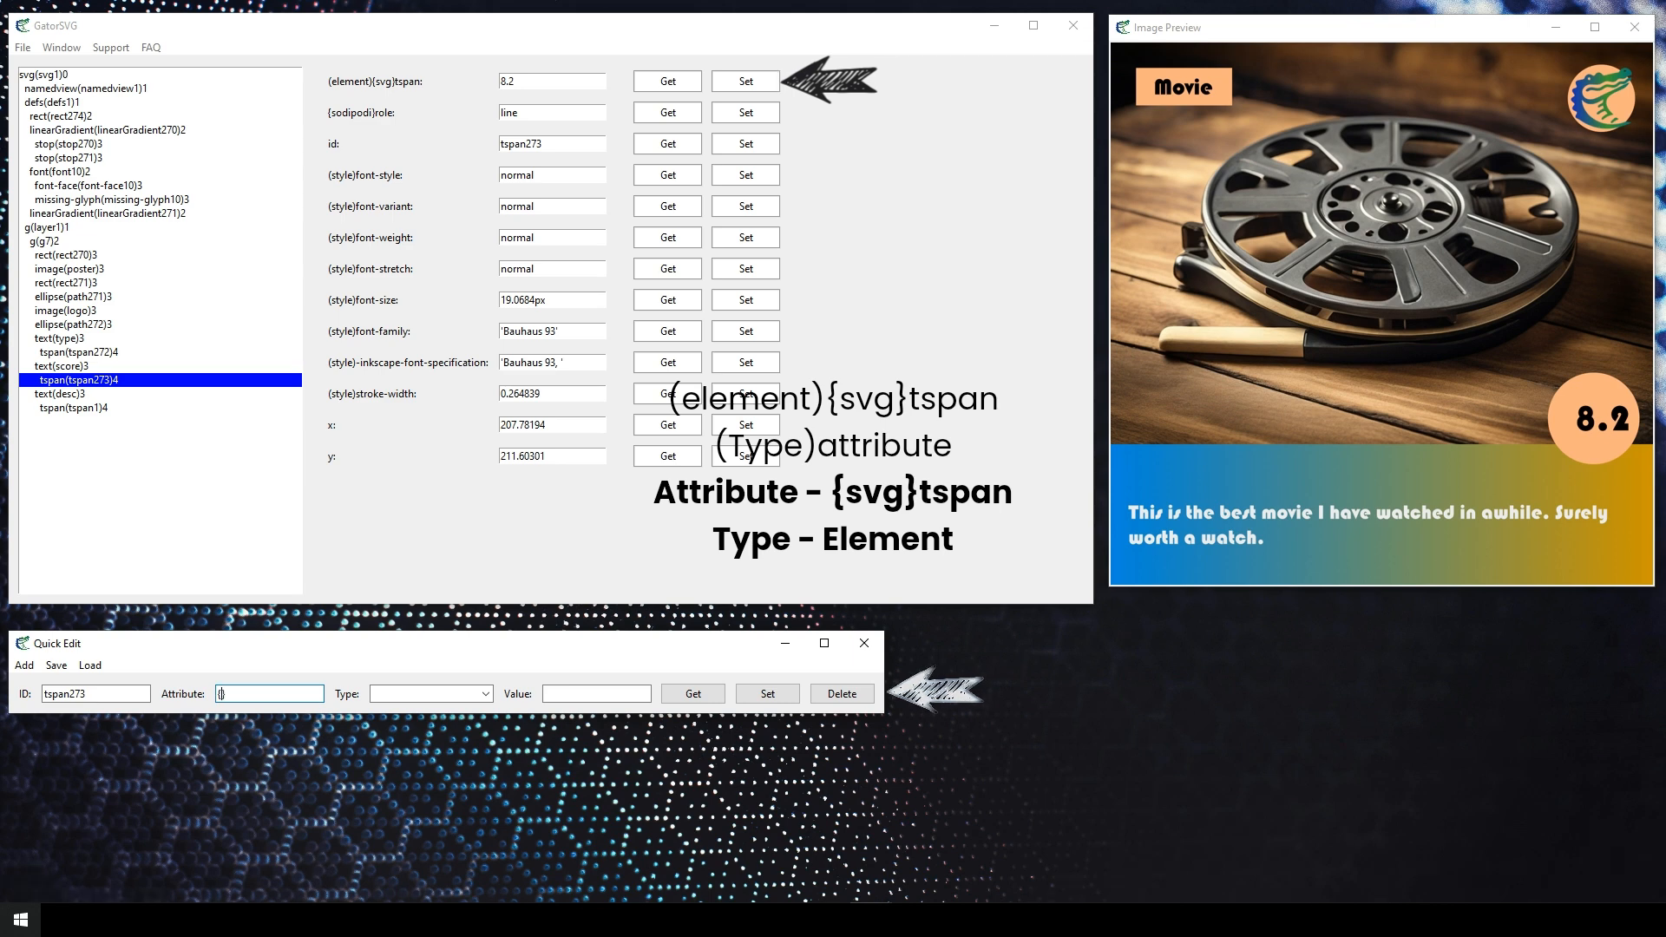
key(Left)
text(sv)
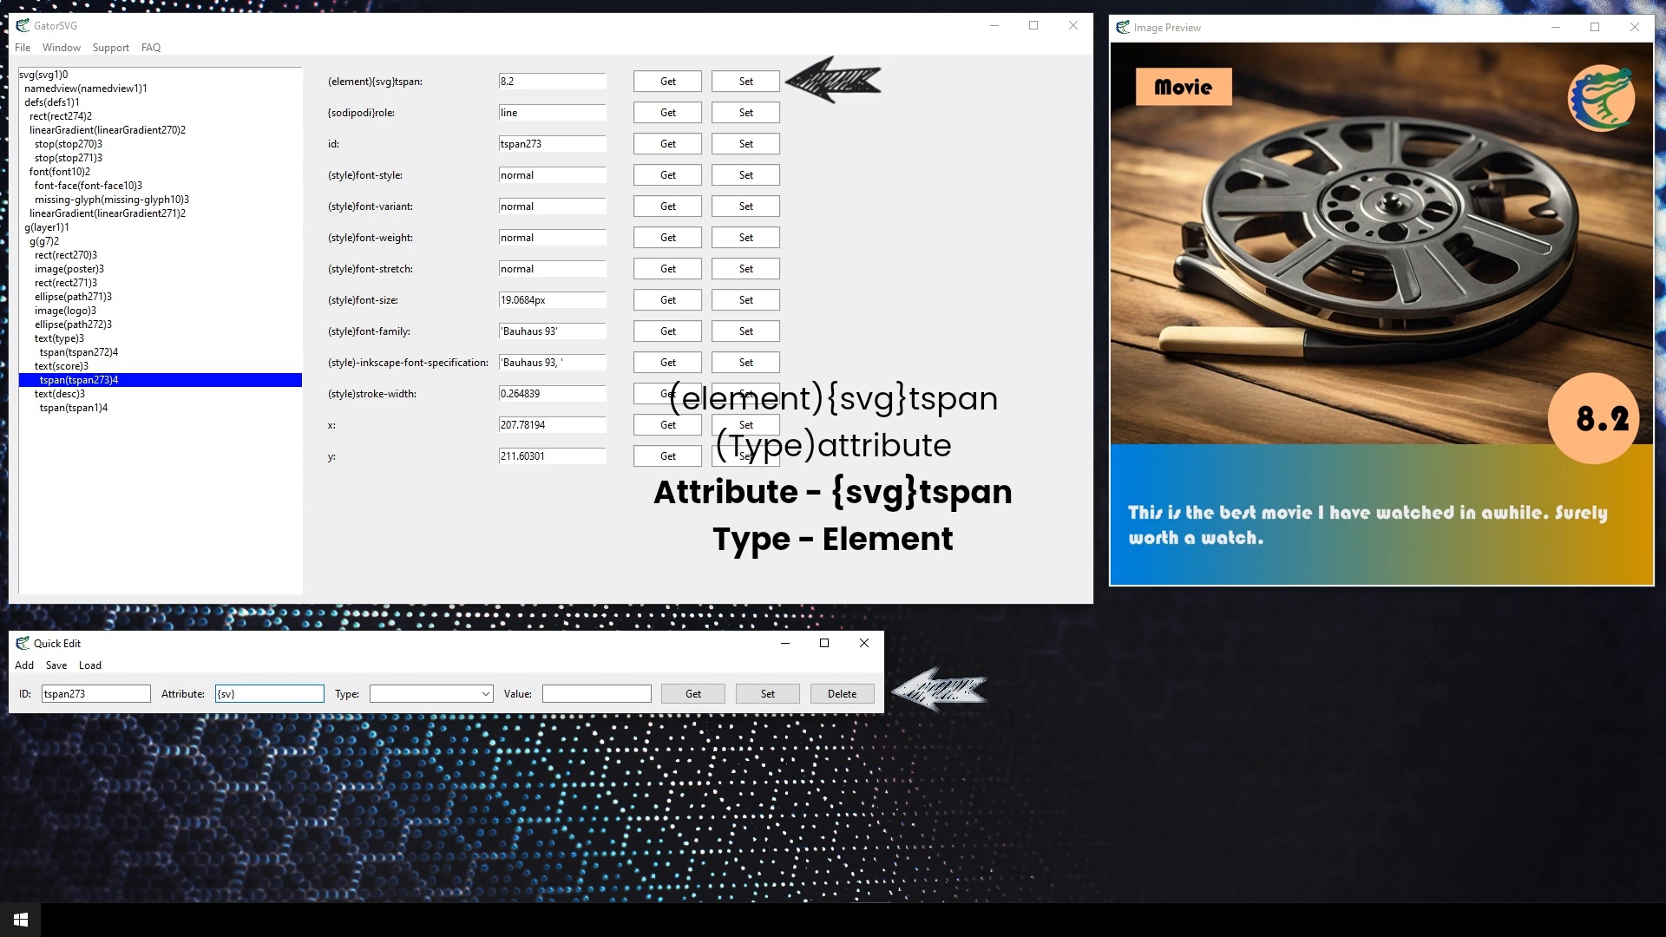
text(g})
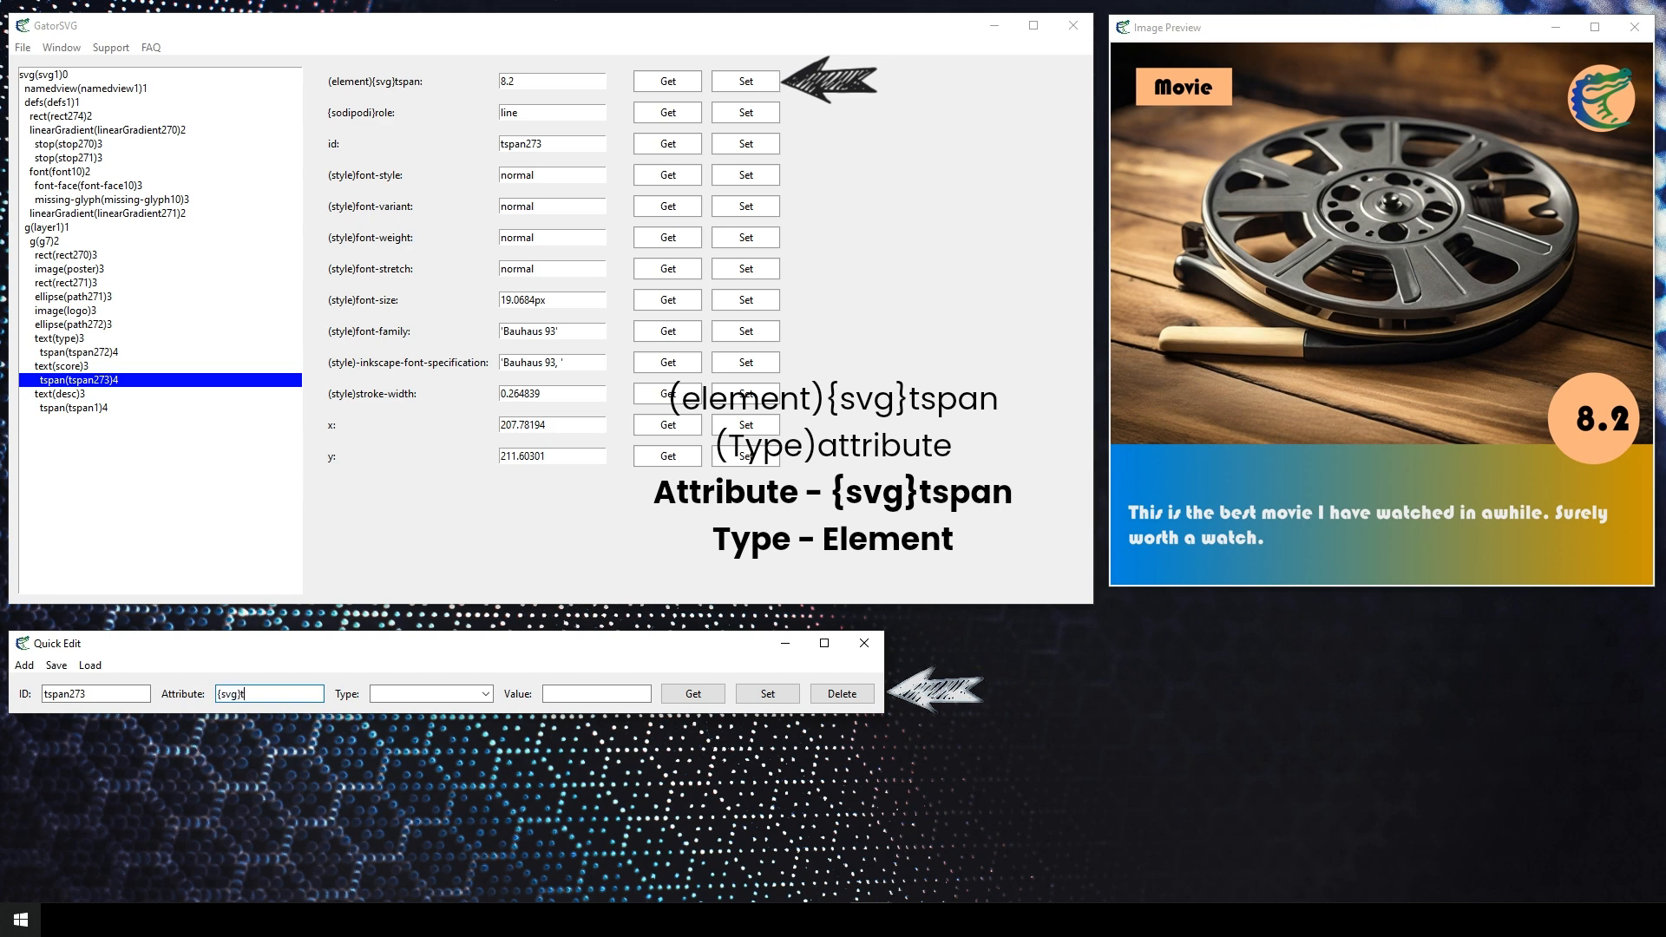
text(tspan)
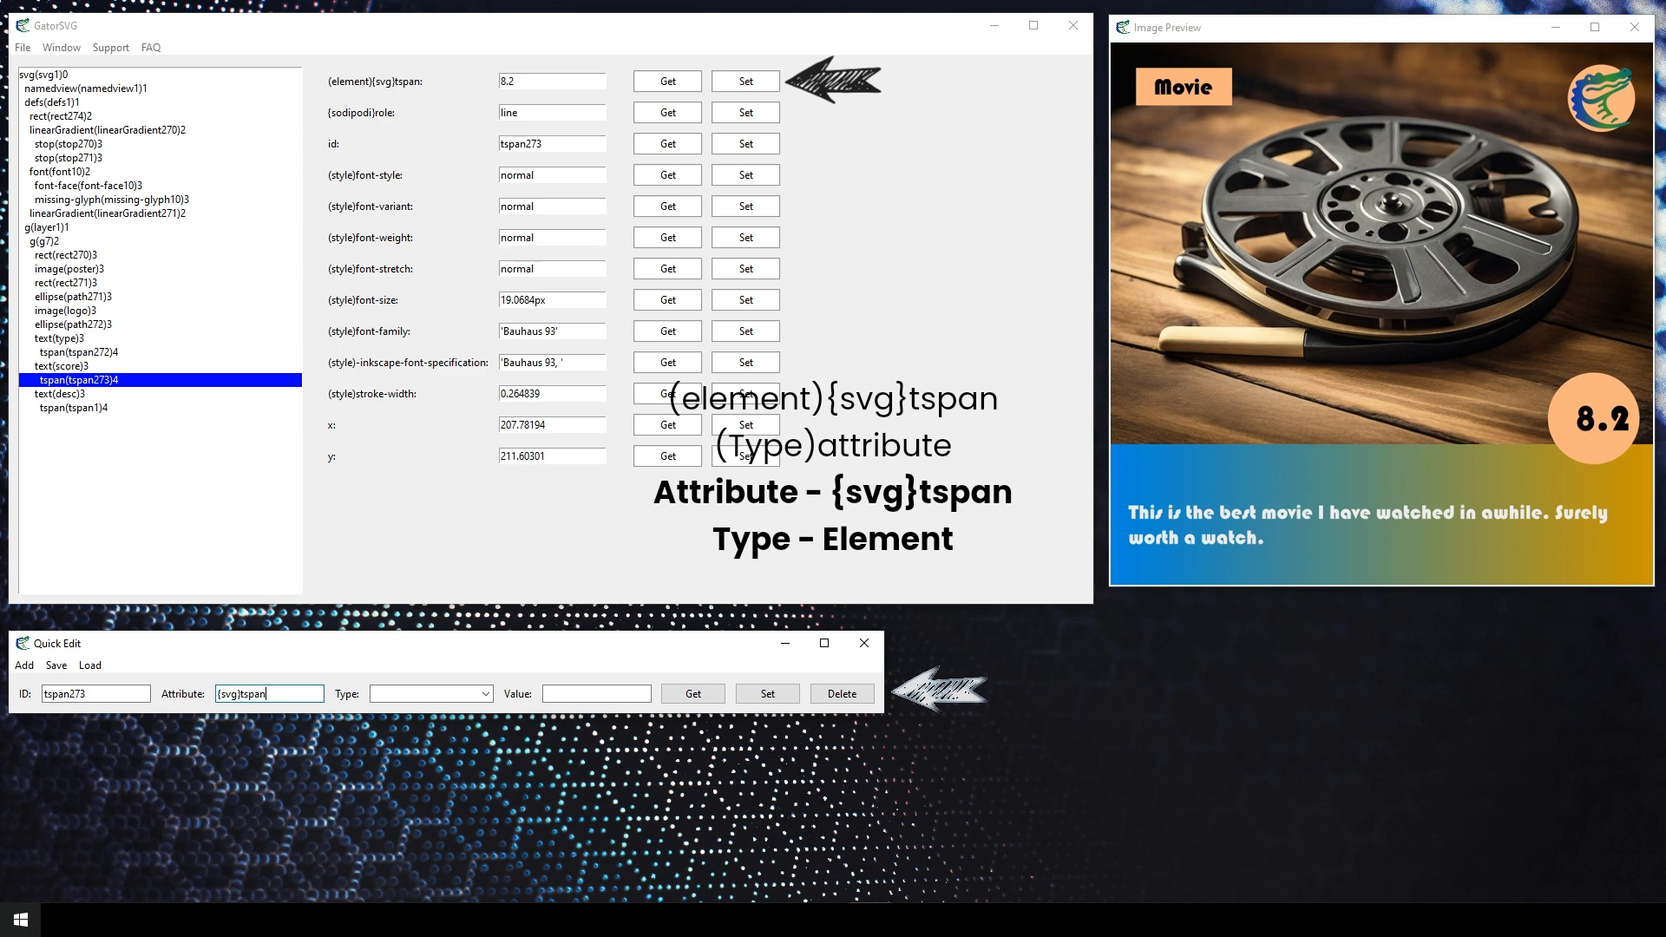
Set the tspan273 entry's type to Element and its value to 5.6, and apply it
key(Tab)
click(486, 694)
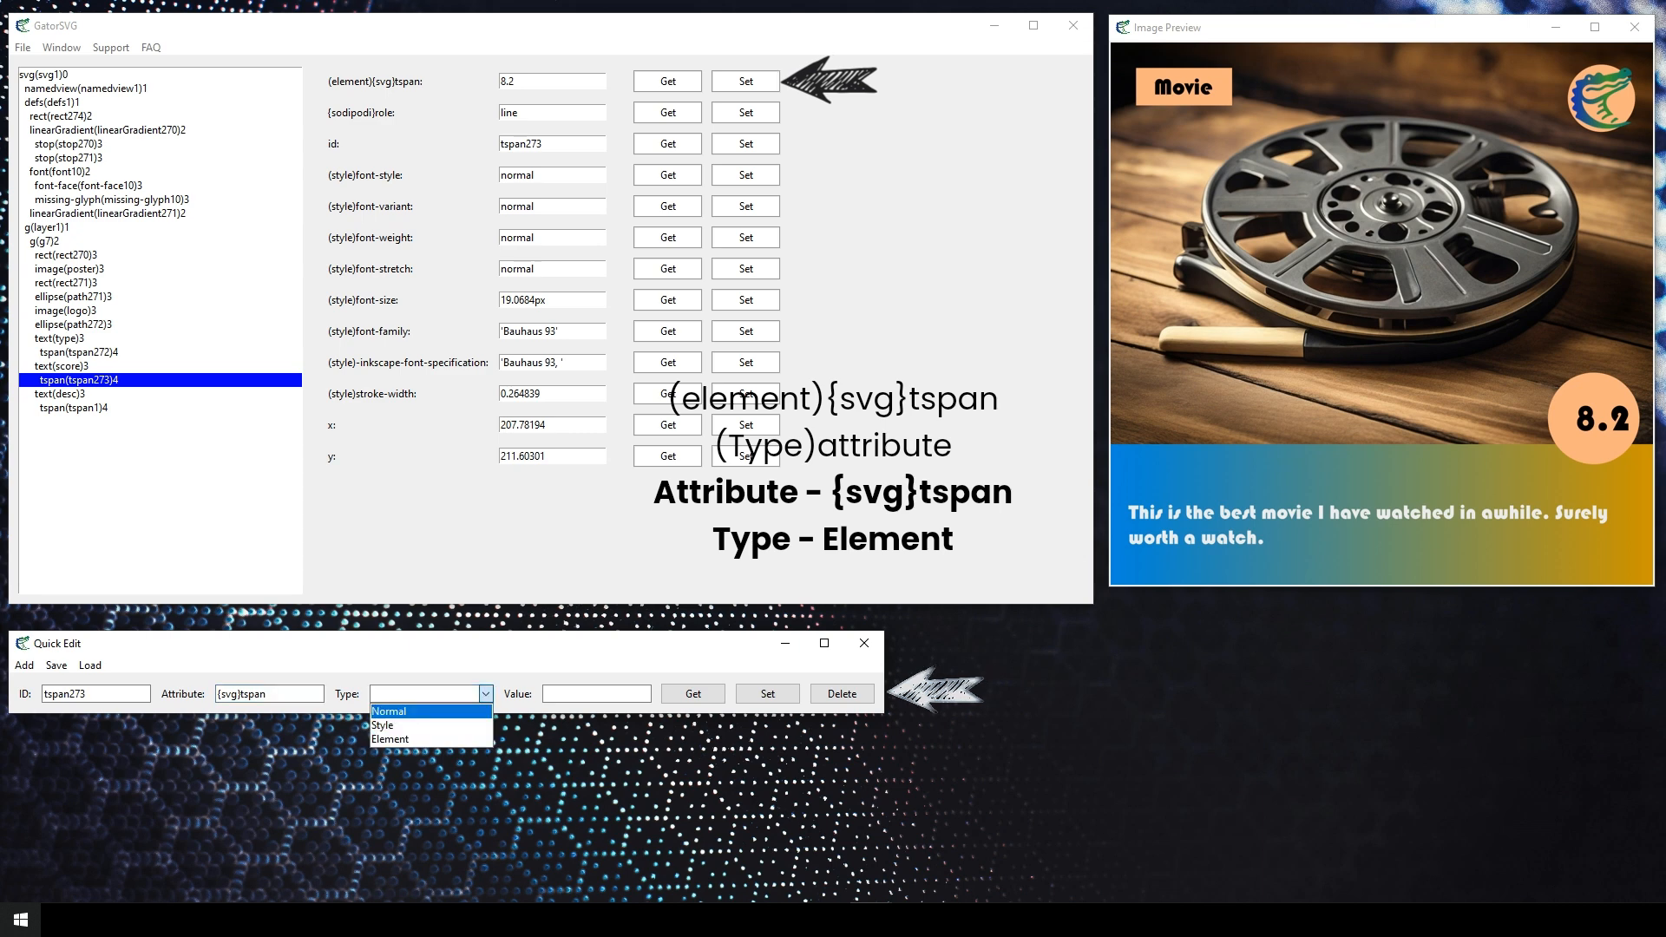
click(431, 740)
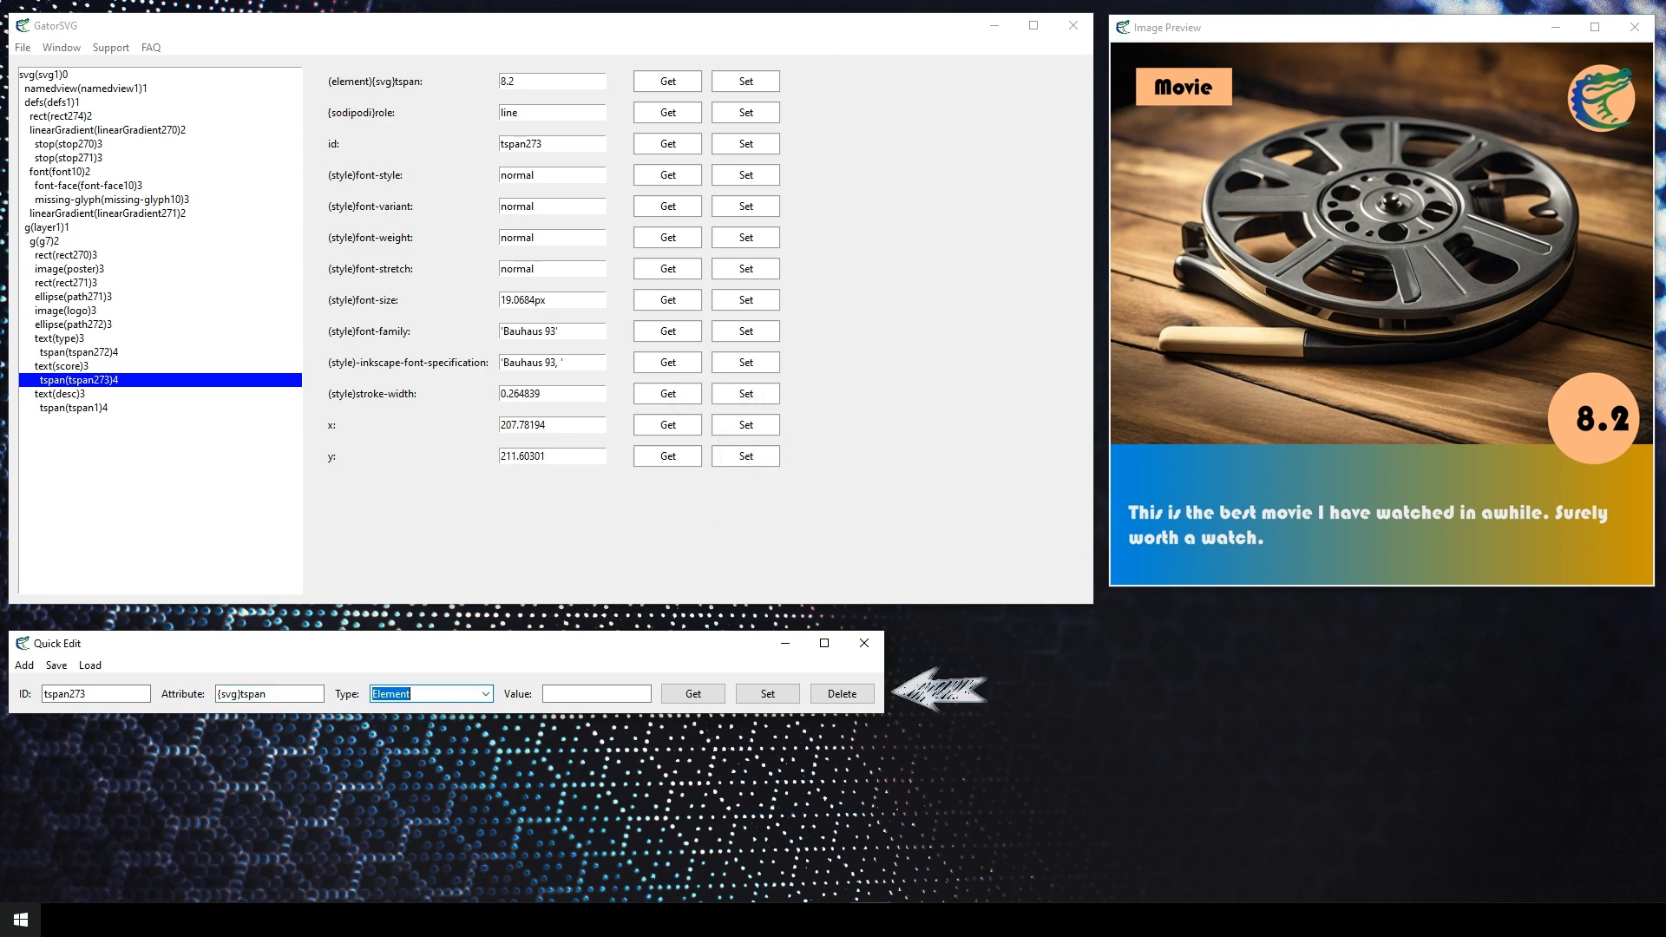
click(596, 694)
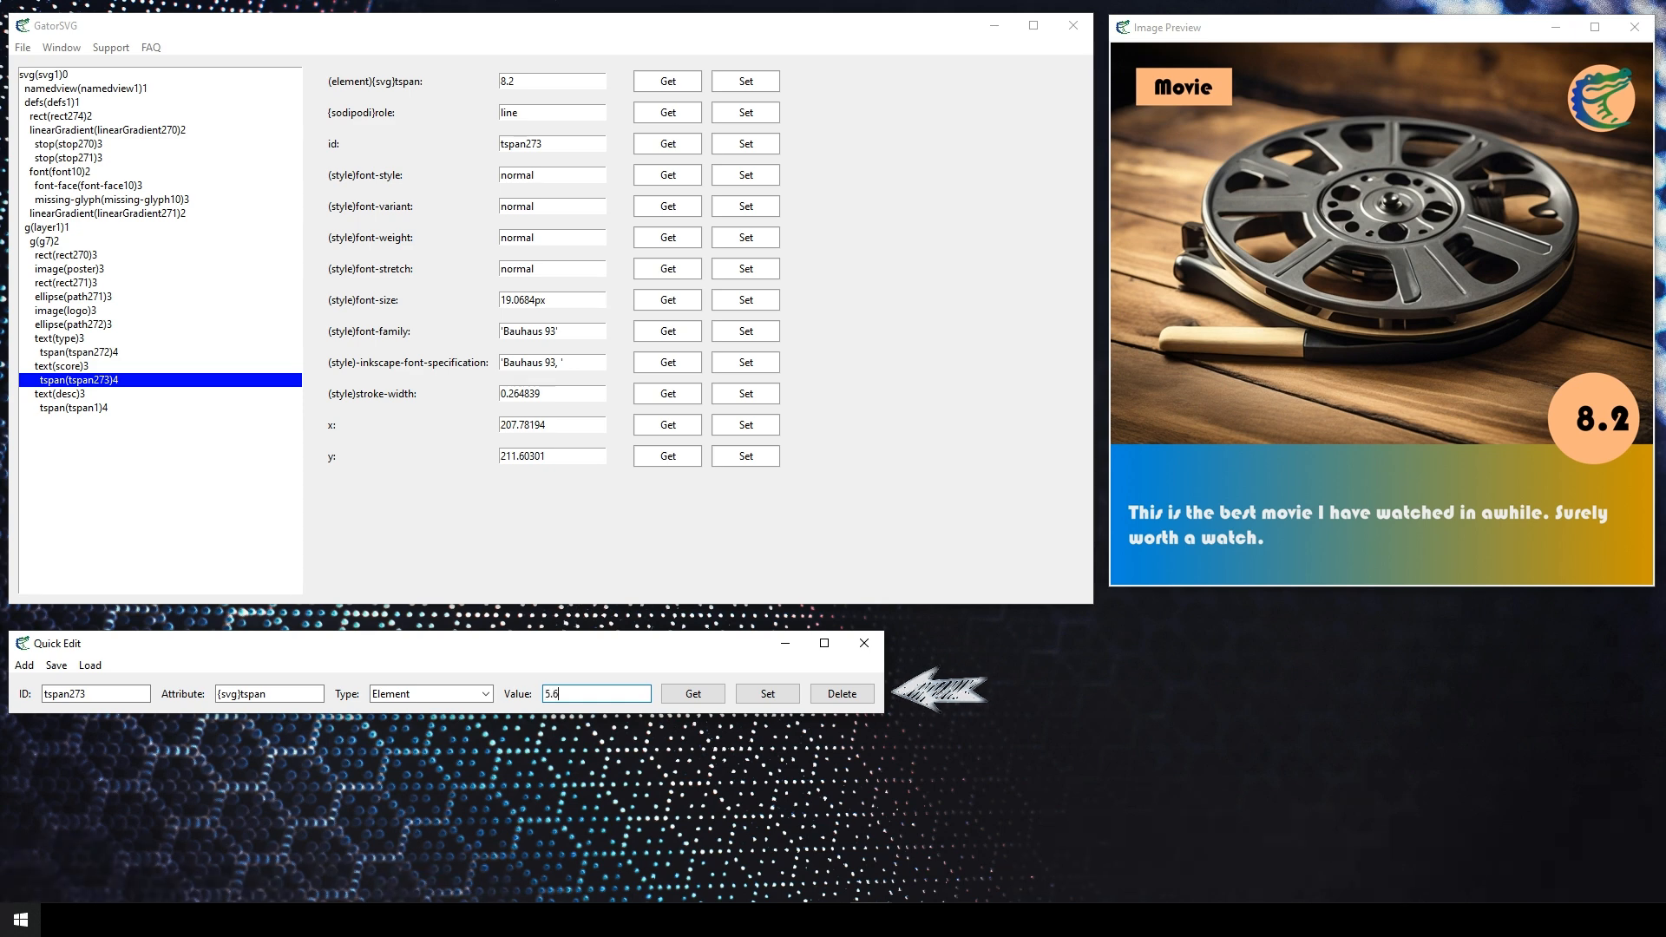
click(766, 694)
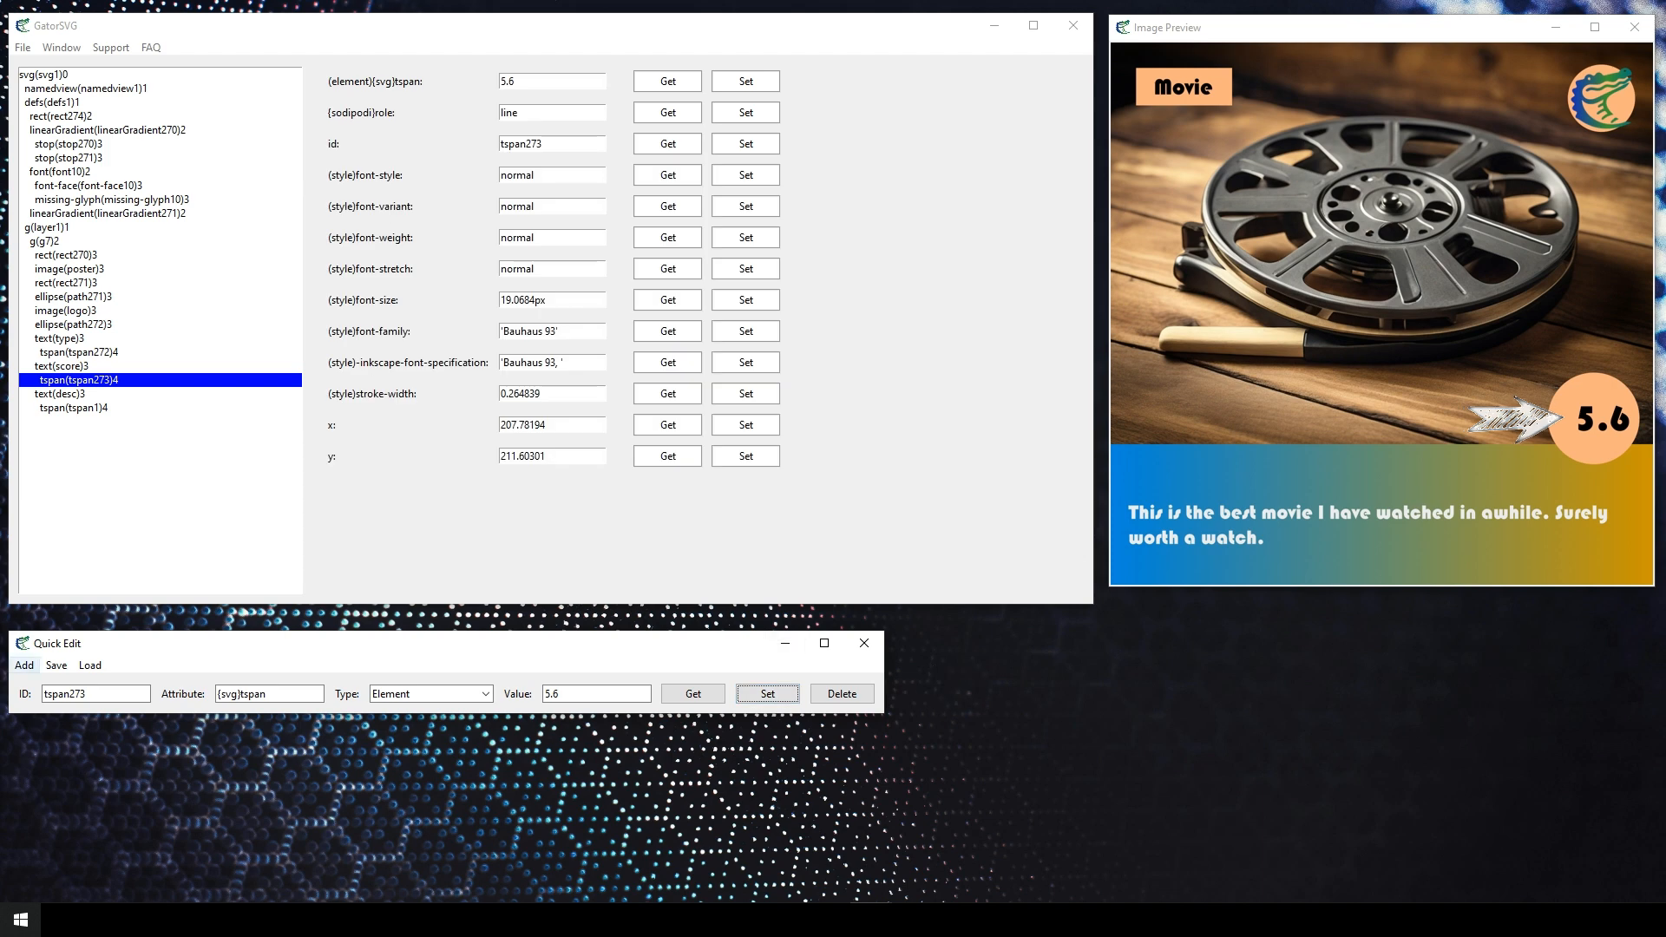
Add a second Quick Edit entry and set its ID to poster, matching the poster image element
click(24, 665)
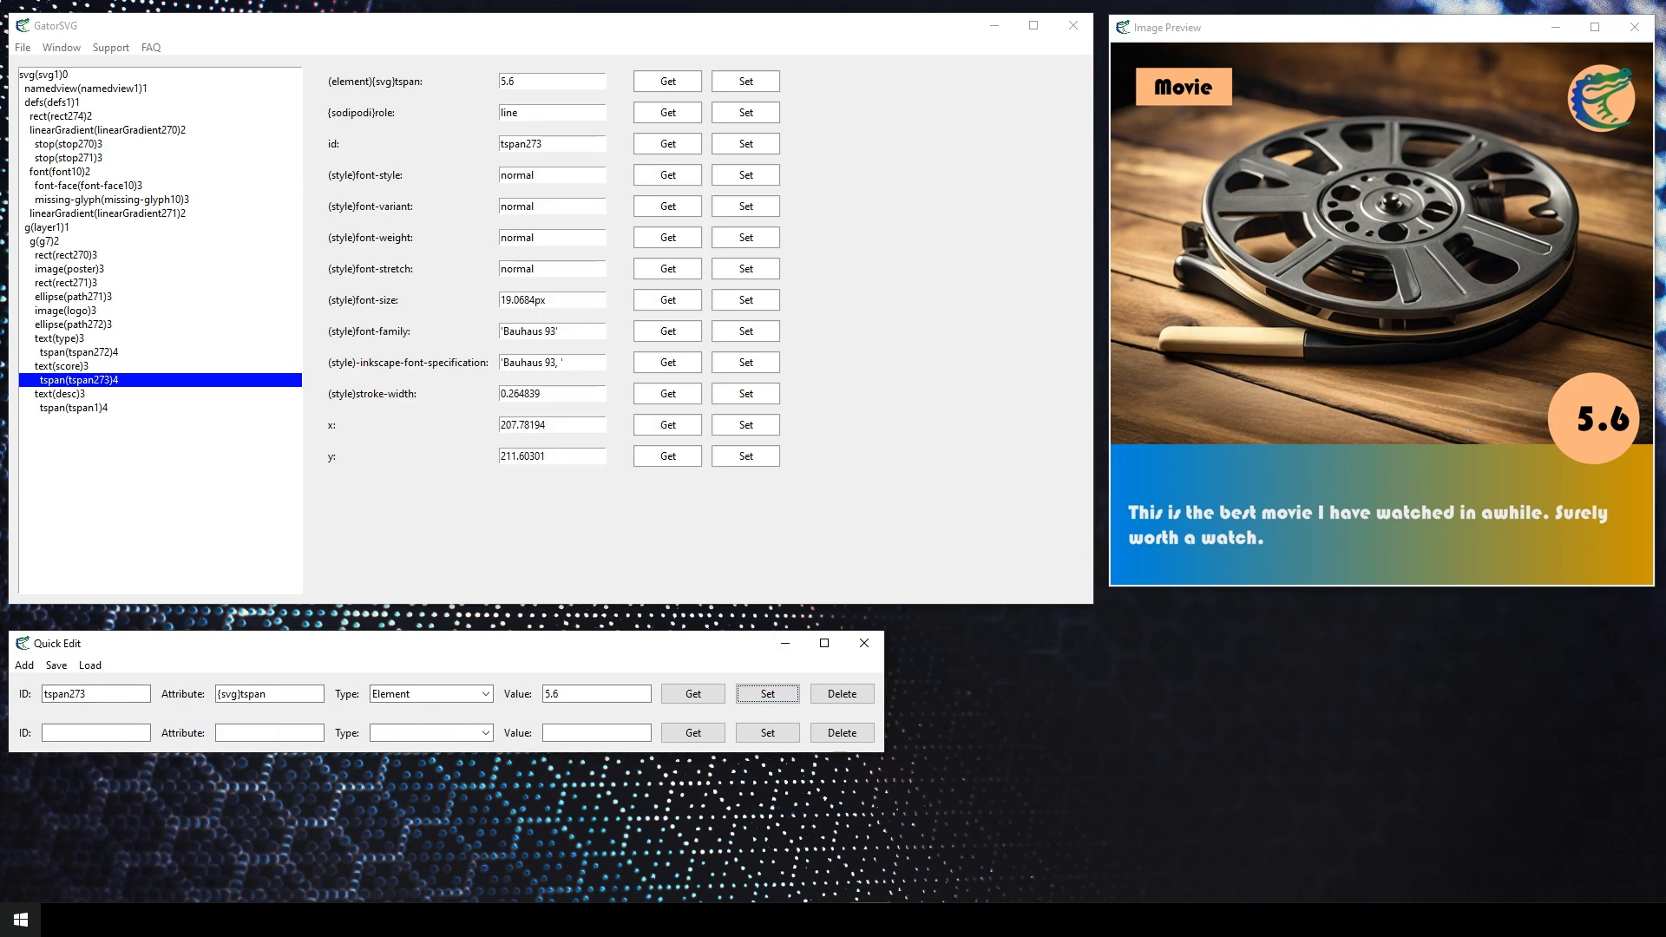
click(70, 269)
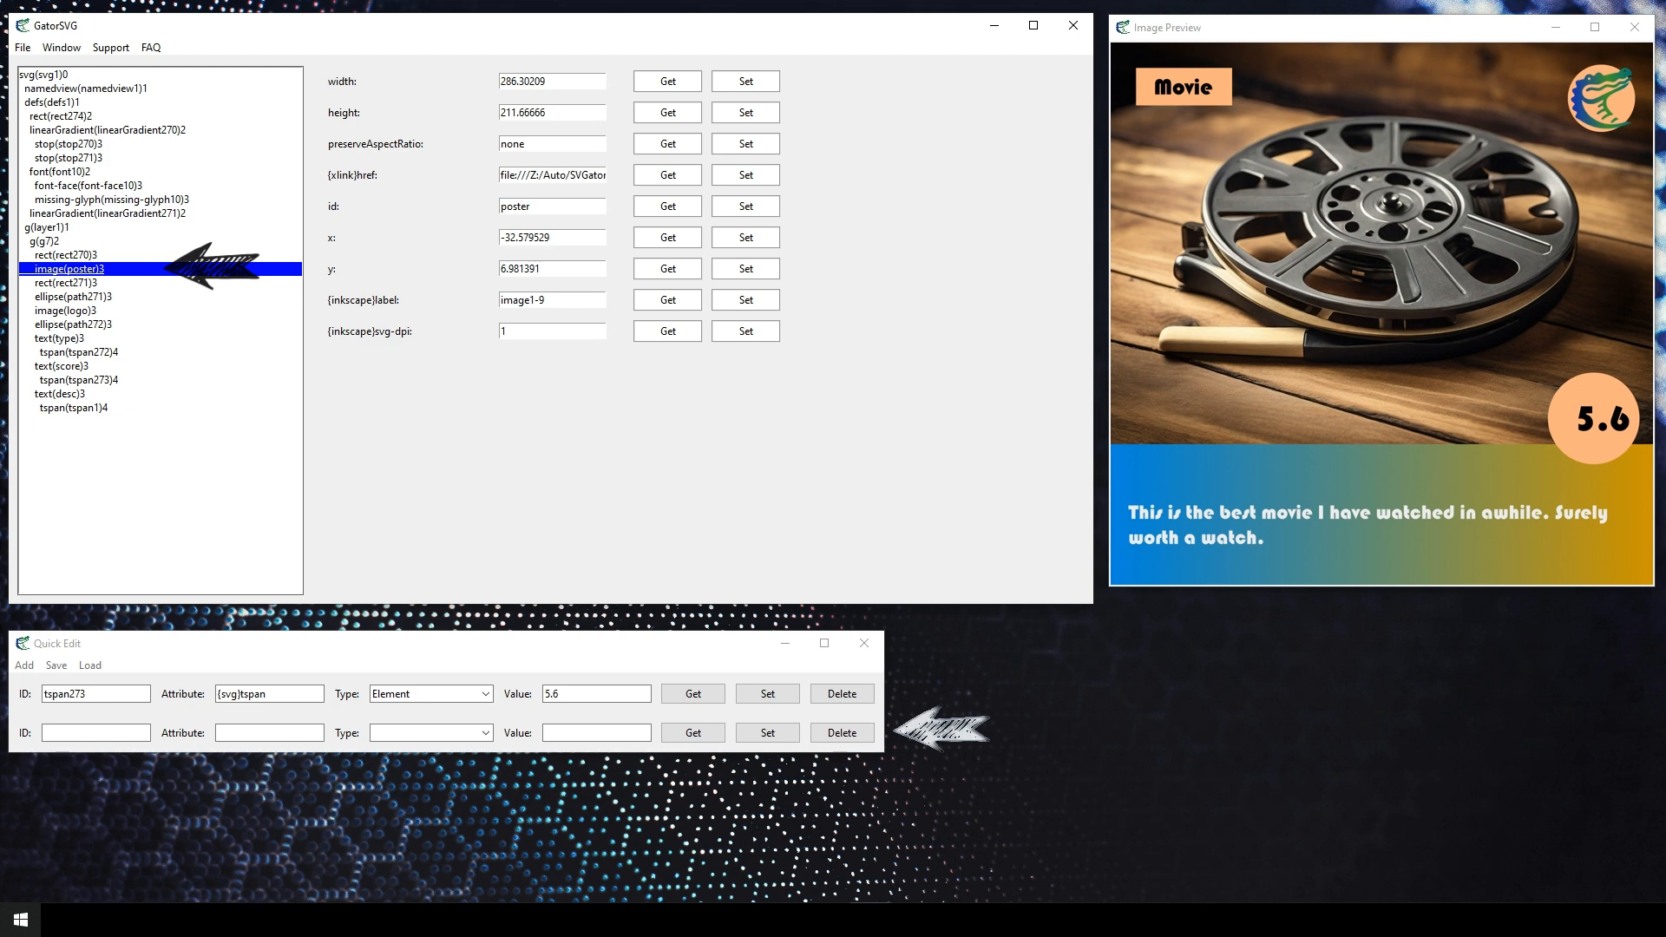
click(95, 733)
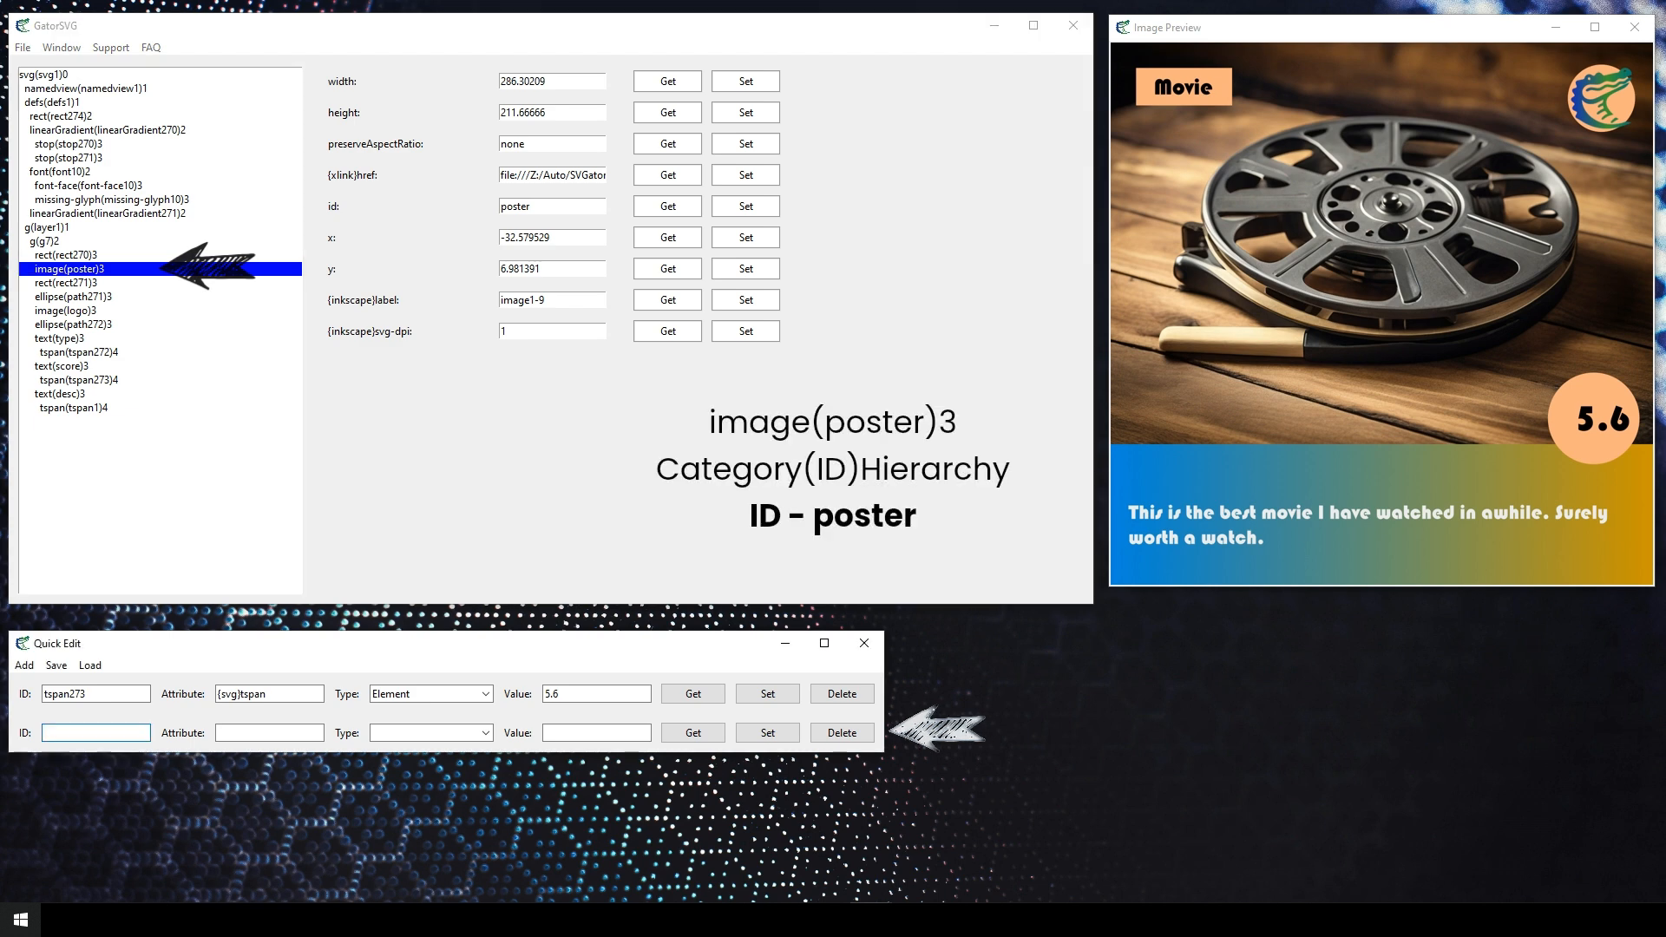
text(poster)
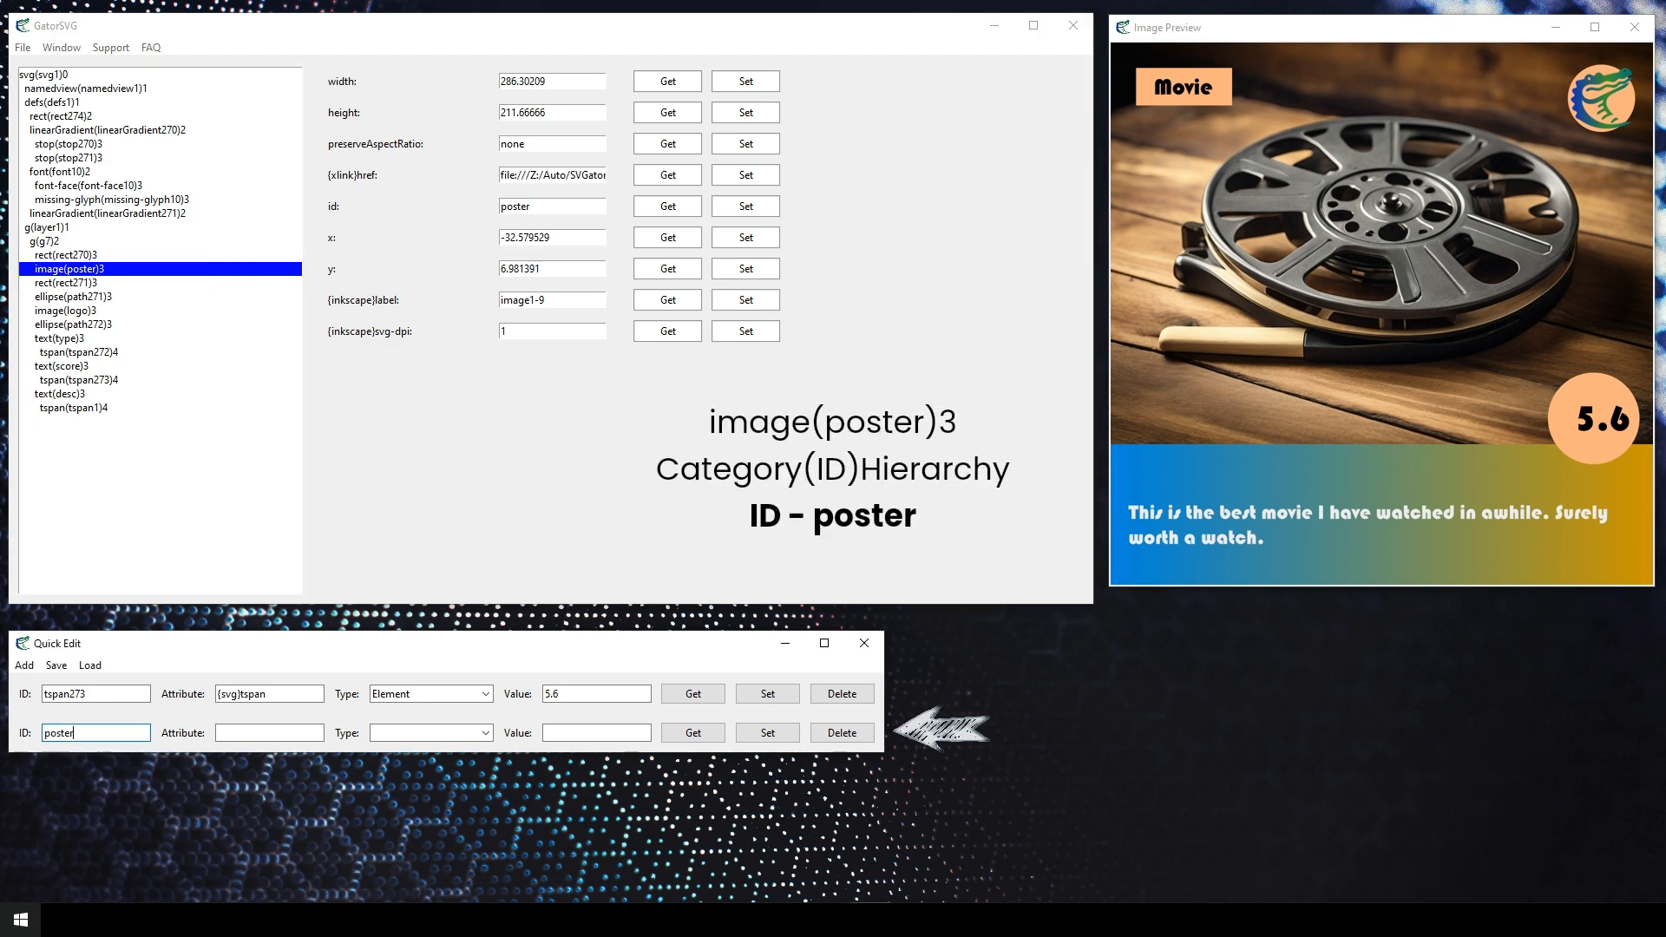
Set the poster entry's attribute to {xlink}href and its type to Normal
click(269, 733)
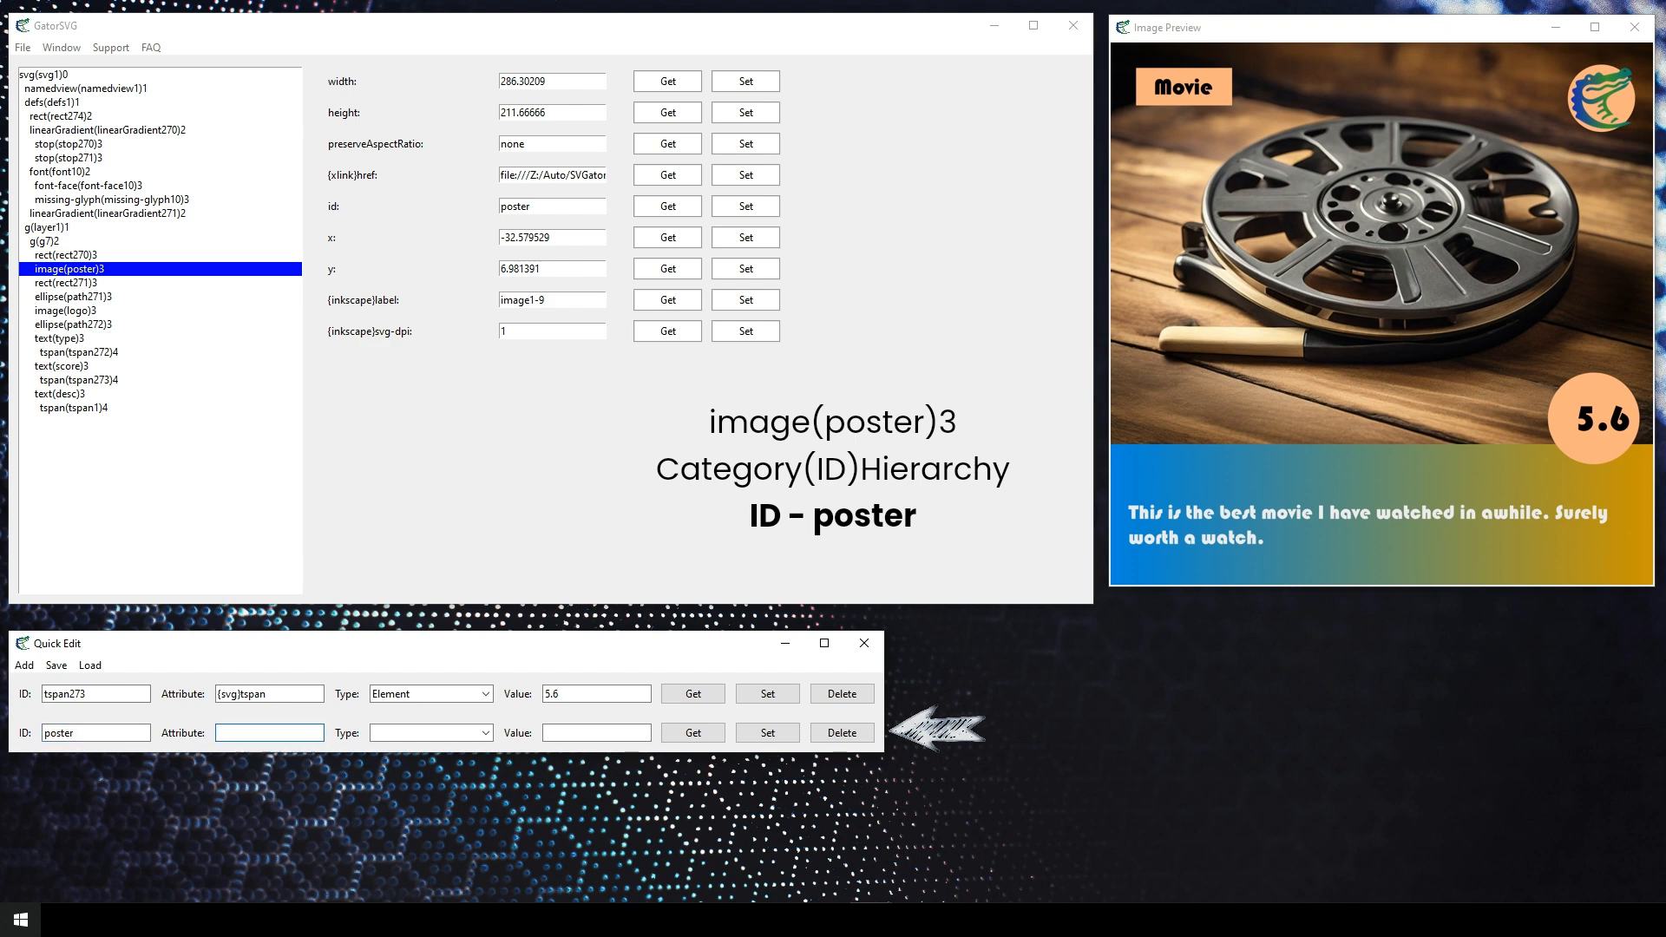
text({)
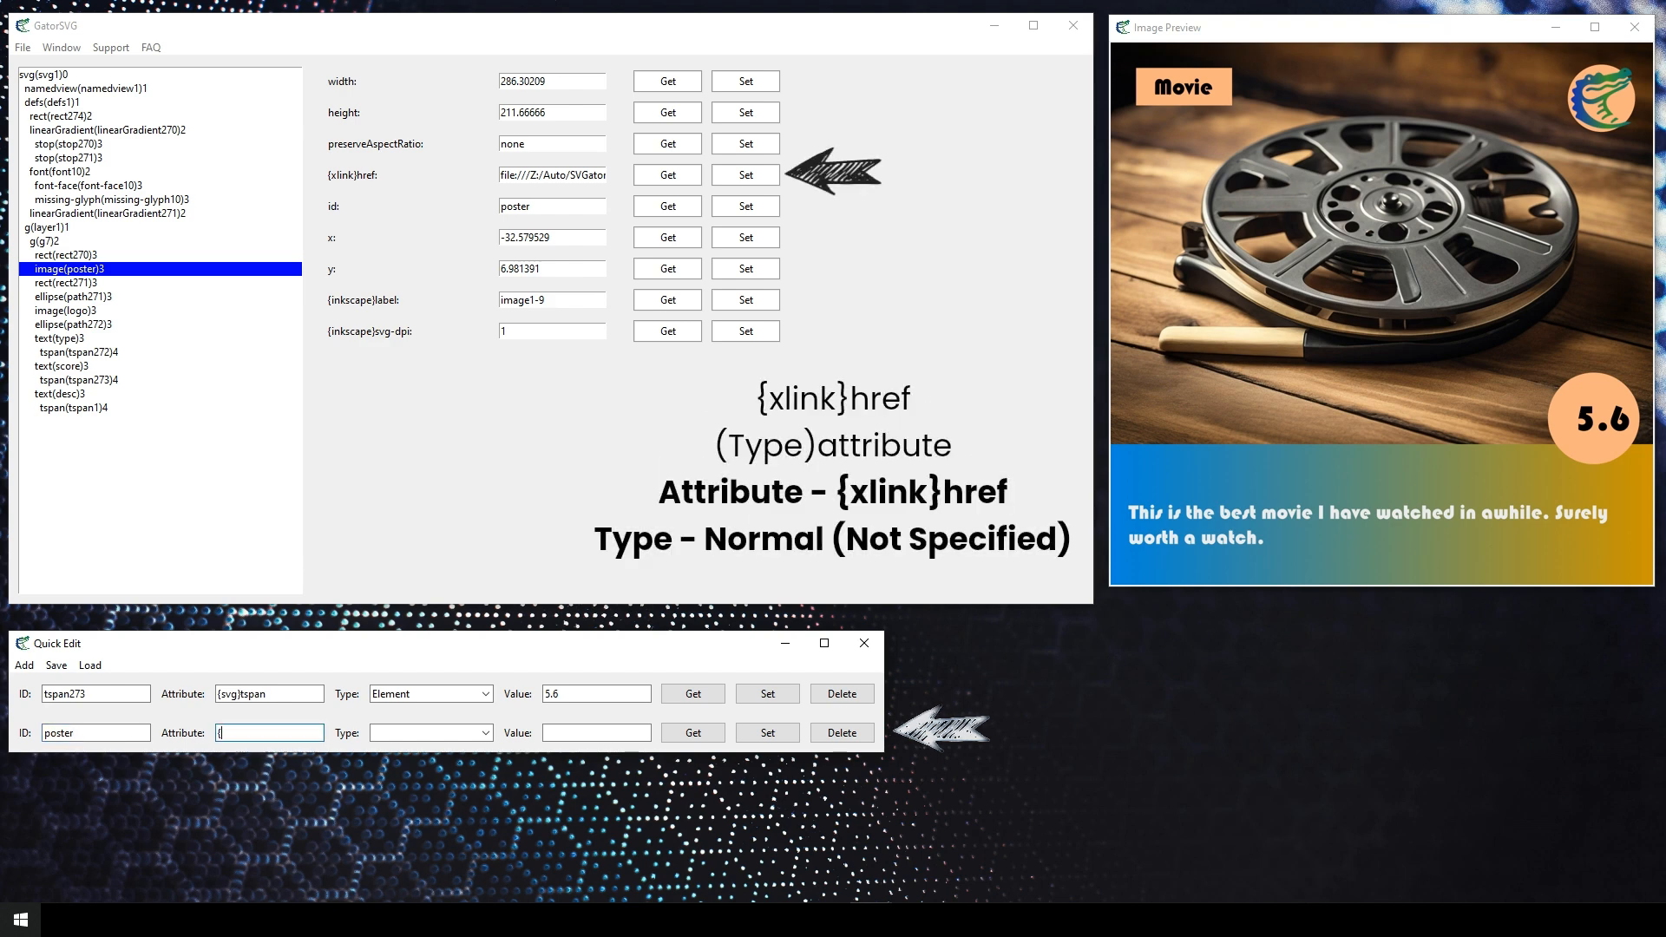
text(})
text(x)
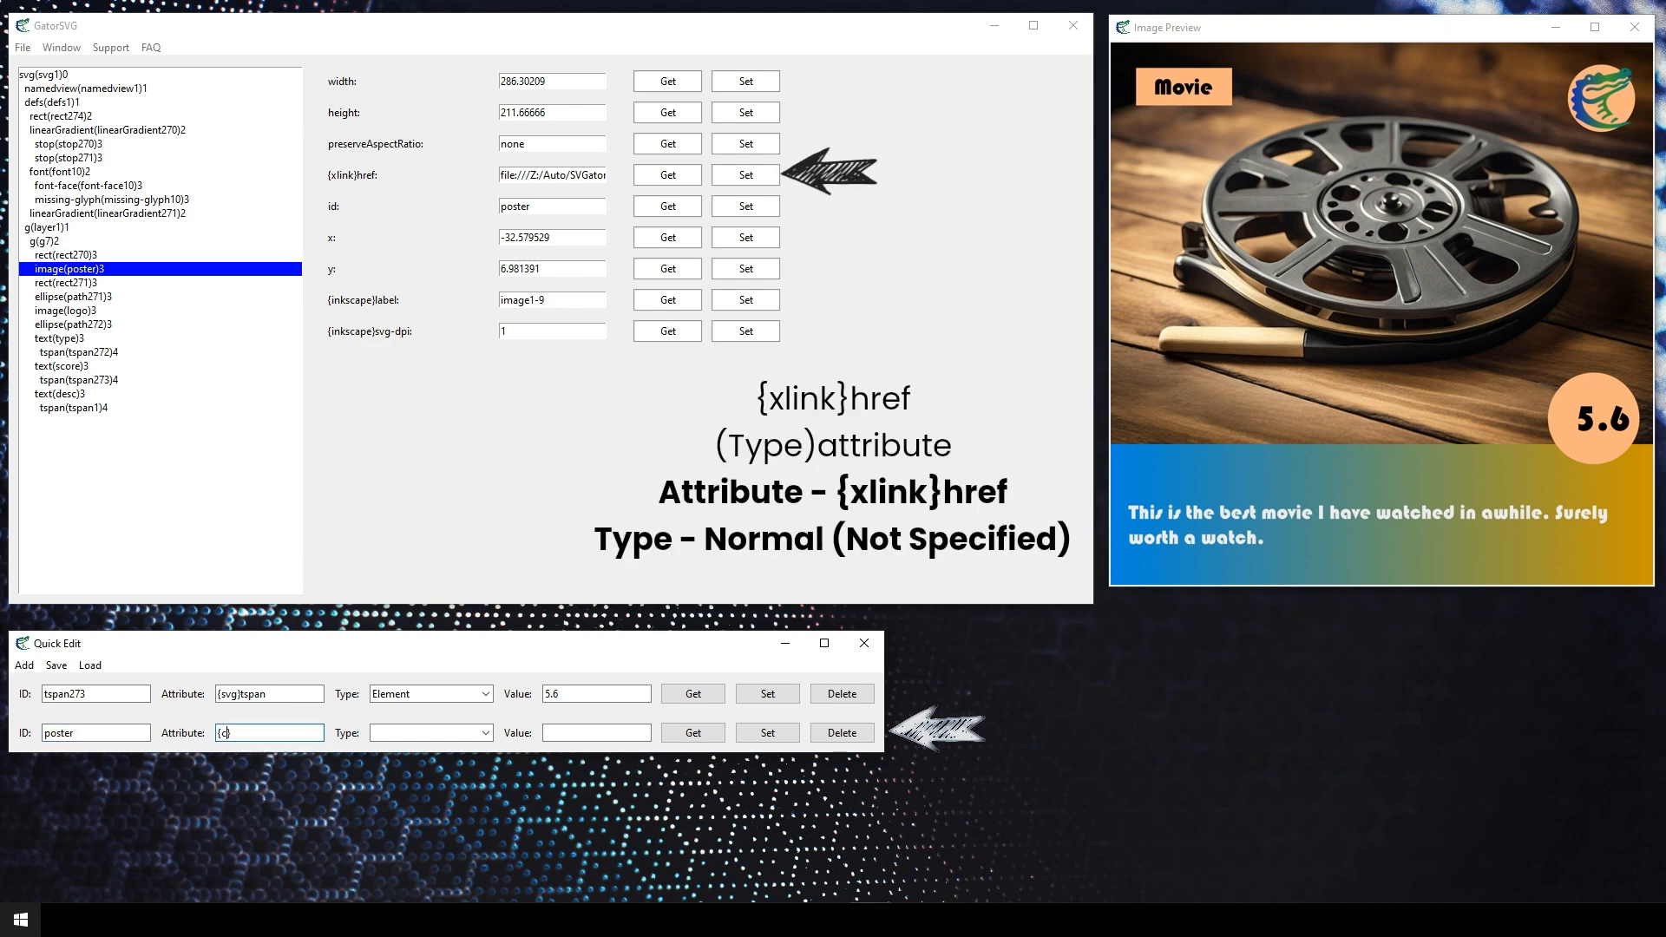
text(link)
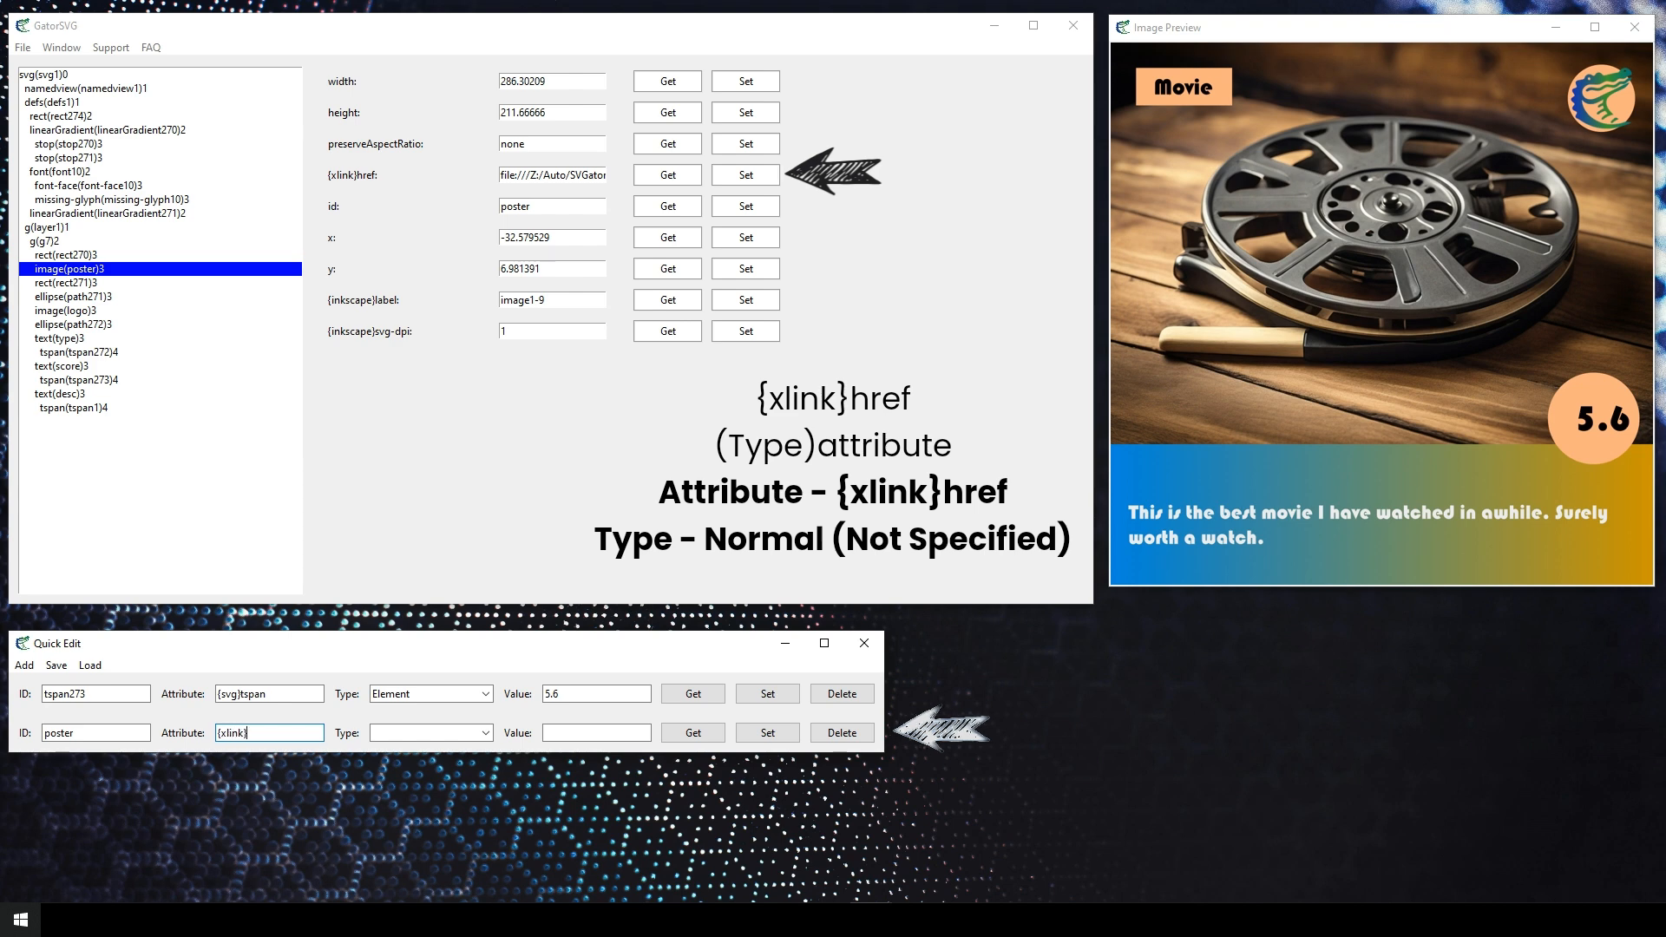
text(href)
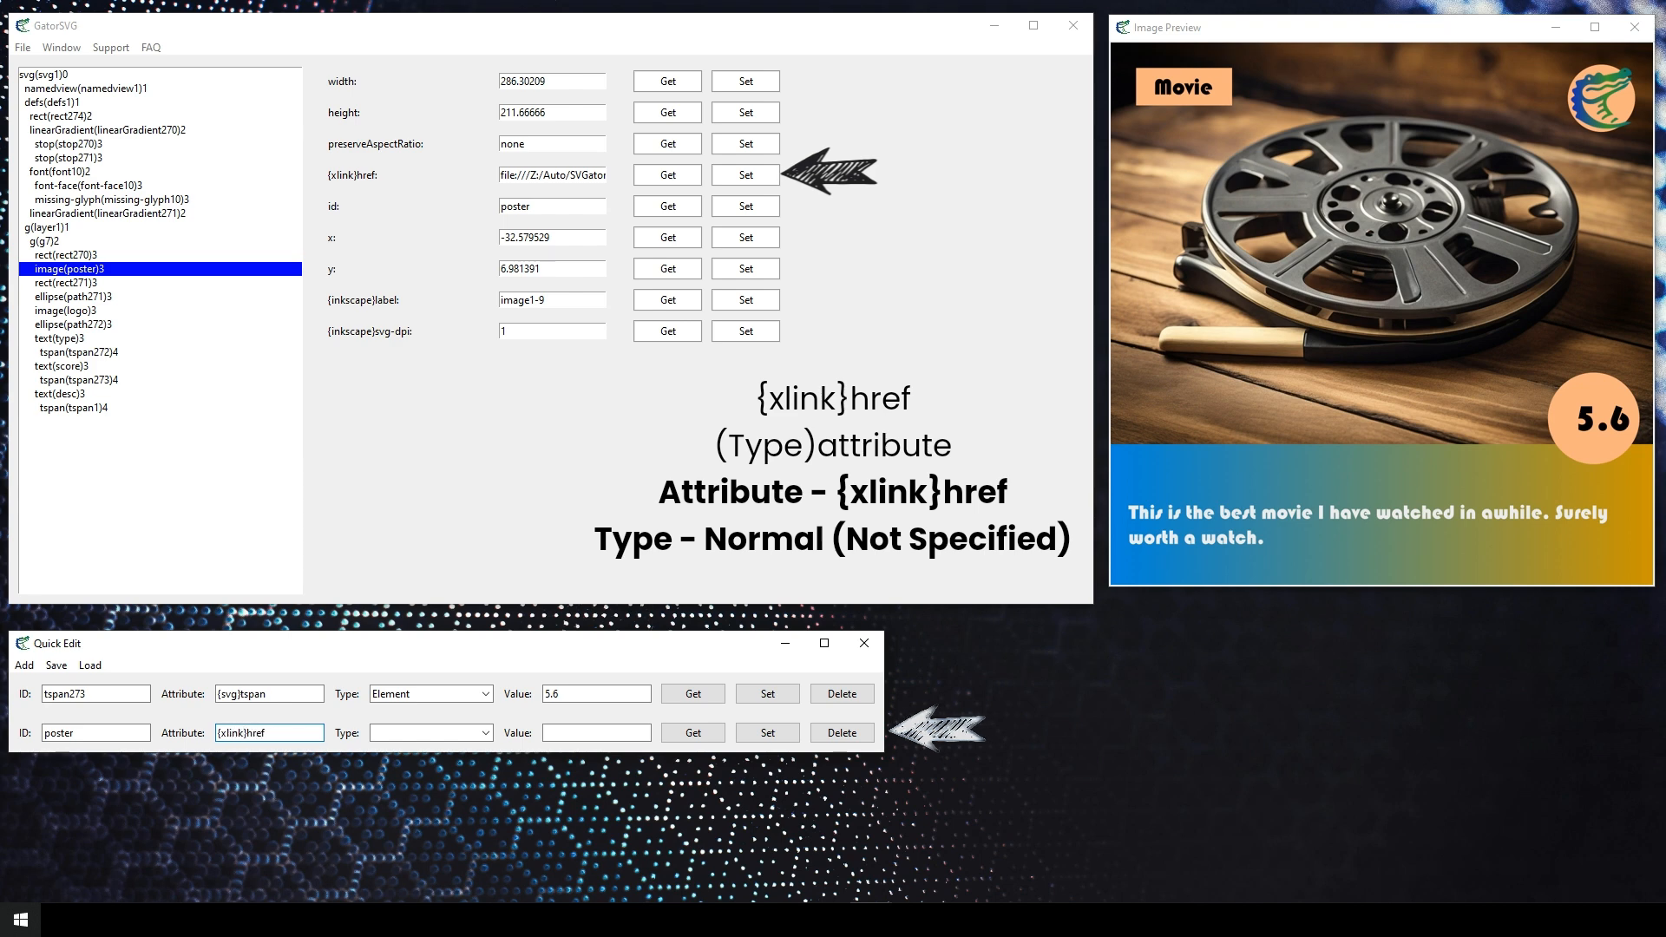
click(486, 733)
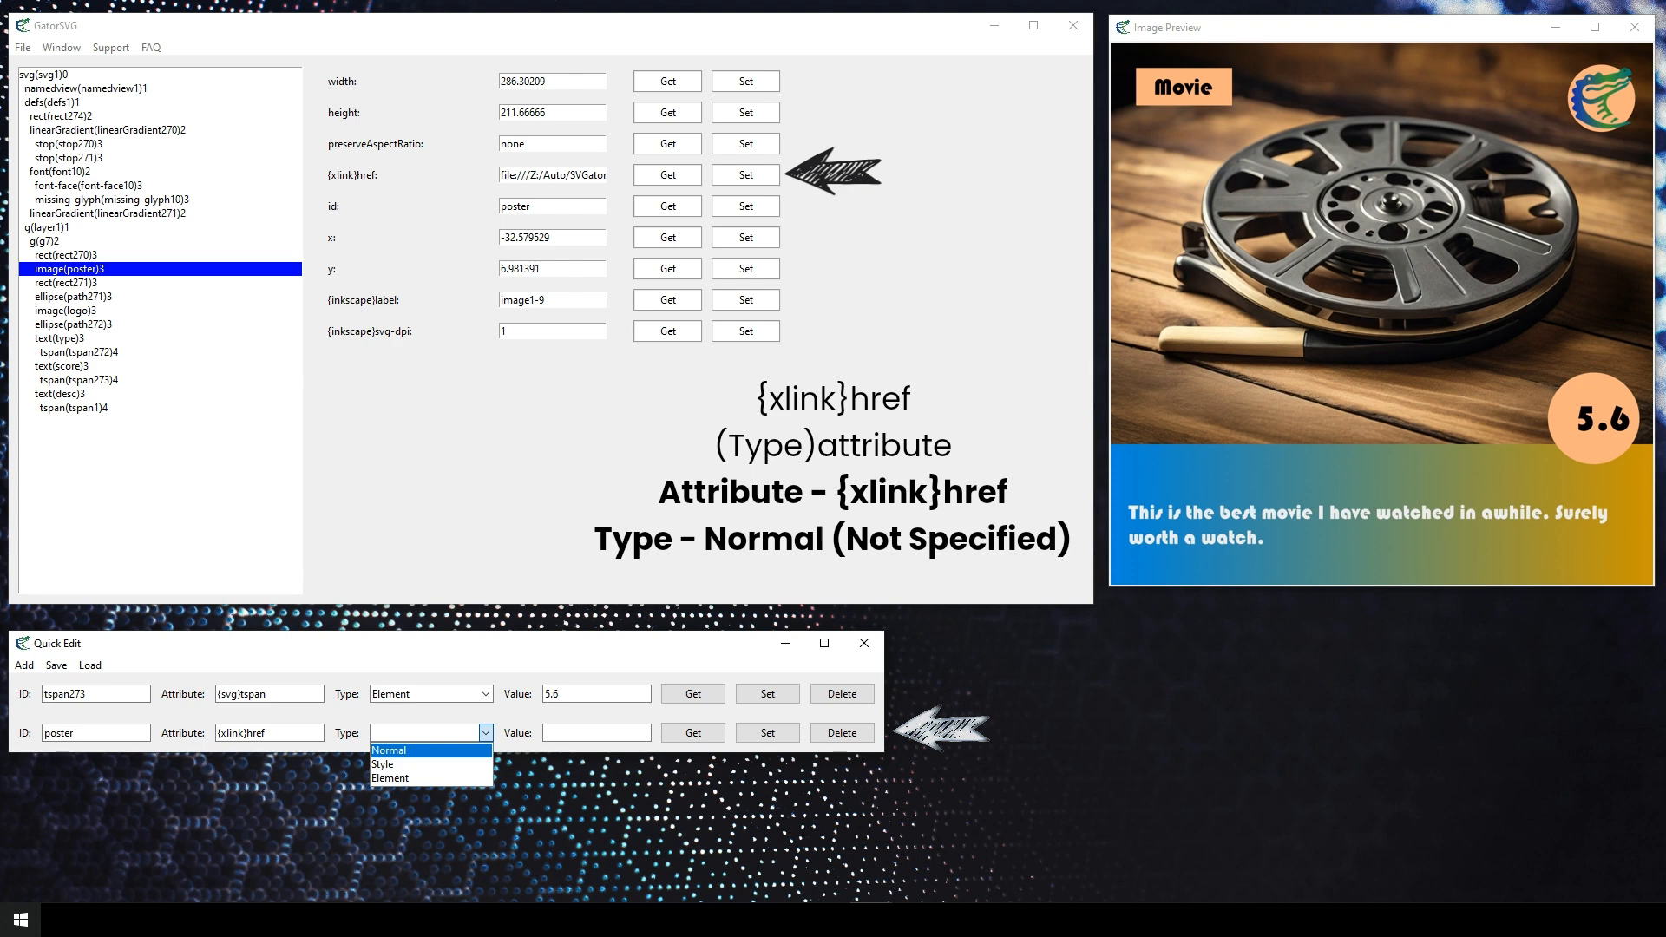
click(432, 750)
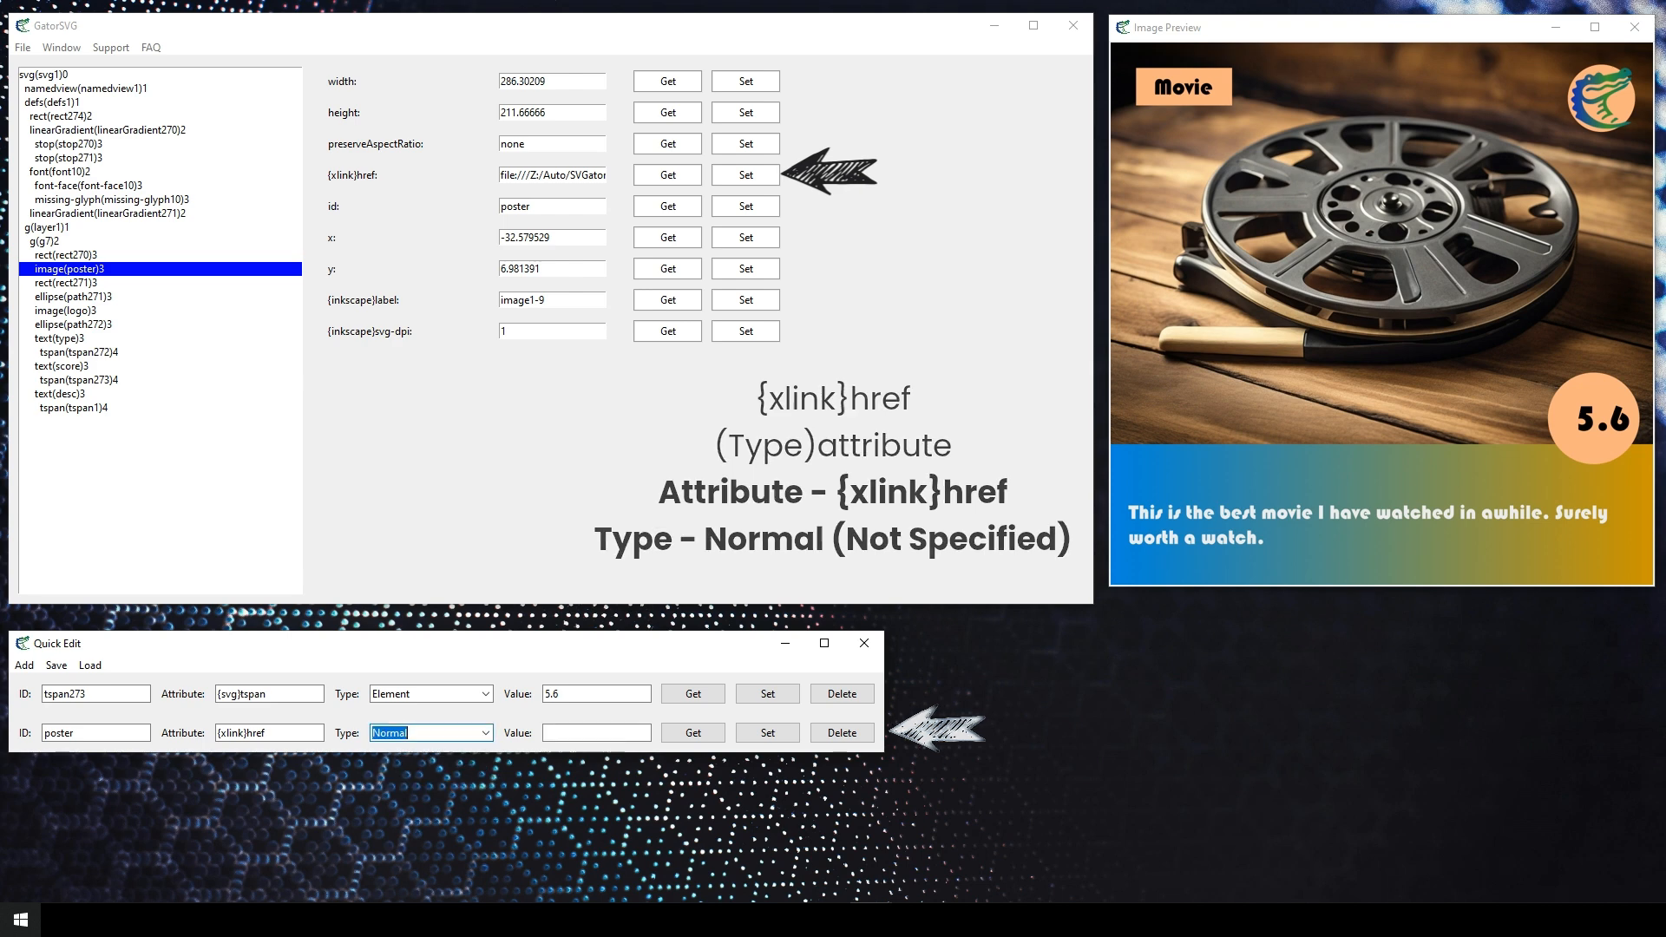
Fetch the poster entry's current value, change the file name in its path to tv.jpg, and apply it
click(693, 733)
drag(637, 733, 837, 733)
click(647, 733)
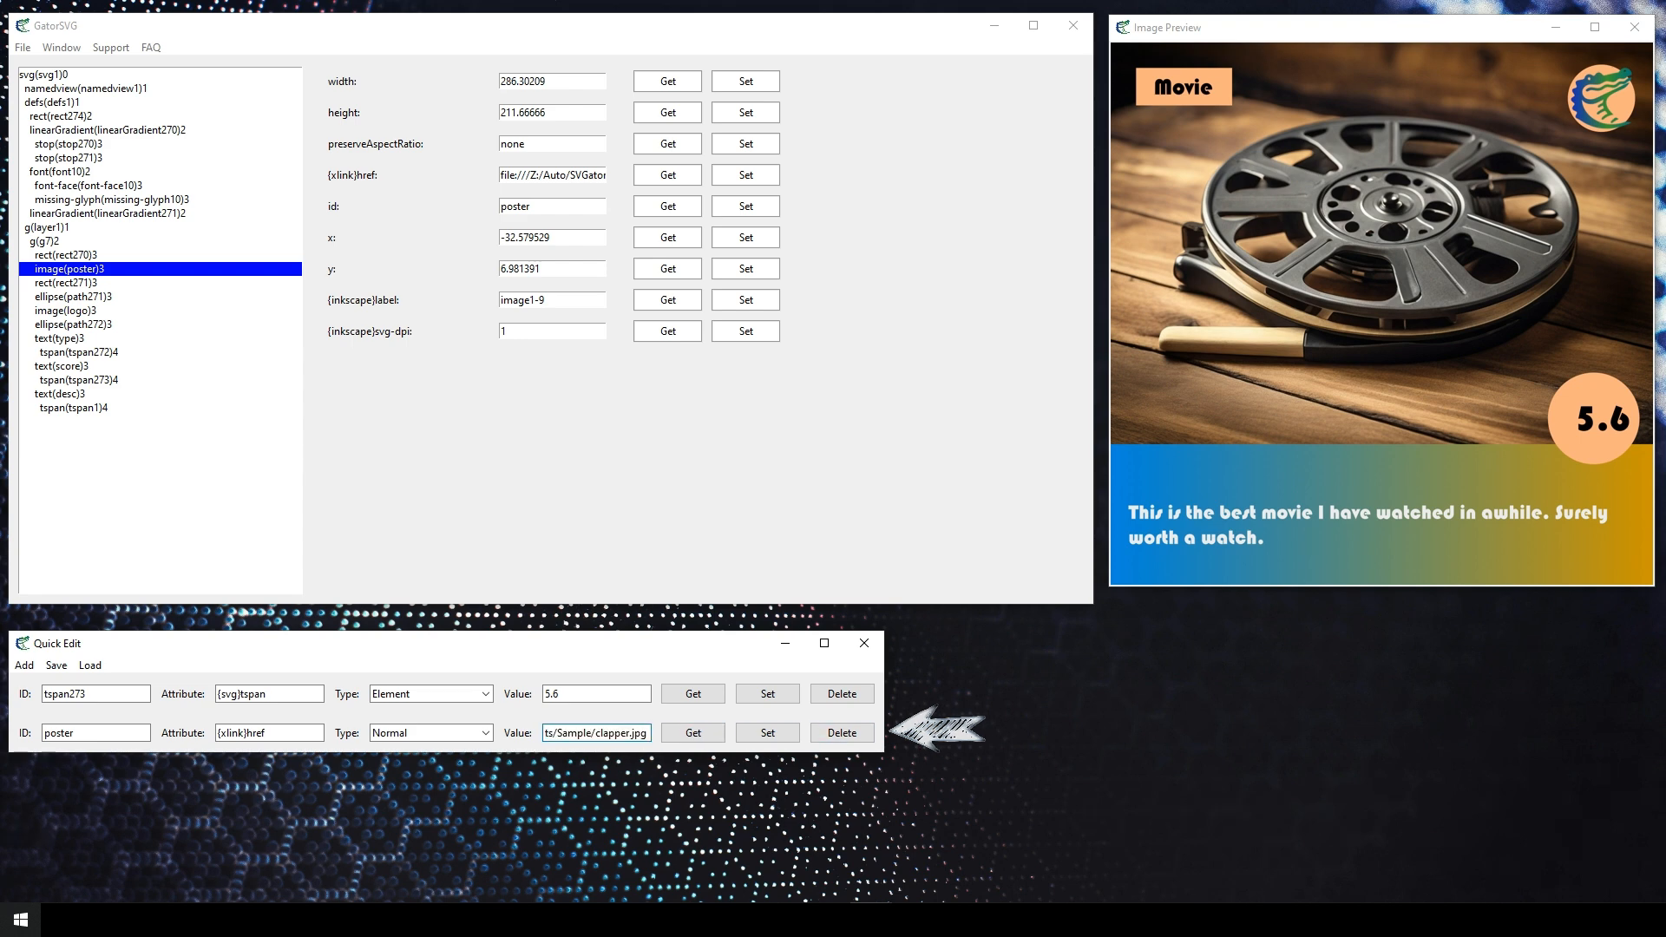
key(BackSpace)
key(BackSpace)
key(BackSpace)
key(BackSpace)
key(BackSpace)
key(BackSpace)
key(BackSpace)
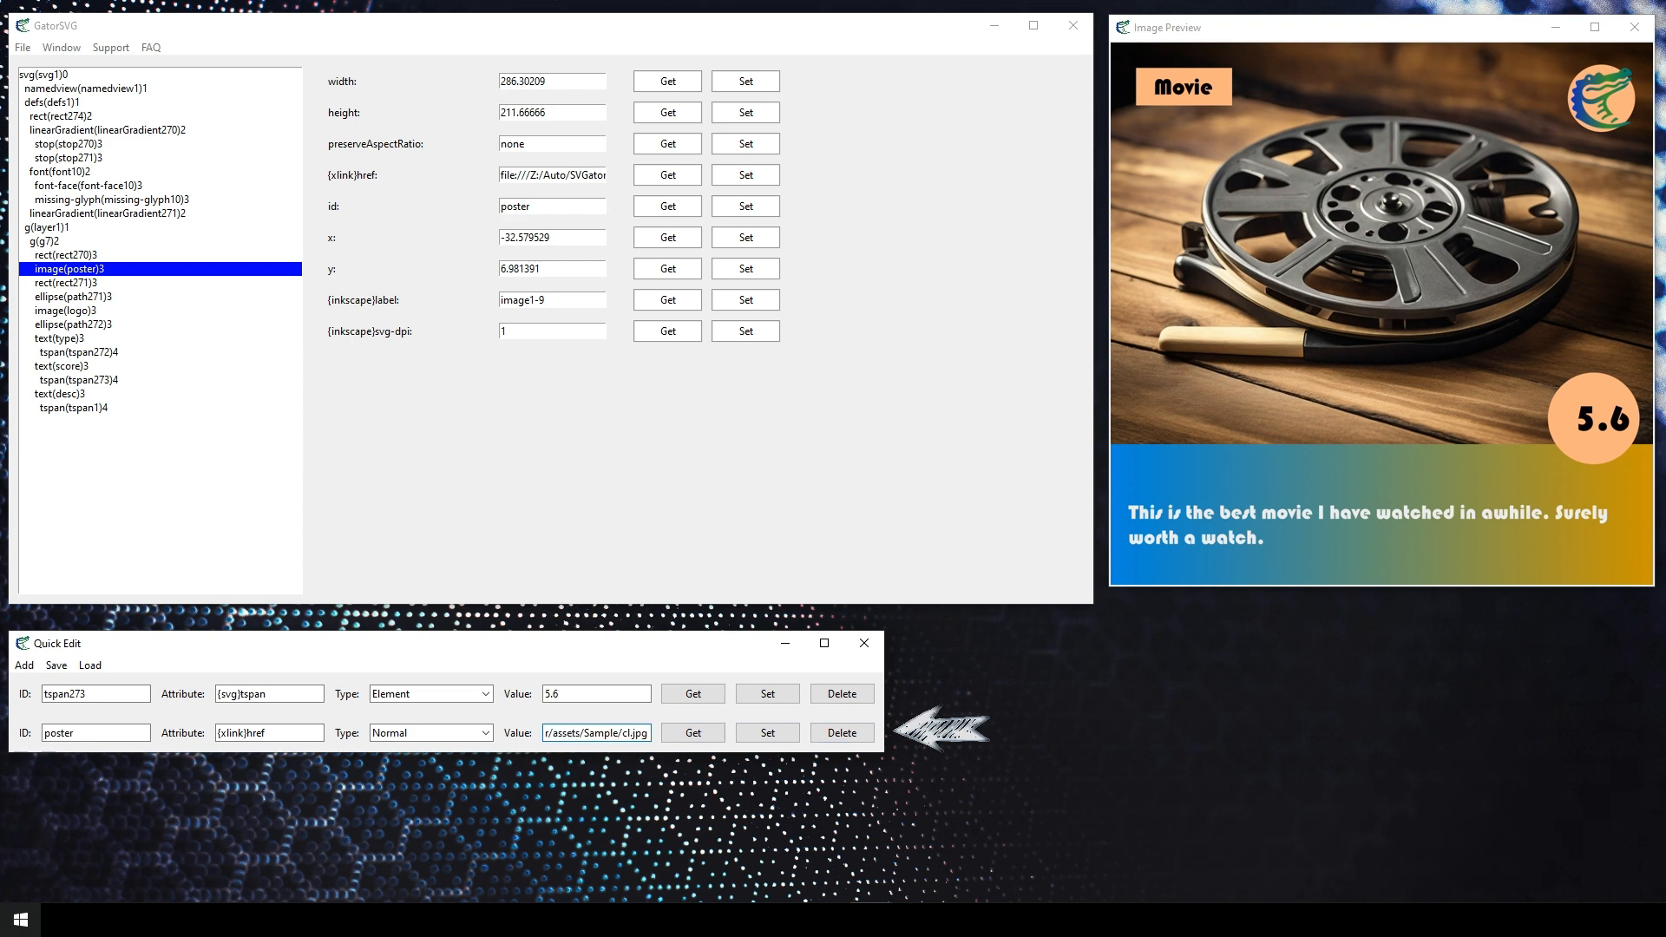
text(tv)
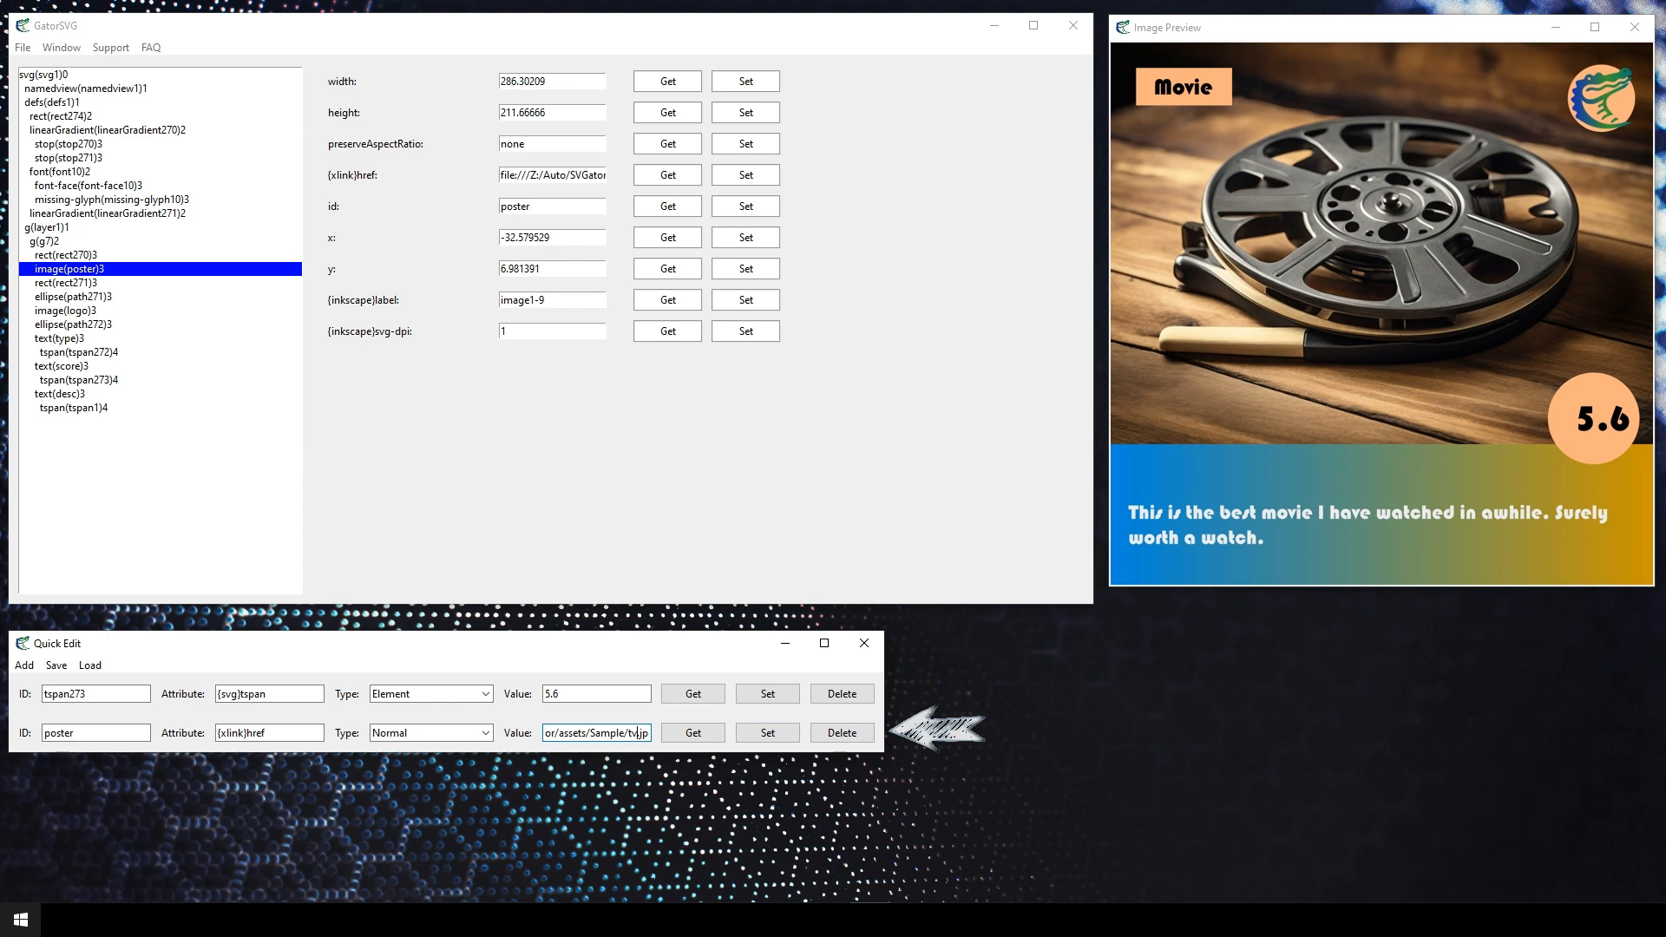
click(767, 732)
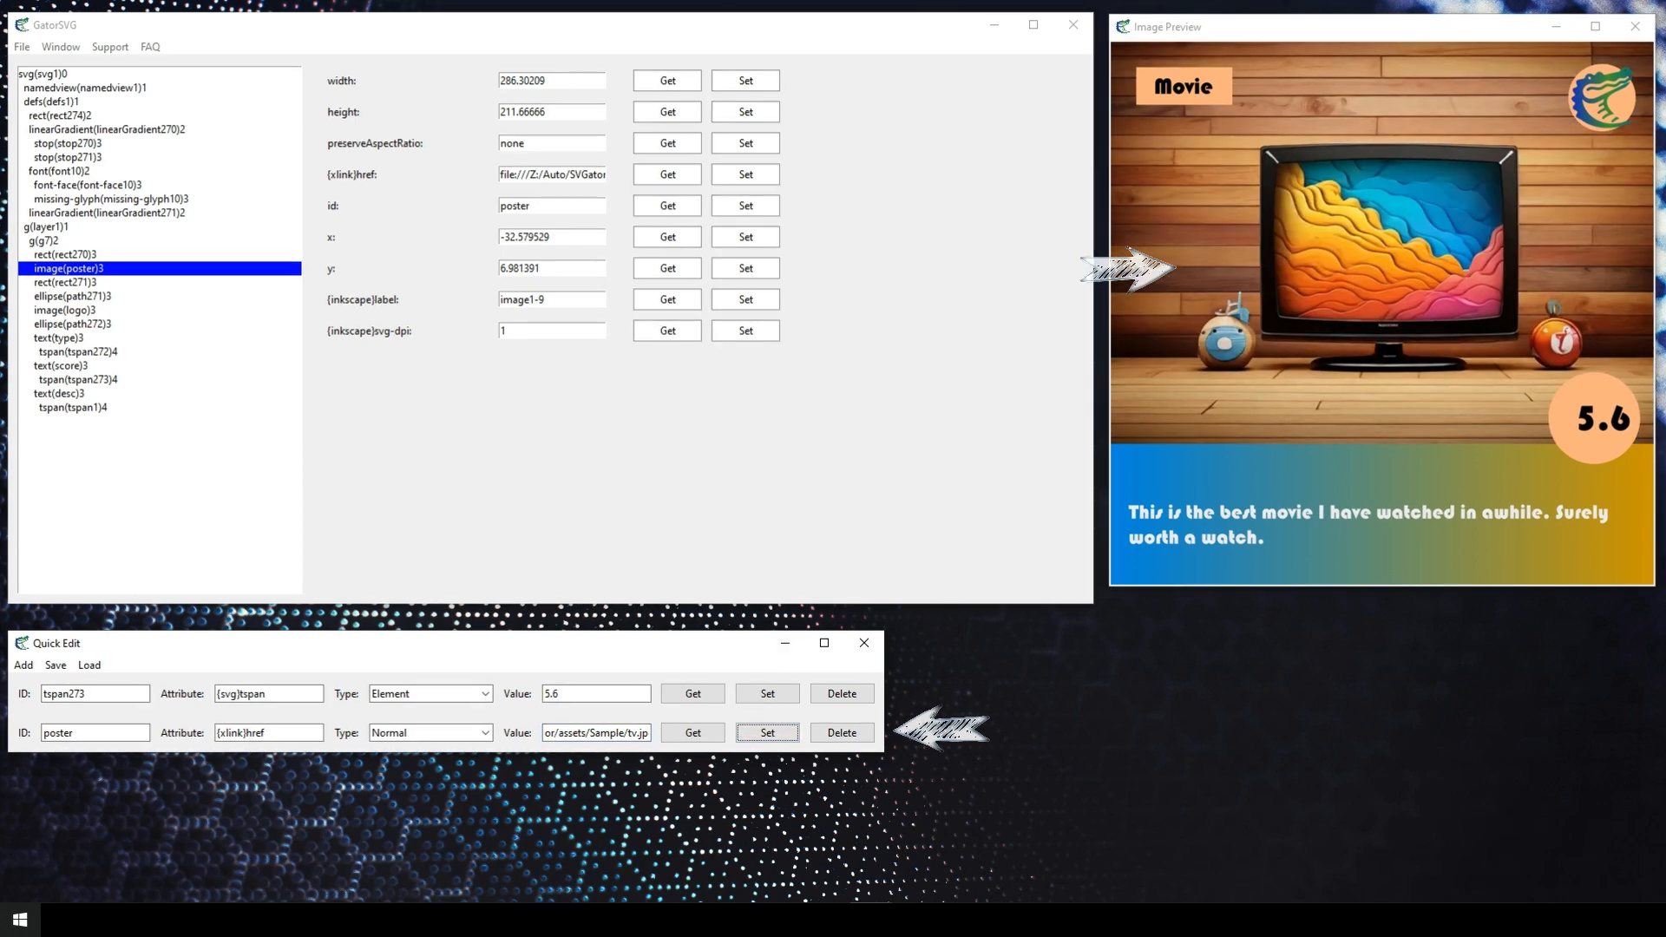
Add a third Quick Edit entry and set its ID to desc, matching the description text element
click(23, 665)
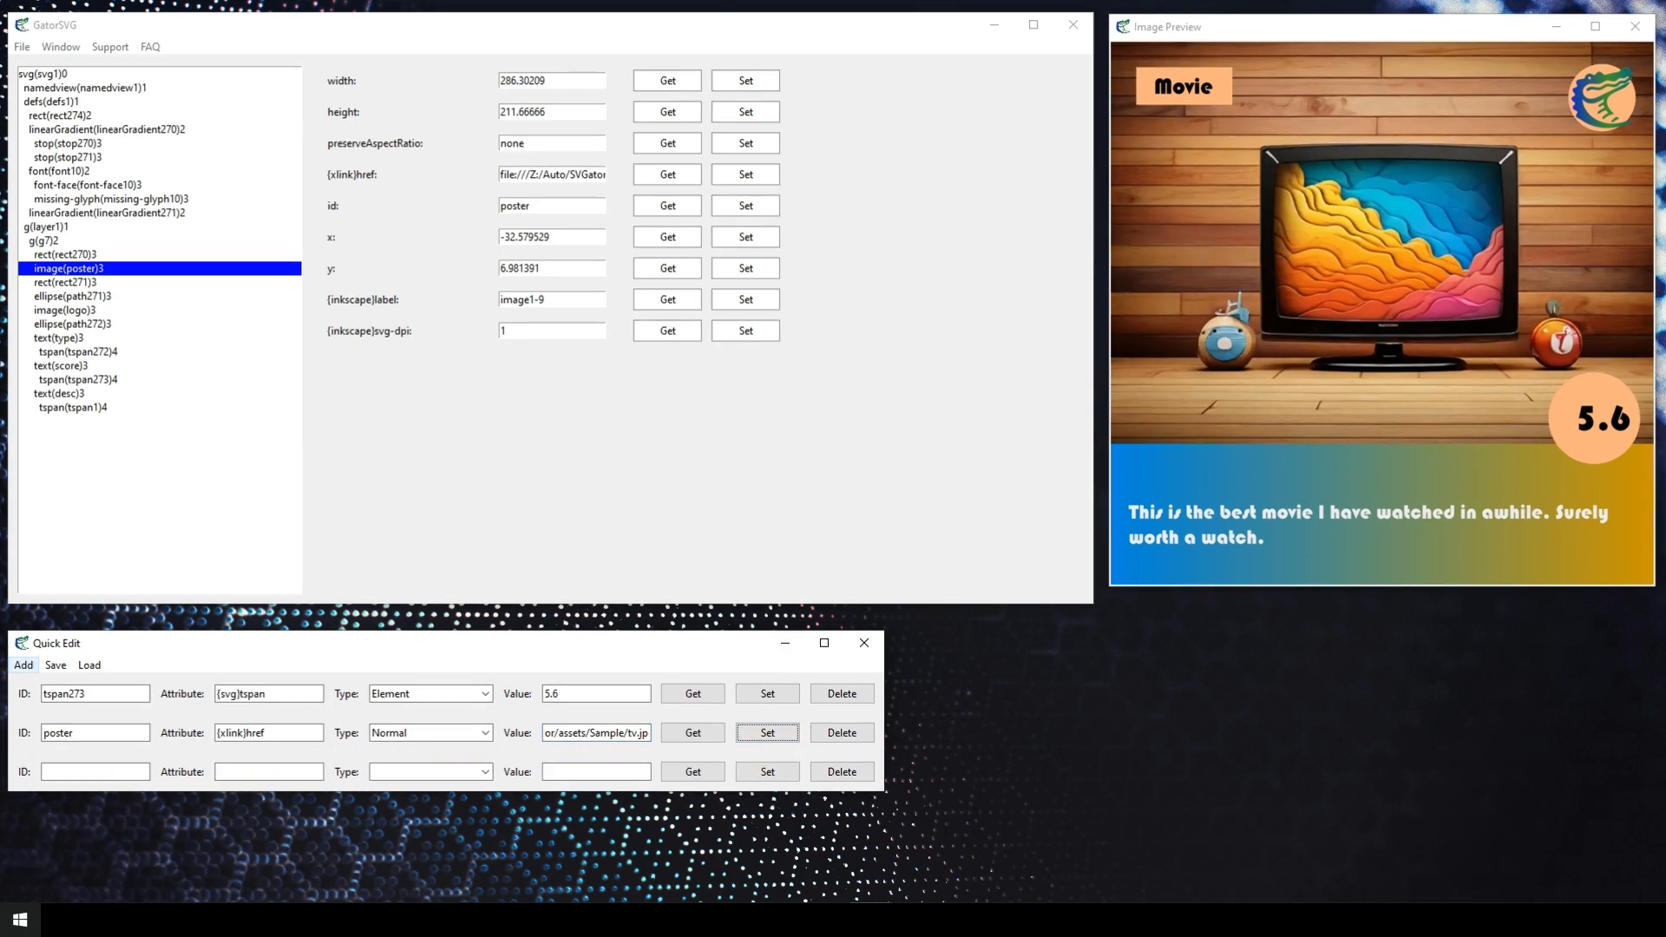
click(59, 394)
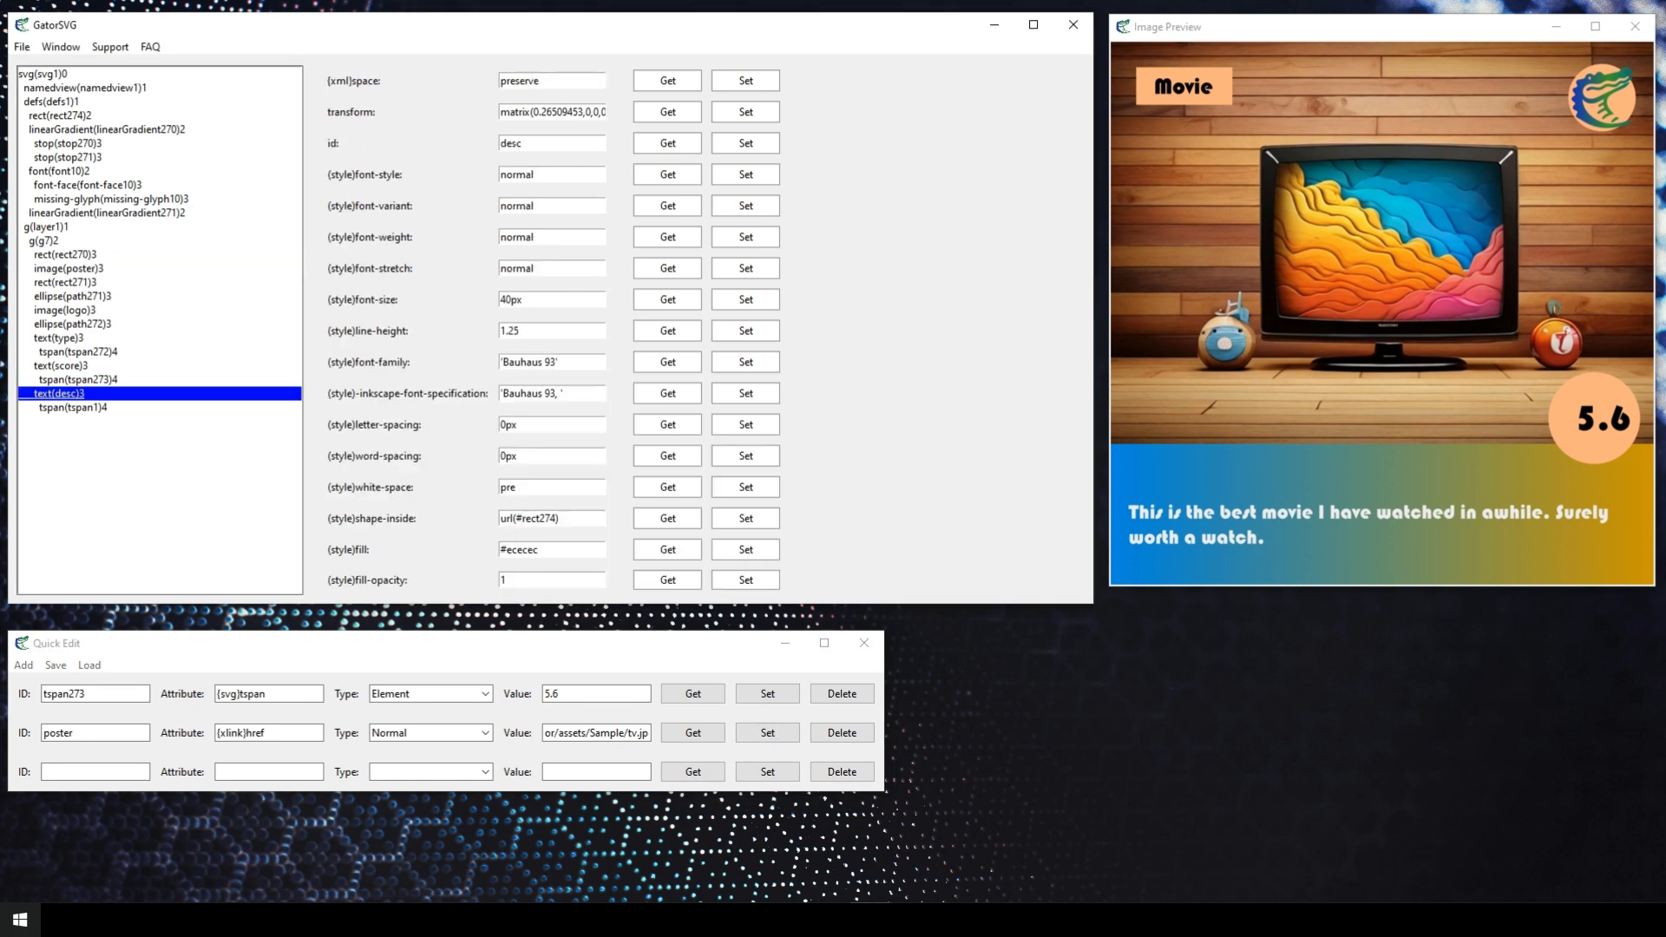
click(94, 772)
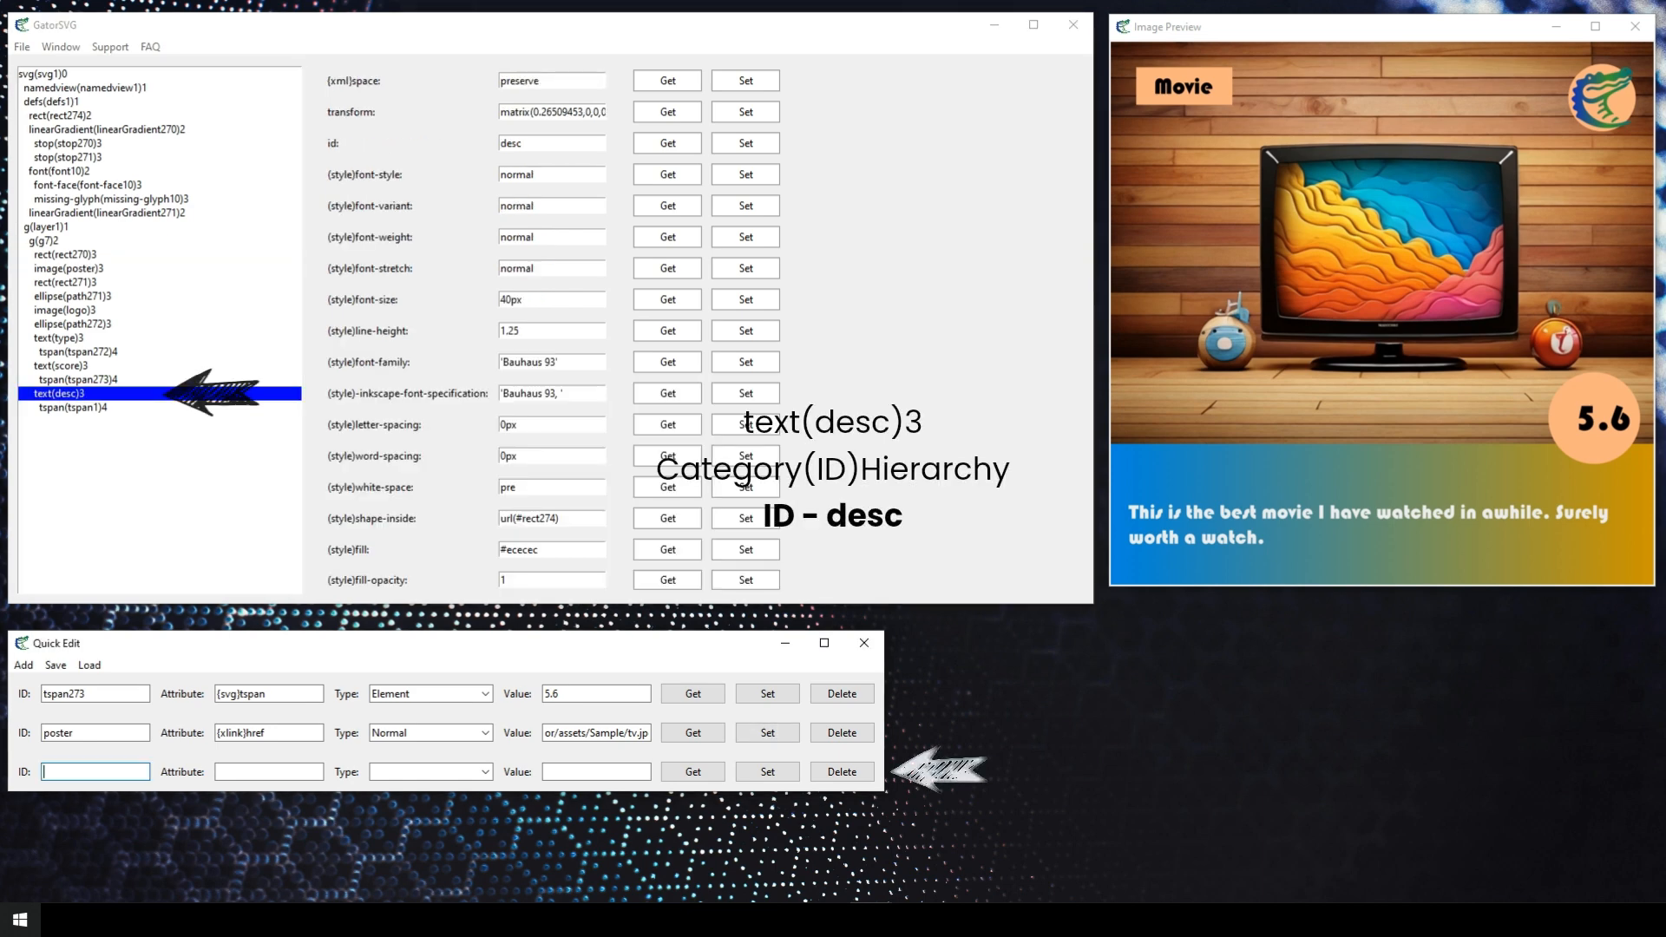
text(desc)
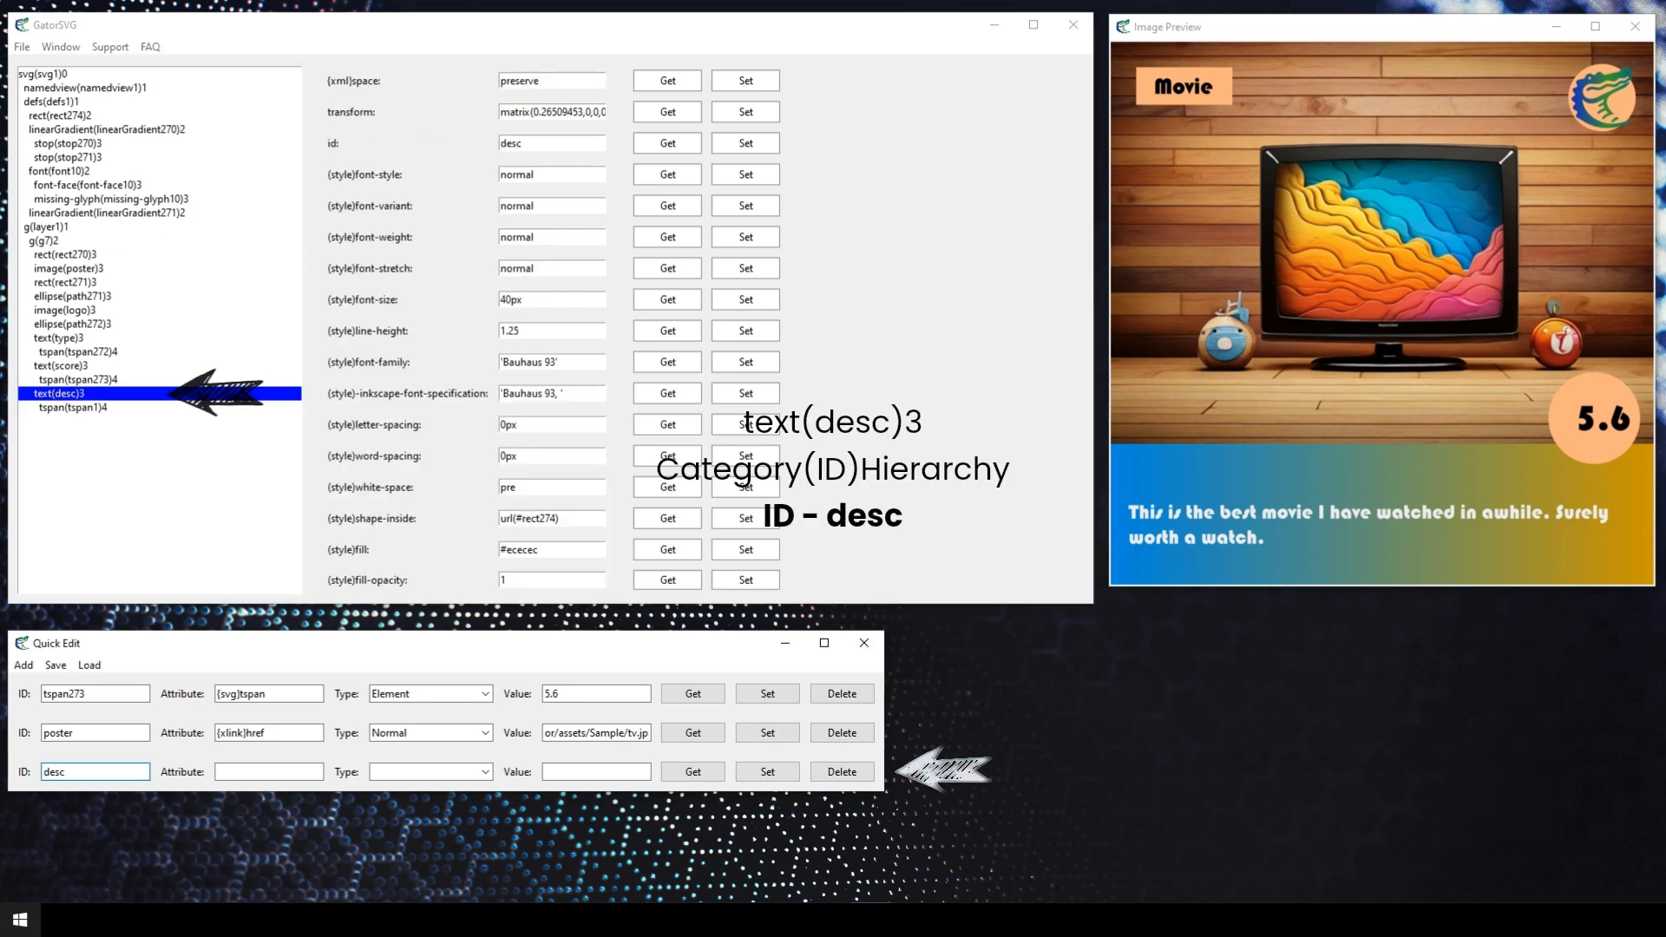
Set the desc entry's attribute to fill and its type to Style
click(269, 772)
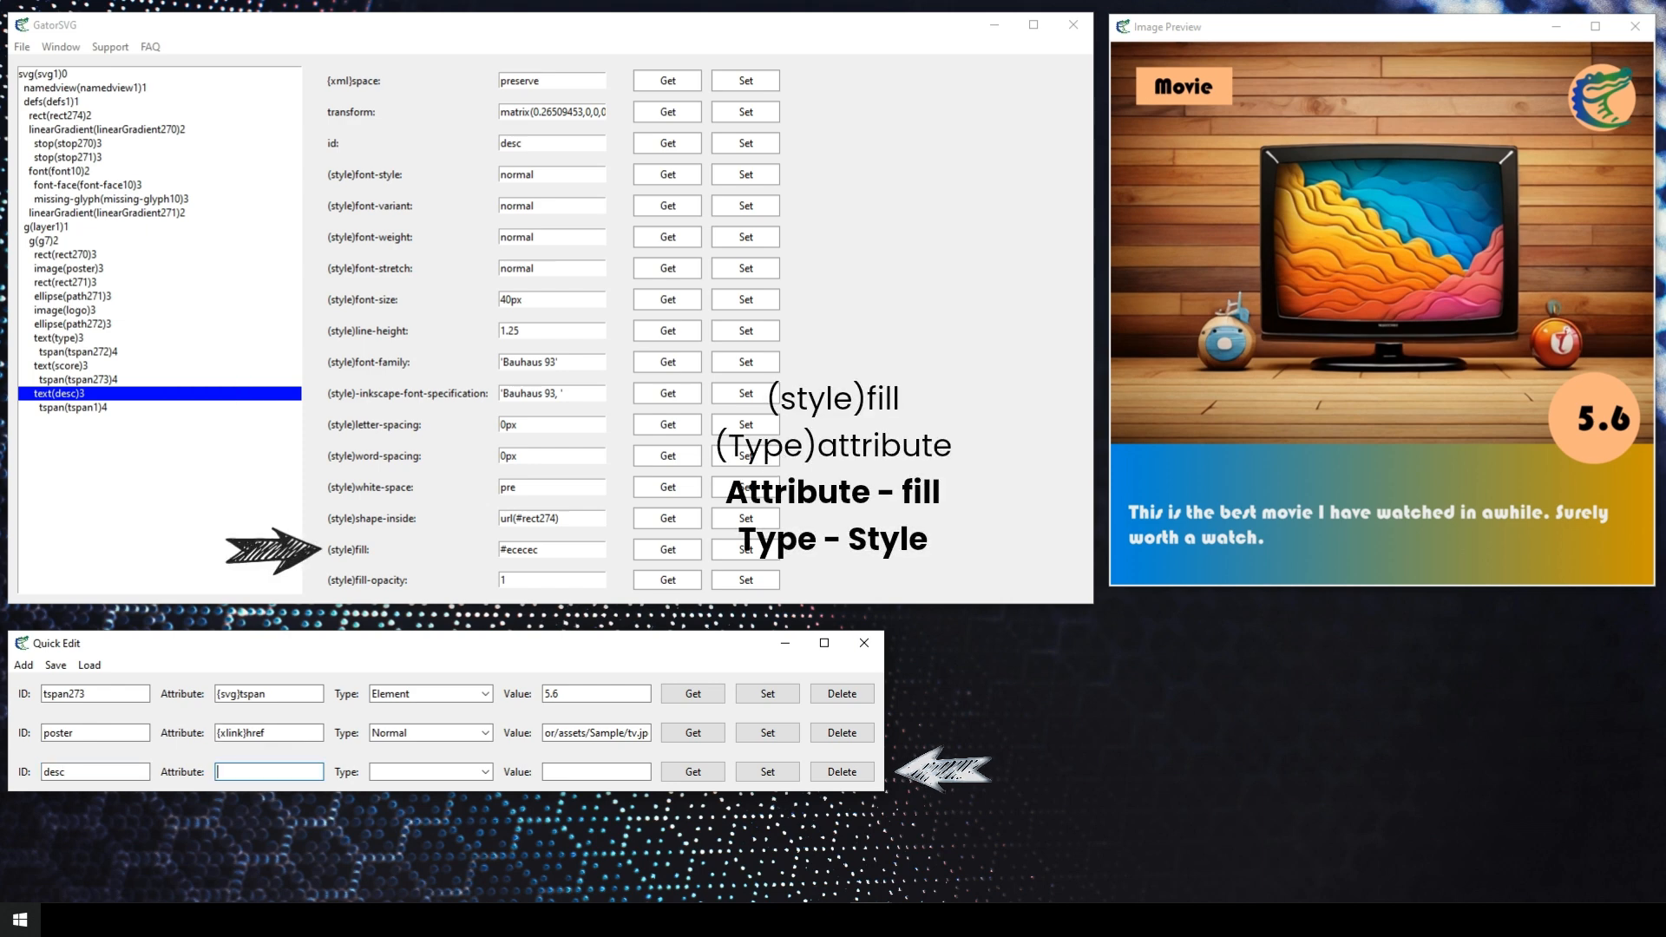
text(fil)
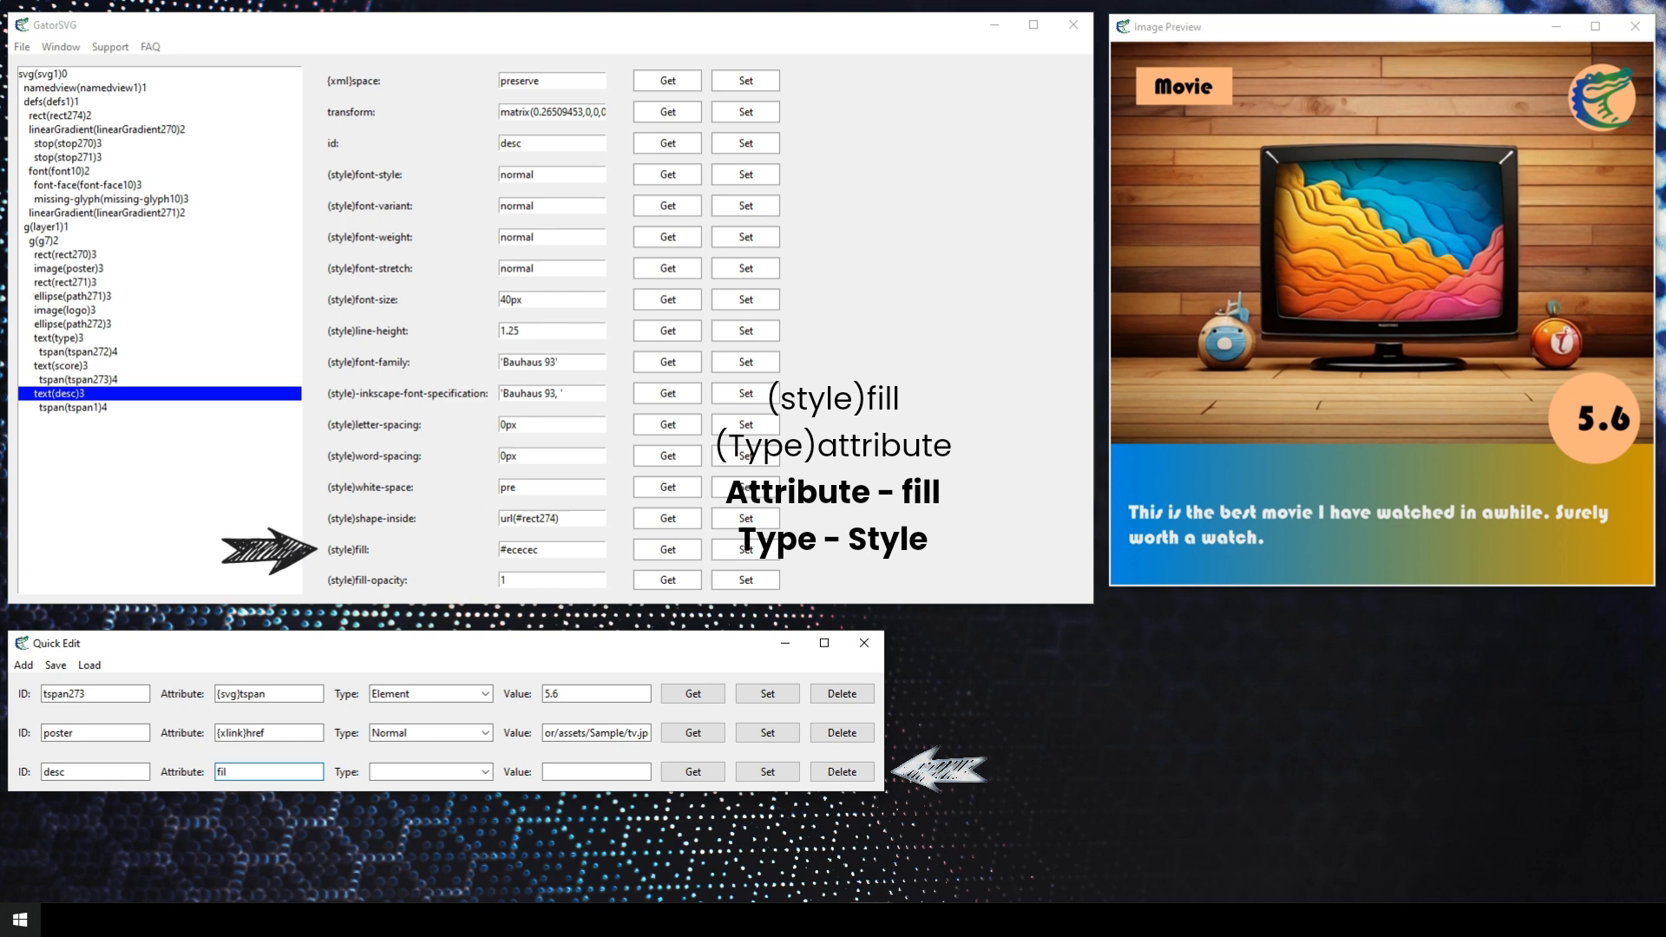
text(l)
click(425, 772)
click(485, 772)
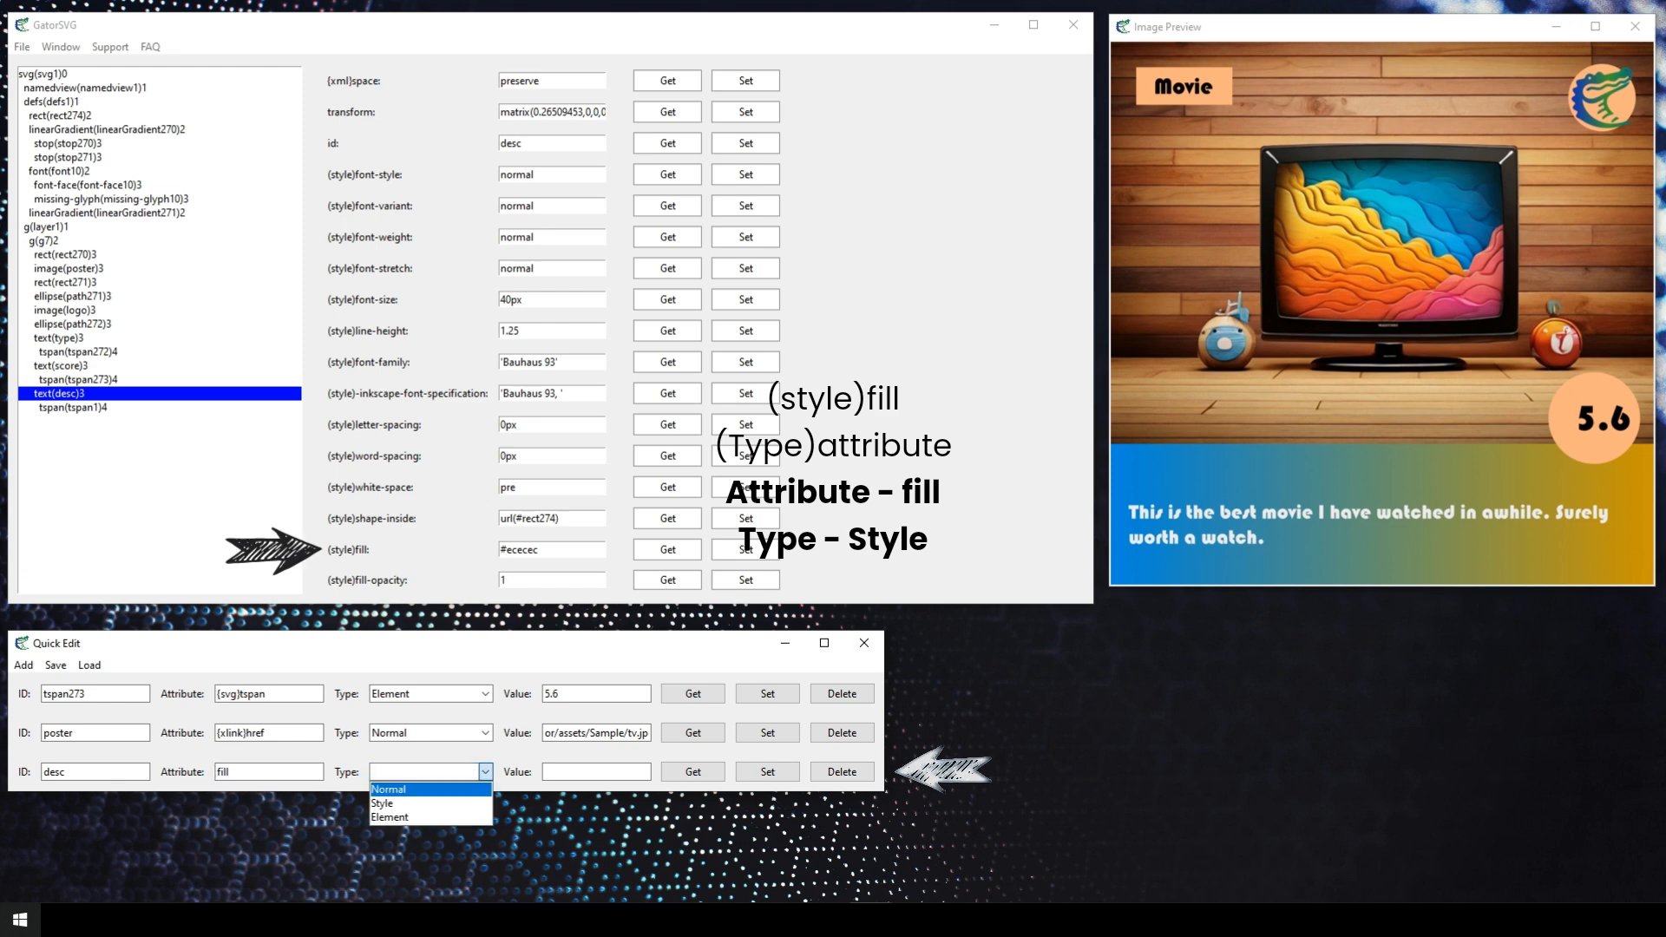
click(433, 803)
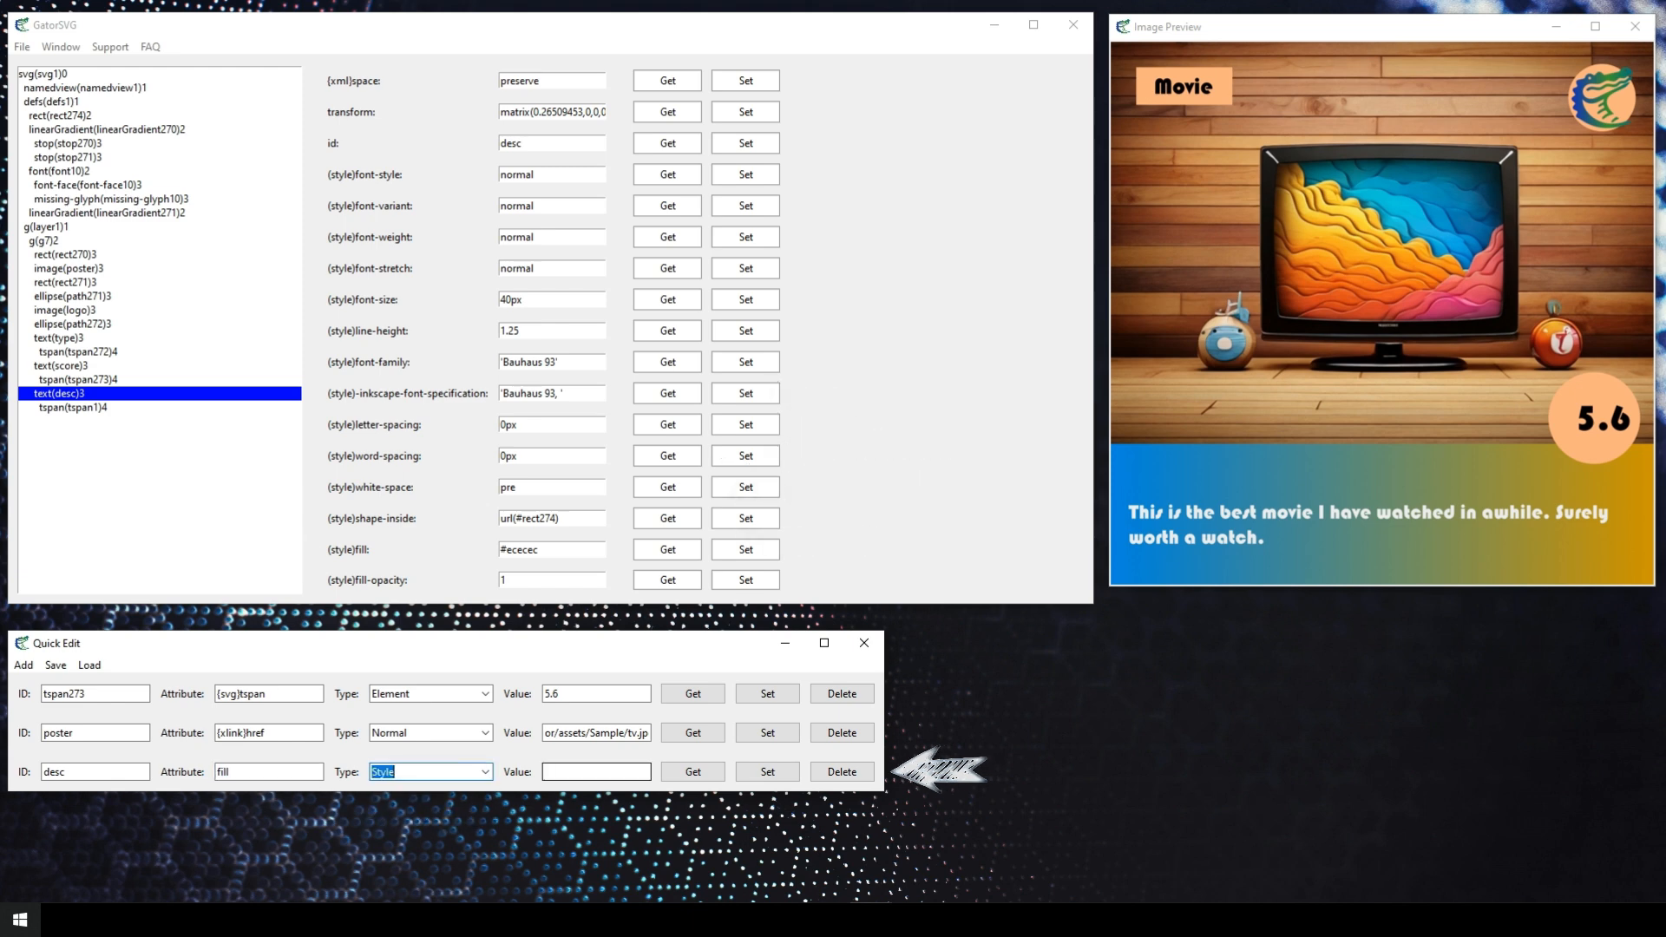
Set the desc entry's fill value to #000000 and apply it
click(596, 772)
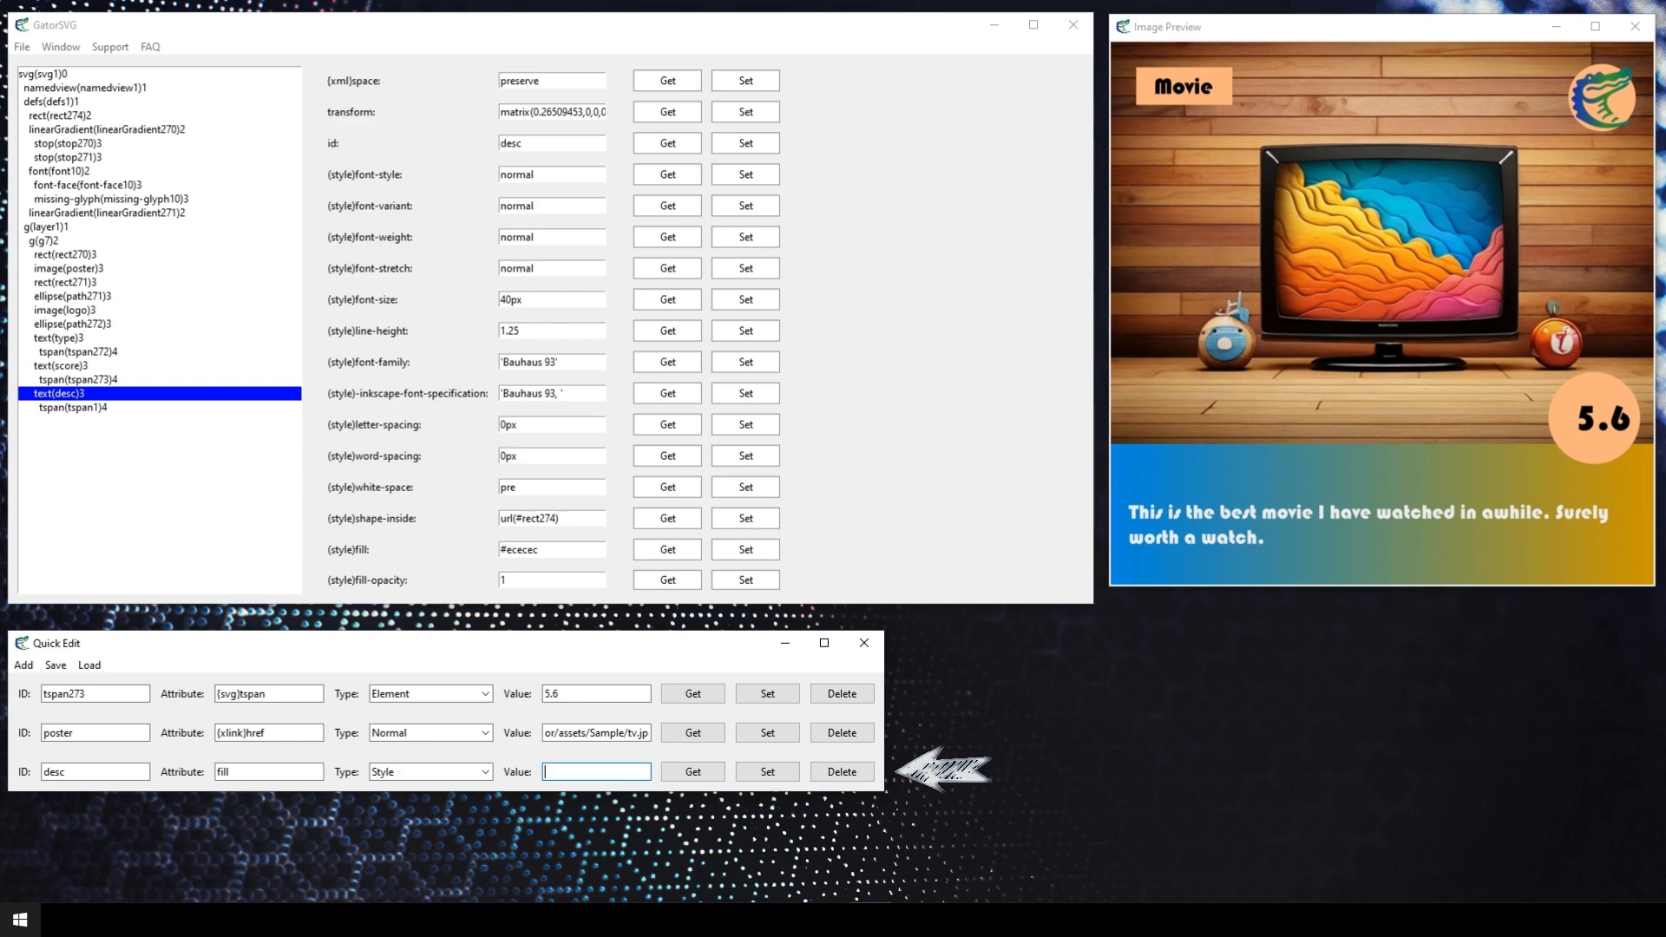
text(#000000)
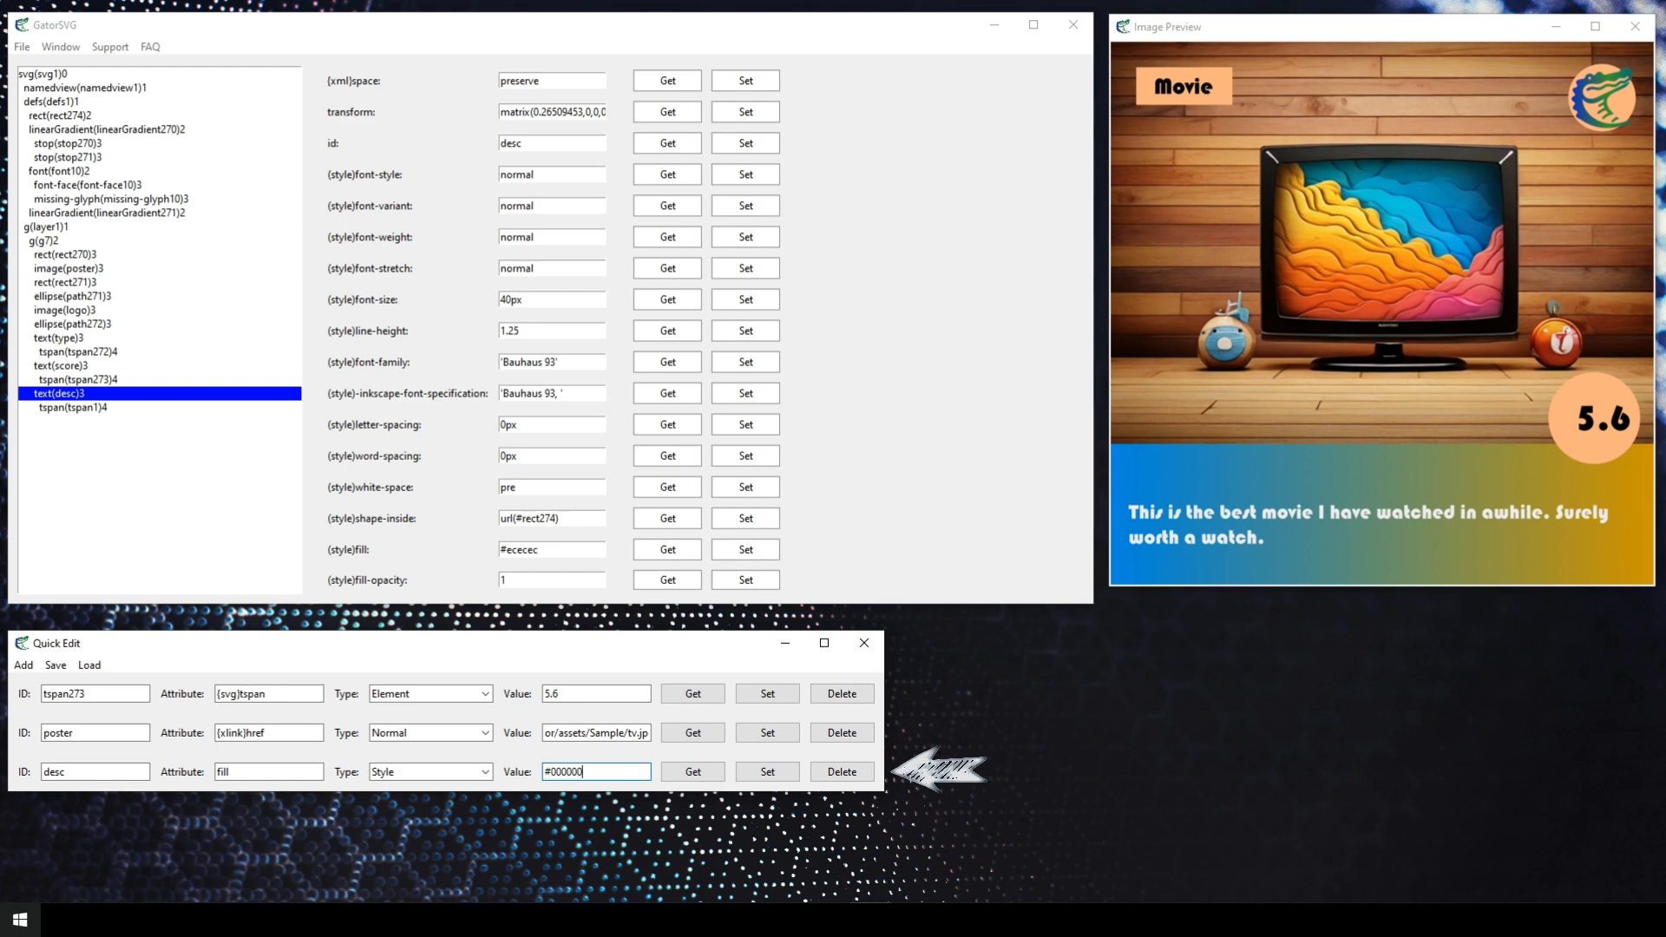
click(767, 771)
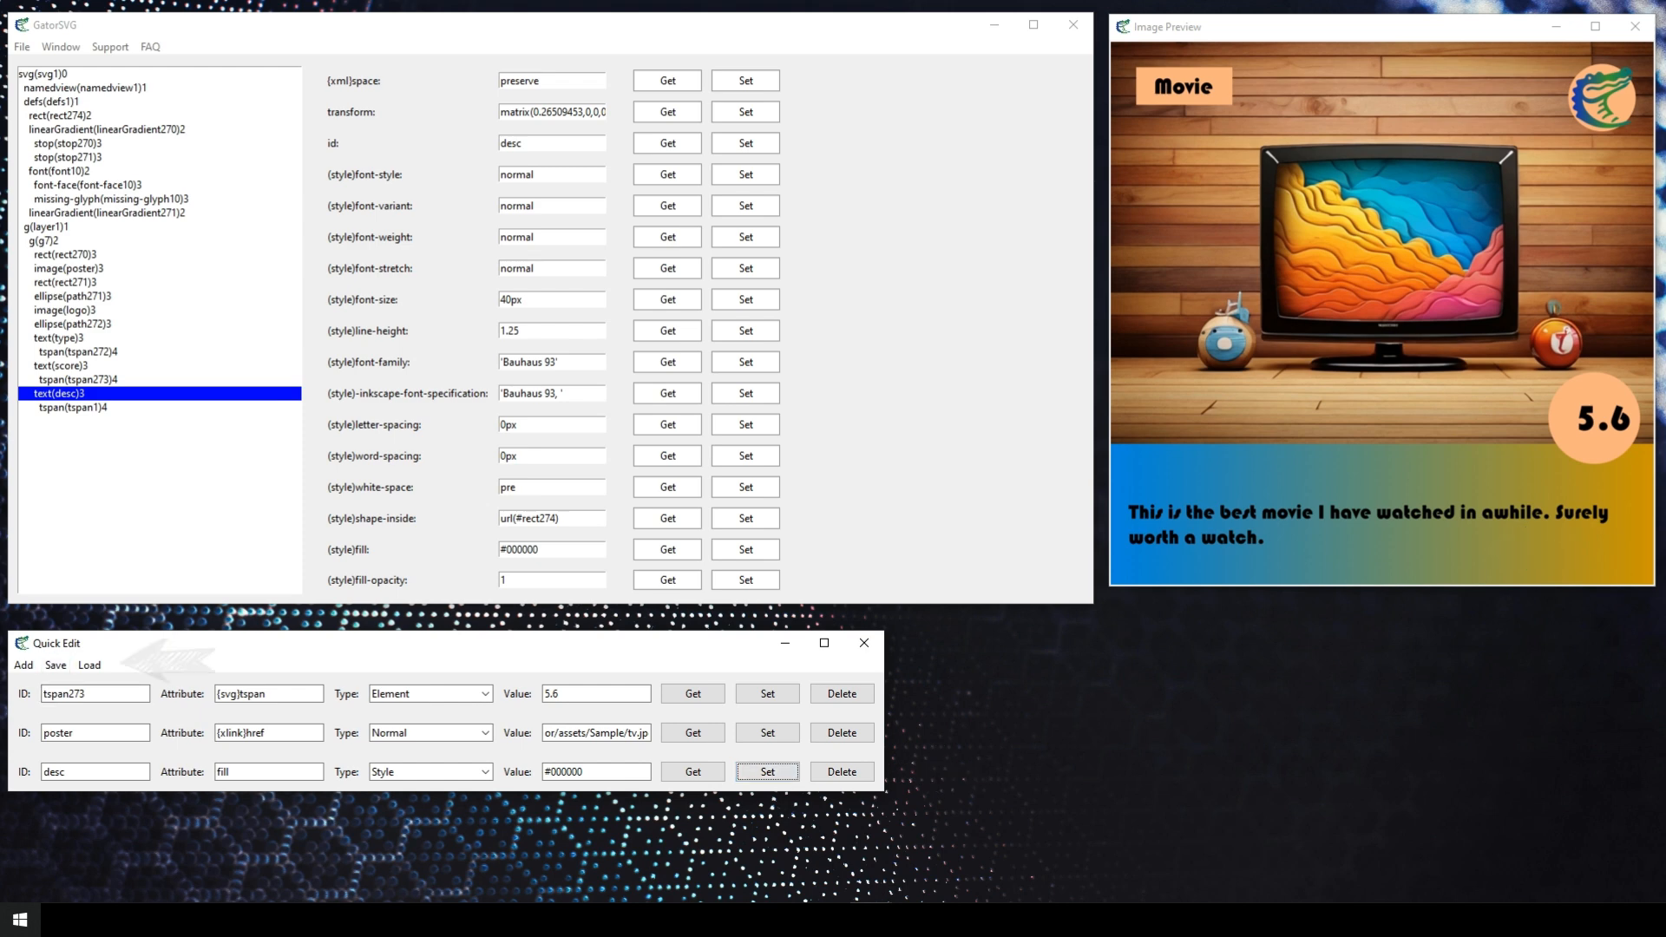
Save the Quick Edit entries to quick_edit.txt in the assets/Sample folder, overwriting the existing file
click(56, 665)
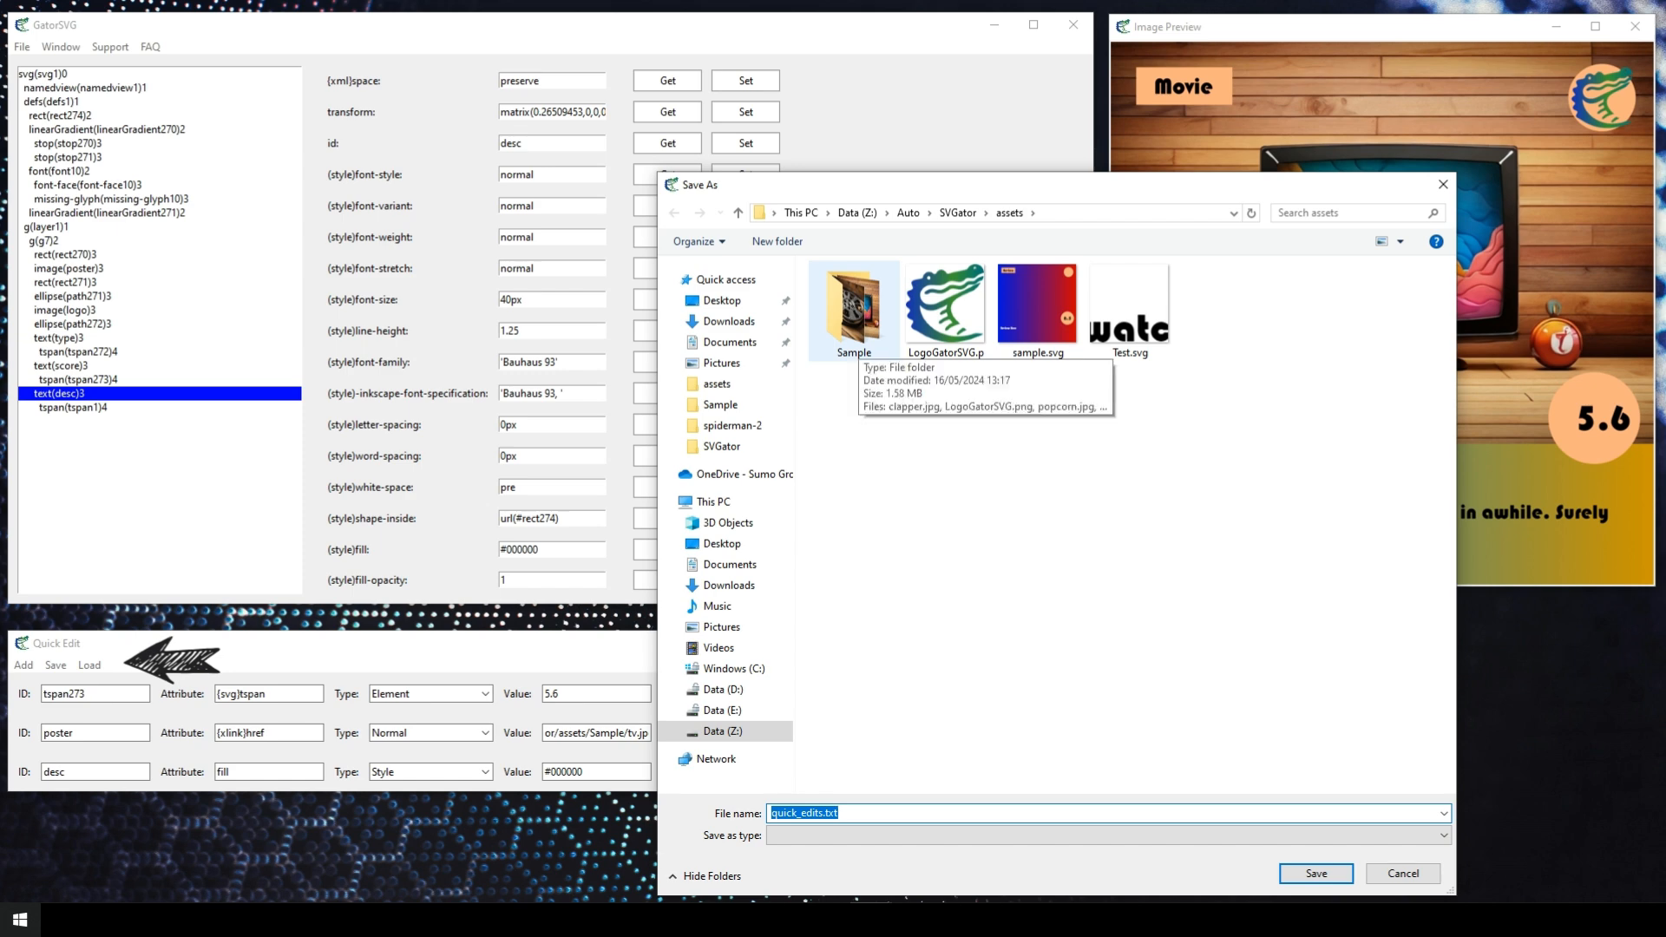
double_click(855, 337)
click(1131, 325)
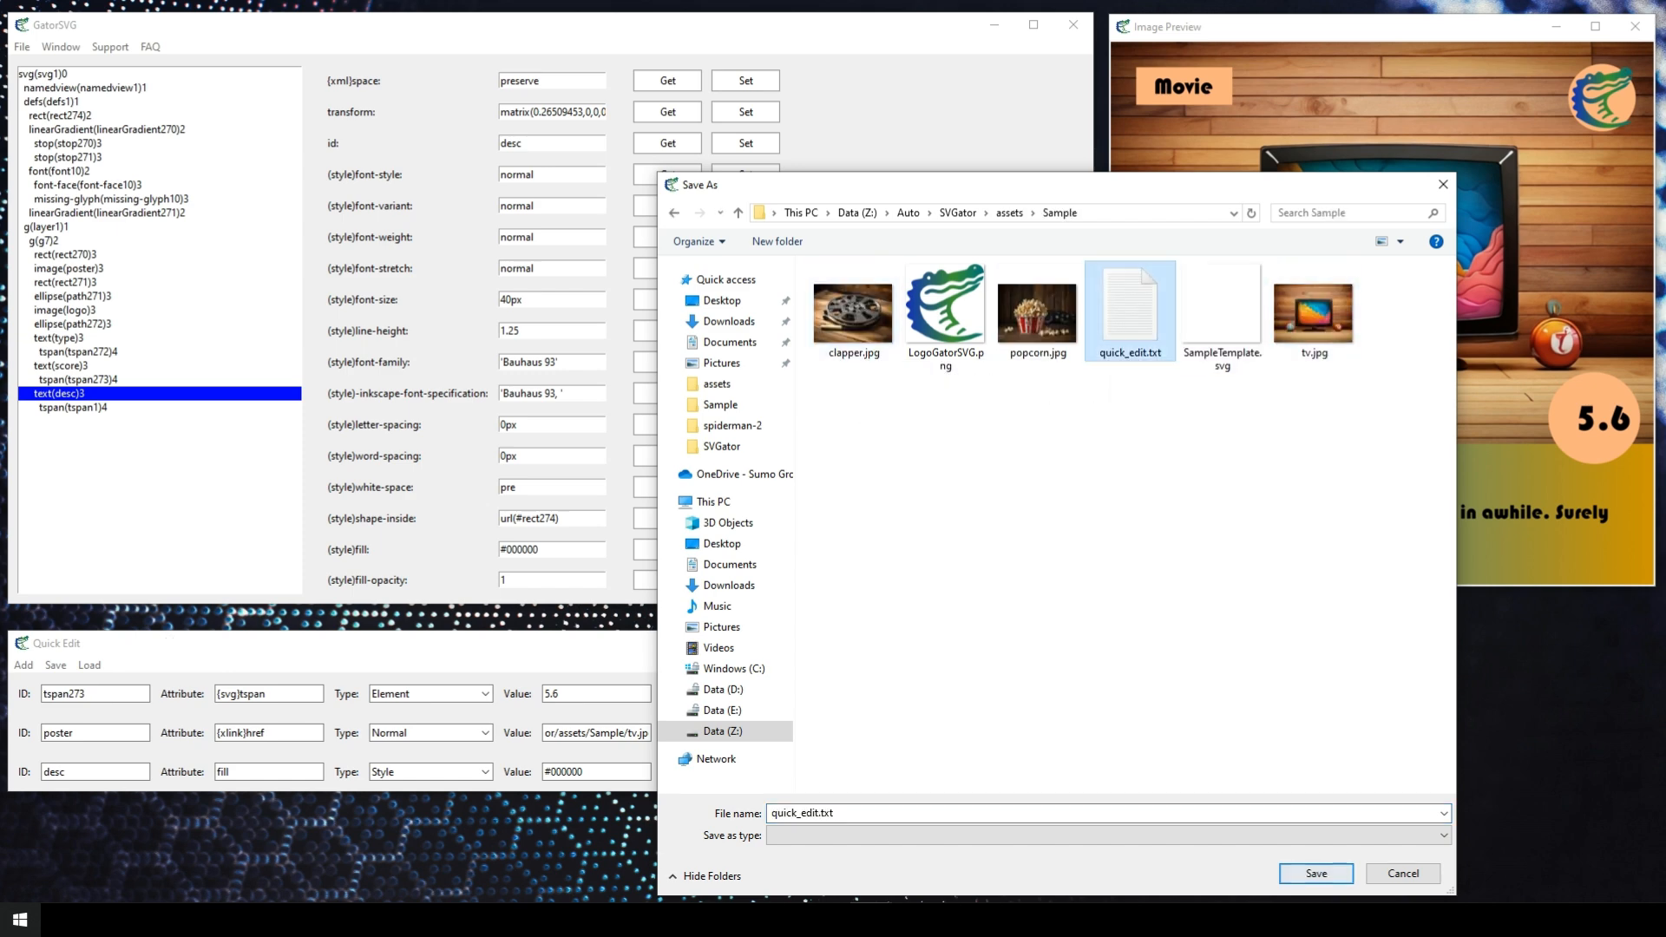
click(1316, 873)
click(875, 460)
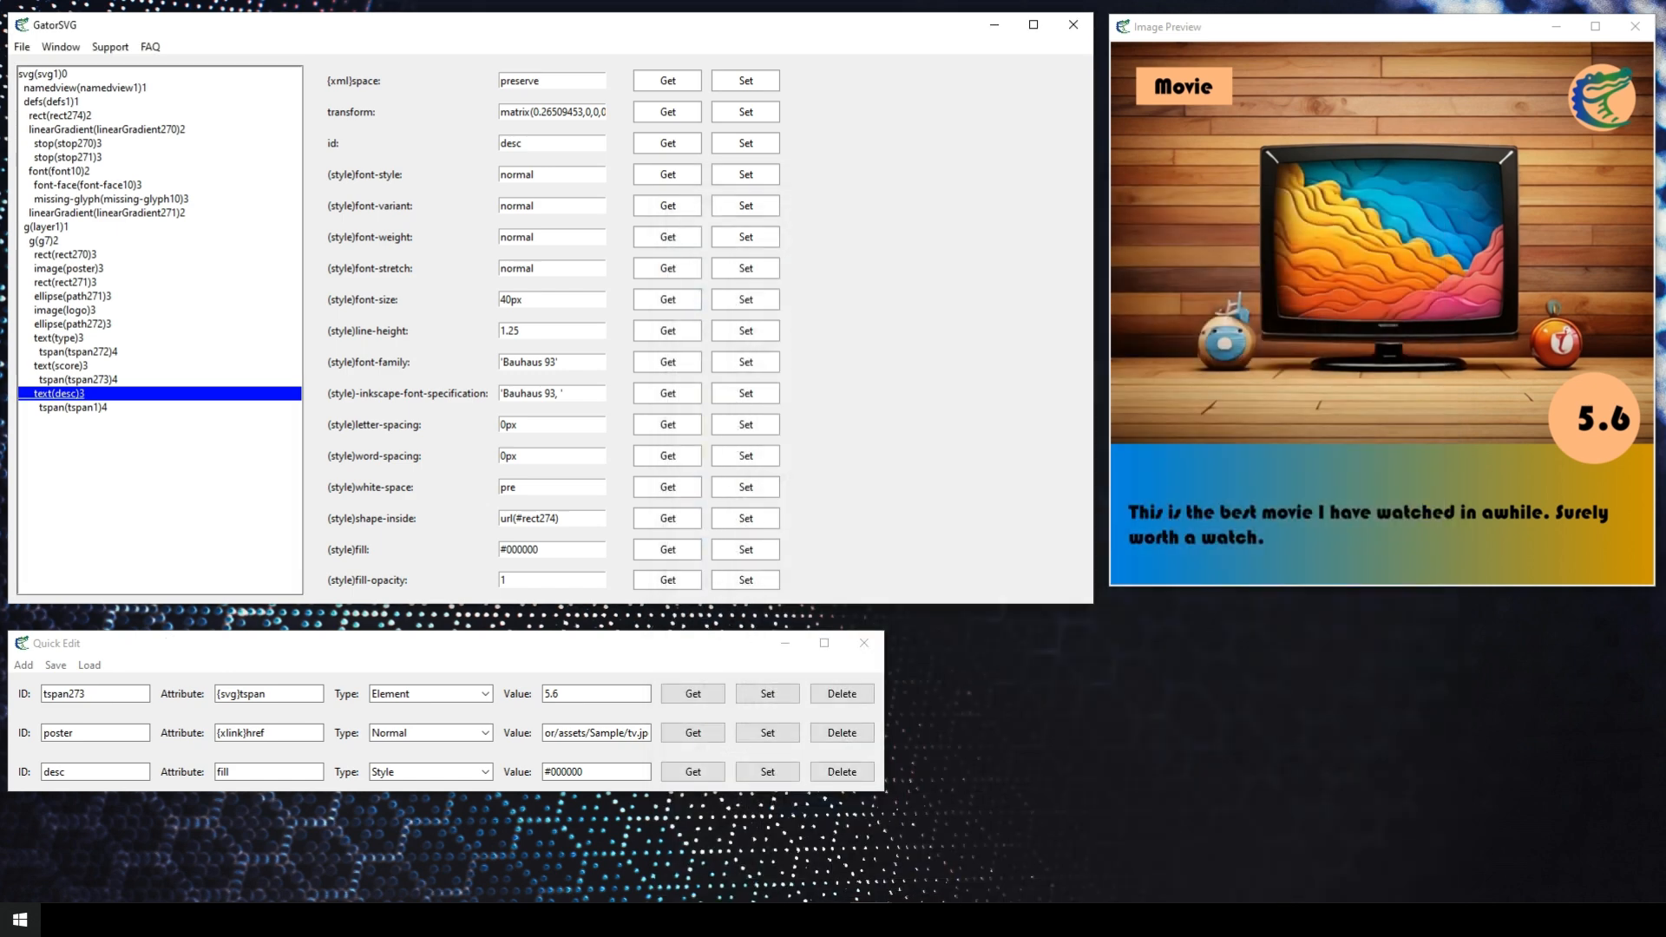
Delete all three entries from the Quick Edit window
click(842, 694)
click(842, 694)
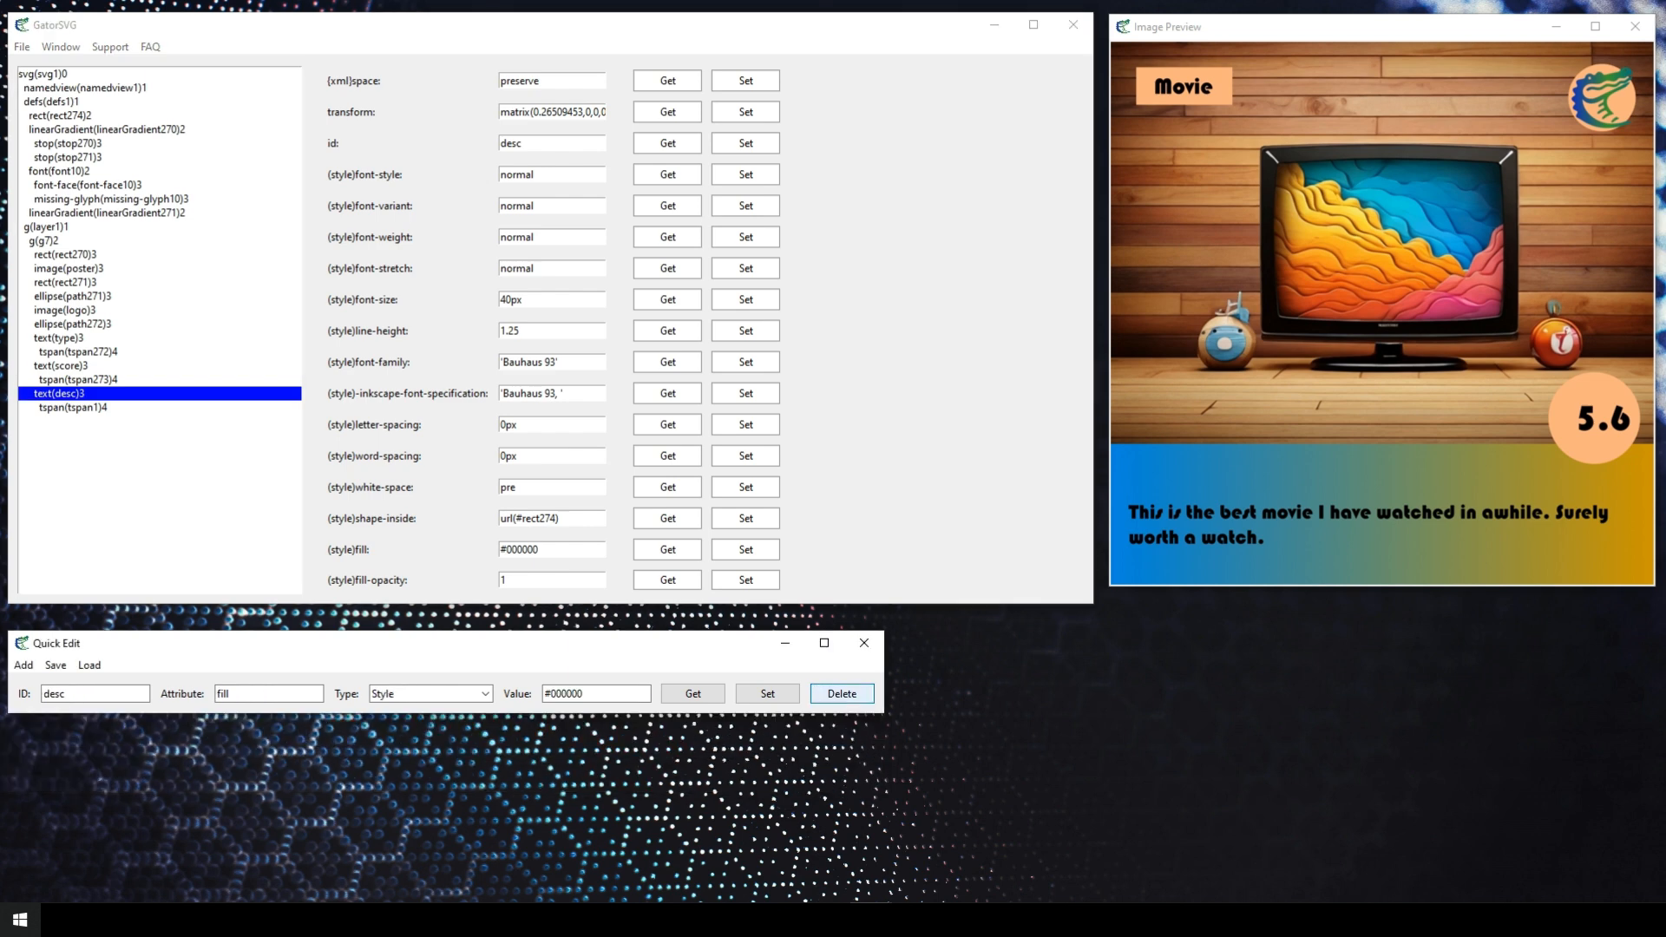
click(841, 694)
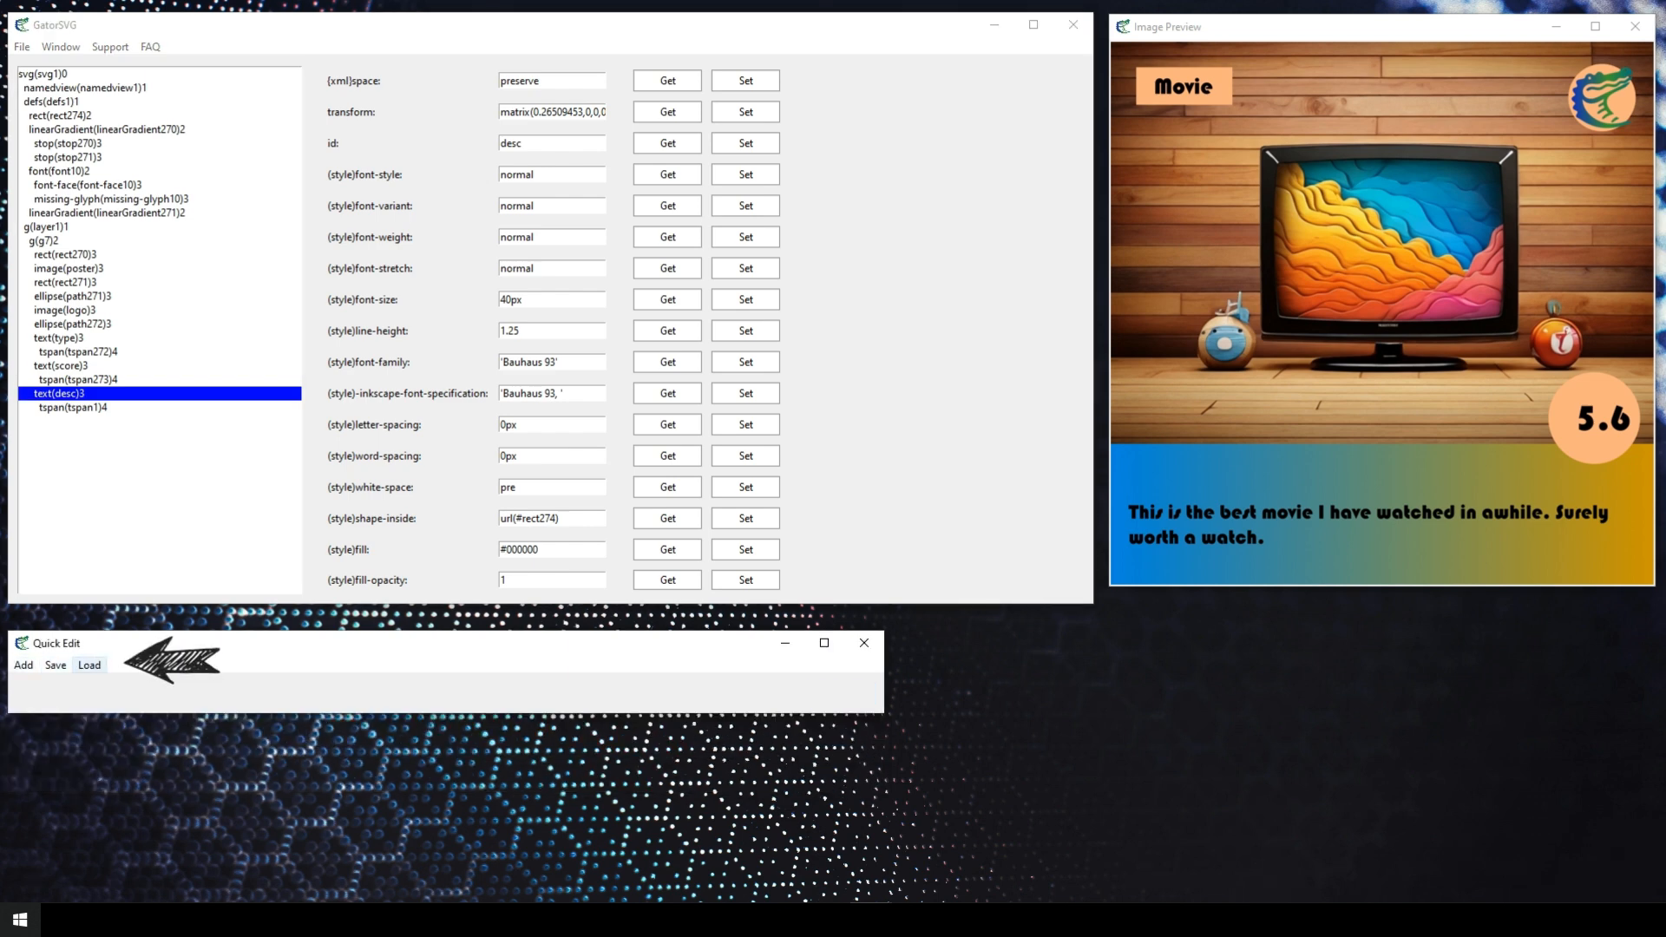
Load the saved Quick Edit entries from quick_edit.txt in the Sample folder
click(89, 664)
double_click(854, 312)
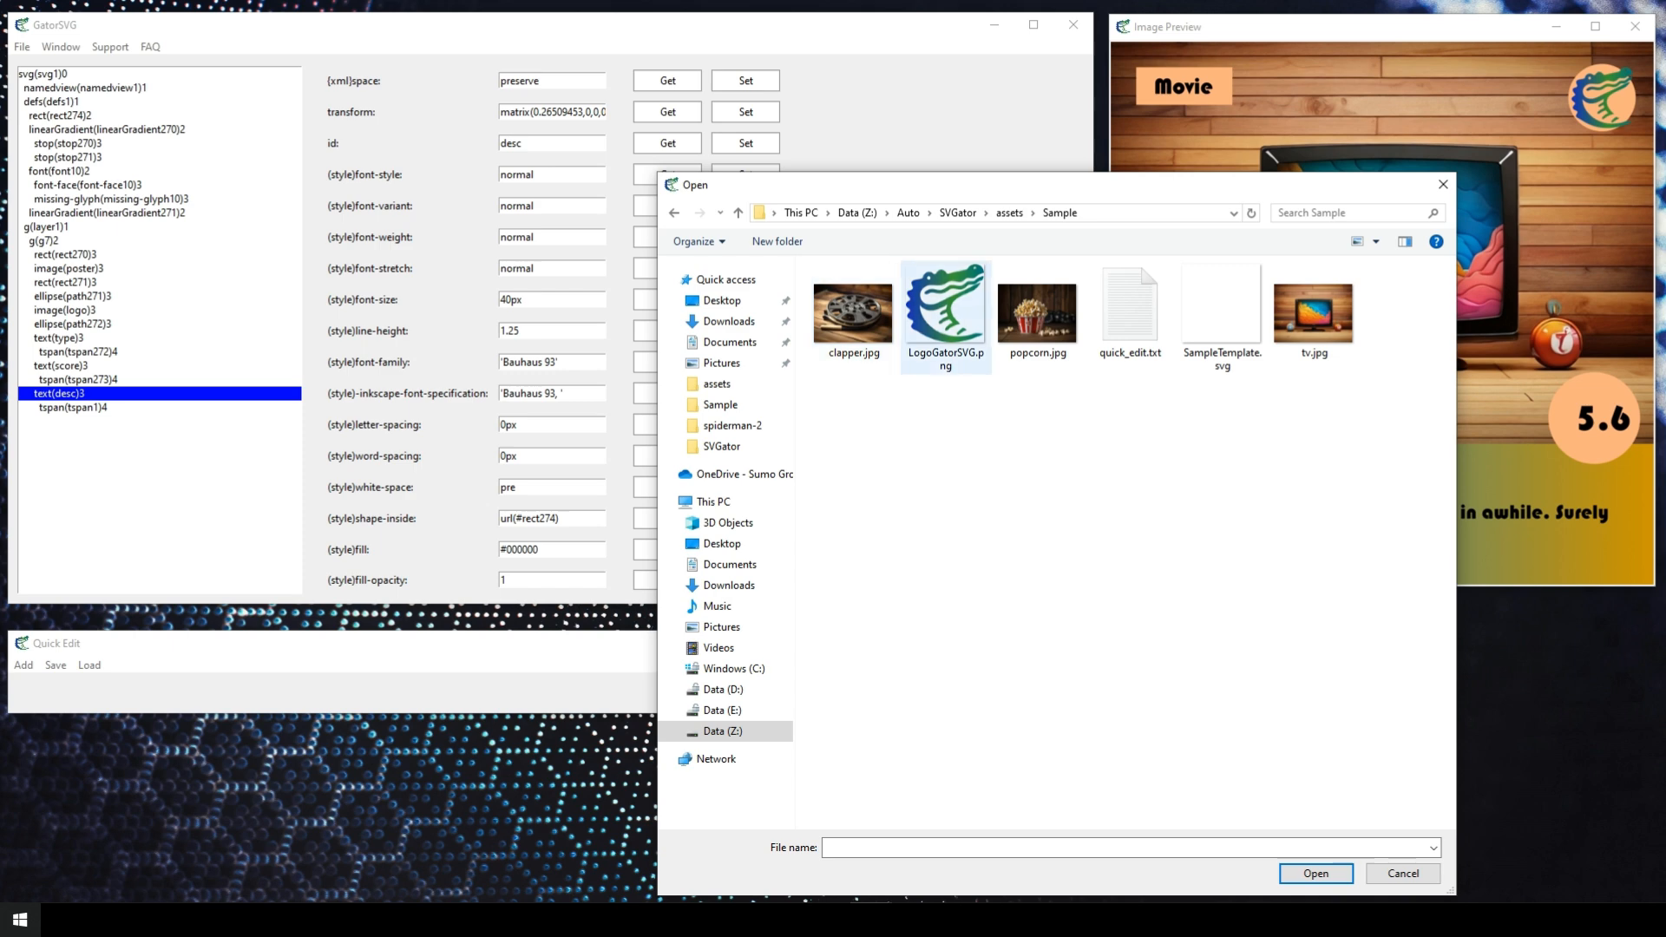
double_click(1130, 312)
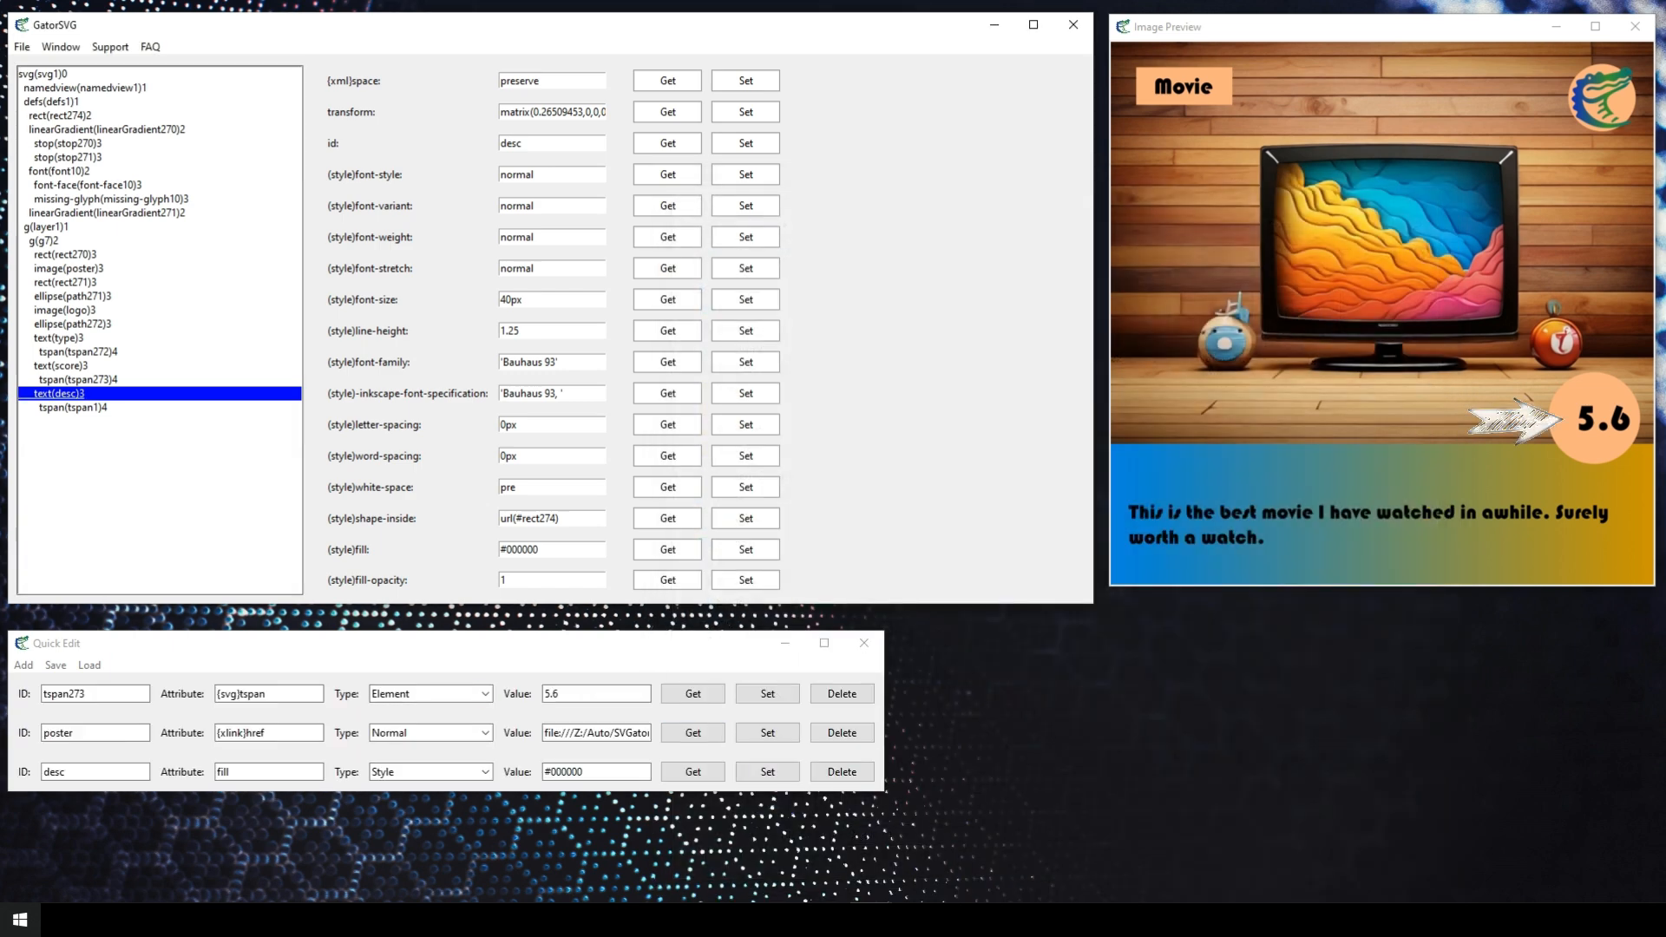
Set the tspan273 entry's value to 6.5 and apply it to update the score
double_click(553, 694)
text(6.5)
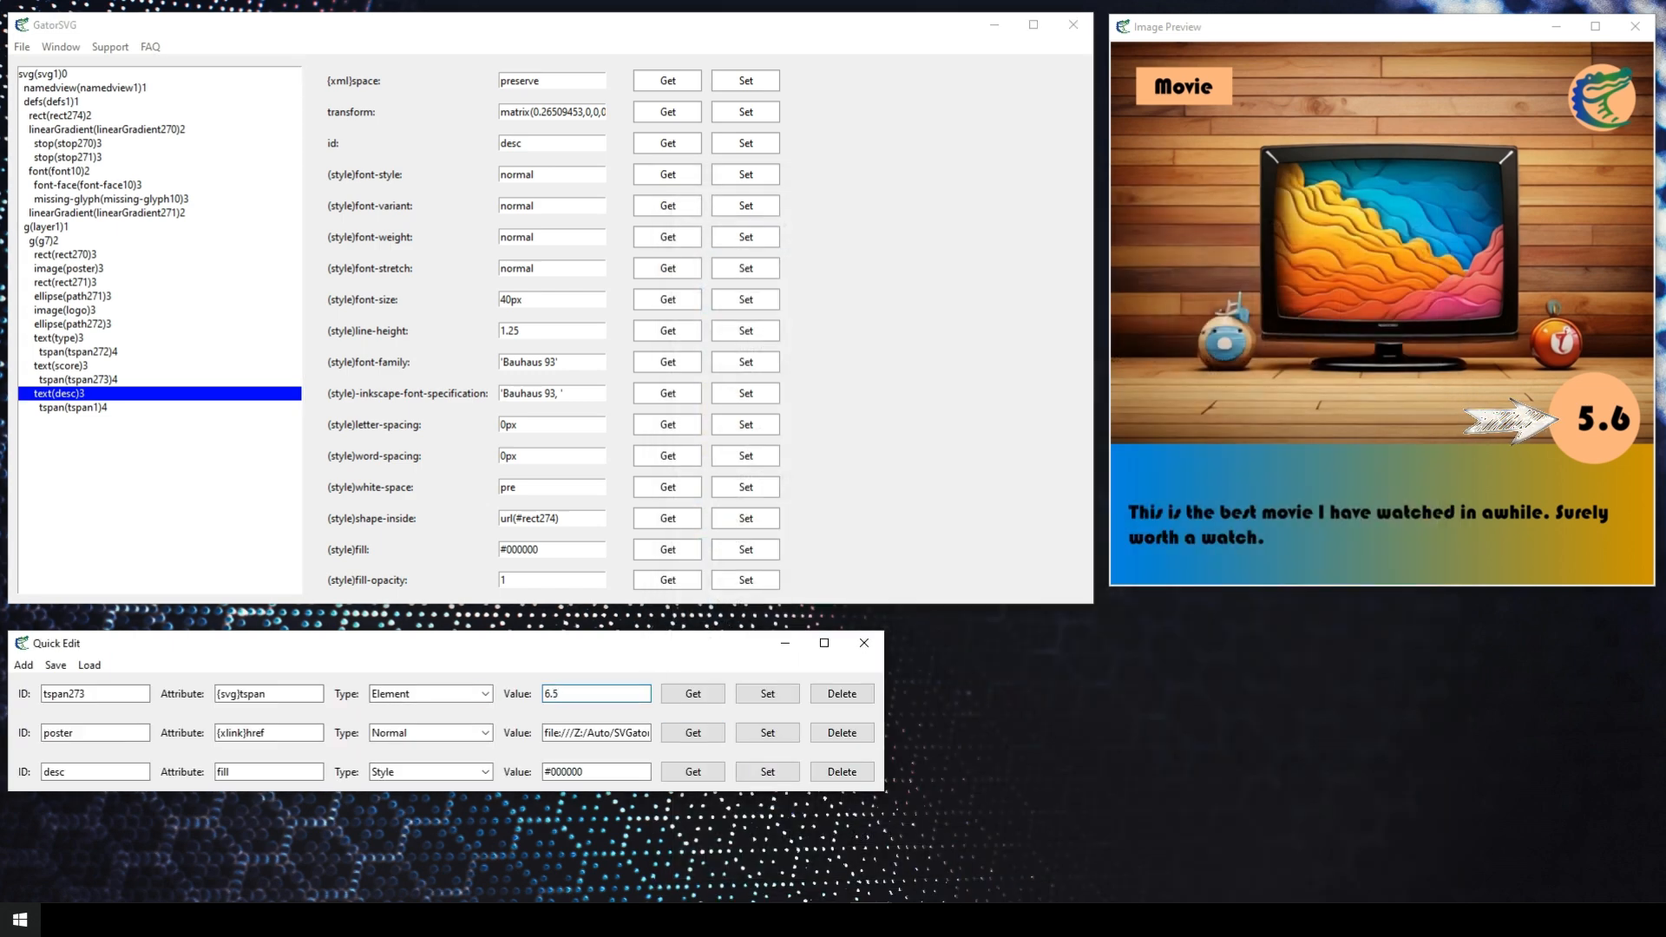
click(767, 694)
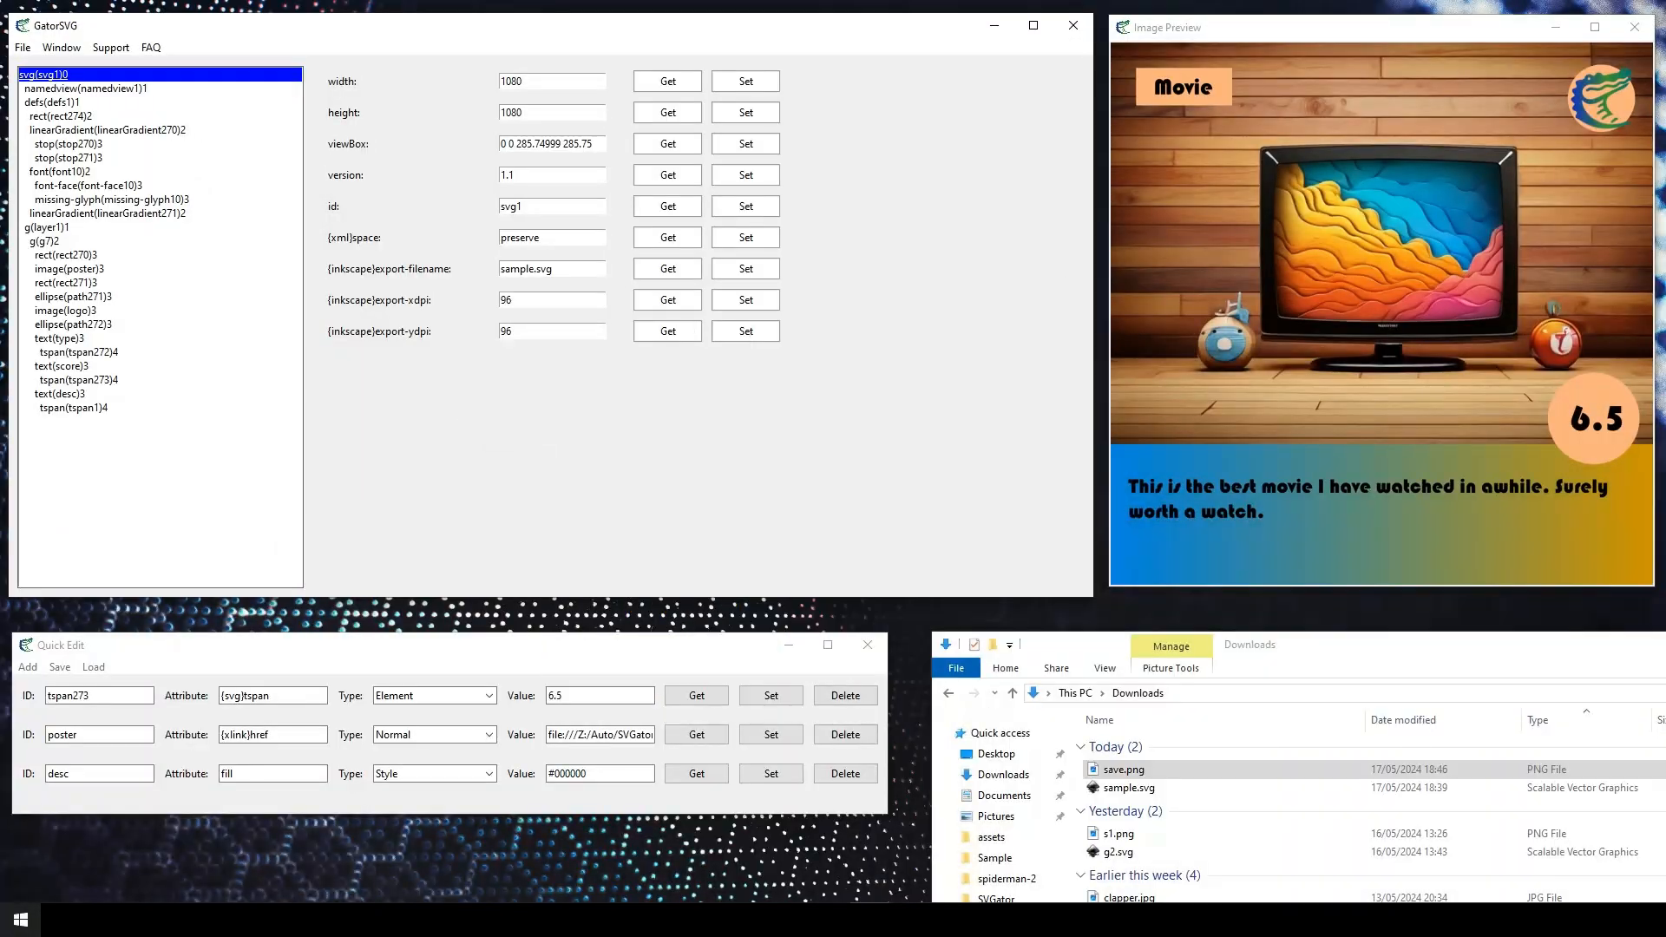
Export the design as a PNG to save.png in the Downloads folder, overwriting the existing file
click(22, 48)
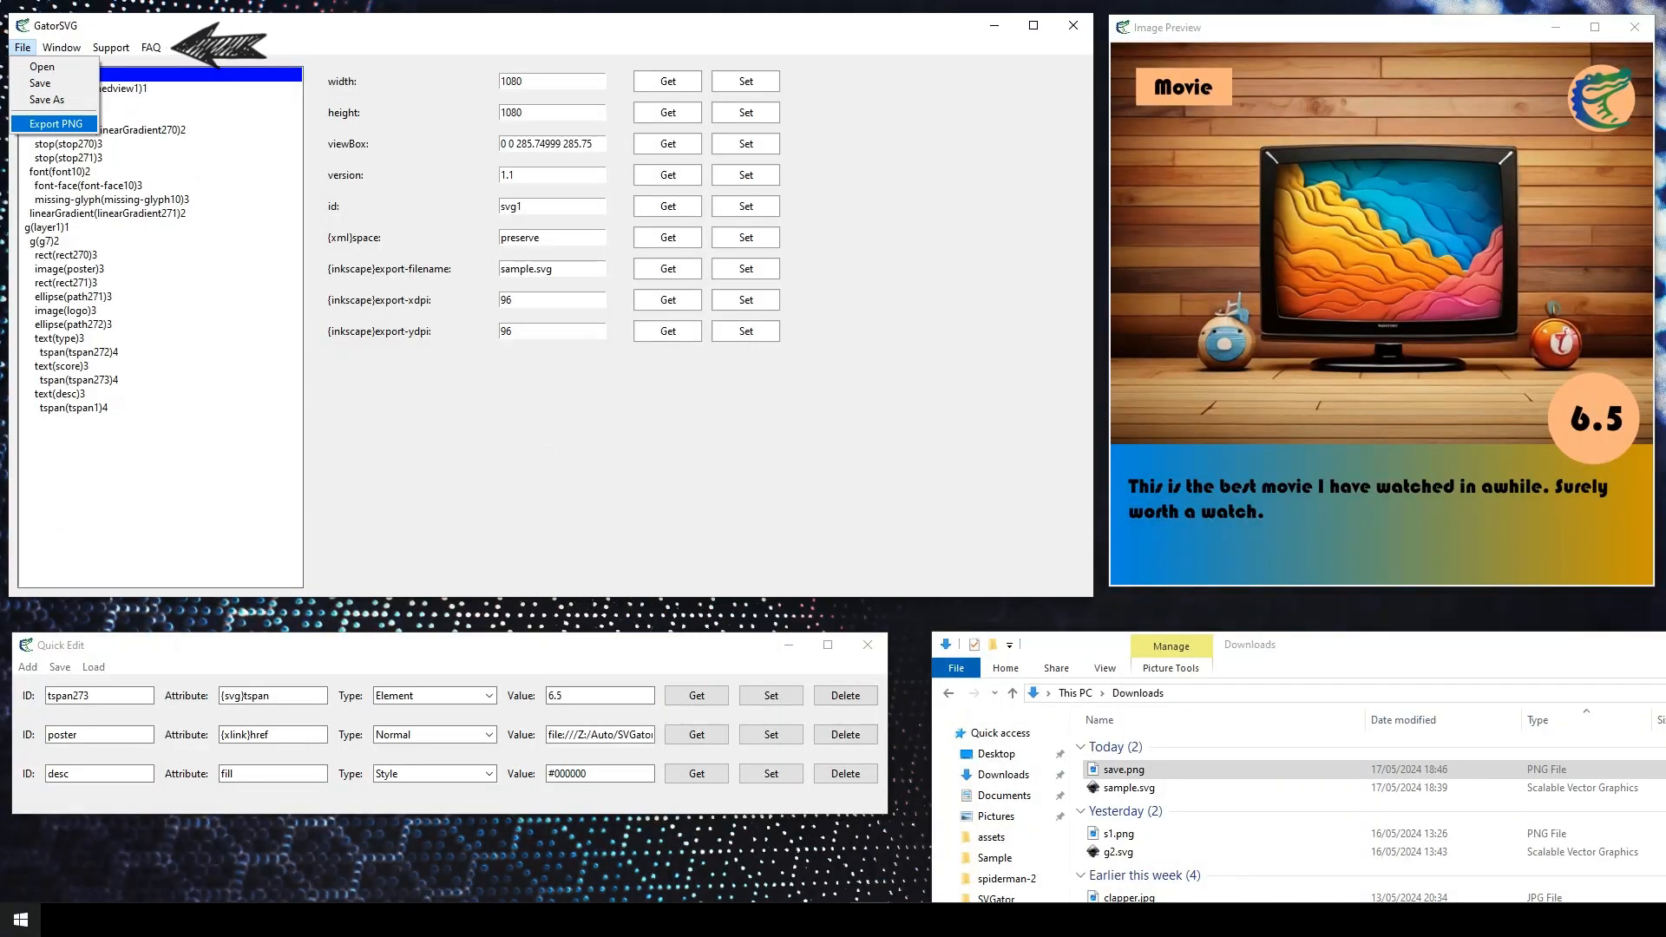
click(56, 124)
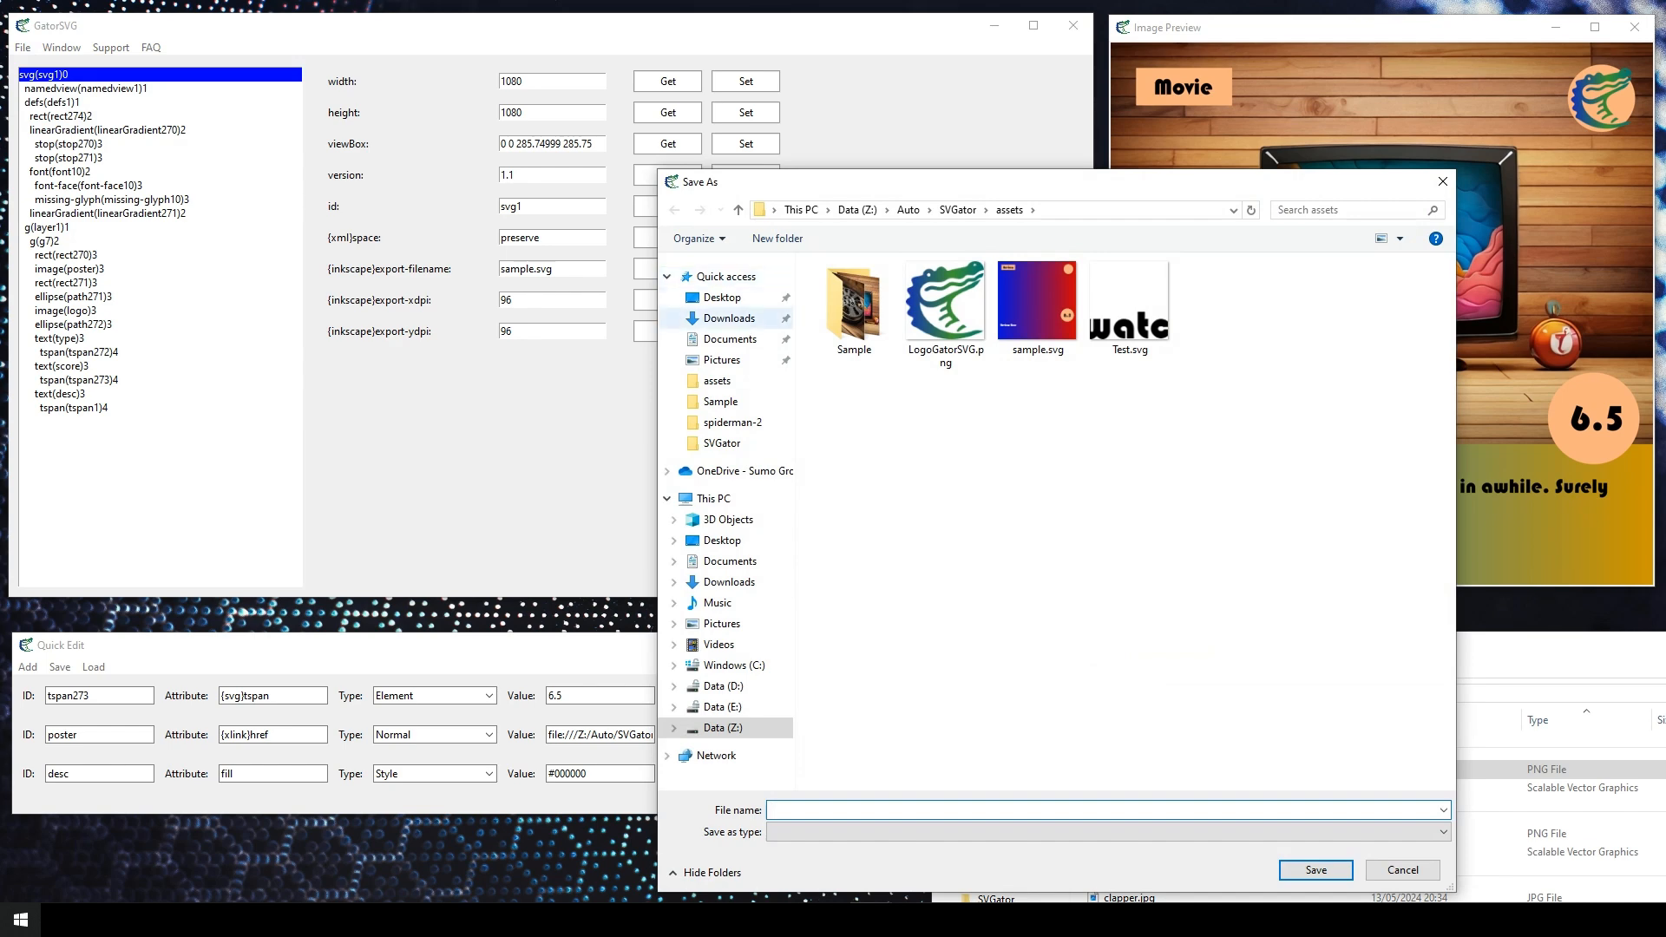
click(729, 318)
double_click(850, 312)
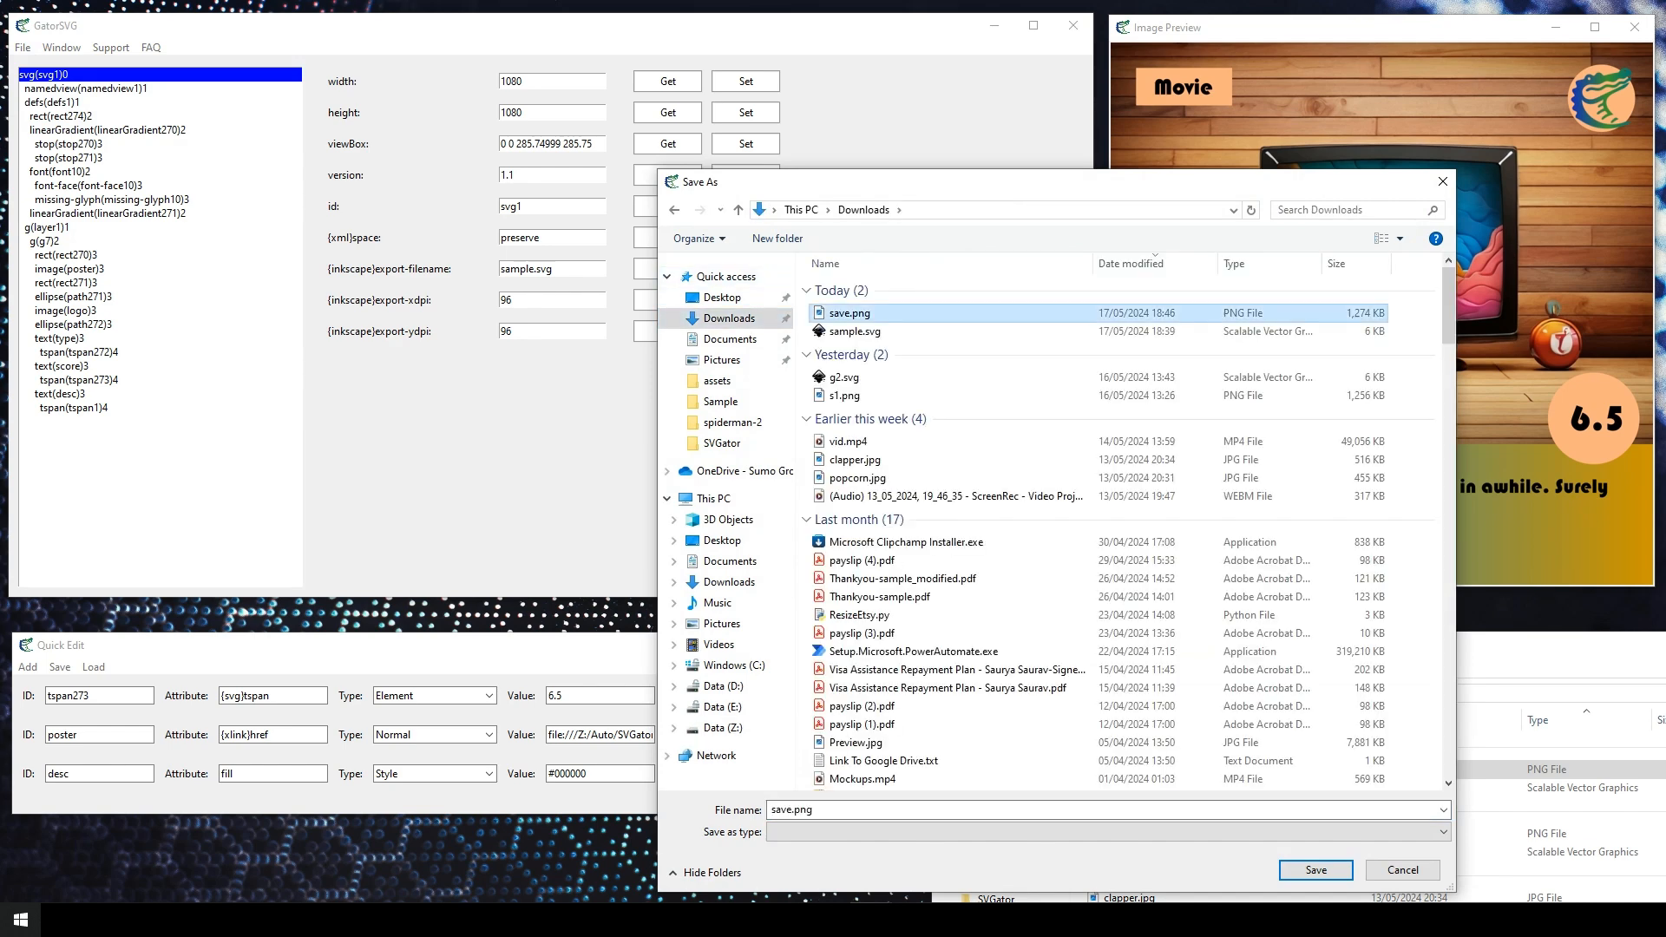
click(877, 460)
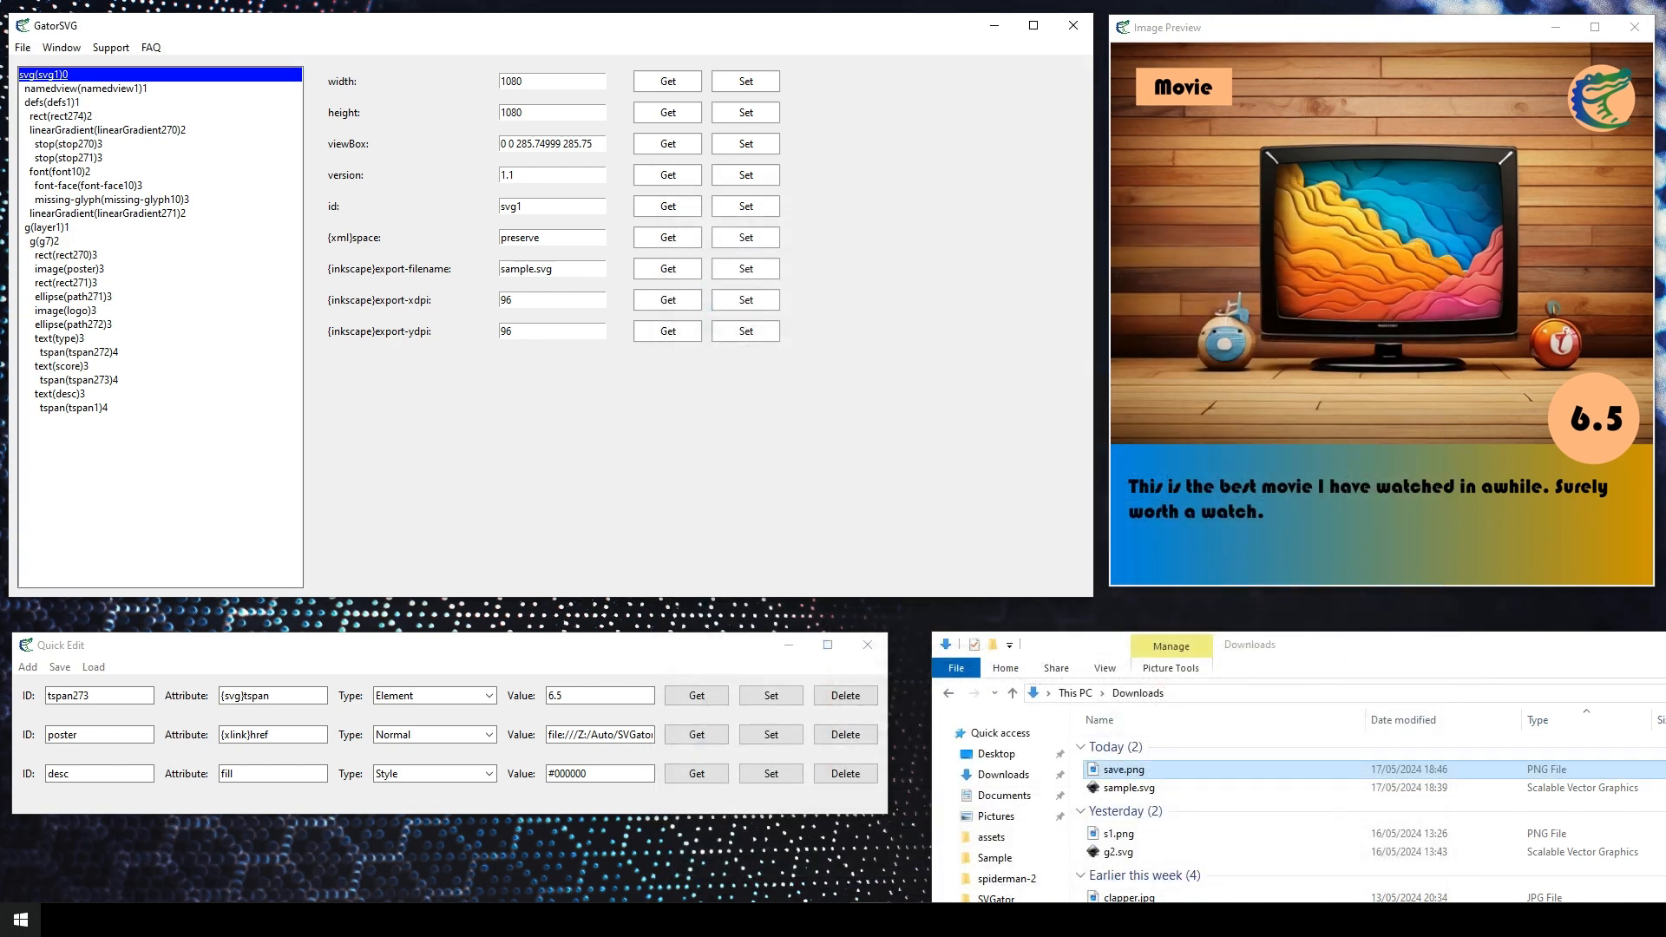
Open the exported save.png from Downloads, compare it with the image preview, and close it to return to GatorSVG
double_click(1123, 770)
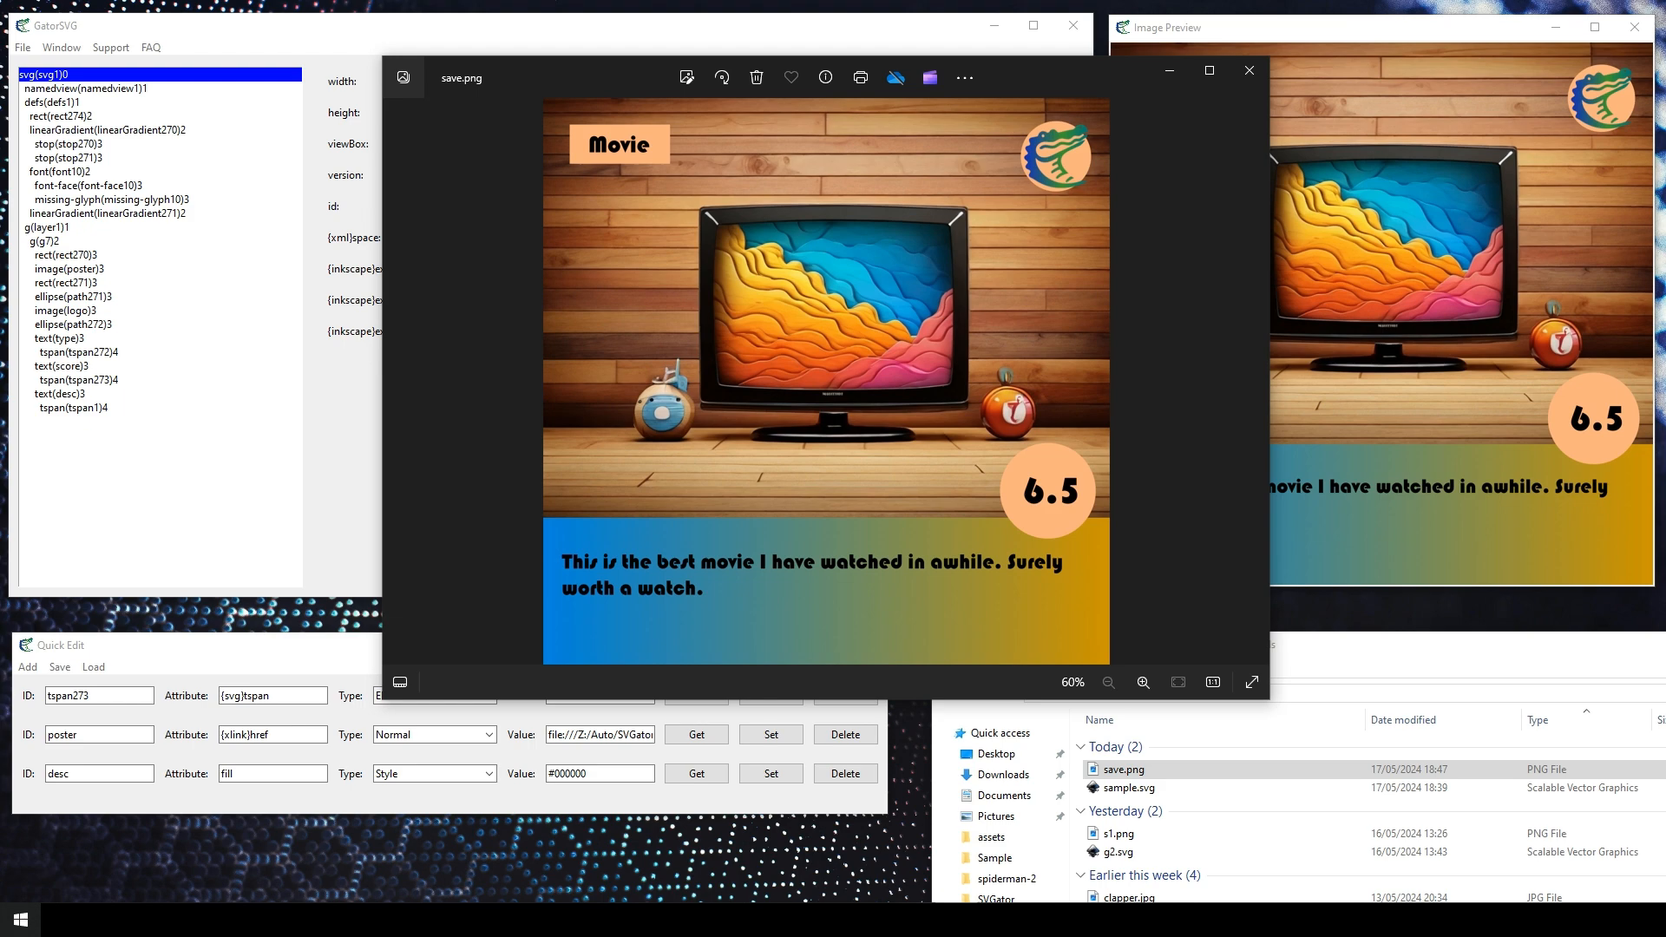
drag(998, 73, 751, 42)
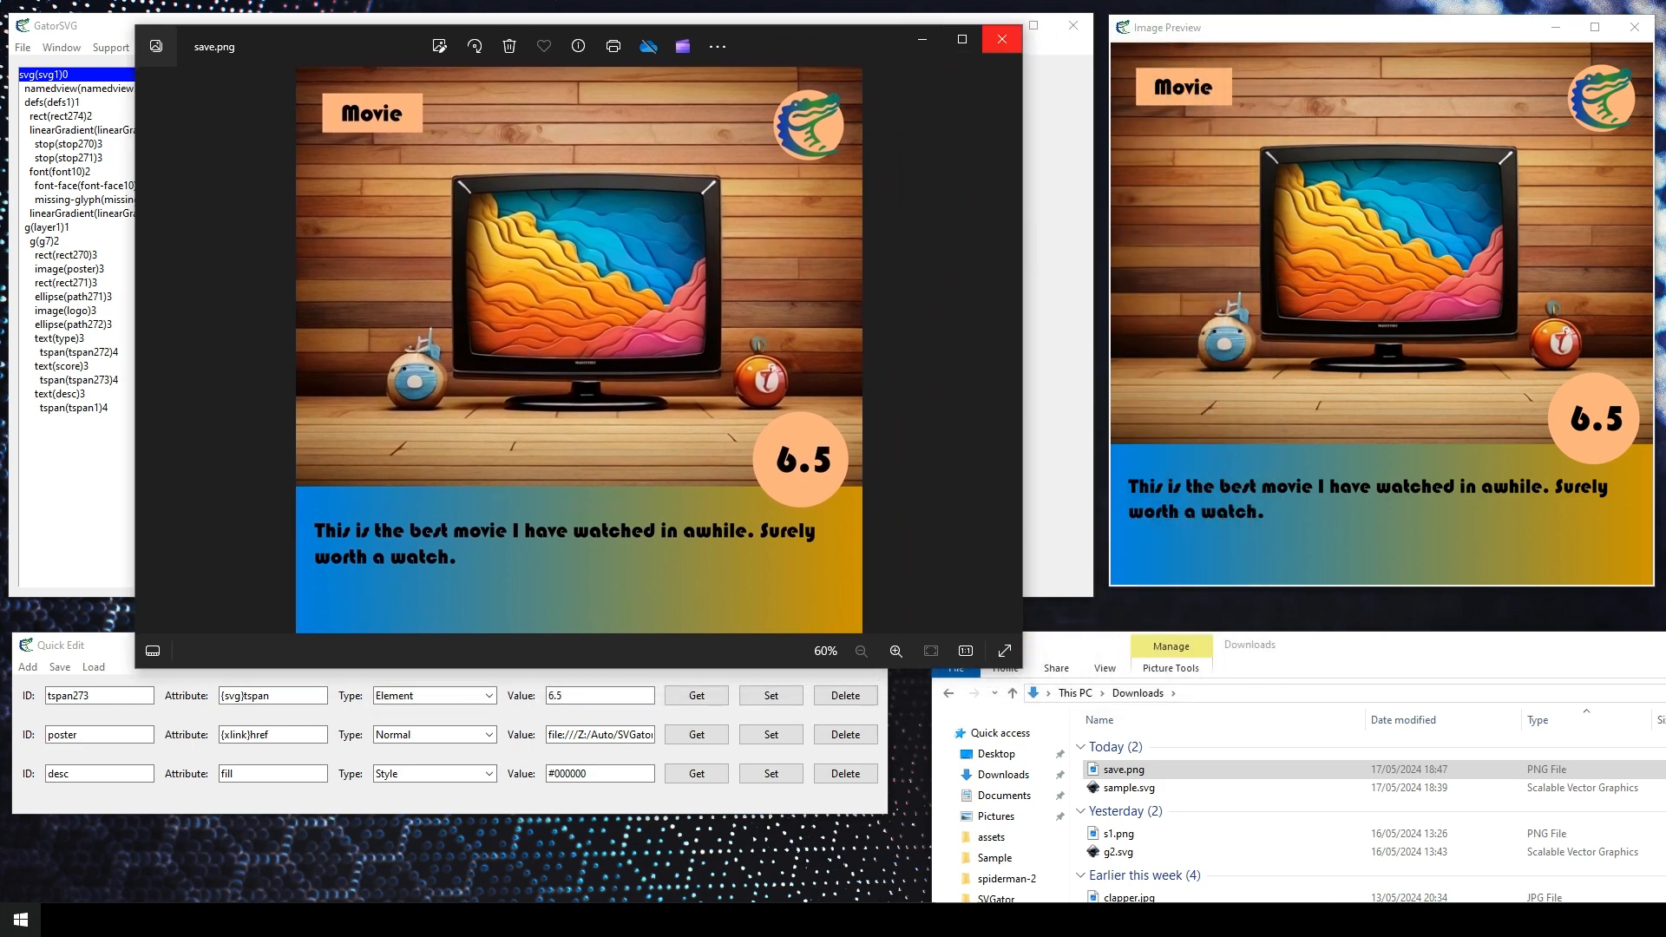
click(1002, 39)
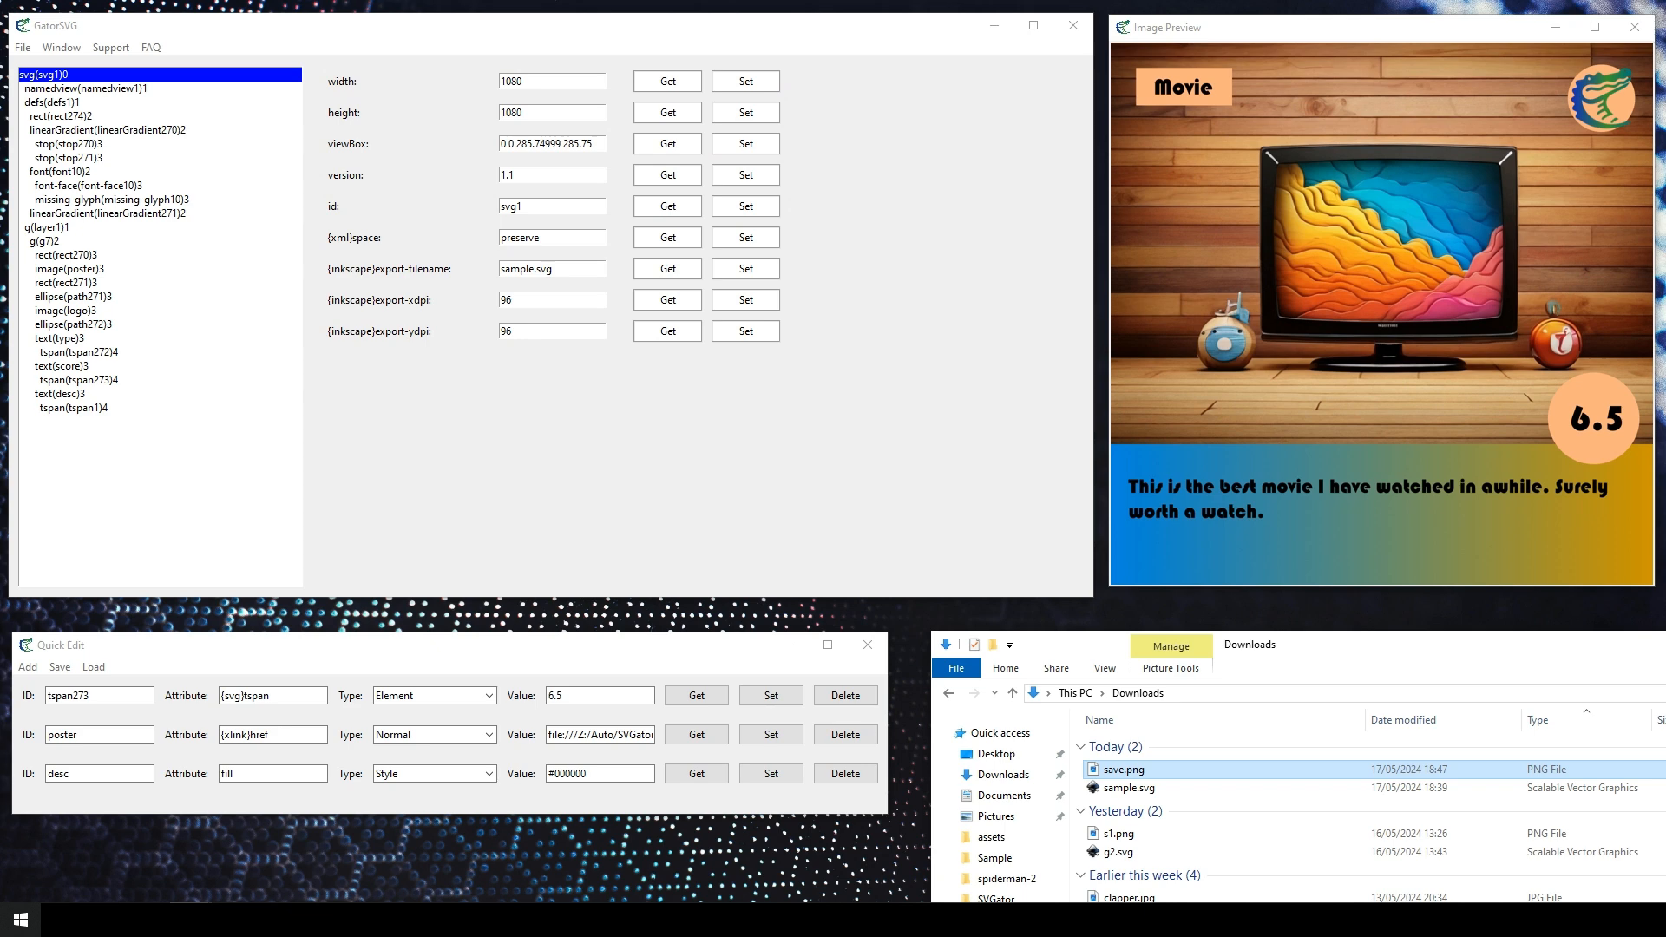
click(134, 17)
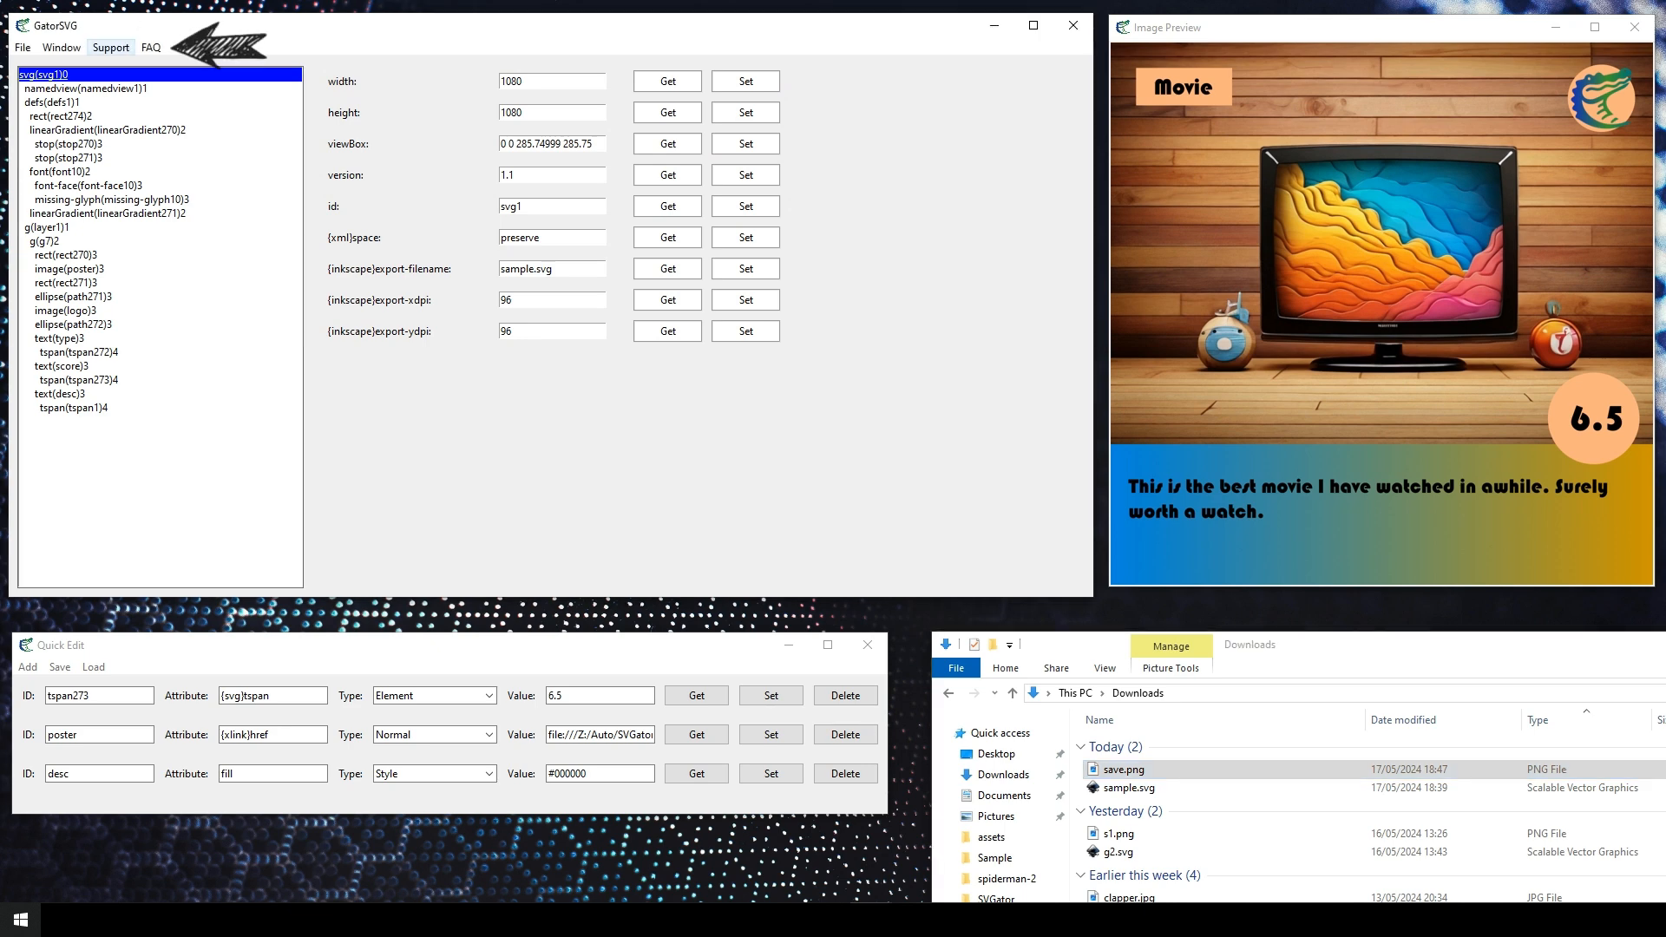